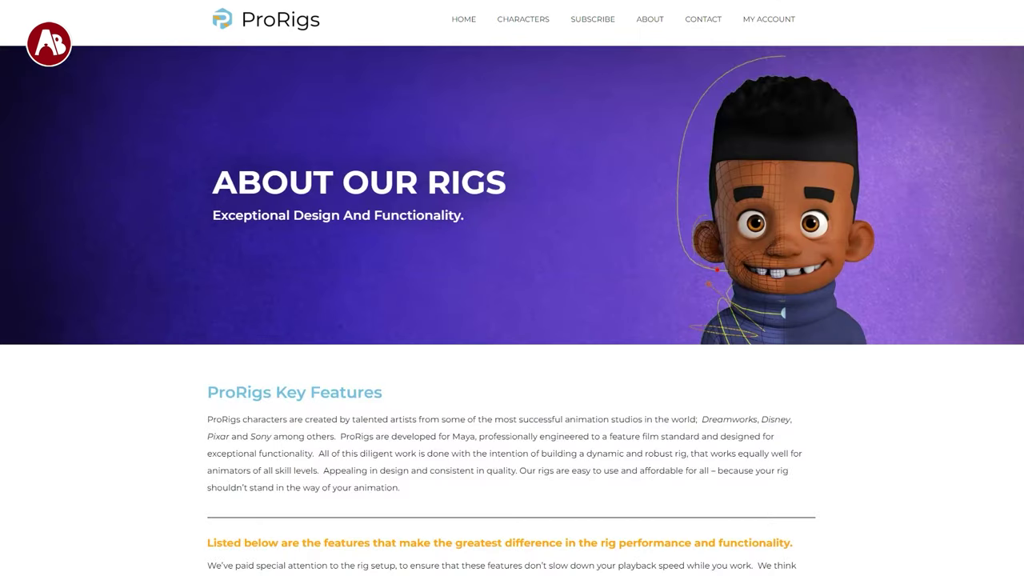
Read through the ProRigs key features page and browse the rig posts on the Animation Buffet blog.
{"action": "scroll", "coordinate": [1011, 256], "scroll_direction": "down", "scroll_amount": 7}
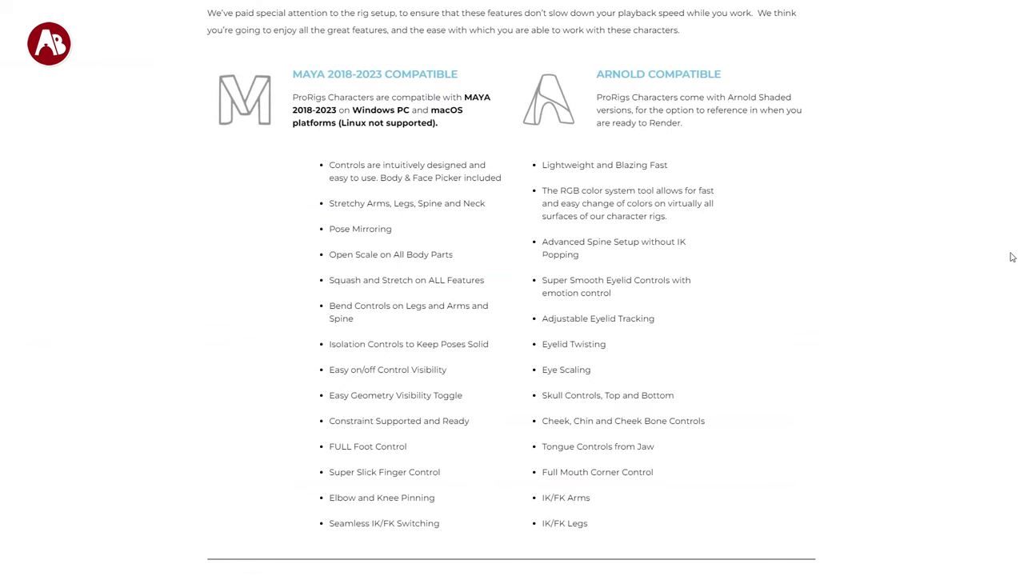
{"action": "scroll", "coordinate": [1011, 257], "scroll_direction": "up", "scroll_amount": 7}
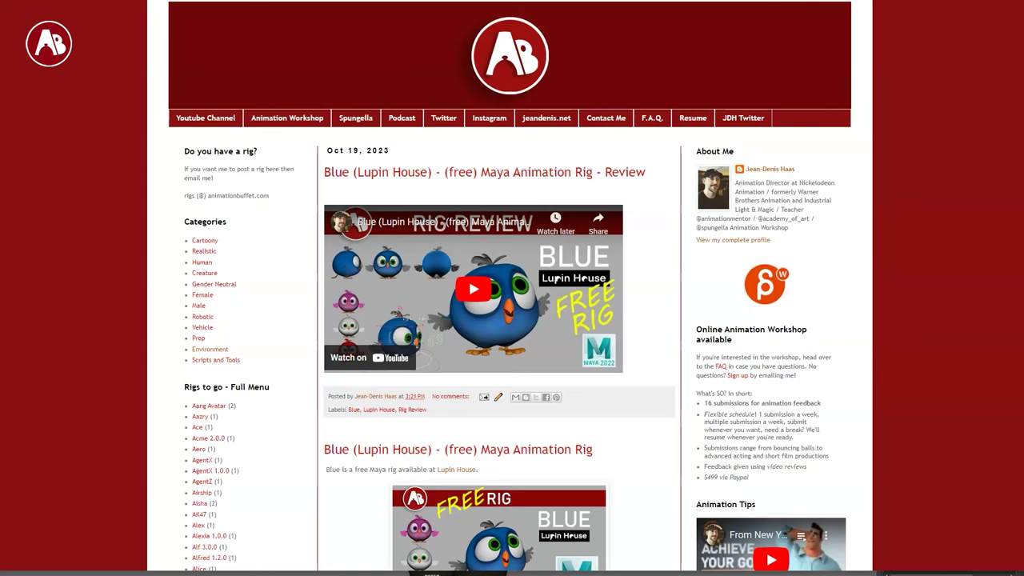
{"action": "scroll", "coordinate": [1021, 64], "scroll_direction": "down", "scroll_amount": 20}
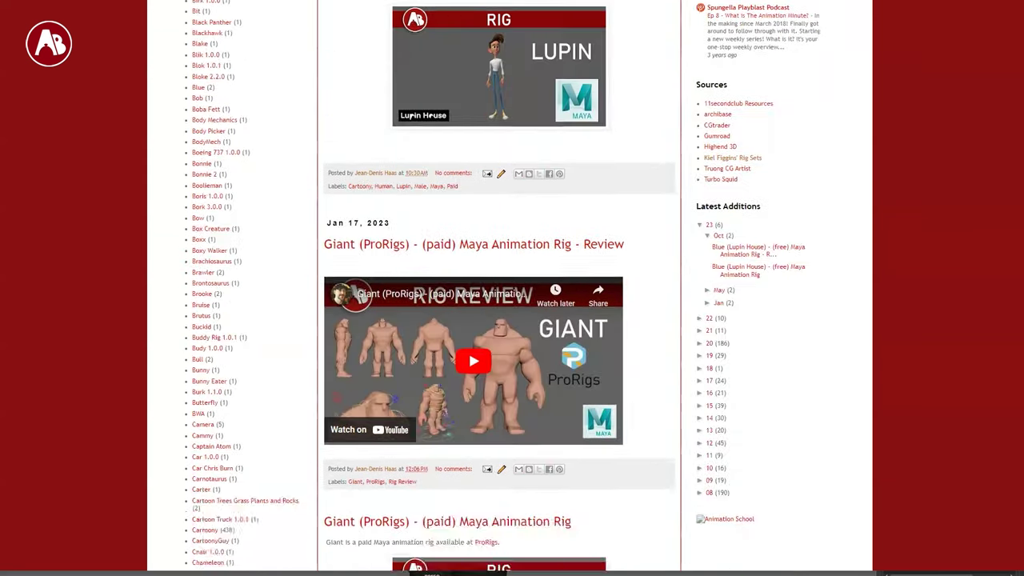
{"action": "scroll", "coordinate": [1021, 64], "scroll_direction": "down", "scroll_amount": 20}
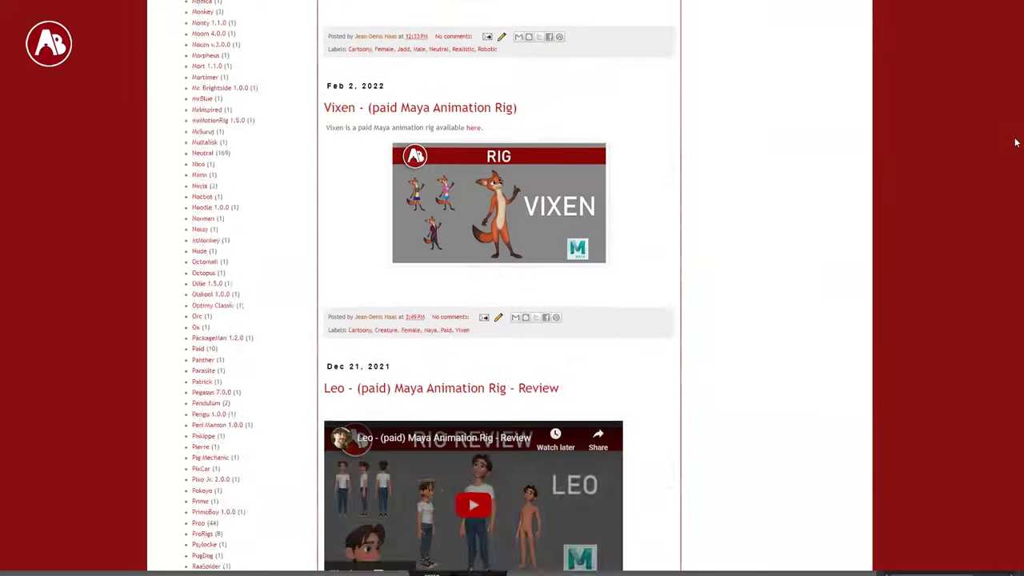
{"action": "scroll", "coordinate": [1013, 157], "scroll_direction": "down", "scroll_amount": 20}
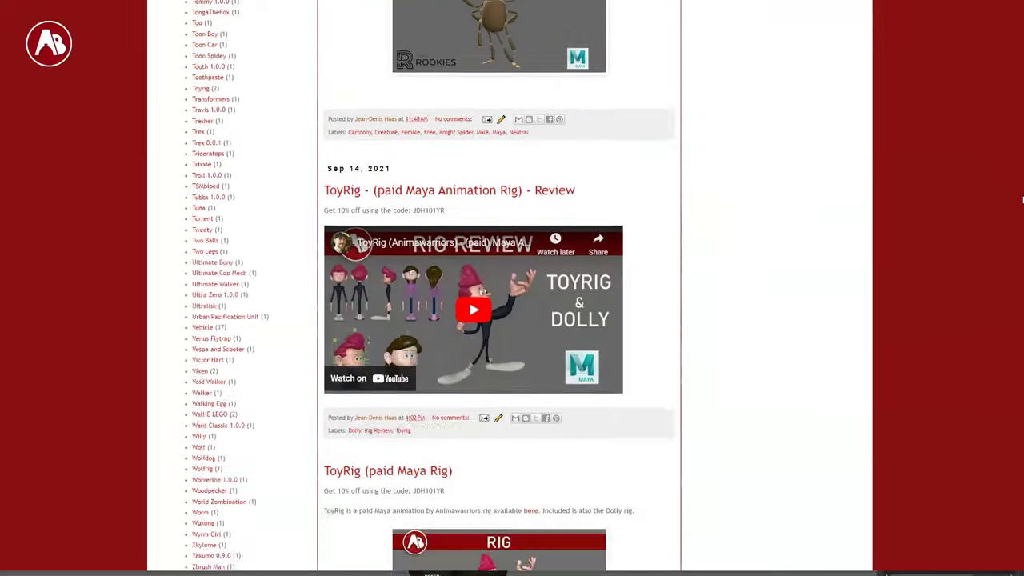
{"action": "scroll", "coordinate": [500, 287], "scroll_direction": "down", "scroll_amount": 20}
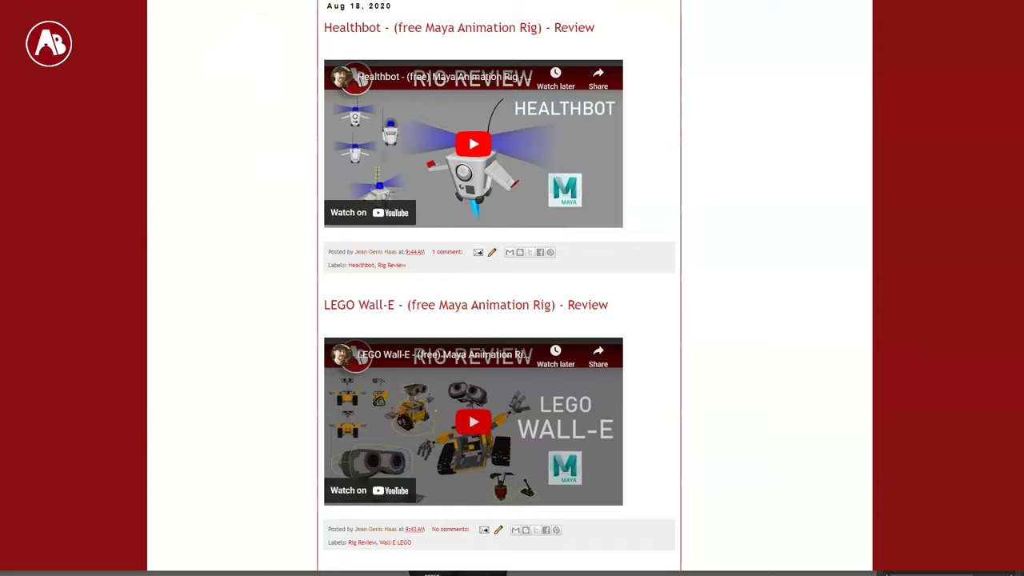
{"action": "scroll", "coordinate": [499, 288], "scroll_direction": "down", "scroll_amount": 20}
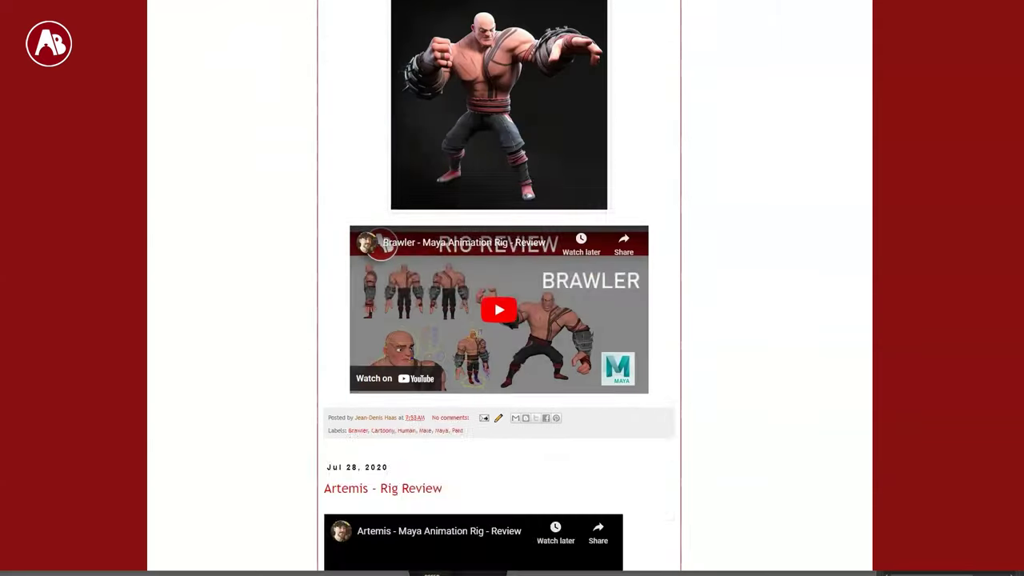
{"action": "scroll", "coordinate": [499, 288], "scroll_direction": "up", "scroll_amount": 20}
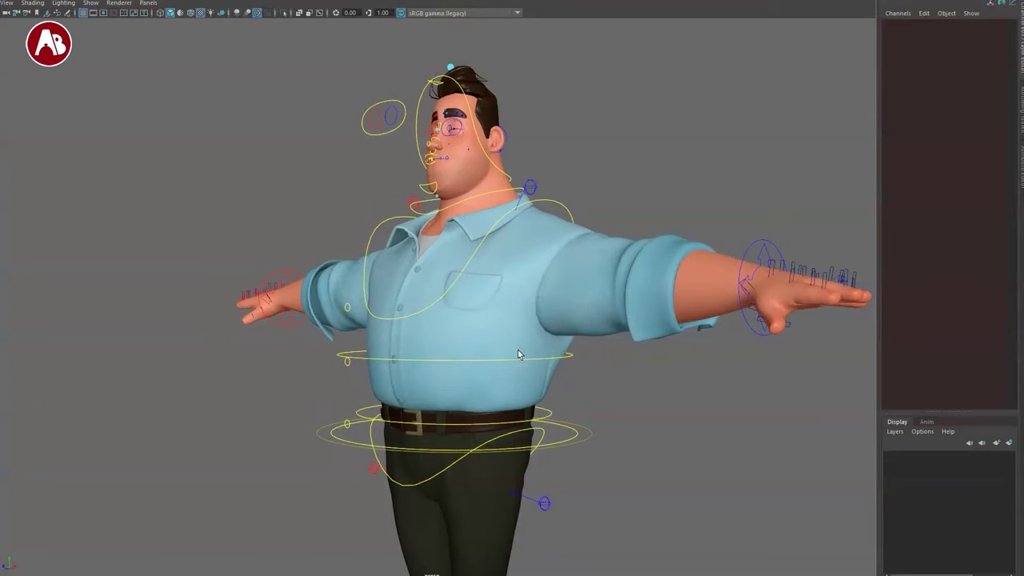
Examine the full character rig in Maya and select the outer base parent control around its feet.
{"action": "scroll", "coordinate": [320, 244], "scroll_direction": "down", "scroll_amount": 5}
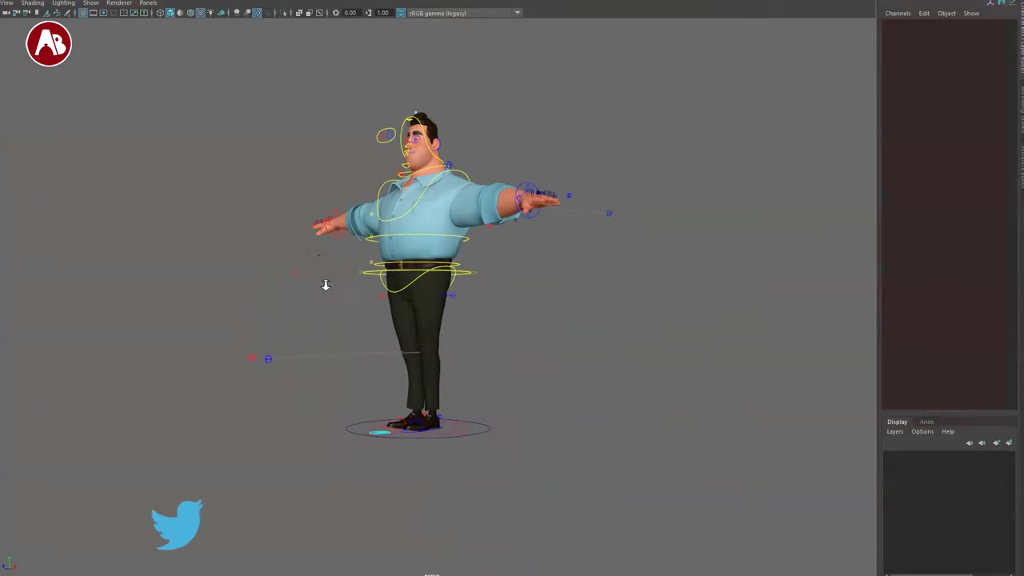
{"action": "scroll", "coordinate": [311, 296], "scroll_direction": "up", "scroll_amount": 5}
{"action": "mouse_move", "coordinate": [310, 296]}
{"action": "left_mouse_down", "text": "alt"}
{"action": "mouse_move", "coordinate": [540, 309]}
{"action": "mouse_move", "coordinate": [479, 301]}
{"action": "mouse_move", "coordinate": [325, 319]}
{"action": "mouse_move", "coordinate": [323, 307]}
{"action": "left_mouse_up", "text": "alt"}
{"action": "middle_click_drag", "start_coordinate": [348, 333], "coordinate": [427, 384], "text": "alt"}
{"action": "left_click_drag", "start_coordinate": [427, 384], "coordinate": [415, 405], "text": "alt"}
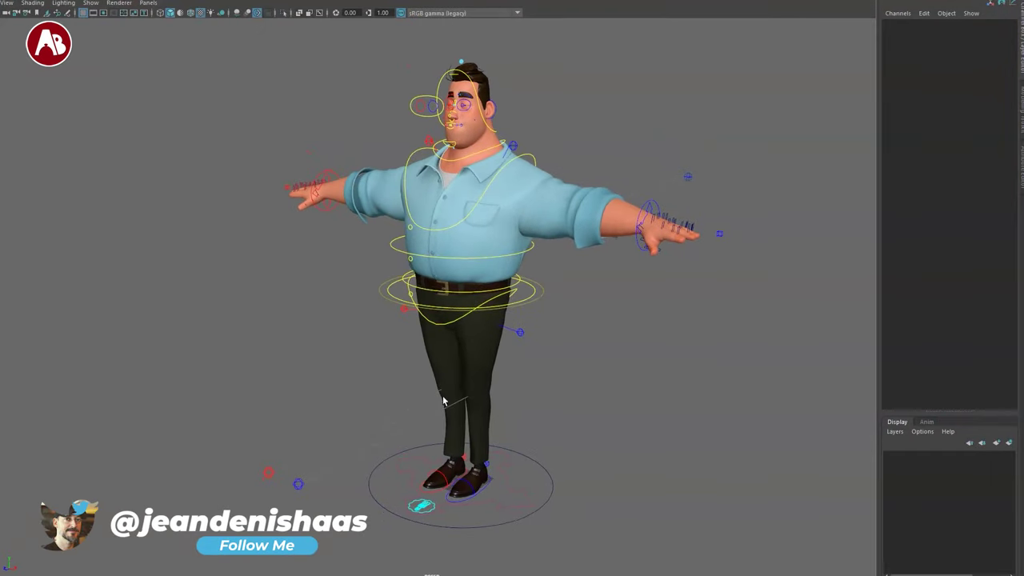
{"action": "left_click", "coordinate": [534, 478]}
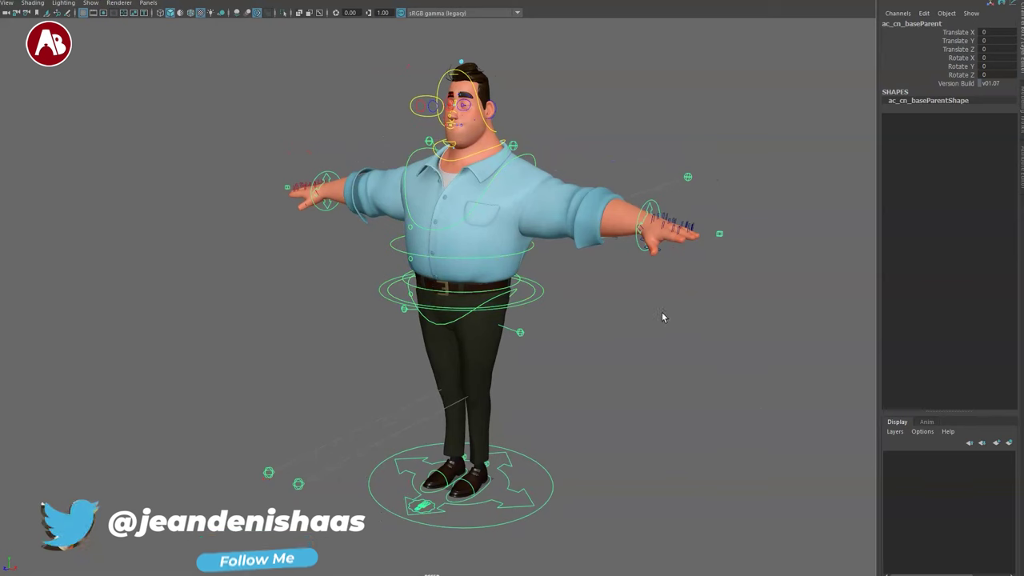
{"action": "key", "text": "w"}
{"action": "left_click_drag", "start_coordinate": [407, 496], "coordinate": [520, 488], "text": "alt"}
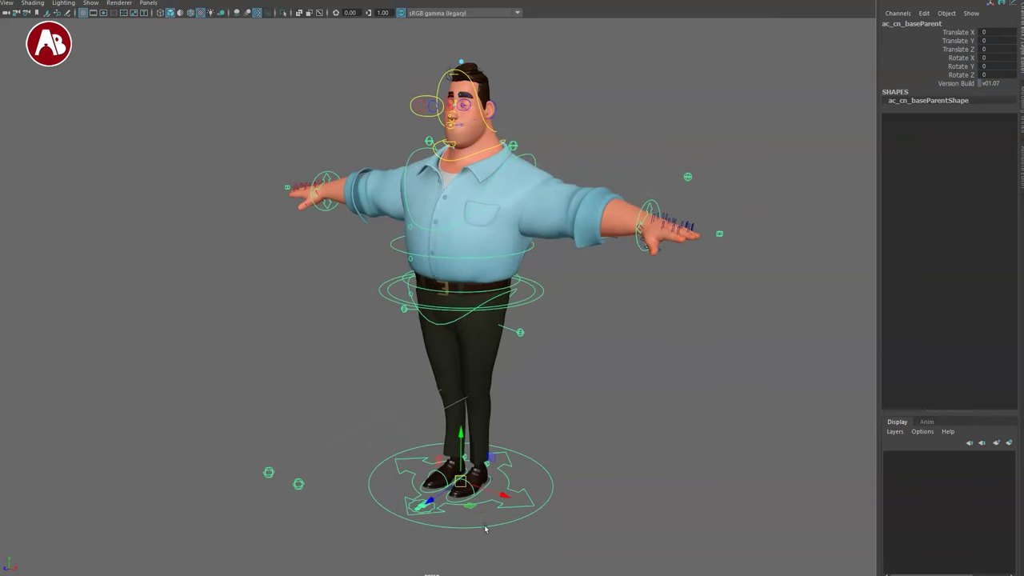
{"action": "key", "text": "r"}
{"action": "key", "text": "q"}
Move the inner base control straight down to about Translate Y -136.6.
{"action": "left_click", "coordinate": [535, 501]}
{"action": "key", "text": "w"}
{"action": "left_click_drag", "start_coordinate": [582, 462], "coordinate": [548, 411], "text": "alt"}
{"action": "right_click_drag", "start_coordinate": [548, 411], "coordinate": [459, 409], "text": "alt"}
{"action": "left_click_drag", "start_coordinate": [446, 441], "coordinate": [447, 570]}
Try rotating and moving the lowered rig with the outer base parent control.
{"action": "left_click_drag", "start_coordinate": [355, 483], "coordinate": [369, 472], "text": "alt"}
{"action": "left_click", "coordinate": [369, 453]}
{"action": "left_click_drag", "start_coordinate": [445, 538], "coordinate": [393, 519], "text": "alt"}
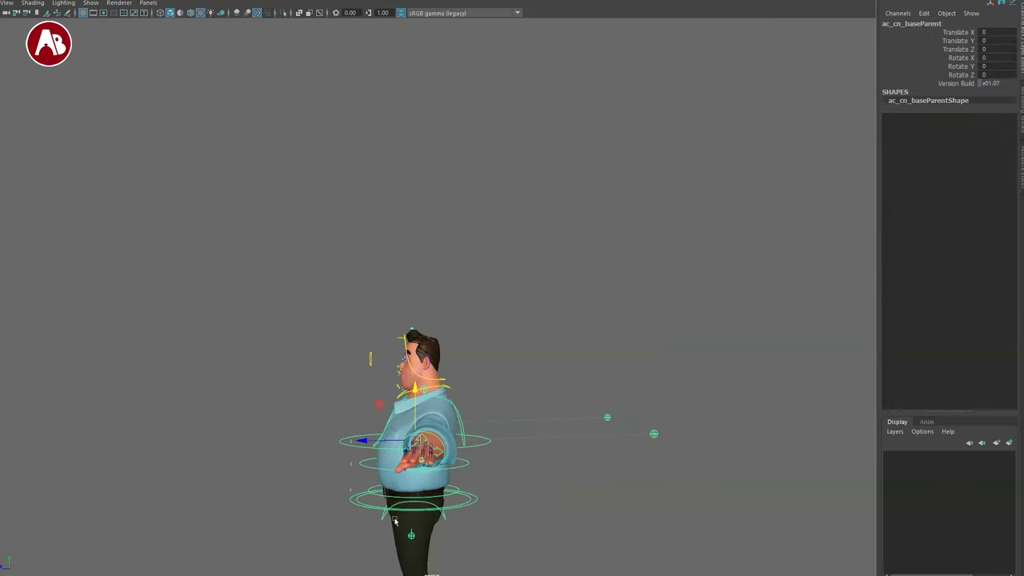
{"action": "middle_click_drag", "start_coordinate": [410, 507], "coordinate": [437, 482], "text": "alt"}
{"action": "right_click_drag", "start_coordinate": [600, 317], "coordinate": [538, 324], "text": "alt"}
{"action": "middle_click_drag", "start_coordinate": [434, 428], "coordinate": [467, 357], "text": "alt"}
{"action": "key", "text": "e"}
{"action": "left_click_drag", "start_coordinate": [463, 267], "coordinate": [431, 284]}
{"action": "key", "text": "w"}
{"action": "middle_click_drag", "start_coordinate": [409, 255], "coordinate": [401, 228]}
Undo the test transformations of the base parent control and the downward move of the base control.
{"action": "key", "text": "ctrl+z"}
{"action": "key", "text": "ctrl+z"}
{"action": "key", "text": "ctrl+z"}
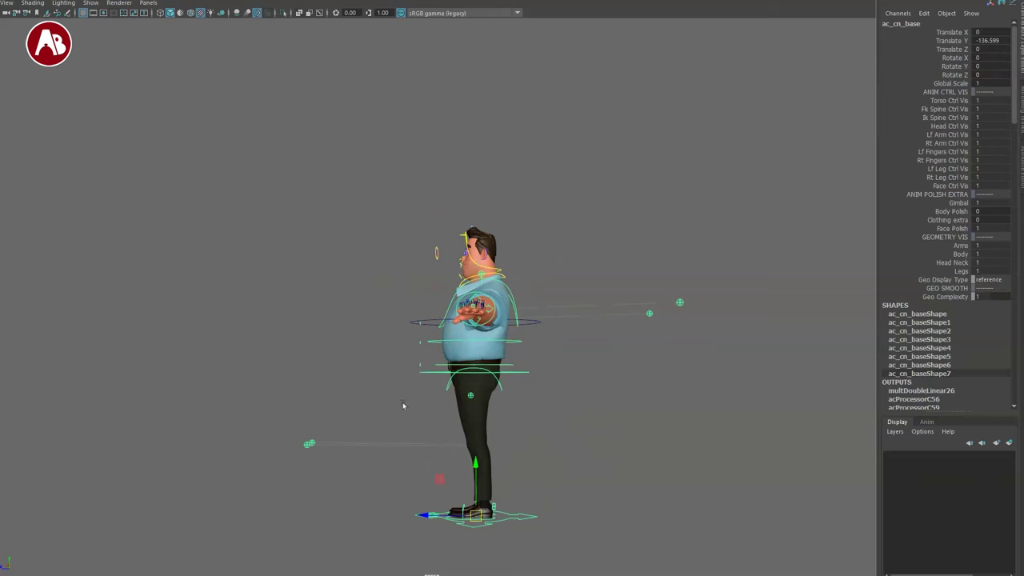
{"action": "left_click_drag", "start_coordinate": [403, 405], "coordinate": [468, 402], "text": "alt"}
{"action": "key", "text": "ctrl+z"}
Try changing the base control's Global Scale and undo the change.
{"action": "middle_click_drag", "start_coordinate": [439, 343], "coordinate": [388, 438], "text": "alt"}
{"action": "right_click_drag", "start_coordinate": [388, 438], "coordinate": [407, 357], "text": "alt"}
{"action": "left_click_drag", "start_coordinate": [392, 390], "coordinate": [467, 395], "text": "alt"}
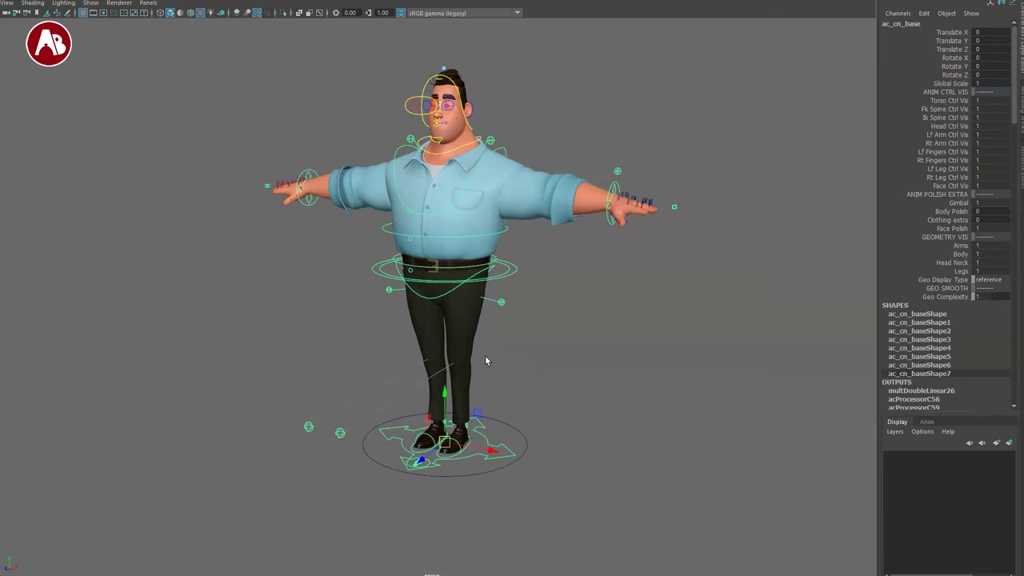
{"action": "left_click", "coordinate": [929, 85]}
{"action": "mouse_move", "coordinate": [649, 328]}
{"action": "middle_mouse_down"}
{"action": "mouse_move", "coordinate": [636, 327]}
{"action": "mouse_move", "coordinate": [663, 331]}
{"action": "mouse_move", "coordinate": [638, 326]}
{"action": "mouse_move", "coordinate": [654, 331]}
{"action": "middle_mouse_up"}
{"action": "key", "text": "ctrl+z"}
Move the base control freely to about Translate X -4.41, Y -2.075, Z 2.741.
{"action": "key", "text": "w"}
{"action": "left_click_drag", "start_coordinate": [443, 443], "coordinate": [522, 415]}
{"action": "key", "text": "e"}
{"action": "key", "text": "ctrl+z"}
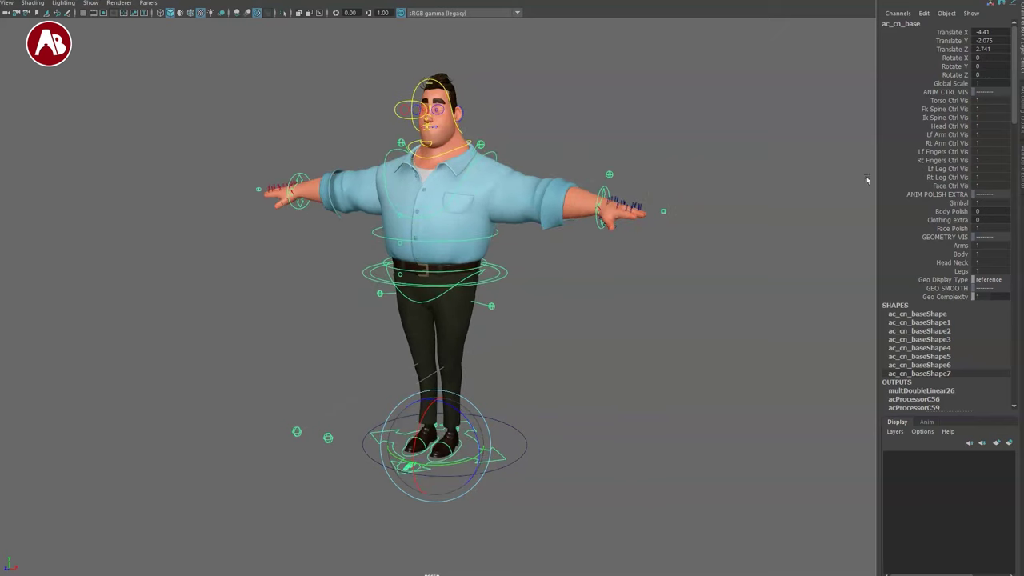
Try toggling the control visibility attributes from Fk Spine through Face in wireframe display.
{"action": "left_click_drag", "start_coordinate": [924, 107], "coordinate": [923, 187]}
{"action": "mouse_move", "coordinate": [753, 228]}
{"action": "middle_mouse_down"}
{"action": "mouse_move", "coordinate": [700, 237]}
{"action": "mouse_move", "coordinate": [753, 247]}
{"action": "middle_mouse_up"}
{"action": "key", "text": "4"}
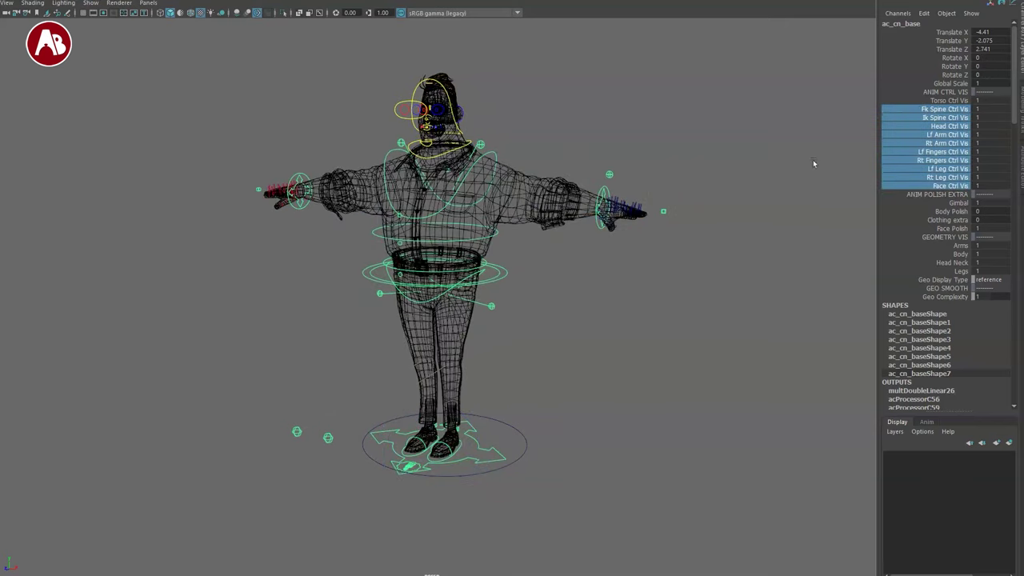
{"action": "middle_click_drag", "start_coordinate": [774, 149], "coordinate": [798, 195]}
Try the Body Polish and Clothing extra attributes, leave Clothing extra at 1, and return to textured shading.
{"action": "left_click", "coordinate": [941, 211]}
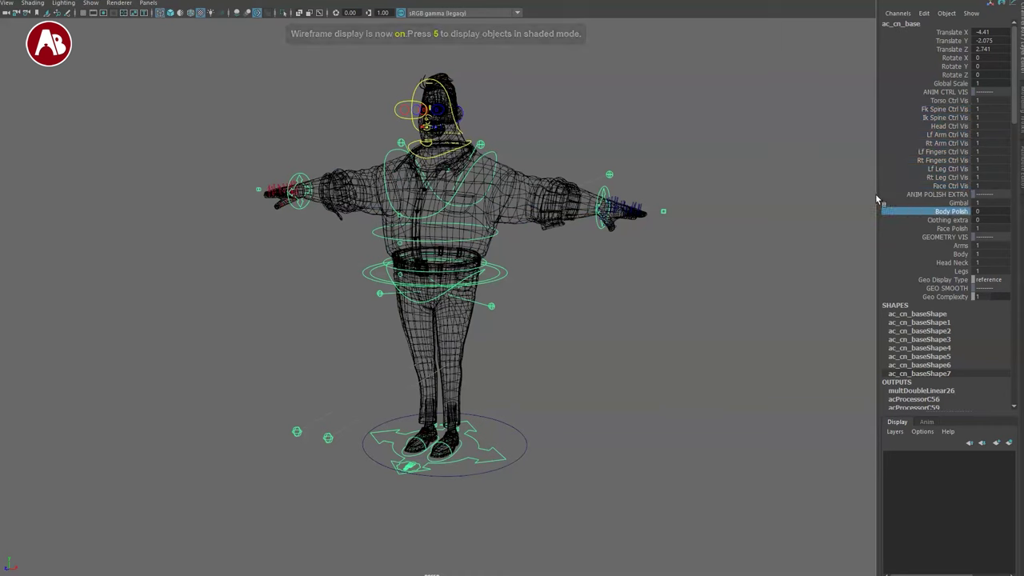
{"action": "left_click_drag", "start_coordinate": [930, 220], "coordinate": [921, 213]}
{"action": "mouse_move", "coordinate": [800, 188]}
{"action": "middle_mouse_down"}
{"action": "mouse_move", "coordinate": [832, 206]}
{"action": "mouse_move", "coordinate": [798, 189]}
{"action": "mouse_move", "coordinate": [775, 201]}
{"action": "mouse_move", "coordinate": [832, 217]}
{"action": "middle_mouse_up"}
{"action": "left_click", "coordinate": [921, 220]}
{"action": "key", "text": "7"}
{"action": "key", "text": "6"}
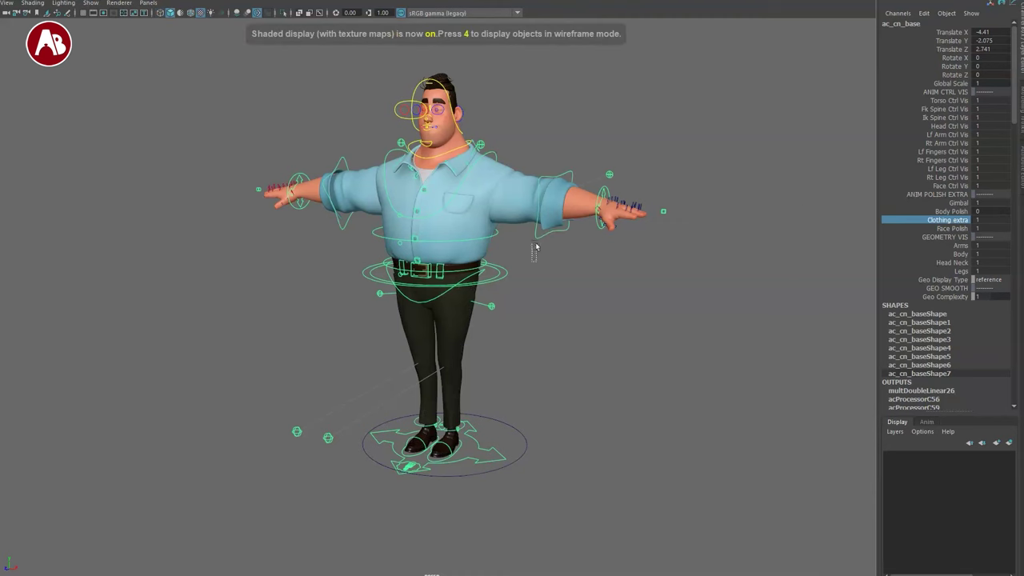
Move the left sleeve control to about X 5.092, Y 3.589, Z -5.239 and show the rig in wireframe.
{"action": "left_click", "coordinate": [540, 235]}
{"action": "key", "text": "w"}
{"action": "left_click_drag", "start_coordinate": [557, 205], "coordinate": [571, 200]}
{"action": "key", "text": "4"}
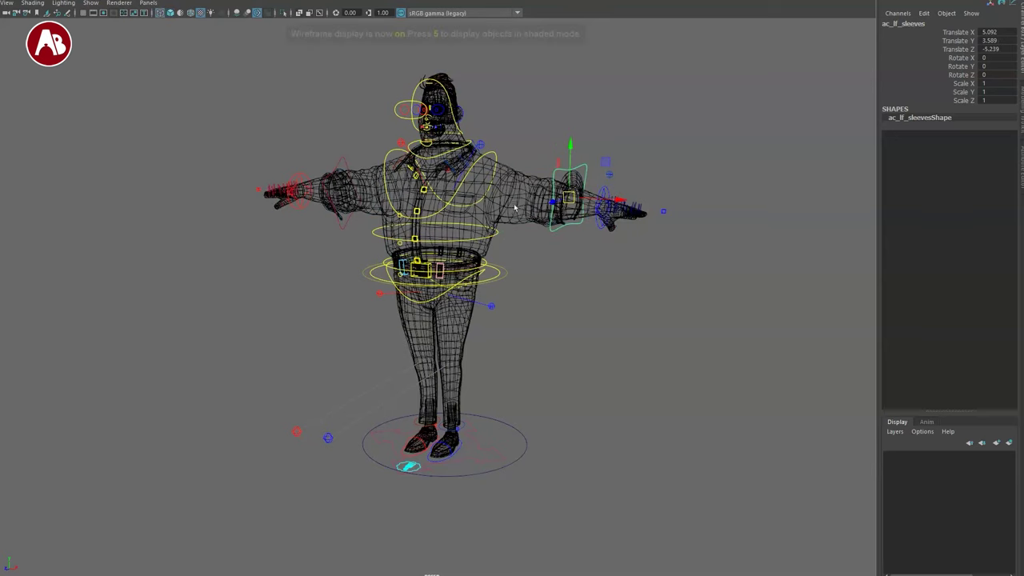
Undo the sleeve control's move and restore the textured shaded display.
{"action": "key", "text": "ctrl+z"}
{"action": "key", "text": "ctrl+z"}
{"action": "key", "text": "5"}
{"action": "key", "text": "7"}
{"action": "key", "text": "6"}
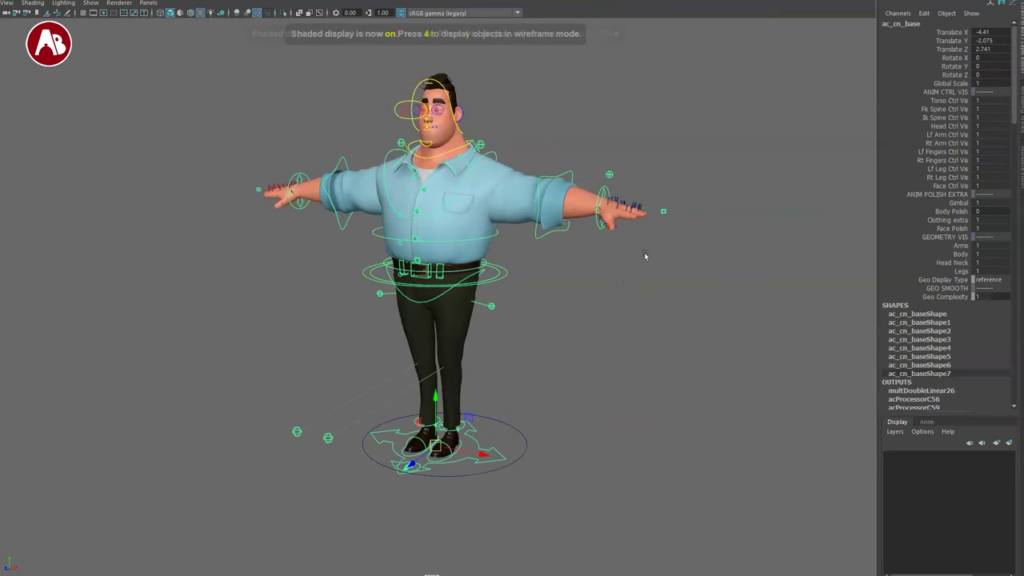
Set the base control's Clothing extra attribute to 0.
{"action": "left_click", "coordinate": [933, 215]}
{"action": "left_click", "coordinate": [919, 221]}
{"action": "middle_click_drag", "start_coordinate": [855, 216], "coordinate": [759, 201]}
Try toggling the Face Polish attribute while viewing the character's face up close.
{"action": "left_click", "coordinate": [931, 234]}
{"action": "left_click", "coordinate": [948, 228]}
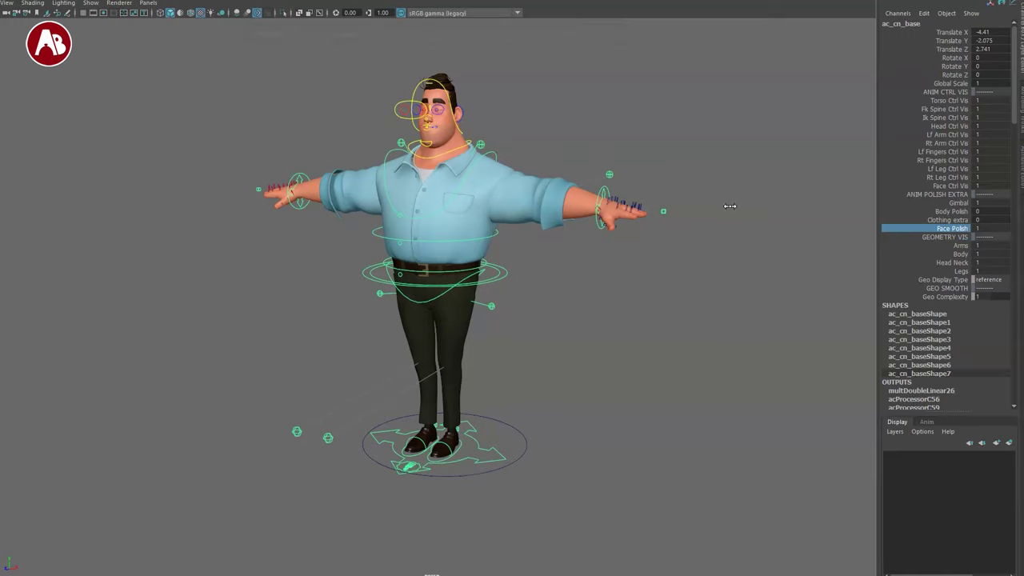
{"action": "middle_click_drag", "start_coordinate": [403, 159], "coordinate": [482, 322], "text": "alt"}
{"action": "right_click_drag", "start_coordinate": [481, 323], "coordinate": [719, 432], "text": "alt"}
{"action": "middle_click_drag", "start_coordinate": [719, 433], "coordinate": [503, 427], "text": "alt"}
{"action": "right_click_drag", "start_coordinate": [503, 427], "coordinate": [567, 371], "text": "alt"}
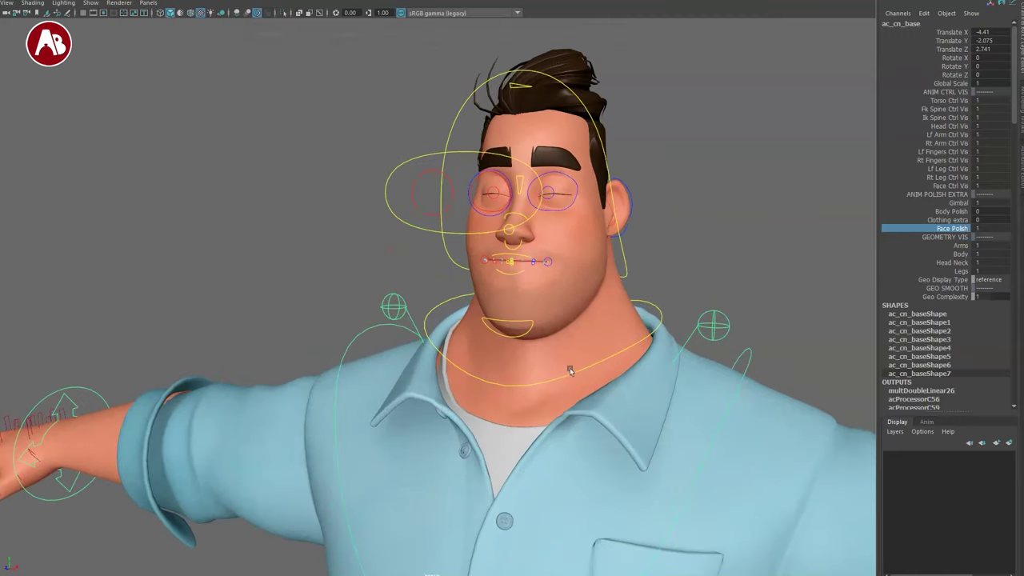
{"action": "middle_click_drag", "start_coordinate": [815, 208], "coordinate": [839, 281]}
Set the base control's Body Polish and Clothing extra attributes to 1.
{"action": "left_click_drag", "start_coordinate": [923, 222], "coordinate": [923, 213]}
{"action": "middle_click_drag", "start_coordinate": [735, 150], "coordinate": [807, 196]}
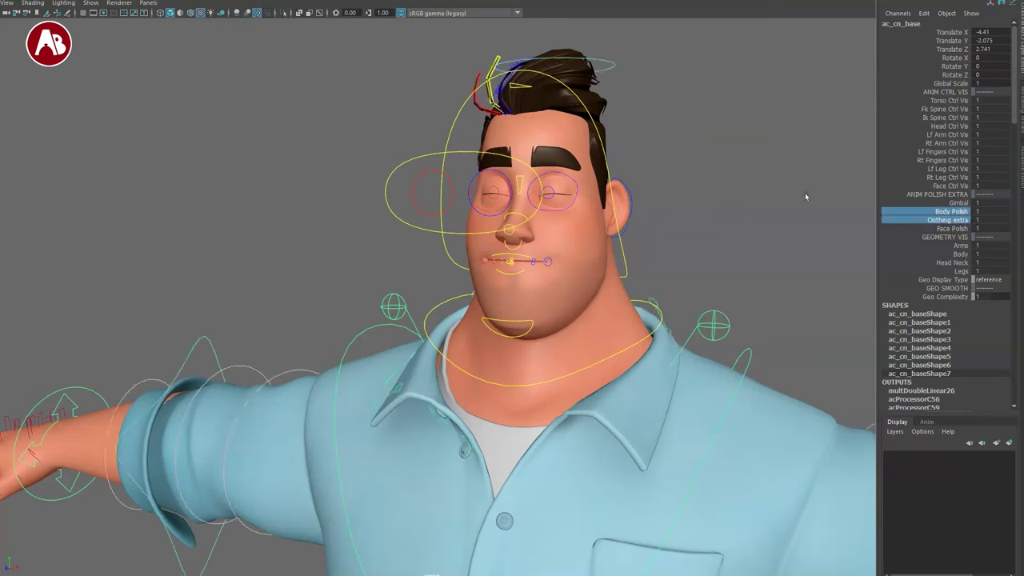
{"action": "scroll", "coordinate": [755, 283], "scroll_direction": "down", "scroll_amount": 8}
{"action": "middle_click_drag", "start_coordinate": [572, 308], "coordinate": [558, 157], "text": "alt"}
{"action": "scroll", "coordinate": [563, 184], "scroll_direction": "down", "scroll_amount": 2}
Hide the character's body and arms geometry by setting their visibility attributes to 0.
{"action": "left_click", "coordinate": [928, 255]}
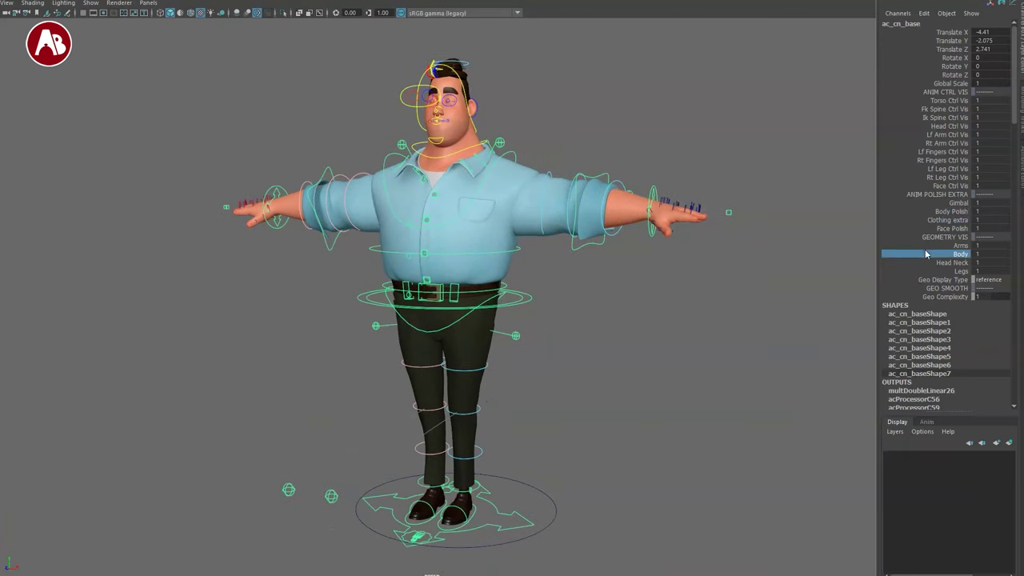
{"action": "middle_click_drag", "start_coordinate": [825, 249], "coordinate": [775, 255]}
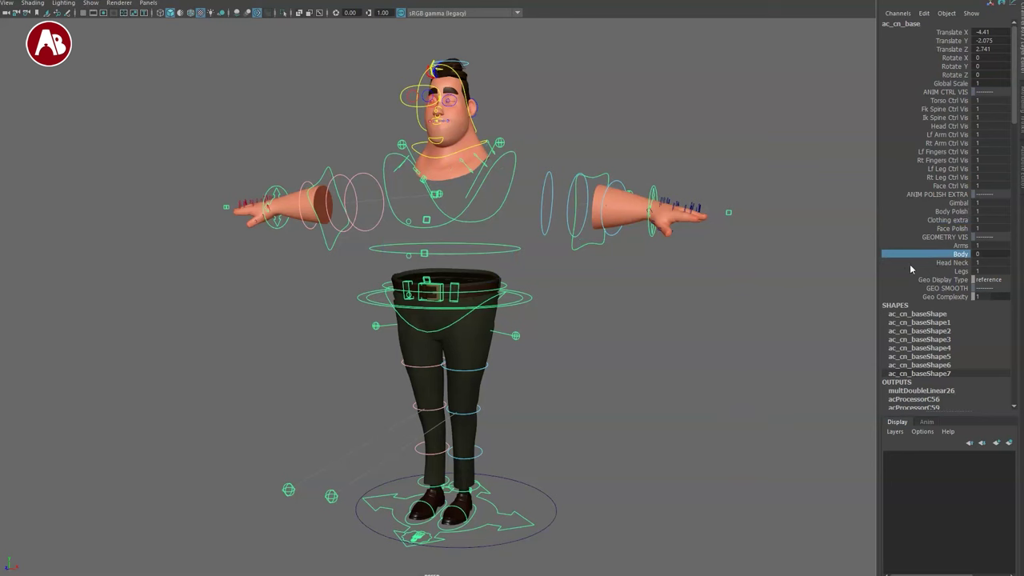
{"action": "left_click", "coordinate": [919, 246]}
{"action": "middle_click_drag", "start_coordinate": [792, 256], "coordinate": [752, 256]}
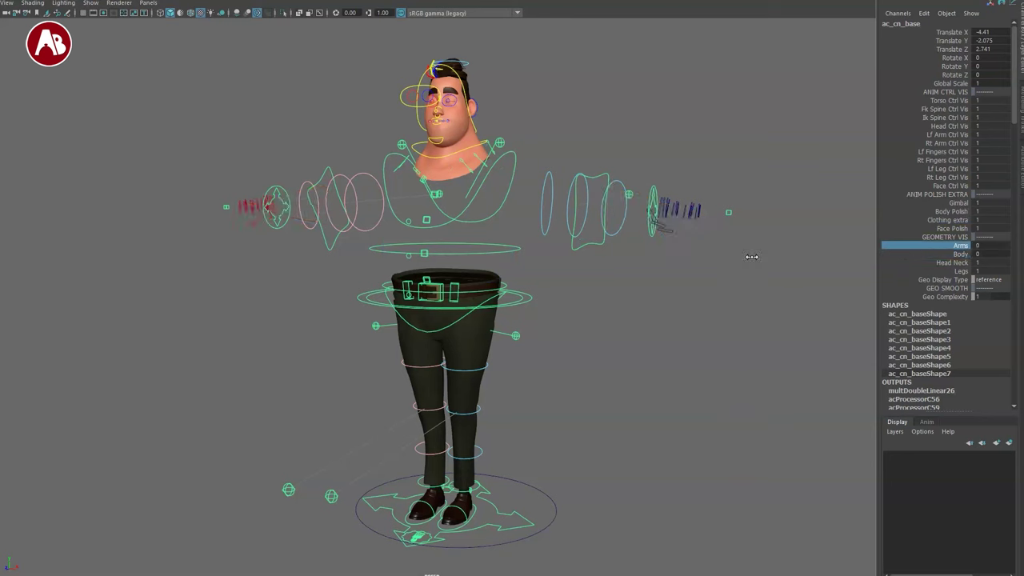
Try toggling the Head Neck and Legs geometry visibility, and set Arms, Body, Head Neck and Legs to 1.
{"action": "left_click", "coordinate": [914, 264]}
{"action": "middle_click_drag", "start_coordinate": [821, 268], "coordinate": [910, 300]}
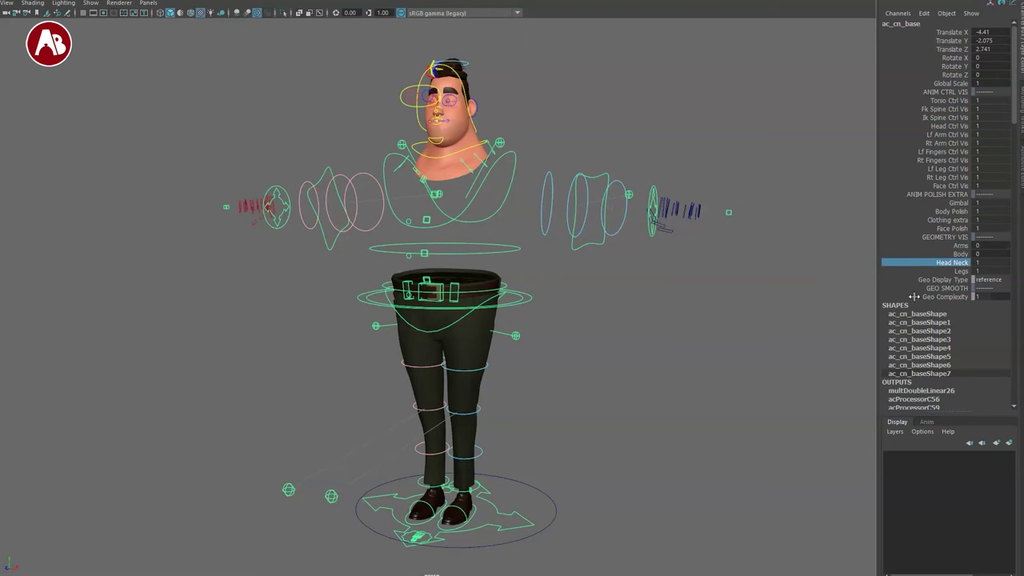
{"action": "left_click", "coordinate": [919, 279]}
{"action": "left_click", "coordinate": [914, 273]}
{"action": "middle_click_drag", "start_coordinate": [815, 276], "coordinate": [876, 312]}
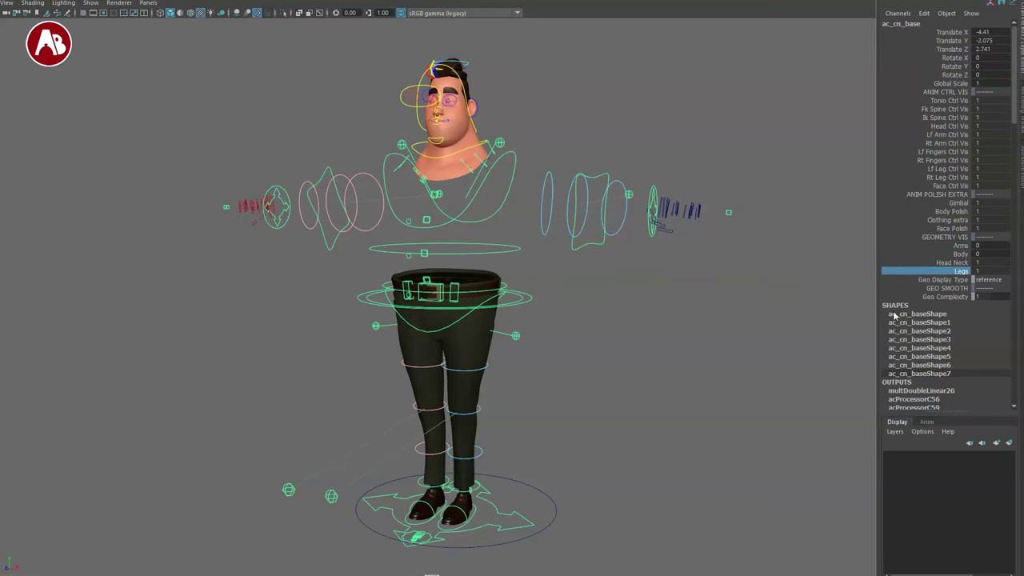
{"action": "left_click_drag", "start_coordinate": [928, 246], "coordinate": [930, 273]}
{"action": "middle_click_drag", "start_coordinate": [840, 260], "coordinate": [846, 307]}
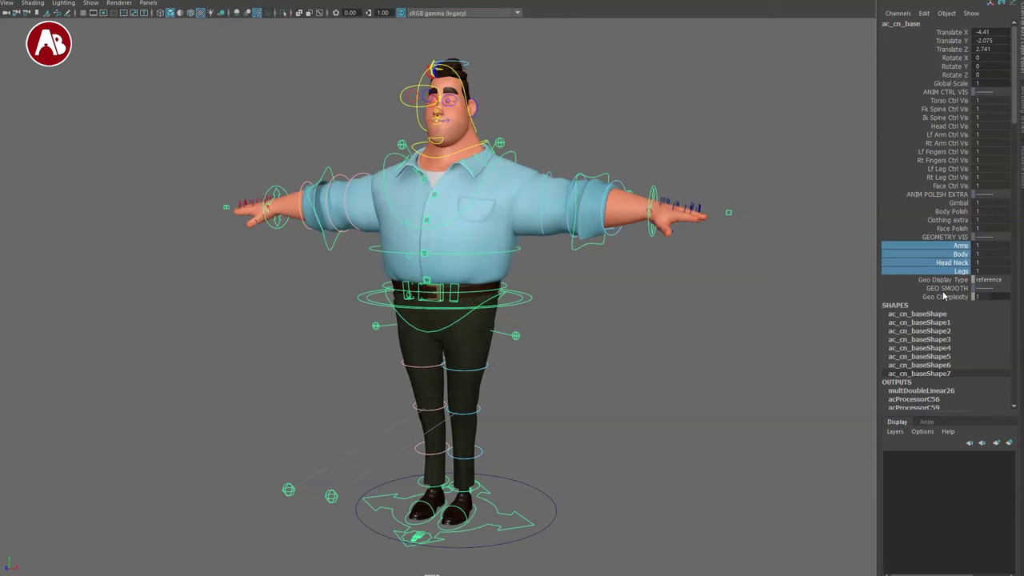
Check the GEO SMOOTH options and set the base control's Geo Complexity to 0.
{"action": "left_click", "coordinate": [984, 286]}
{"action": "left_click", "coordinate": [985, 289]}
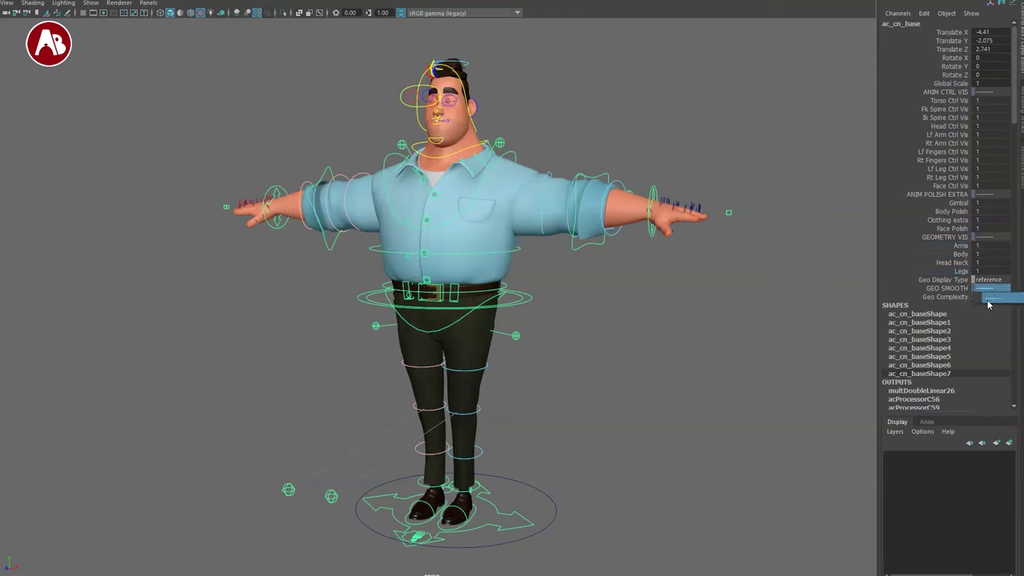
{"action": "left_click", "coordinate": [970, 295]}
{"action": "left_click", "coordinate": [982, 298]}
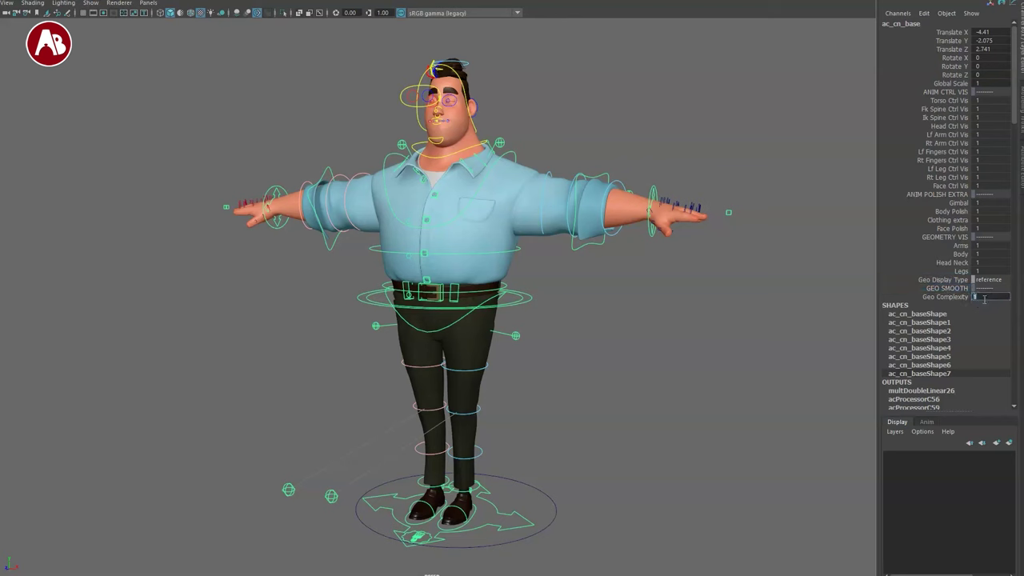
{"action": "key", "text": "Return"}
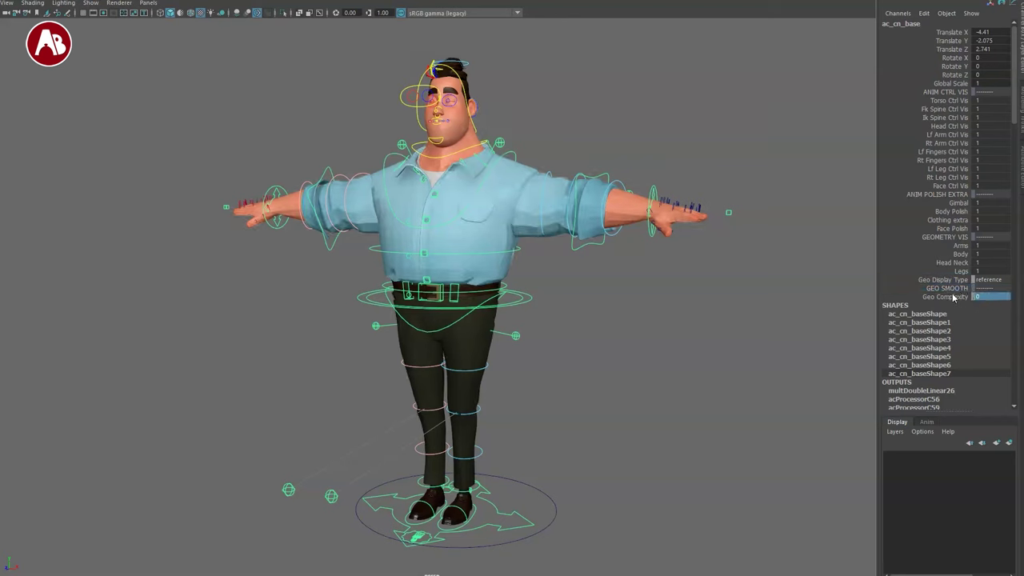
Set Geo Complexity to 2 and switch the rig to wireframe display.
{"action": "left_click", "coordinate": [958, 298]}
{"action": "middle_click_drag", "start_coordinate": [722, 307], "coordinate": [823, 316]}
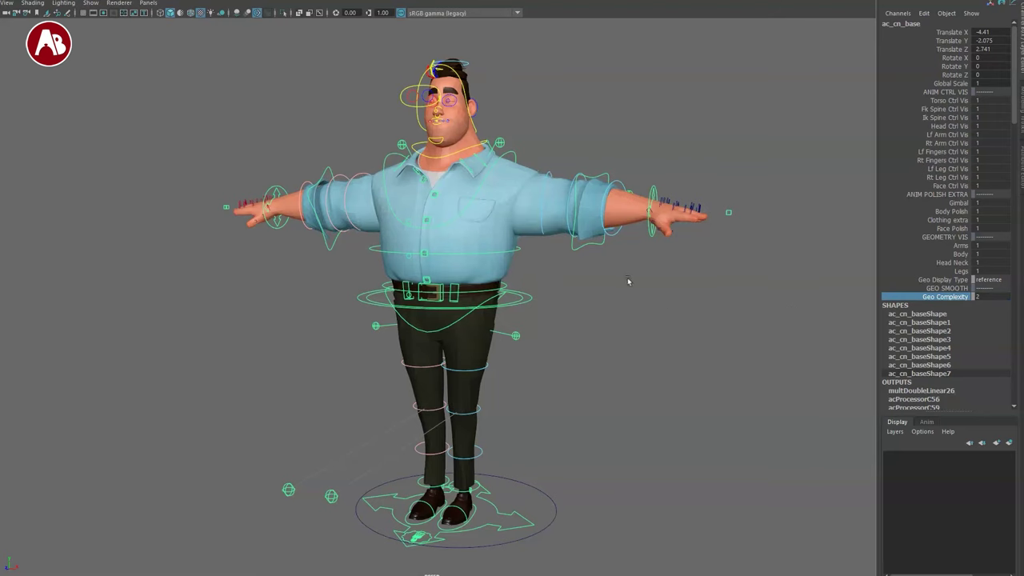
{"action": "key", "text": "4"}
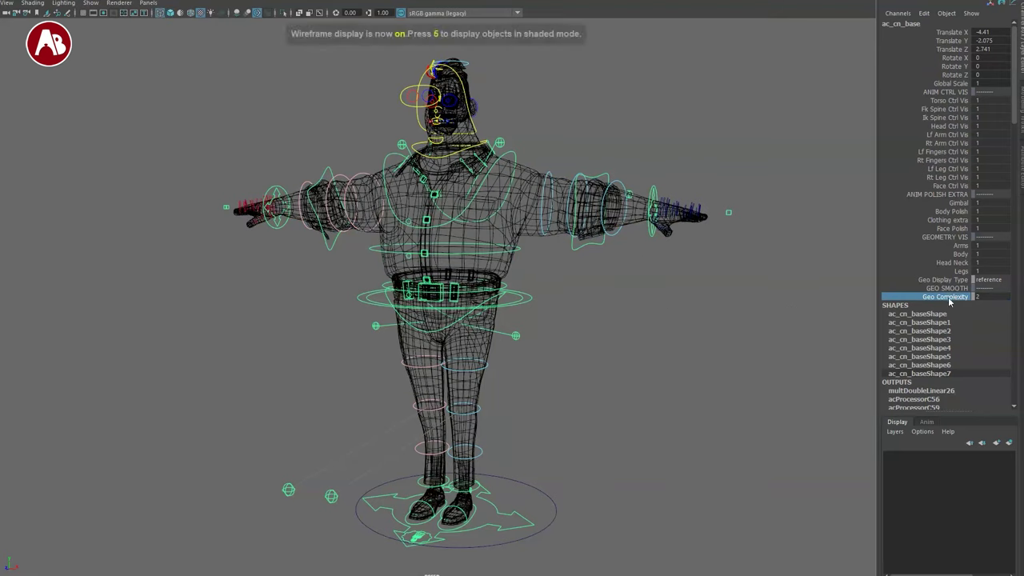
Set the base control's Geo Complexity to 0 and return the viewport to shaded display with textures.
{"action": "middle_click_drag", "start_coordinate": [803, 297], "coordinate": [688, 298]}
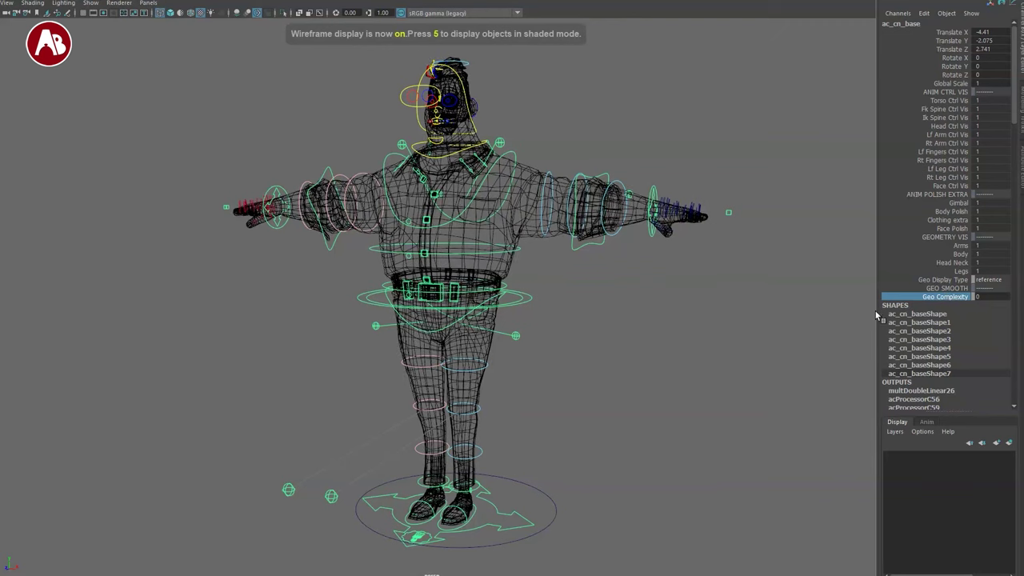
{"action": "key", "text": "5"}
{"action": "key", "text": "6"}
{"action": "middle_click_drag", "start_coordinate": [364, 339], "coordinate": [354, 328], "text": "alt"}
{"action": "left_click_drag", "start_coordinate": [354, 328], "coordinate": [485, 347], "text": "alt"}
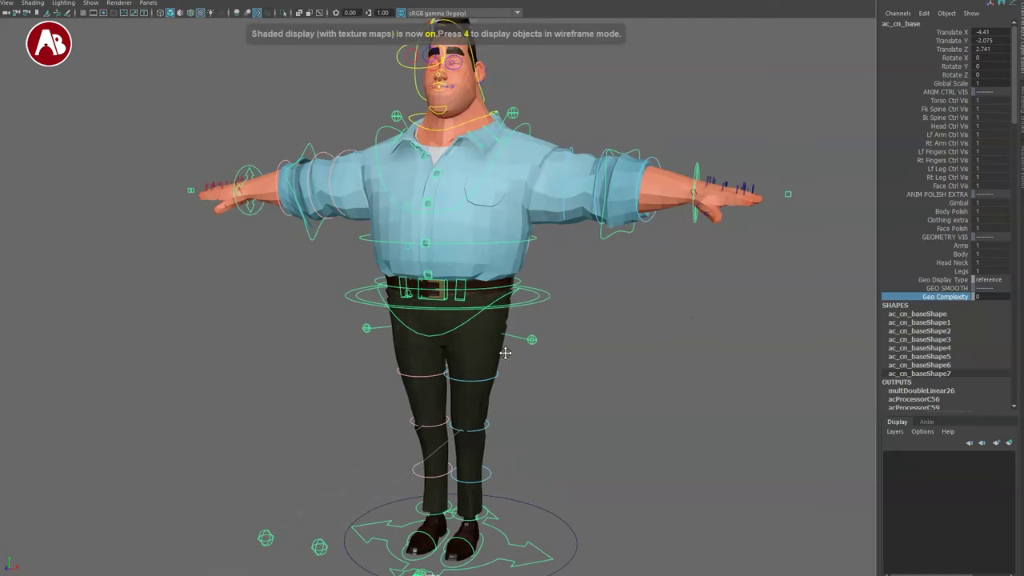
{"action": "right_click_drag", "start_coordinate": [485, 347], "coordinate": [368, 294], "text": "alt"}
Try moving the outer base parent control on the ground and undo the movement.
{"action": "left_click_drag", "start_coordinate": [514, 477], "coordinate": [537, 462]}
{"action": "left_click_drag", "start_coordinate": [449, 476], "coordinate": [483, 448]}
{"action": "key", "text": "ctrl+z"}
{"action": "right_click_drag", "start_coordinate": [483, 448], "coordinate": [537, 393], "text": "alt"}
{"action": "key", "text": "q"}
{"action": "middle_click_drag", "start_coordinate": [538, 393], "coordinate": [591, 385], "text": "alt"}
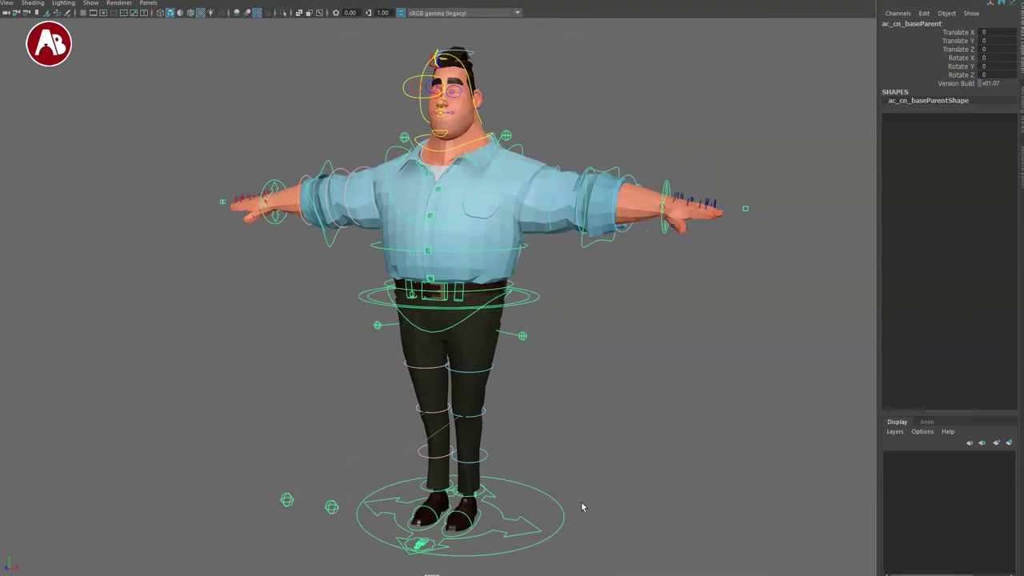
Set the base control's Geo Complexity to 1 and clear the selection.
{"action": "left_click", "coordinate": [496, 523]}
{"action": "left_click", "coordinate": [989, 297]}
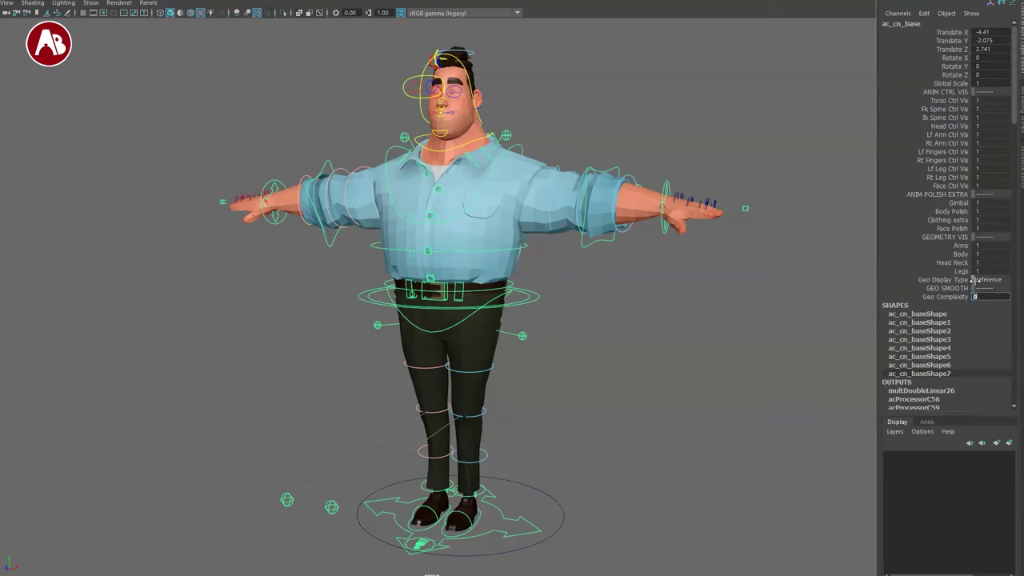
{"action": "type", "text": "1"}
{"action": "key", "text": "Return"}
{"action": "left_click", "coordinate": [506, 189]}
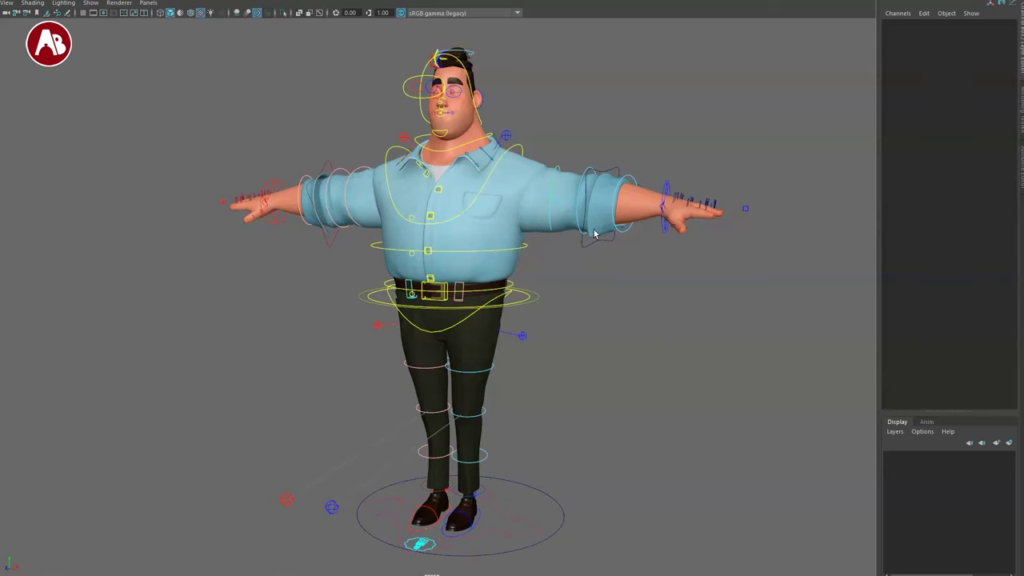
Set the base control's Geo Display Type to template.
{"action": "left_click", "coordinate": [541, 516]}
{"action": "left_click", "coordinate": [985, 280]}
{"action": "left_click", "coordinate": [1002, 302]}
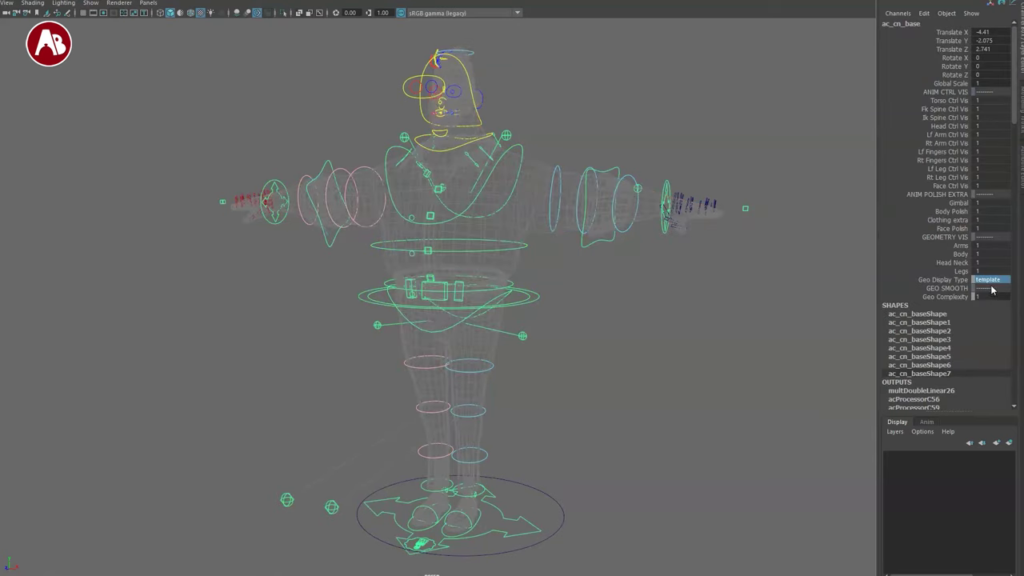
Set Geo Display Type to normal and test selecting the shirt geometry directly on the model.
{"action": "left_click", "coordinate": [992, 281]}
{"action": "left_click", "coordinate": [994, 290]}
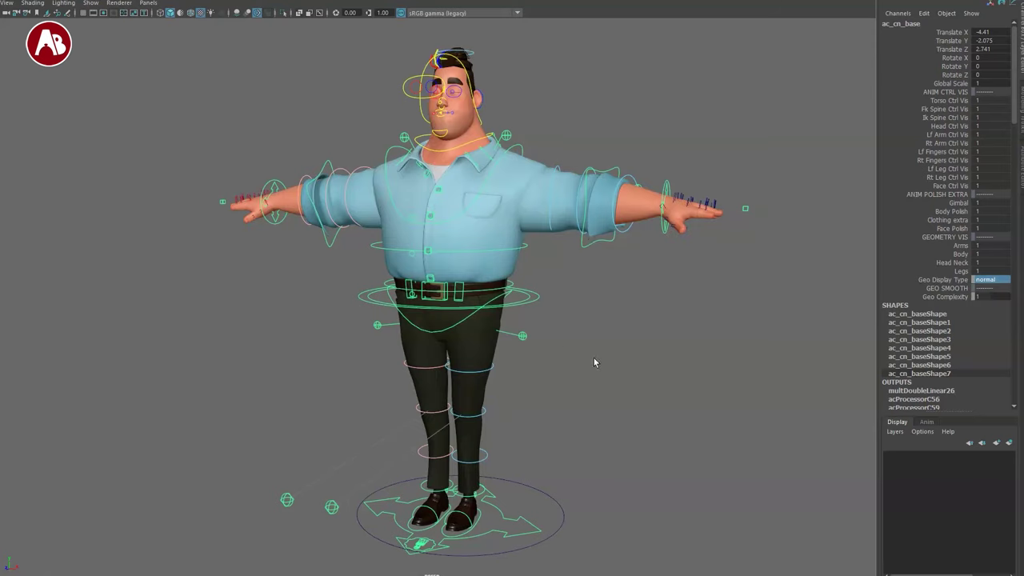
{"action": "left_click", "coordinate": [594, 356]}
{"action": "left_click", "coordinate": [541, 232]}
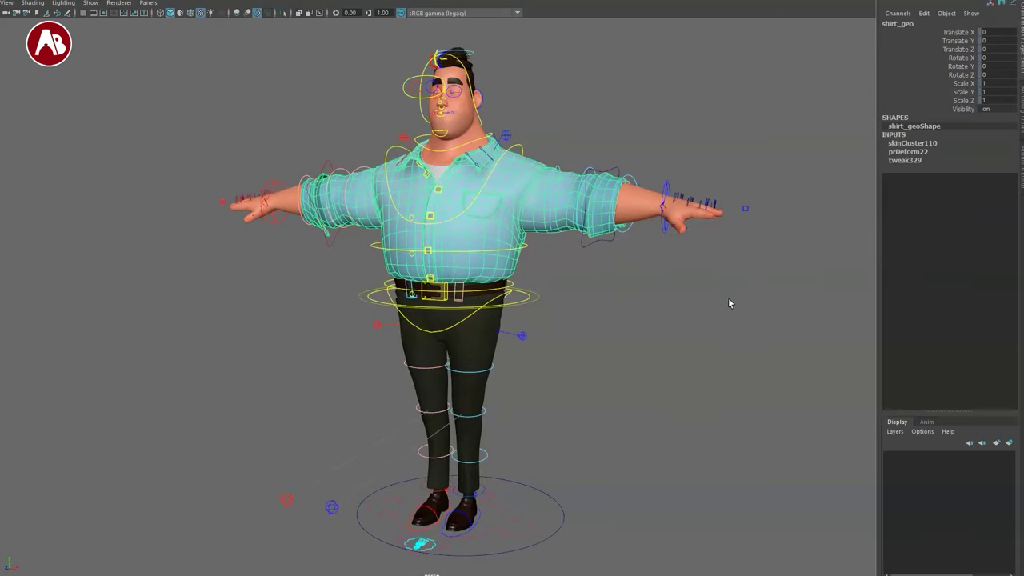
{"action": "left_click", "coordinate": [787, 466]}
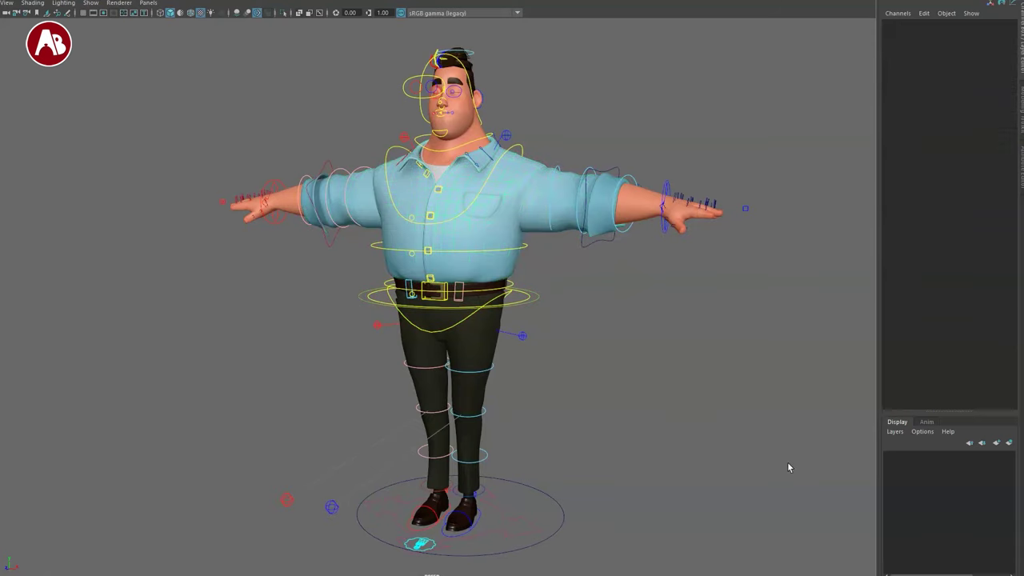
Set the base control's Geo Display Type to reference and clear the selection.
{"action": "left_click", "coordinate": [534, 510]}
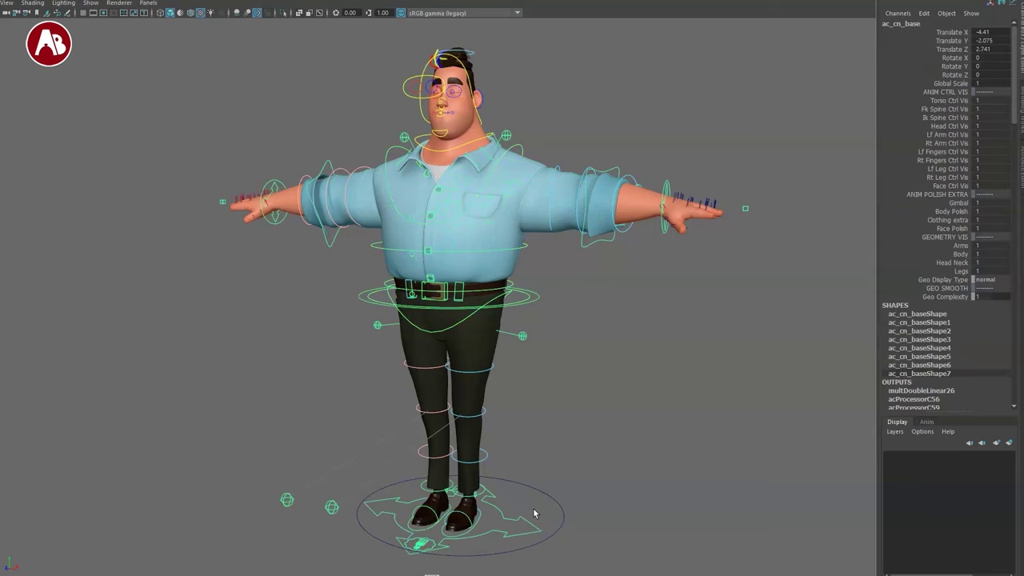
{"action": "left_click", "coordinate": [975, 279]}
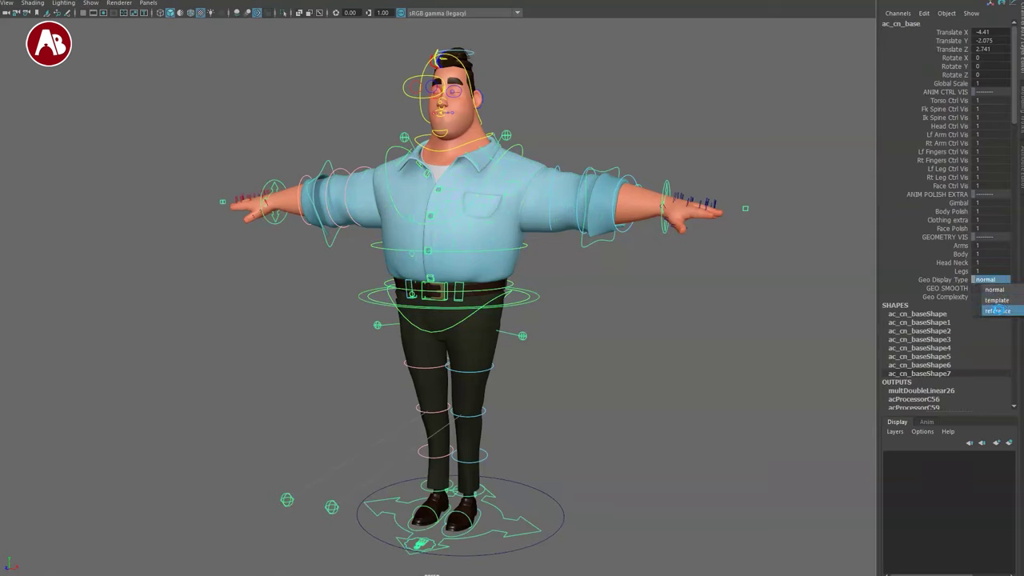
{"action": "left_click", "coordinate": [999, 311]}
{"action": "left_click", "coordinate": [773, 325]}
Select the brush-shaped RGB control on the ground in front of the character's shoes.
{"action": "middle_click_drag", "start_coordinate": [464, 449], "coordinate": [497, 296], "text": "alt"}
{"action": "right_click_drag", "start_coordinate": [497, 304], "coordinate": [596, 401], "text": "alt"}
{"action": "left_click_drag", "start_coordinate": [596, 402], "coordinate": [425, 504], "text": "alt"}
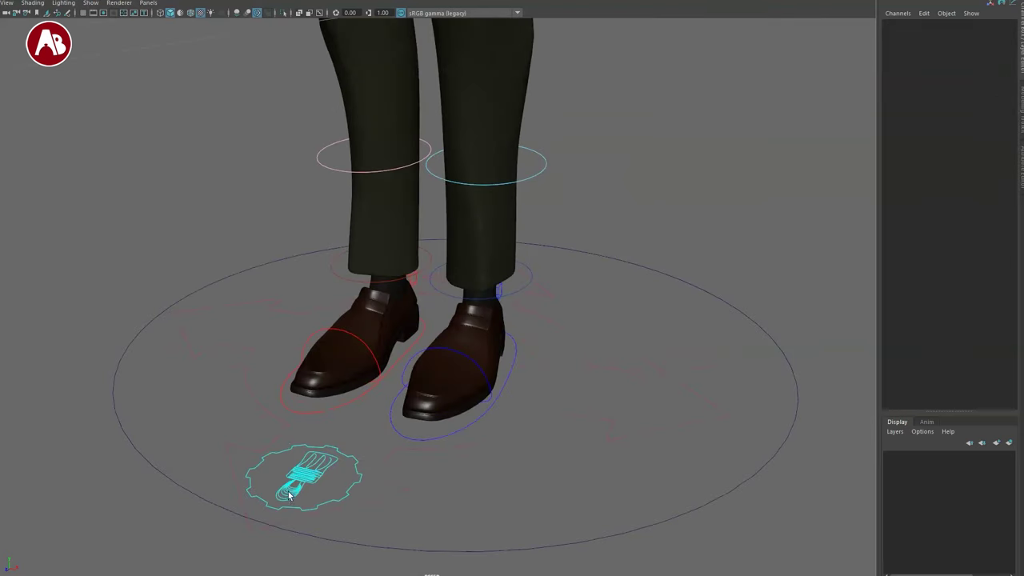
{"action": "left_click", "coordinate": [279, 473]}
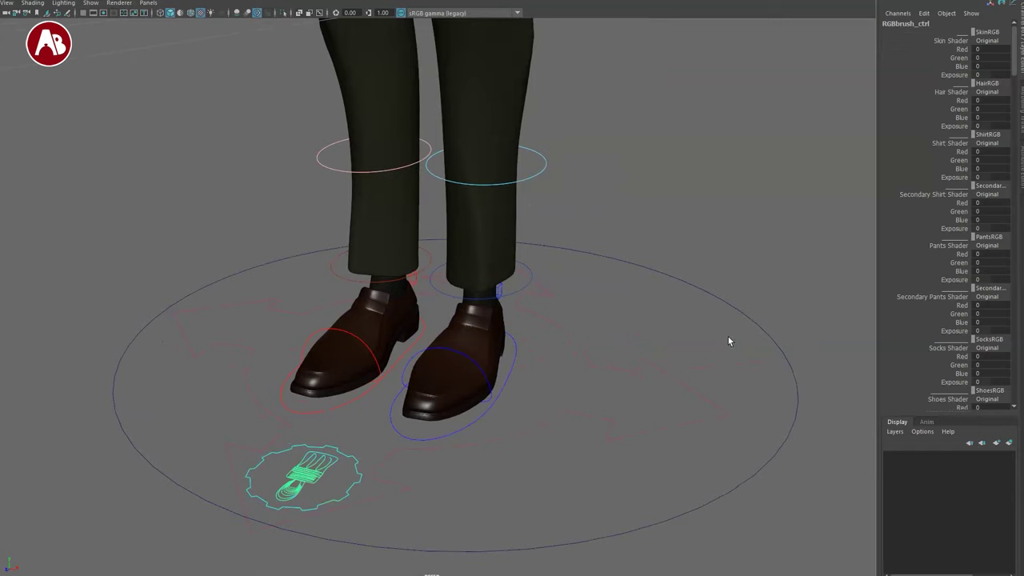
With the whole character in view, set the RGB brush control's Skin Shader to Custom.
{"action": "middle_click_drag", "start_coordinate": [577, 191], "coordinate": [607, 320], "text": "alt"}
{"action": "right_click_drag", "start_coordinate": [607, 320], "coordinate": [384, 206], "text": "alt"}
{"action": "middle_click_drag", "start_coordinate": [552, 240], "coordinate": [558, 307], "text": "alt"}
{"action": "right_click_drag", "start_coordinate": [558, 307], "coordinate": [468, 277], "text": "alt"}
{"action": "middle_click_drag", "start_coordinate": [566, 256], "coordinate": [600, 336], "text": "alt"}
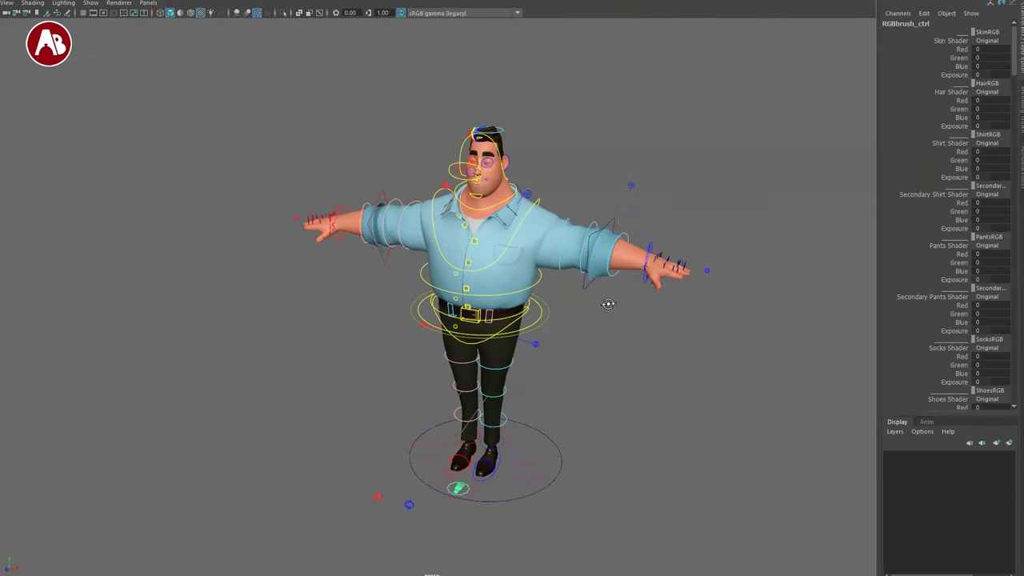
{"action": "right_click_drag", "start_coordinate": [613, 308], "coordinate": [616, 327], "text": "alt"}
{"action": "left_click", "coordinate": [988, 42]}
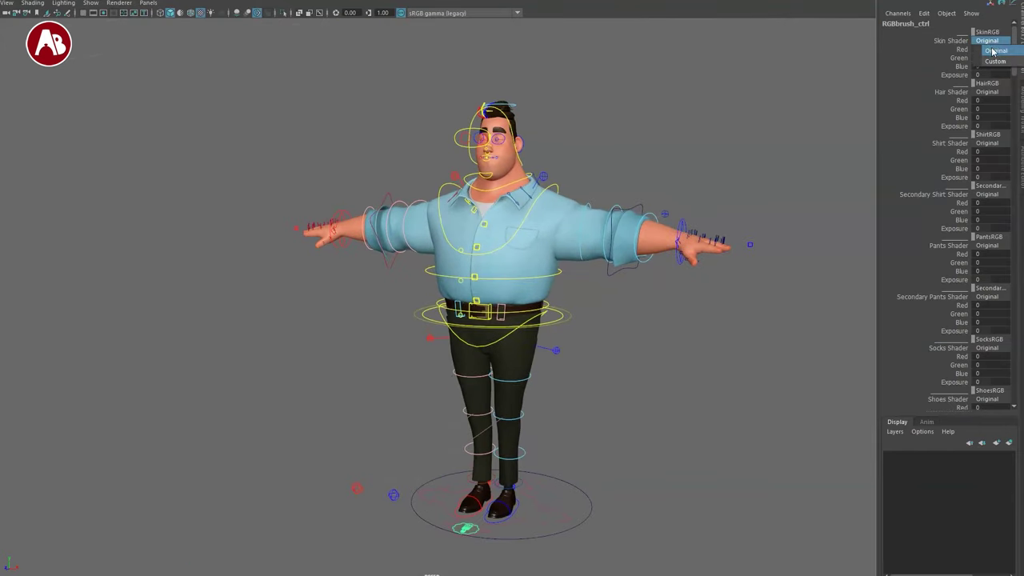
{"action": "left_click", "coordinate": [993, 62]}
Try adjusting the Red and Blue values of the custom skin shader.
{"action": "left_click", "coordinate": [960, 49]}
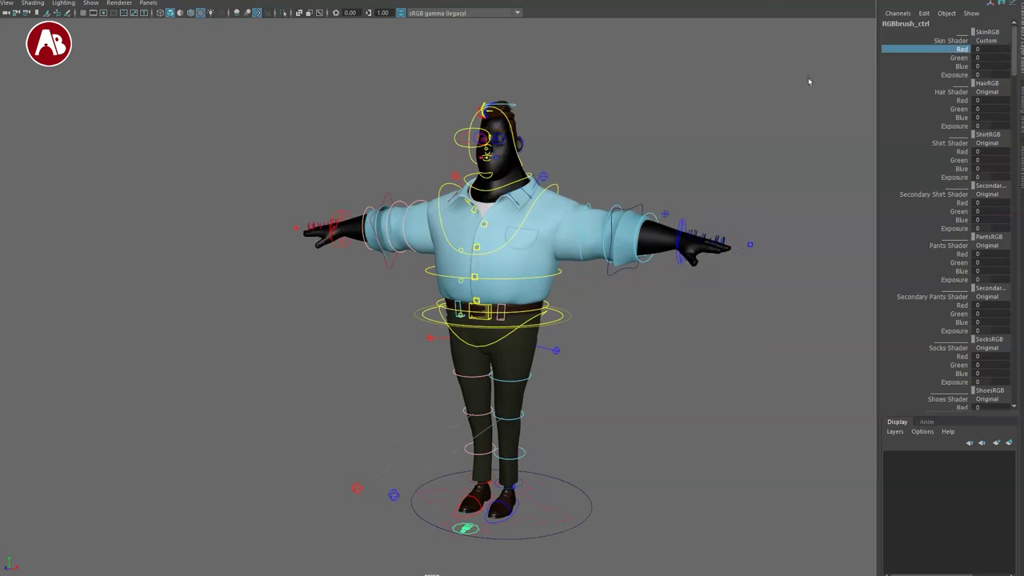
{"action": "middle_click_drag", "start_coordinate": [727, 147], "coordinate": [771, 155]}
{"action": "left_click", "coordinate": [955, 67]}
{"action": "middle_click_drag", "start_coordinate": [851, 96], "coordinate": [837, 70]}
{"action": "left_click", "coordinate": [943, 75]}
{"action": "left_click", "coordinate": [942, 59]}
Undo the skin colour edits and the switch to the custom skin shader.
{"action": "key", "text": "ctrl+z"}
{"action": "key", "text": "ctrl+z"}
{"action": "key", "text": "ctrl+z"}
{"action": "key", "text": "ctrl+z"}
{"action": "key", "text": "ctrl+z"}
{"action": "key", "text": "ctrl+z"}
{"action": "key", "text": "ctrl+z"}
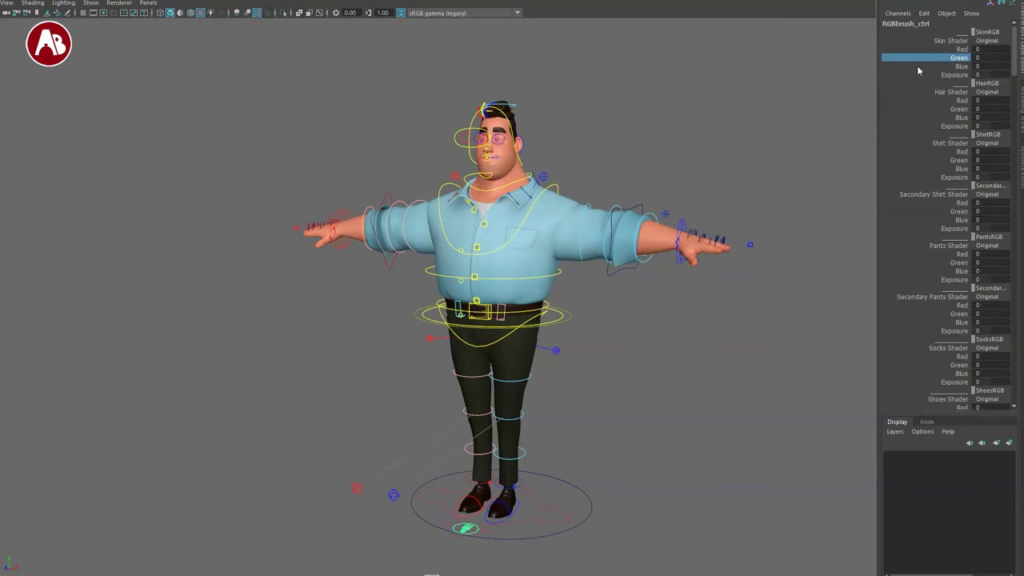
Review the RGB brush control's shader attributes for the shirt, pants, socks and shoes, then clear the selection.
{"action": "left_click", "coordinate": [468, 528]}
{"action": "left_click", "coordinate": [927, 194]}
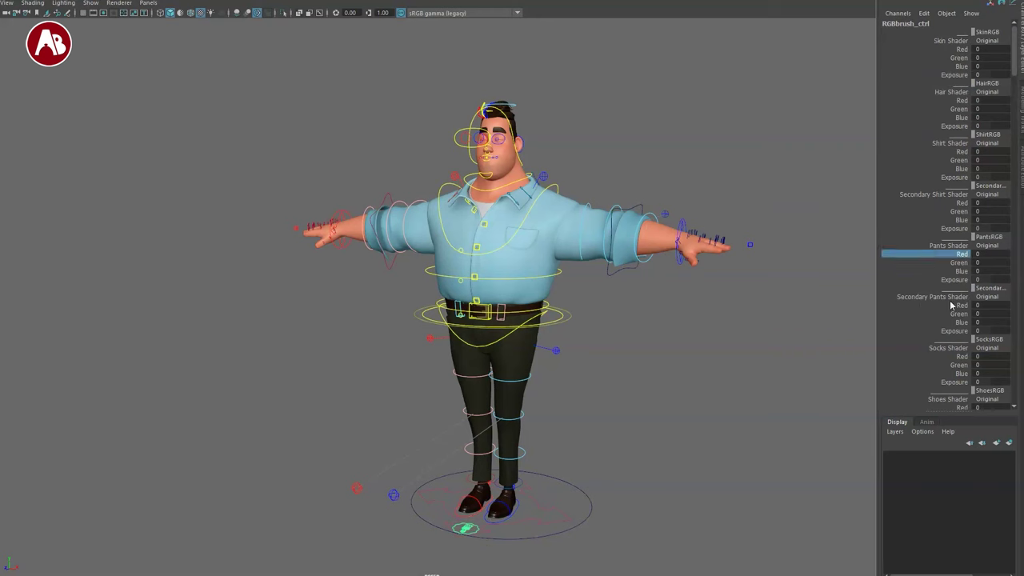
{"action": "mouse_move", "coordinate": [1016, 48]}
{"action": "left_mouse_down"}
{"action": "mouse_move", "coordinate": [1013, 216]}
{"action": "mouse_move", "coordinate": [1019, 47]}
{"action": "left_mouse_up"}
{"action": "left_click", "coordinate": [261, 350]}
Try moving the left lower-leg bend control to distort the shin, and undo the movement.
{"action": "middle_click_drag", "start_coordinate": [415, 424], "coordinate": [394, 354], "text": "alt"}
{"action": "right_click_drag", "start_coordinate": [393, 354], "coordinate": [501, 384], "text": "alt"}
{"action": "middle_click_drag", "start_coordinate": [570, 472], "coordinate": [626, 453], "text": "alt"}
{"action": "left_click", "coordinate": [511, 331]}
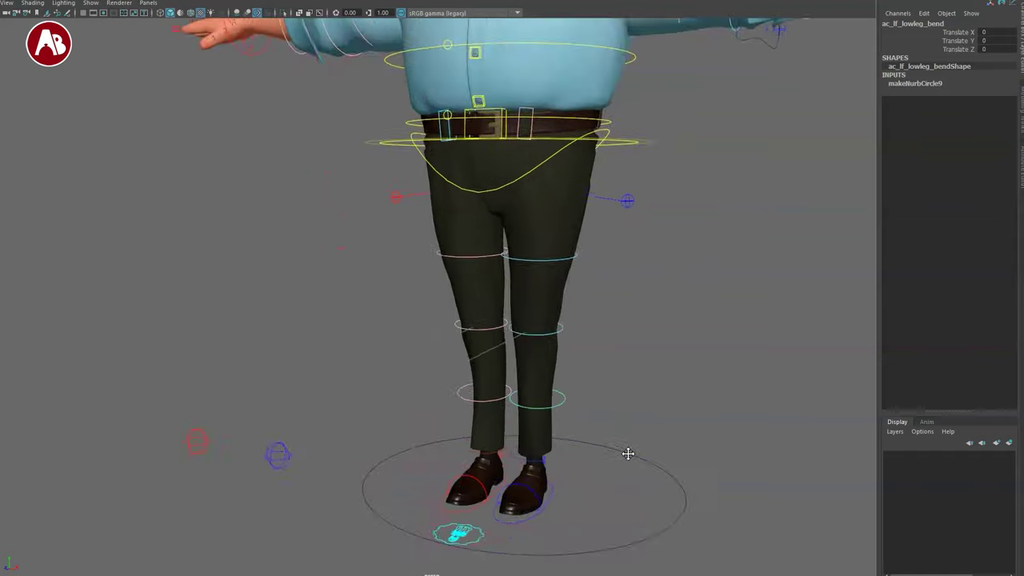
{"action": "right_click_drag", "start_coordinate": [626, 453], "coordinate": [444, 424], "text": "alt"}
{"action": "left_click_drag", "start_coordinate": [444, 424], "coordinate": [513, 399], "text": "alt"}
{"action": "left_click_drag", "start_coordinate": [505, 353], "coordinate": [530, 316]}
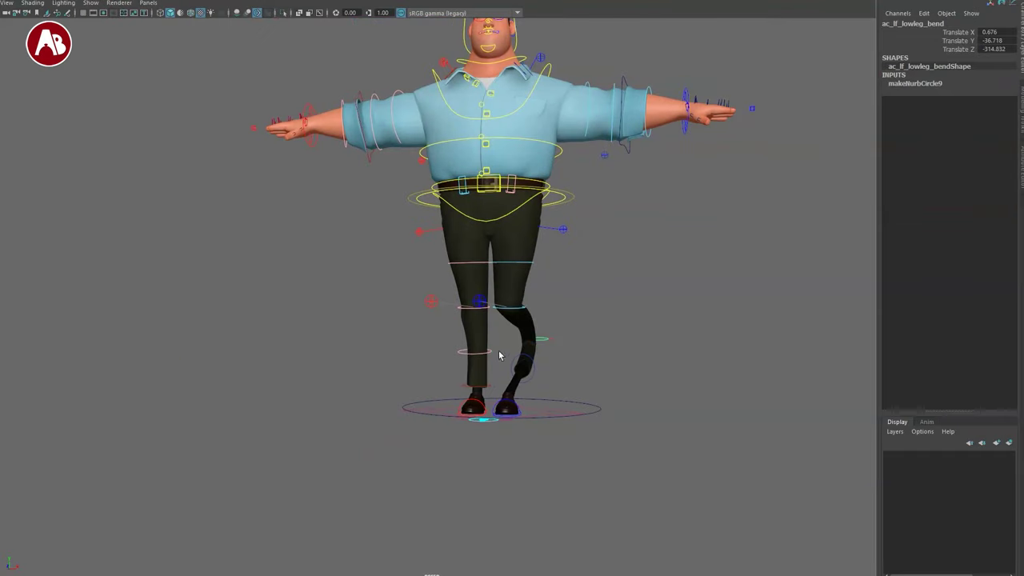
{"action": "key", "text": "ctrl+z"}
Pick through the left leg bend rings and the chest control, checking the rig from the front.
{"action": "left_click_drag", "start_coordinate": [540, 389], "coordinate": [564, 504], "text": "alt"}
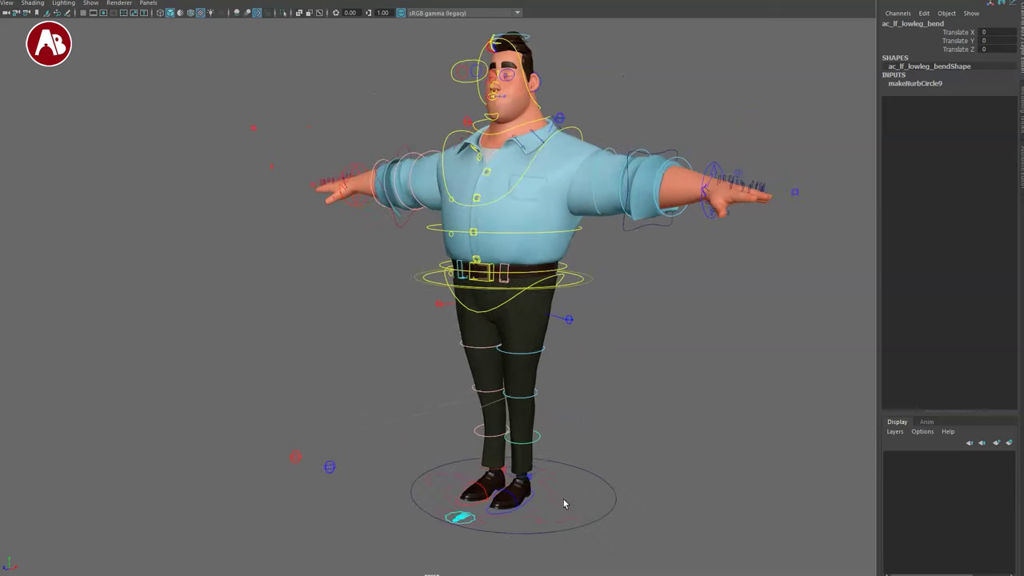
{"action": "left_click", "coordinate": [518, 402]}
{"action": "left_click", "coordinate": [545, 351]}
{"action": "left_click", "coordinate": [489, 233]}
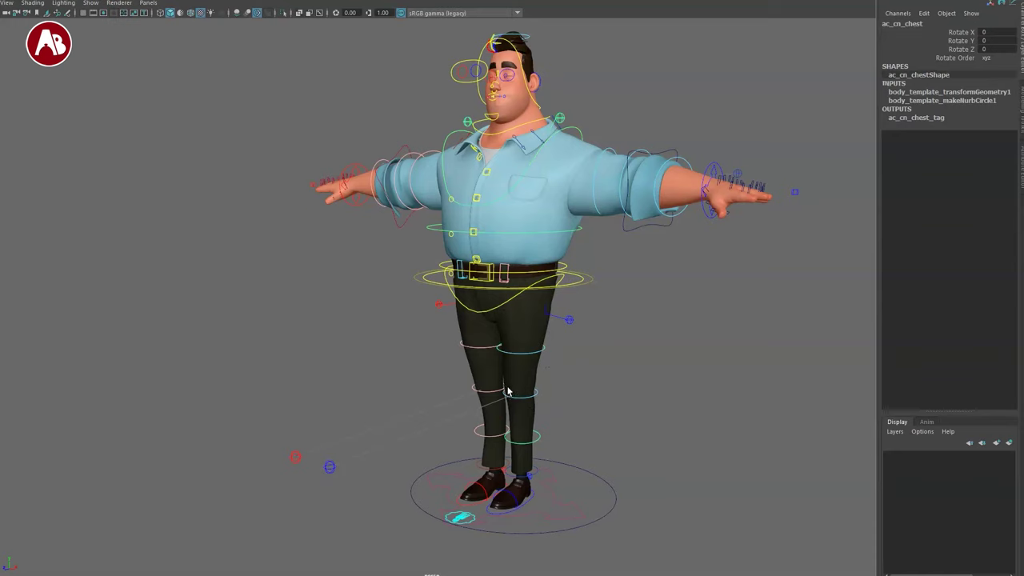
{"action": "left_click_drag", "start_coordinate": [507, 389], "coordinate": [541, 385], "text": "alt"}
{"action": "left_click_drag", "start_coordinate": [435, 403], "coordinate": [424, 416], "text": "alt"}
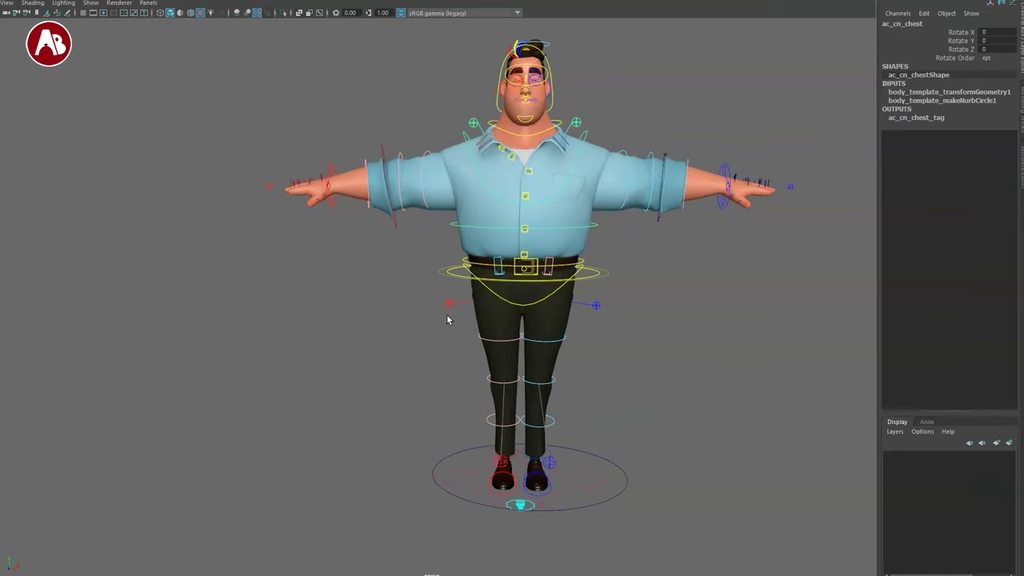
Offset the left lower-leg bend control by about 3.3, -1, 3 and the left knee bend control by about 5, -0.9, 4.3.
{"action": "left_click_drag", "start_coordinate": [496, 412], "coordinate": [497, 403], "text": "alt"}
{"action": "middle_click_drag", "start_coordinate": [514, 409], "coordinate": [394, 337], "text": "alt"}
{"action": "left_click_drag", "start_coordinate": [428, 420], "coordinate": [491, 396], "text": "alt"}
{"action": "middle_click_drag", "start_coordinate": [471, 352], "coordinate": [484, 330], "text": "alt"}
{"action": "left_click_drag", "start_coordinate": [485, 331], "coordinate": [521, 345], "text": "alt"}
{"action": "right_click_drag", "start_coordinate": [521, 400], "coordinate": [547, 417], "text": "alt"}
{"action": "left_click", "coordinate": [509, 399]}
{"action": "key", "text": "w"}
{"action": "left_click_drag", "start_coordinate": [494, 390], "coordinate": [505, 393]}
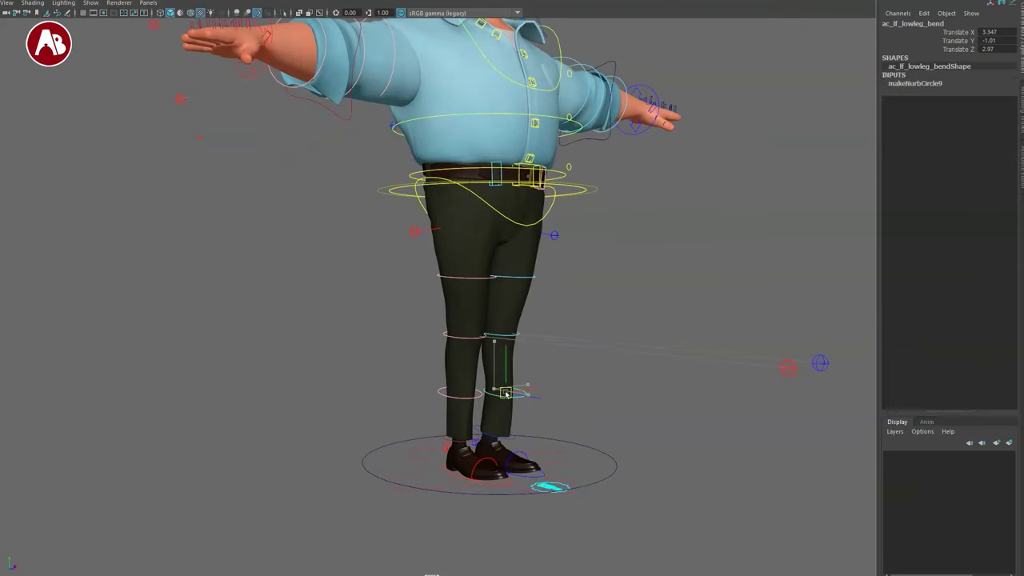
{"action": "left_click_drag", "start_coordinate": [496, 340], "coordinate": [512, 336]}
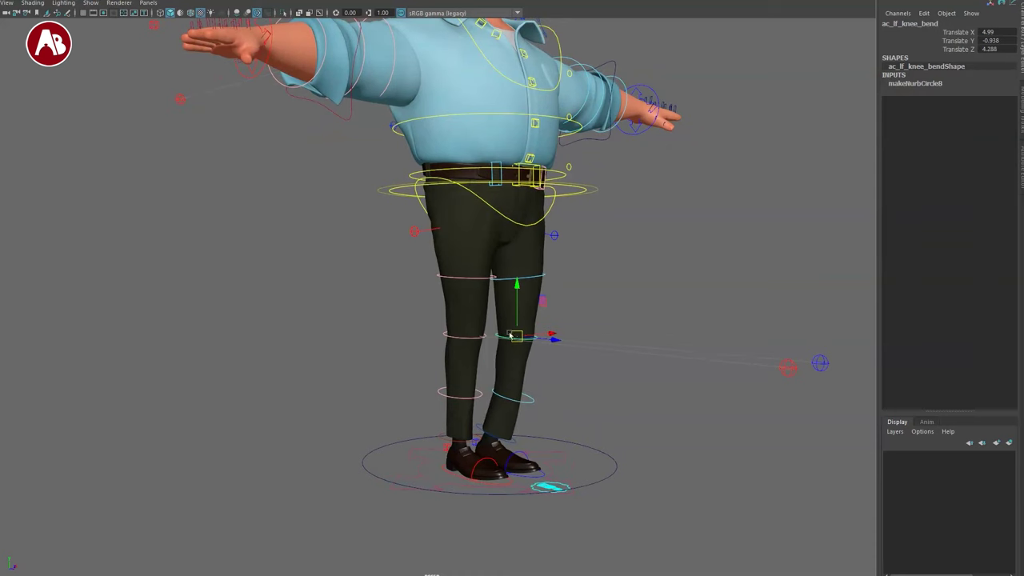
Undo the offsets of the left lower-leg and knee bend controls.
{"action": "key", "text": "ctrl+z"}
{"action": "key", "text": "ctrl+z"}
{"action": "key", "text": "ctrl+z"}
{"action": "key", "text": "ctrl+z"}
{"action": "key", "text": "ctrl+z"}
{"action": "key", "text": "ctrl+z"}
{"action": "key", "text": "ctrl+z"}
Examine the shoes up close and select the left foot's IK control.
{"action": "left_click_drag", "start_coordinate": [478, 370], "coordinate": [433, 408], "text": "alt"}
{"action": "middle_click_drag", "start_coordinate": [432, 408], "coordinate": [467, 304], "text": "alt"}
{"action": "left_click_drag", "start_coordinate": [466, 304], "coordinate": [491, 352], "text": "alt"}
{"action": "right_click_drag", "start_coordinate": [480, 375], "coordinate": [551, 456], "text": "alt"}
{"action": "left_click_drag", "start_coordinate": [551, 456], "coordinate": [523, 464], "text": "alt"}
{"action": "middle_click_drag", "start_coordinate": [459, 384], "coordinate": [439, 365], "text": "alt"}
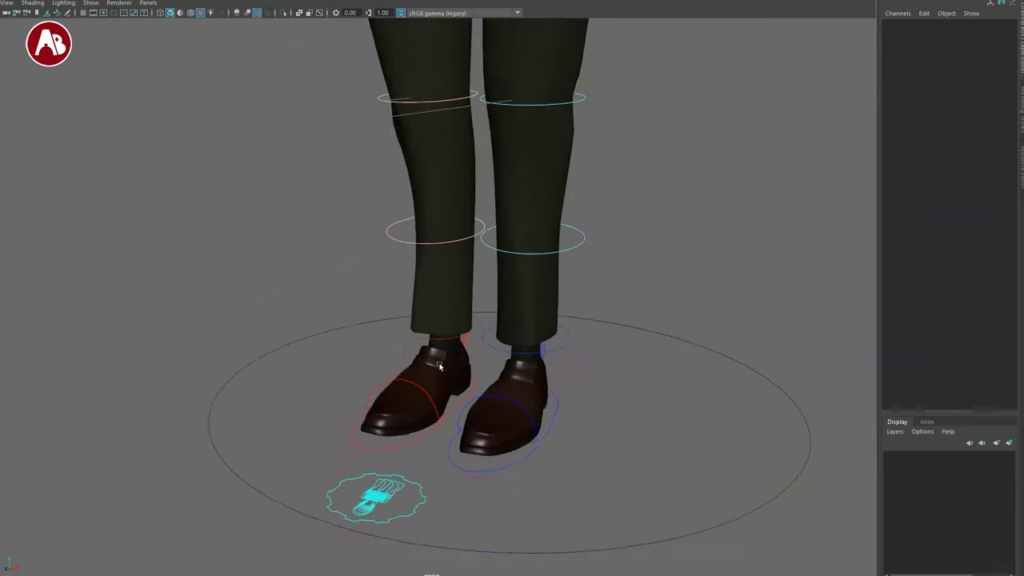
{"action": "right_click_drag", "start_coordinate": [439, 366], "coordinate": [442, 392], "text": "alt"}
{"action": "left_click_drag", "start_coordinate": [442, 393], "coordinate": [431, 384], "text": "alt"}
{"action": "middle_click_drag", "start_coordinate": [458, 368], "coordinate": [504, 388], "text": "alt"}
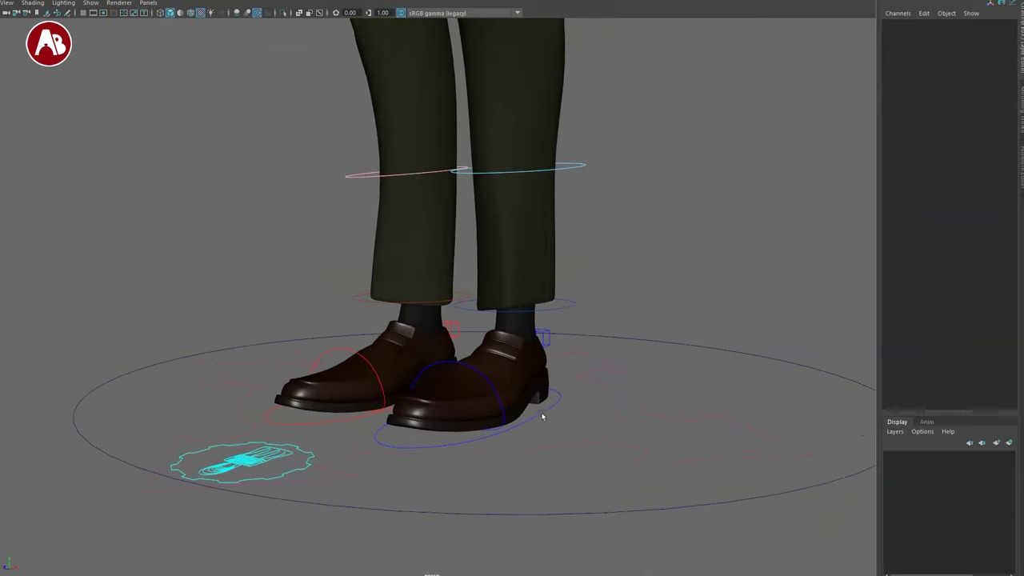
{"action": "left_click", "coordinate": [541, 414]}
Lift the left foot IK control off the ground to a translation of about 2.1, 15.2, -3.4.
{"action": "right_click_drag", "start_coordinate": [576, 430], "coordinate": [488, 420], "text": "alt"}
{"action": "left_click_drag", "start_coordinate": [488, 421], "coordinate": [449, 436], "text": "alt"}
{"action": "key", "text": "w"}
{"action": "left_click_drag", "start_coordinate": [496, 334], "coordinate": [512, 304]}
{"action": "middle_click_drag", "start_coordinate": [517, 327], "coordinate": [591, 403], "text": "alt"}
{"action": "right_click_drag", "start_coordinate": [590, 404], "coordinate": [469, 344], "text": "alt"}
{"action": "mouse_move", "coordinate": [468, 343]}
{"action": "left_mouse_down", "text": "alt"}
{"action": "mouse_move", "coordinate": [443, 316]}
{"action": "mouse_move", "coordinate": [472, 324]}
{"action": "left_mouse_up", "text": "alt"}
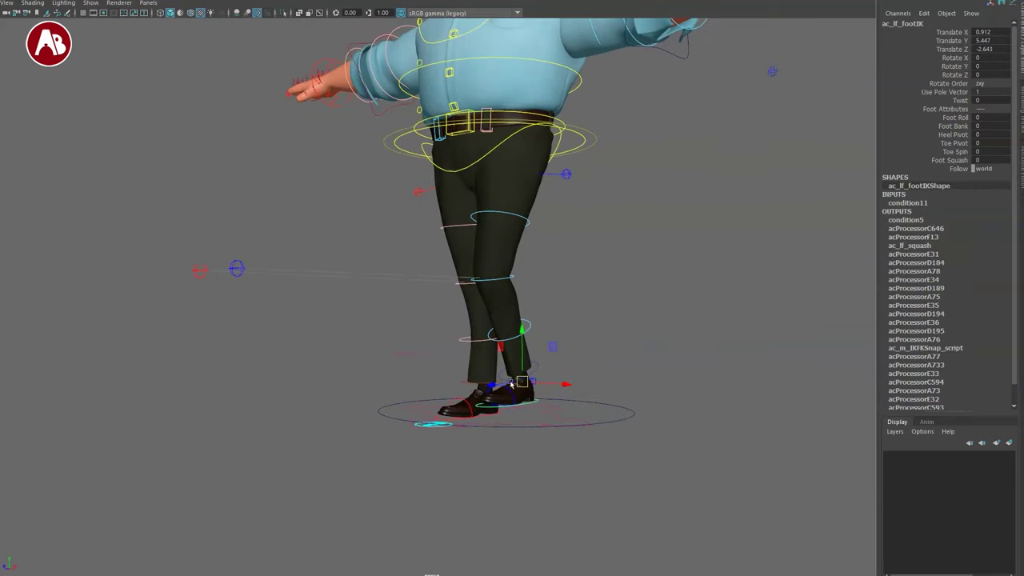
{"action": "left_click_drag", "start_coordinate": [521, 382], "coordinate": [527, 357]}
Rotate the left foot IK control so the toes point outward.
{"action": "key", "text": "e"}
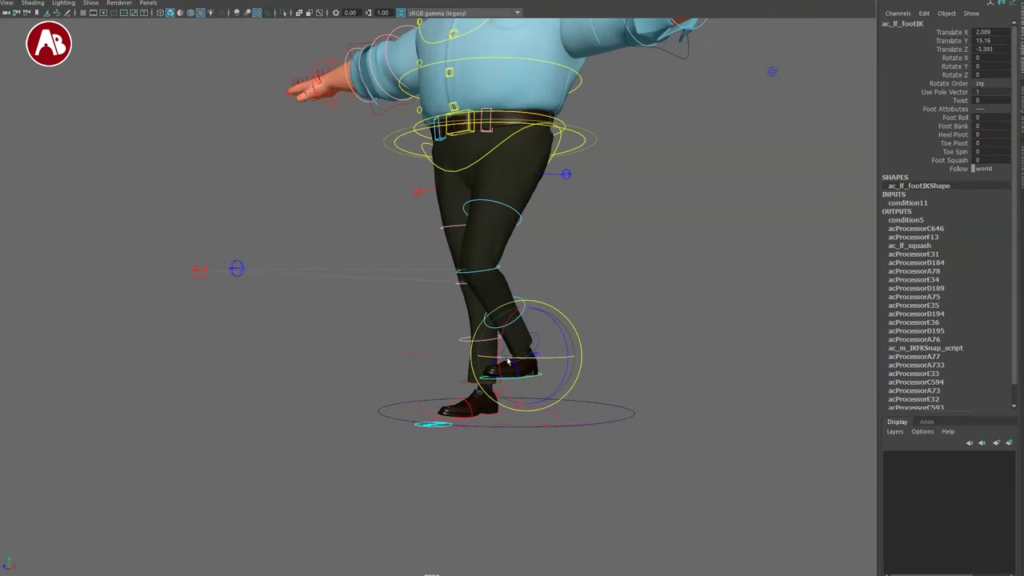
{"action": "left_click_drag", "start_coordinate": [458, 396], "coordinate": [537, 424], "text": "alt"}
{"action": "left_click", "coordinate": [588, 388]}
Try swinging the left leg pole control sideways to redirect the knee, and undo it.
{"action": "left_click_drag", "start_coordinate": [454, 381], "coordinate": [655, 368]}
{"action": "key", "text": "ctrl+z"}
{"action": "key", "text": "ctrl+z"}
Set Pin Knee to 1 on the left leg pole control, try moving the pinned knee, and undo that move.
{"action": "left_click", "coordinate": [460, 375]}
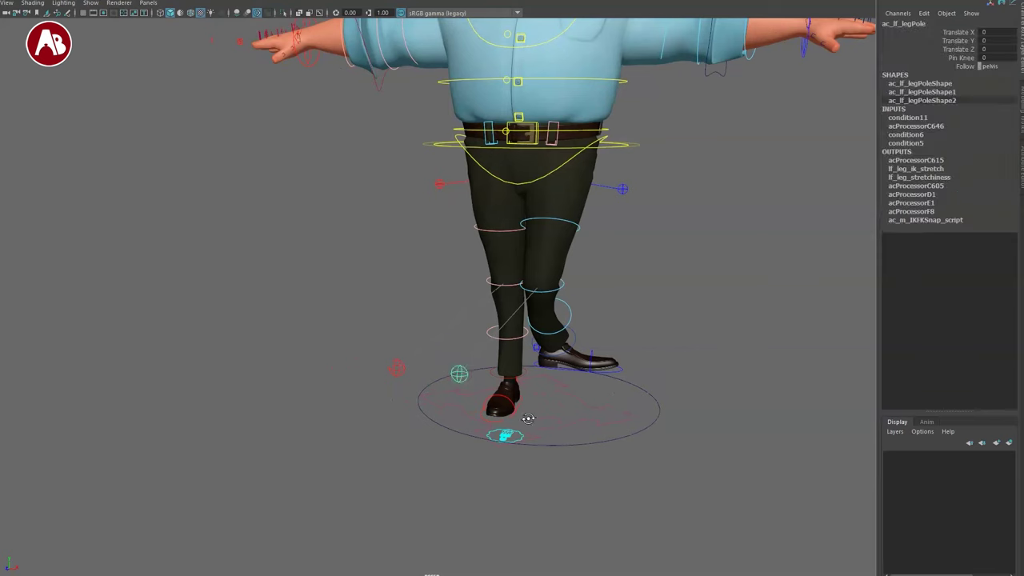
{"action": "left_click_drag", "start_coordinate": [527, 419], "coordinate": [547, 412], "text": "alt"}
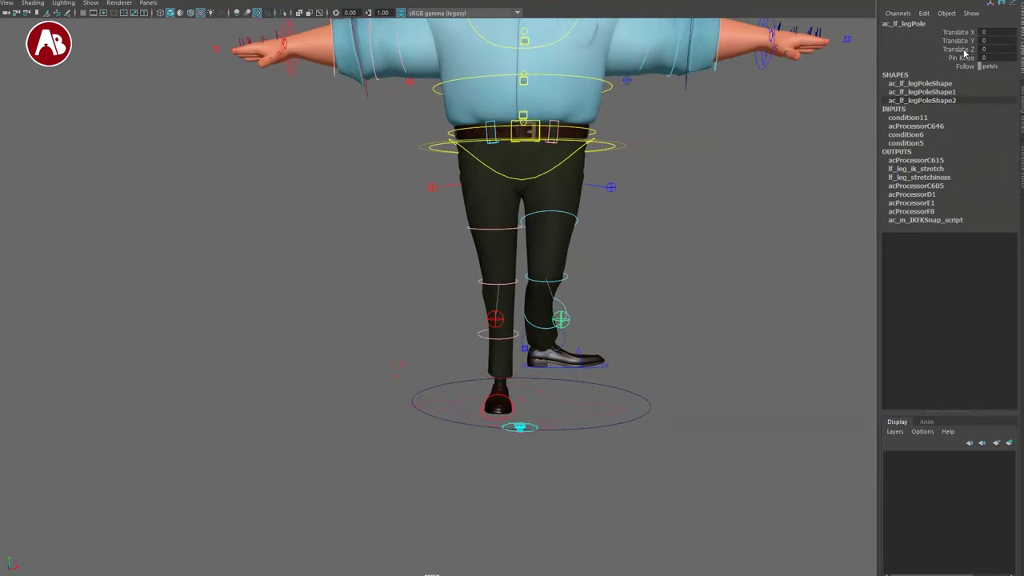
{"action": "middle_click_drag", "start_coordinate": [712, 218], "coordinate": [748, 218]}
{"action": "left_click_drag", "start_coordinate": [748, 218], "coordinate": [698, 253], "text": "alt"}
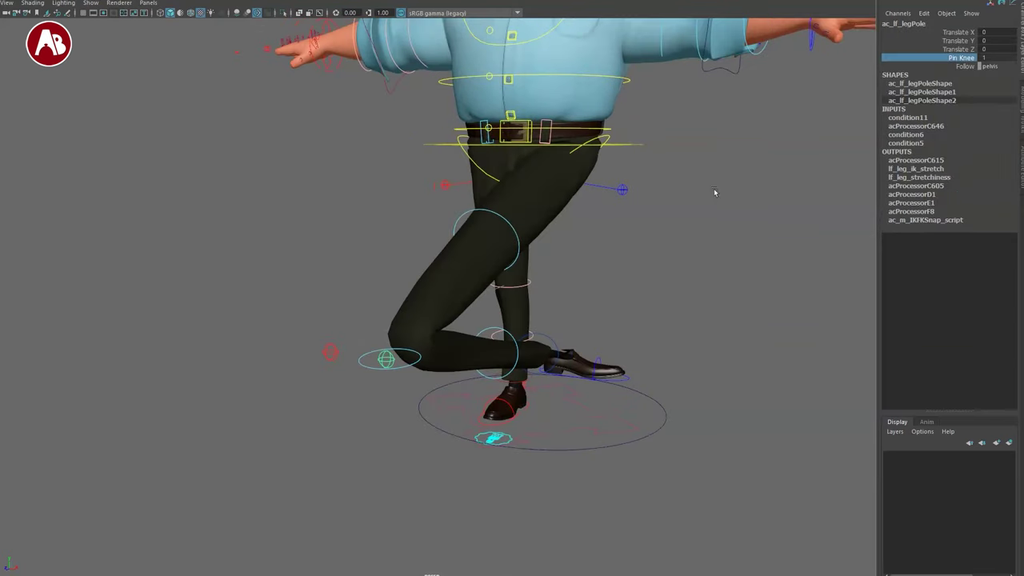
{"action": "left_click_drag", "start_coordinate": [385, 359], "coordinate": [453, 370]}
{"action": "key", "text": "ctrl+z"}
Check the left leg pole control's Follow options, undo the knee pinning and clear the selection.
{"action": "left_click", "coordinate": [990, 67]}
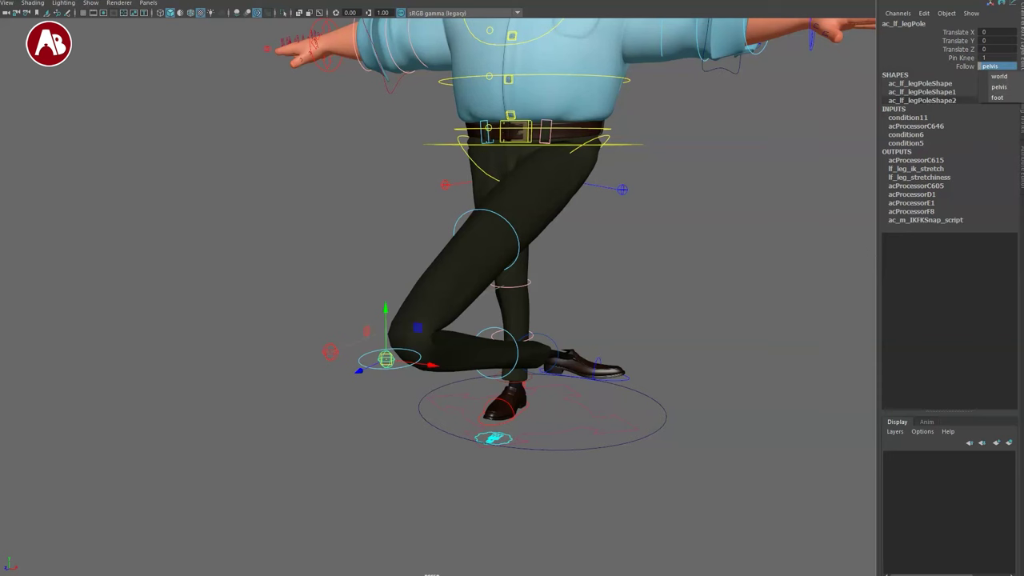
{"action": "left_click", "coordinate": [744, 323]}
{"action": "key", "text": "ctrl+z"}
{"action": "left_click", "coordinate": [792, 370]}
Select the base parent control around the character's feet.
{"action": "left_click_drag", "start_coordinate": [619, 448], "coordinate": [650, 457], "text": "alt"}
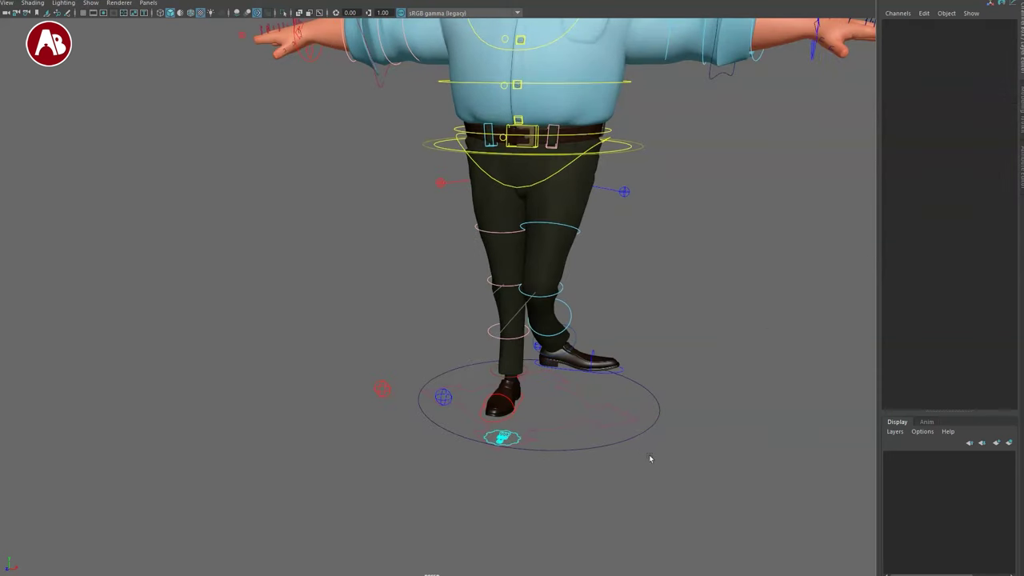
{"action": "left_click", "coordinate": [618, 372]}
{"action": "middle_click_drag", "start_coordinate": [549, 416], "coordinate": [542, 427], "text": "alt"}
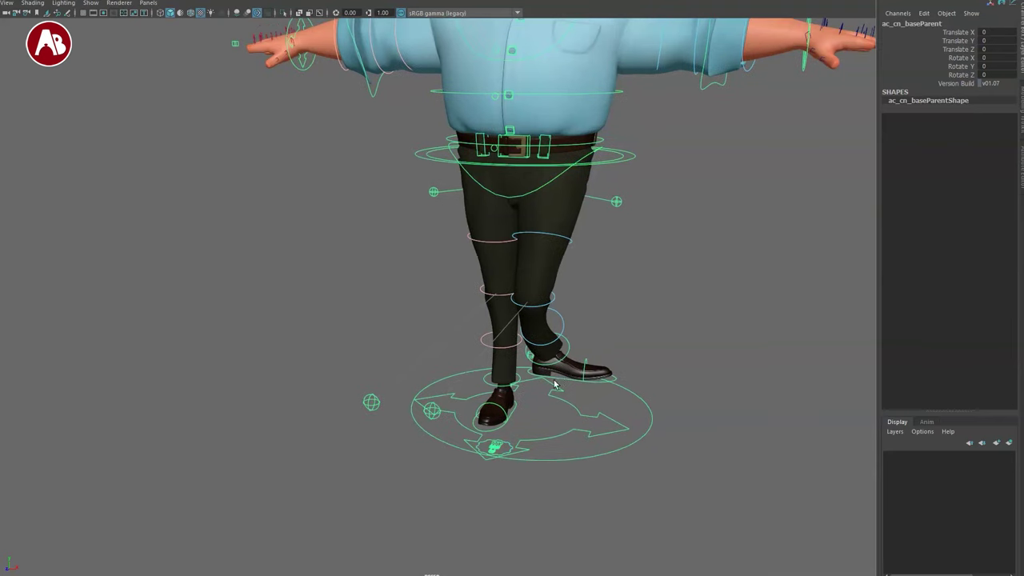
Set Use Pole Vector to 0 on the left foot IK control and try different Twist values to swing the knee.
{"action": "left_click", "coordinate": [594, 429]}
{"action": "left_click", "coordinate": [560, 375]}
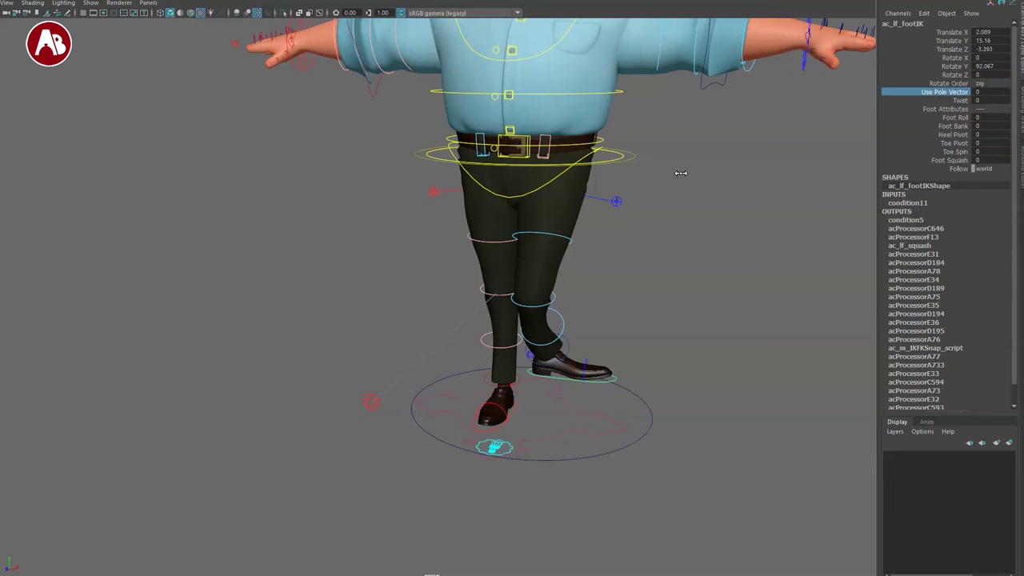
{"action": "middle_click_drag", "start_coordinate": [724, 222], "coordinate": [992, 253]}
{"action": "middle_click_drag", "start_coordinate": [598, 284], "coordinate": [781, 333]}
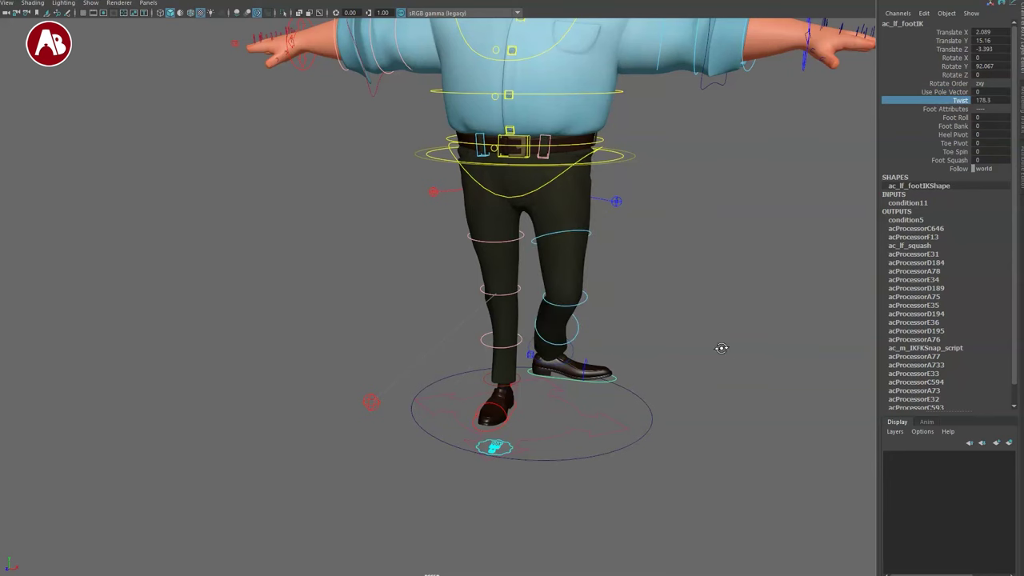
{"action": "left_click_drag", "start_coordinate": [722, 349], "coordinate": [599, 327], "text": "alt"}
{"action": "right_click_drag", "start_coordinate": [737, 371], "coordinate": [606, 336], "text": "alt"}
{"action": "middle_click_drag", "start_coordinate": [580, 312], "coordinate": [468, 295]}
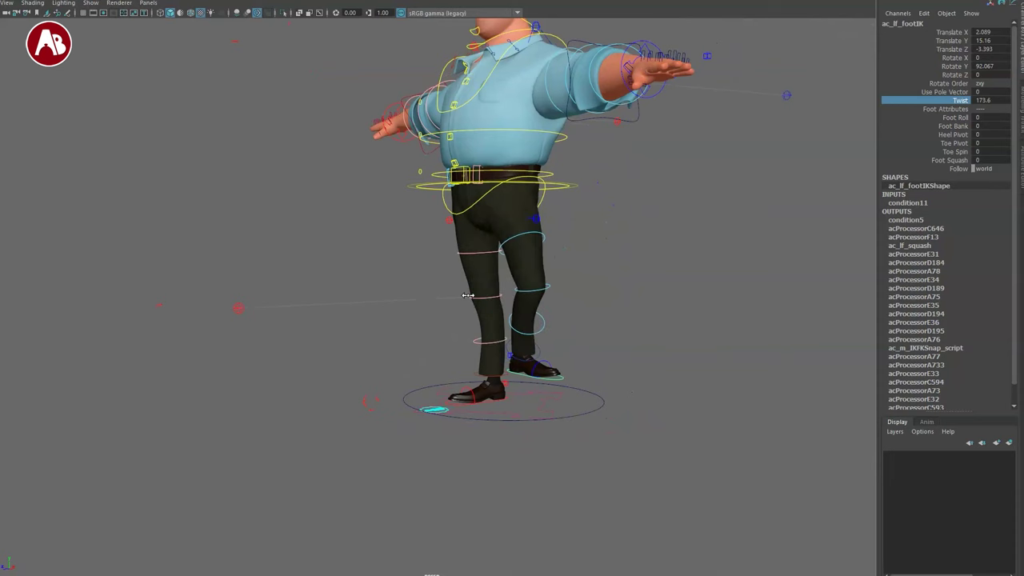
{"action": "middle_click_drag", "start_coordinate": [522, 331], "coordinate": [619, 319]}
Undo the knee twist, the pole vector change and the left foot's offset and rotation.
{"action": "key", "text": "ctrl+z"}
{"action": "key", "text": "ctrl+z"}
{"action": "key", "text": "ctrl+z"}
{"action": "key", "text": "ctrl+z"}
{"action": "key", "text": "ctrl+z"}
{"action": "key", "text": "ctrl+z"}
{"action": "key", "text": "ctrl+z"}
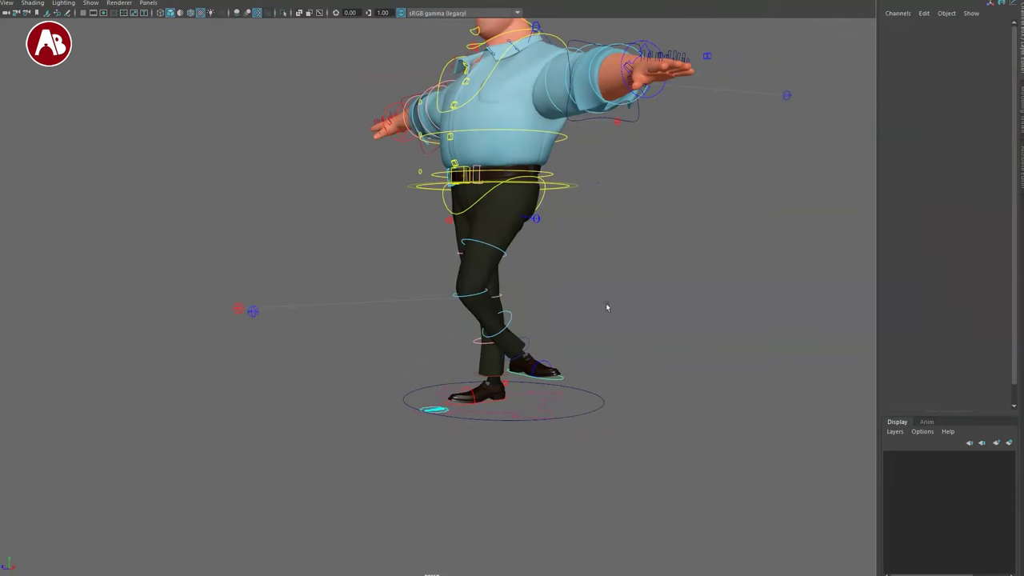
{"action": "key", "text": "ctrl+z"}
{"action": "key", "text": "ctrl+z"}
{"action": "key", "text": "ctrl+z"}
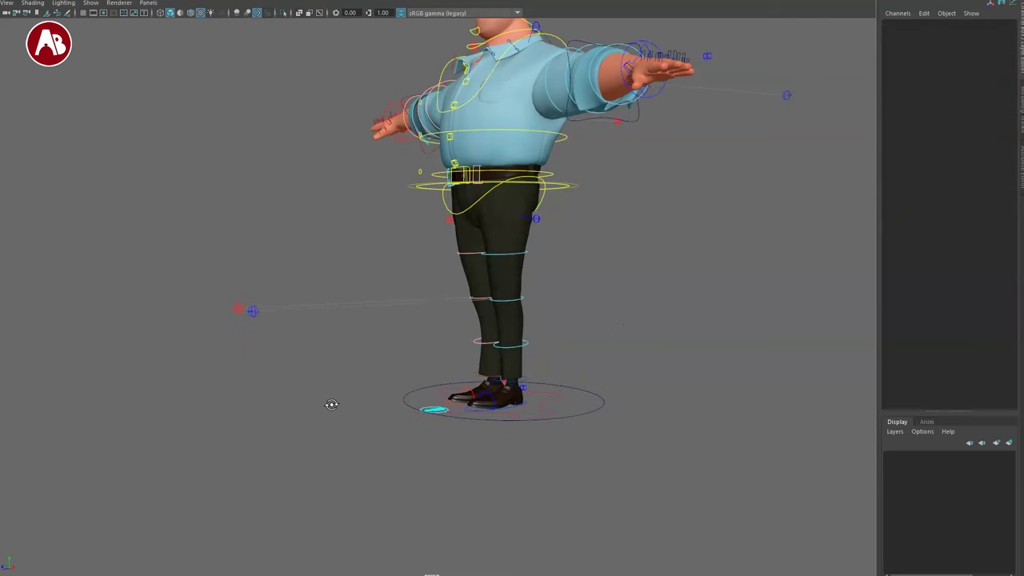
Inspect the left leg pole control and the left lower-leg bend control by selecting each.
{"action": "left_click_drag", "start_coordinate": [331, 405], "coordinate": [330, 414], "text": "alt"}
{"action": "left_click", "coordinate": [260, 333]}
{"action": "key", "text": "w"}
{"action": "mouse_move", "coordinate": [532, 226]}
{"action": "left_mouse_down", "text": "alt"}
{"action": "mouse_move", "coordinate": [451, 254]}
{"action": "mouse_move", "coordinate": [301, 260]}
{"action": "mouse_move", "coordinate": [428, 212]}
{"action": "mouse_move", "coordinate": [531, 224]}
{"action": "left_mouse_up", "text": "alt"}
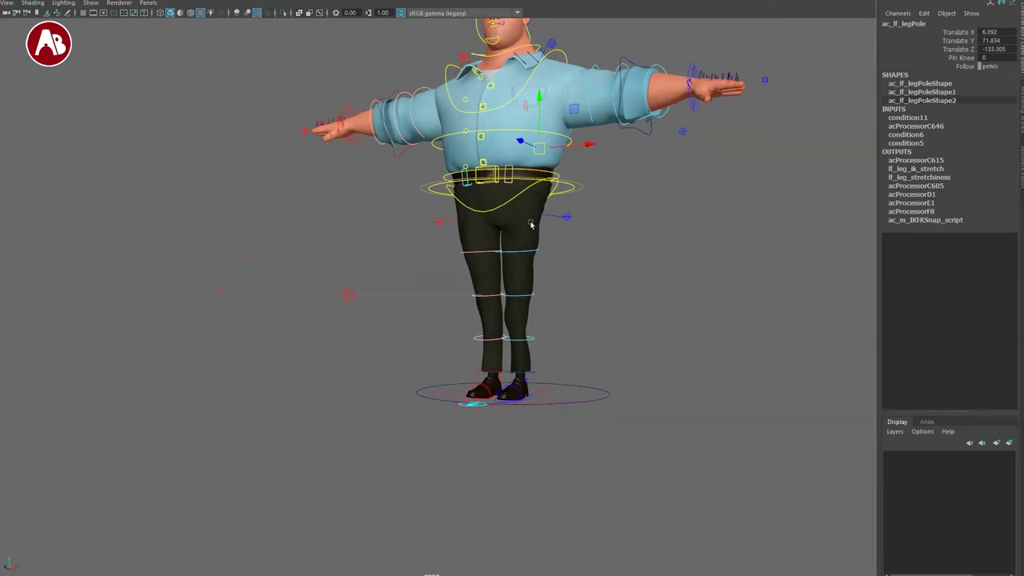
{"action": "left_click", "coordinate": [524, 341]}
{"action": "left_click_drag", "start_coordinate": [492, 390], "coordinate": [533, 394], "text": "alt"}
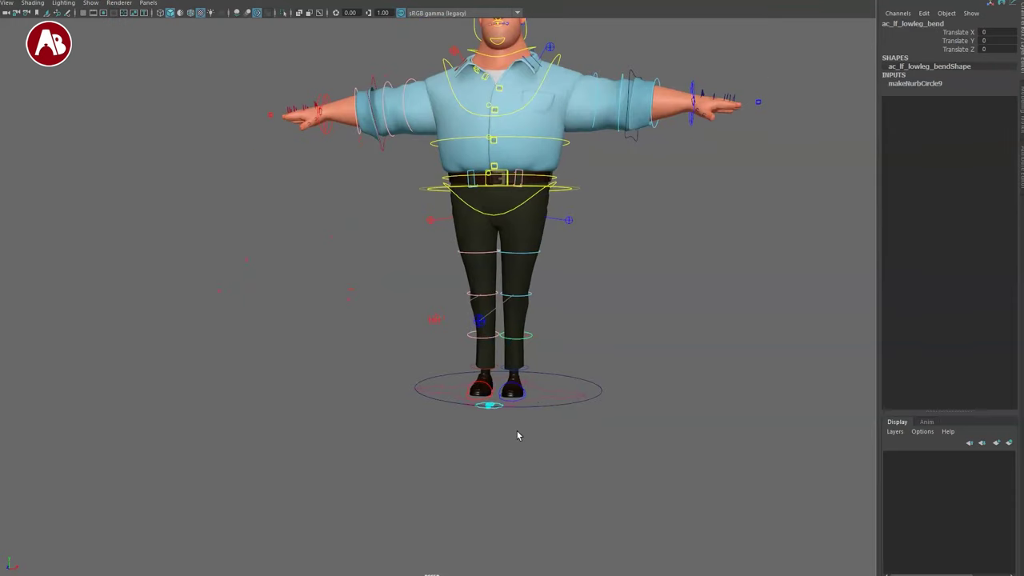
Select the left foot IK control, try its Foot Roll attribute, and undo the roll.
{"action": "left_click_drag", "start_coordinate": [516, 431], "coordinate": [454, 377], "text": "alt"}
{"action": "middle_click_drag", "start_coordinate": [453, 377], "coordinate": [392, 320], "text": "alt"}
{"action": "right_click_drag", "start_coordinate": [391, 320], "coordinate": [508, 413], "text": "alt"}
{"action": "left_click", "coordinate": [497, 384]}
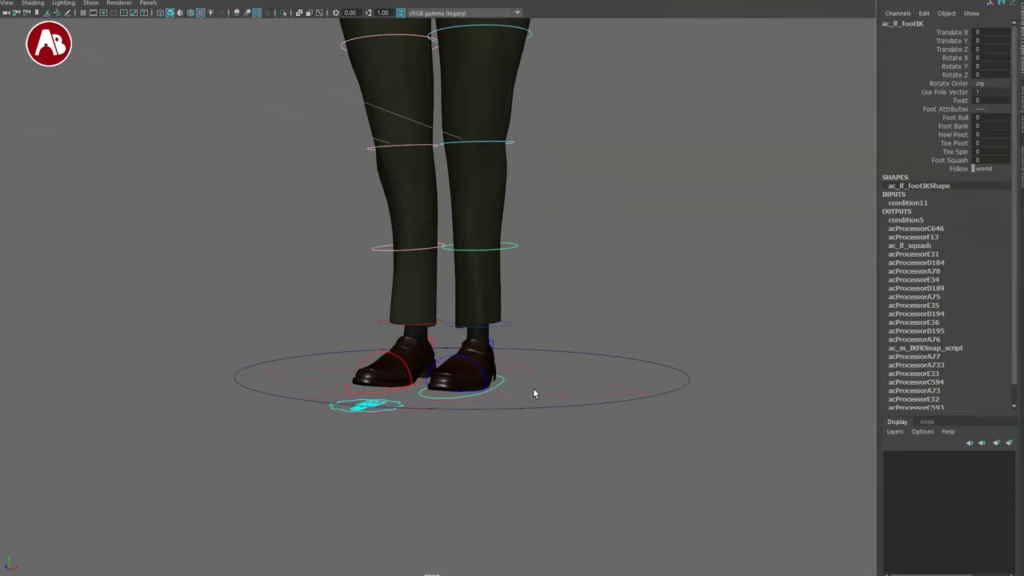
{"action": "left_click_drag", "start_coordinate": [533, 387], "coordinate": [466, 357], "text": "alt"}
{"action": "right_click_drag", "start_coordinate": [467, 356], "coordinate": [585, 392], "text": "alt"}
{"action": "middle_click_drag", "start_coordinate": [585, 391], "coordinate": [581, 333], "text": "alt"}
{"action": "left_click_drag", "start_coordinate": [582, 336], "coordinate": [611, 361], "text": "alt"}
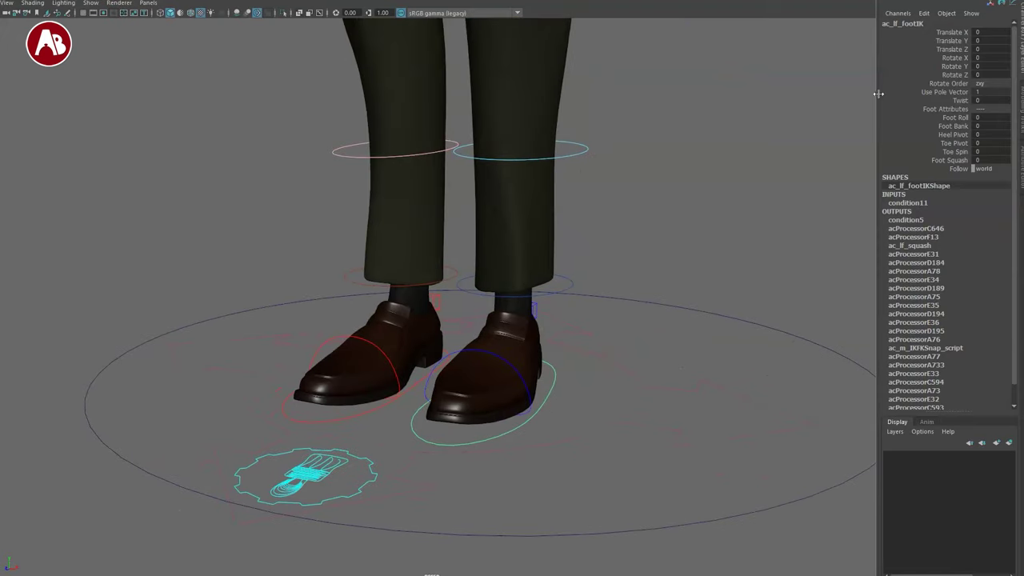
{"action": "left_click_drag", "start_coordinate": [679, 364], "coordinate": [617, 350], "text": "alt"}
{"action": "middle_click_drag", "start_coordinate": [665, 358], "coordinate": [992, 183]}
{"action": "key", "text": "ctrl+z"}
Try tilting the left foot sideways with Foot Bank, and undo it.
{"action": "left_click", "coordinate": [953, 126]}
{"action": "left_click_drag", "start_coordinate": [624, 172], "coordinate": [712, 205], "text": "alt"}
{"action": "middle_click_drag", "start_coordinate": [712, 205], "coordinate": [663, 285]}
{"action": "mouse_move", "coordinate": [663, 286]}
{"action": "left_mouse_down", "text": "alt"}
{"action": "mouse_move", "coordinate": [703, 254]}
{"action": "mouse_move", "coordinate": [676, 280]}
{"action": "left_mouse_up", "text": "alt"}
{"action": "middle_click_drag", "start_coordinate": [675, 279], "coordinate": [734, 323]}
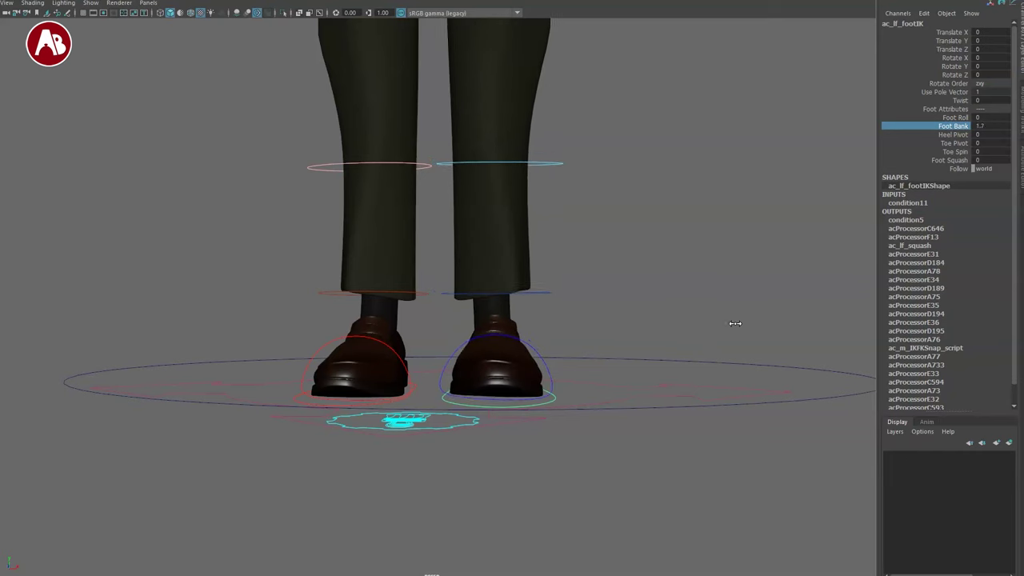
{"action": "middle_click_drag", "start_coordinate": [914, 206], "coordinate": [859, 151]}
{"action": "key", "text": "ctrl+z"}
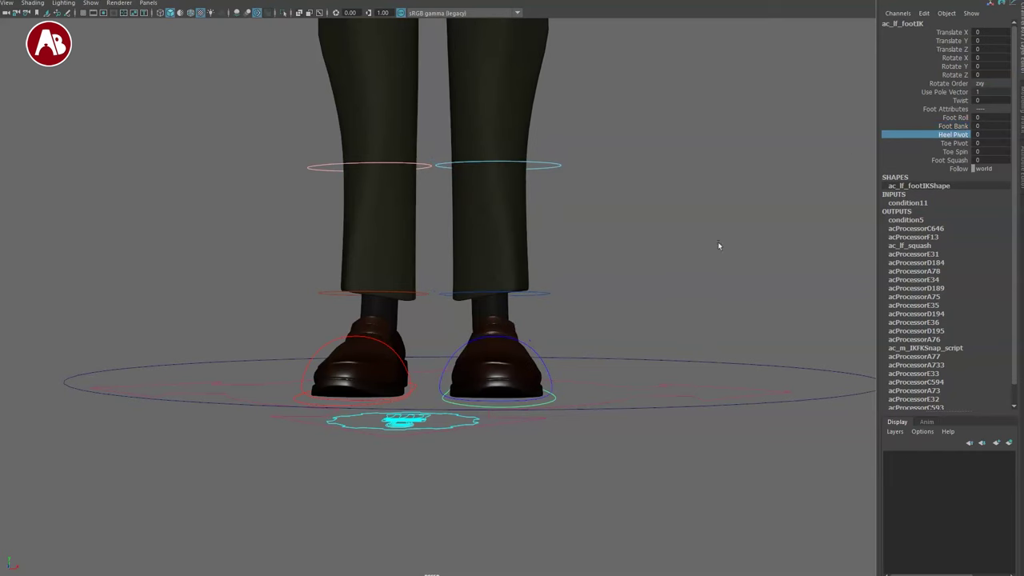
Try different Heel Pivot values on the left foot, undo them and clear the selection.
{"action": "middle_click_drag", "start_coordinate": [718, 246], "coordinate": [708, 256]}
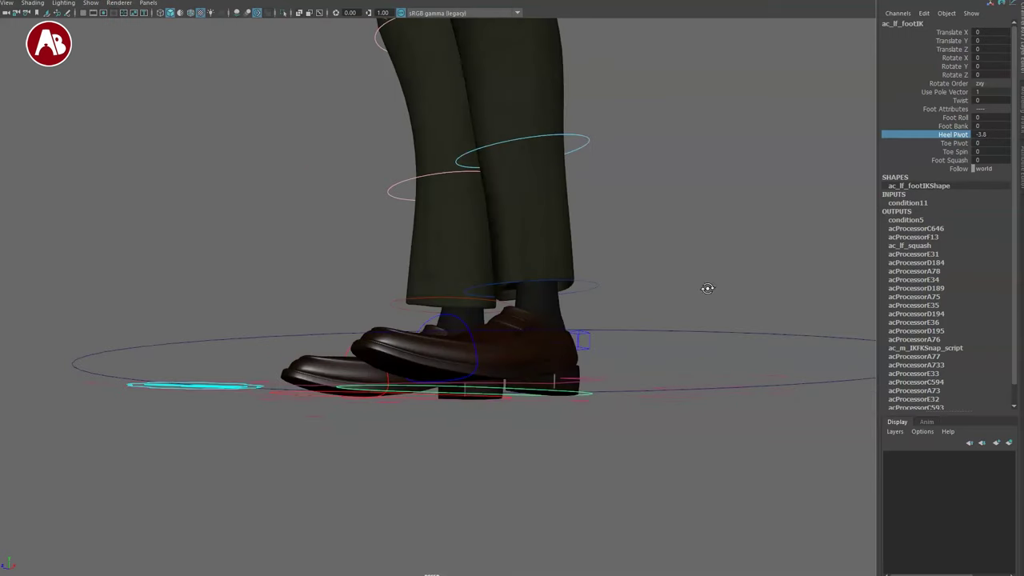
{"action": "middle_click_drag", "start_coordinate": [706, 288], "coordinate": [808, 286]}
{"action": "middle_click_drag", "start_coordinate": [704, 209], "coordinate": [732, 236]}
{"action": "key", "text": "ctrl+z"}
{"action": "key", "text": "ctrl+z"}
{"action": "left_click", "coordinate": [802, 200]}
Reselect the left foot IK control, try its Toe Pivot attribute, and undo it.
{"action": "left_click_drag", "start_coordinate": [608, 405], "coordinate": [579, 392], "text": "alt"}
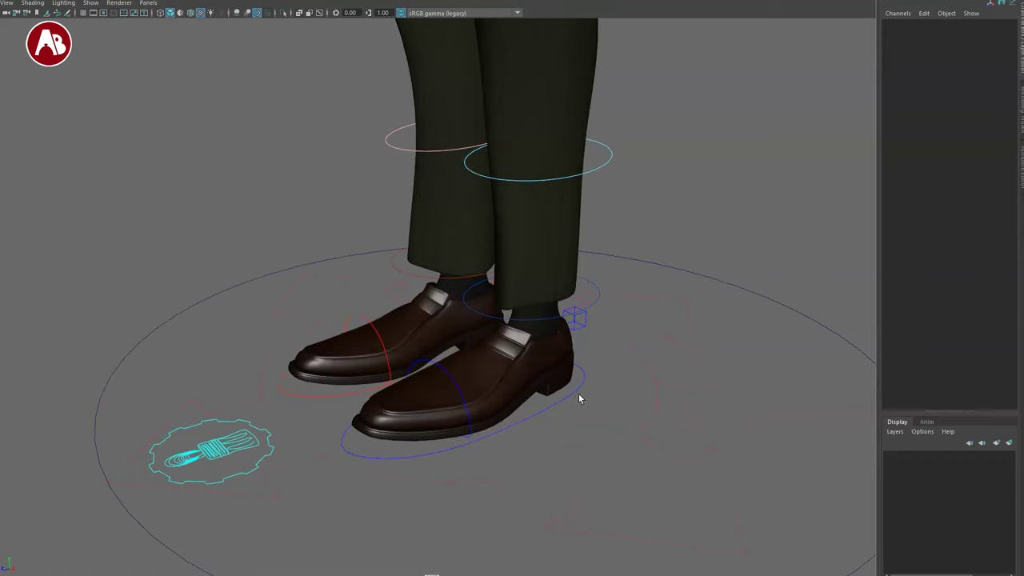
{"action": "left_click", "coordinate": [568, 395]}
{"action": "middle_click_drag", "start_coordinate": [712, 205], "coordinate": [875, 264]}
{"action": "key", "text": "ctrl+z"}
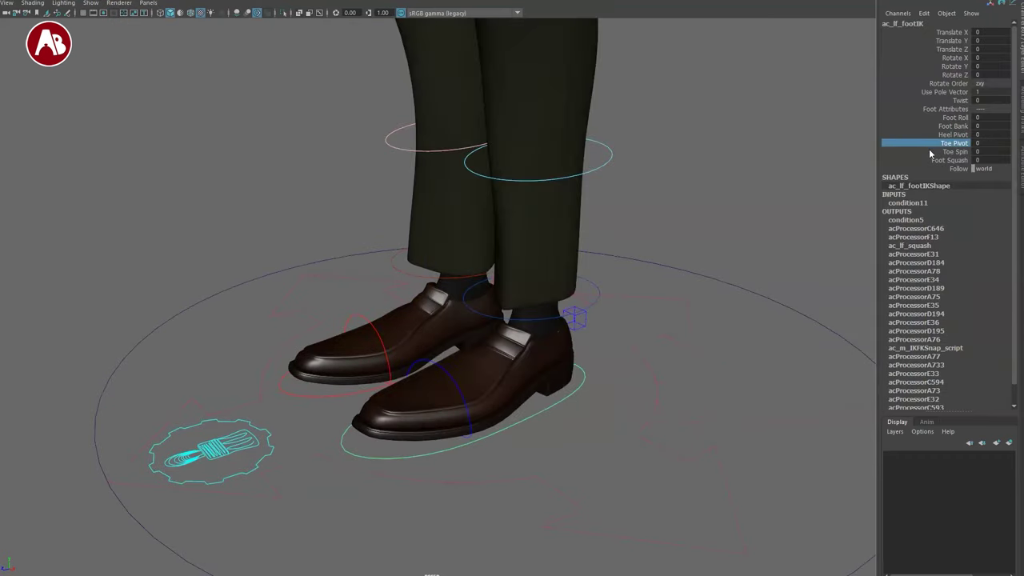
Try Toe Spin at about 20 and Foot Squash on the left foot IK control, undoing each, and clear the selection.
{"action": "middle_click_drag", "start_coordinate": [709, 210], "coordinate": [850, 265]}
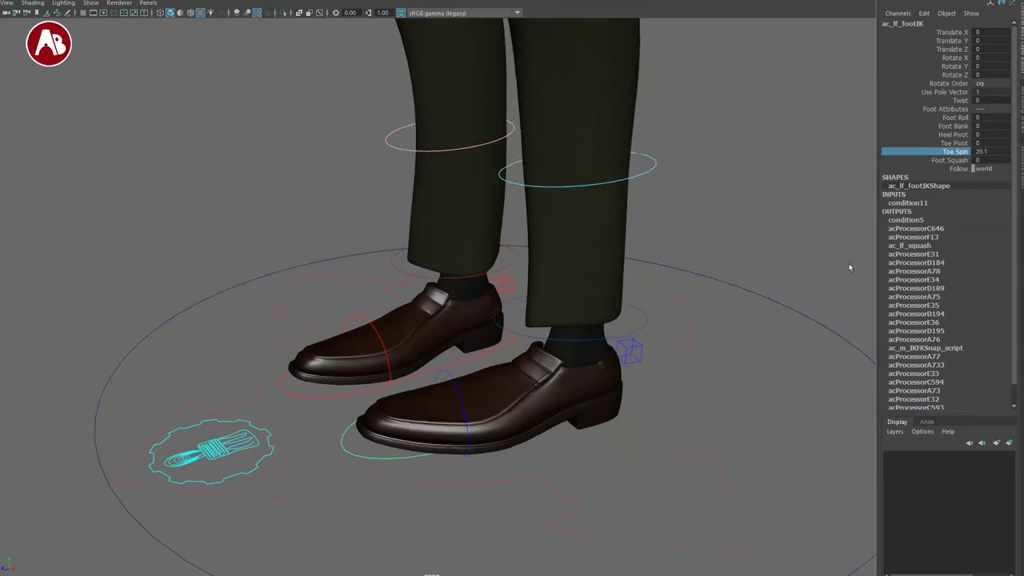
{"action": "key", "text": "ctrl+z"}
{"action": "middle_click_drag", "start_coordinate": [670, 260], "coordinate": [763, 289]}
{"action": "key", "text": "ctrl+z"}
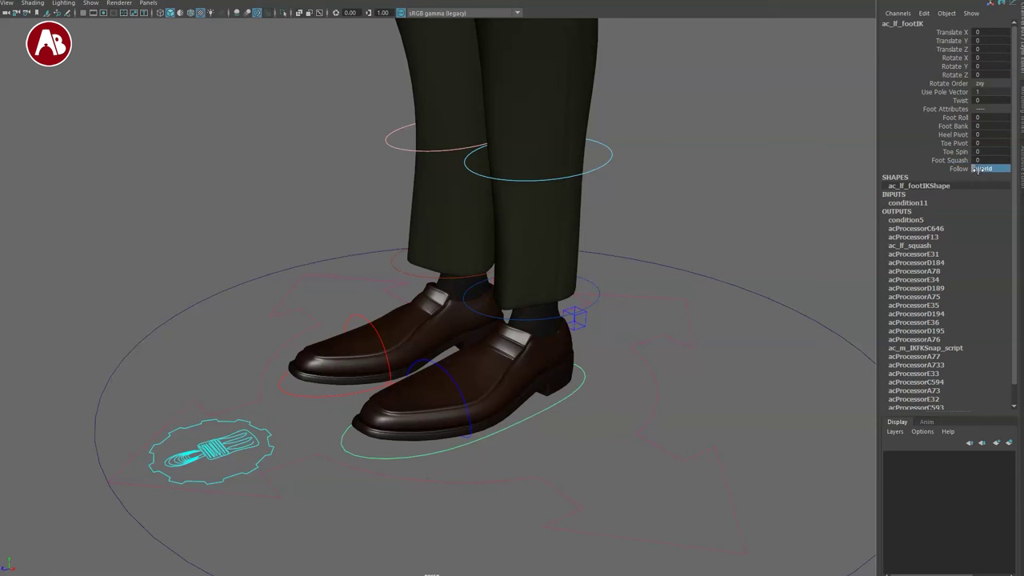
{"action": "left_click", "coordinate": [789, 221]}
Test the control around the front of the left shoe and undo the change.
{"action": "left_click_drag", "start_coordinate": [409, 374], "coordinate": [399, 333], "text": "alt"}
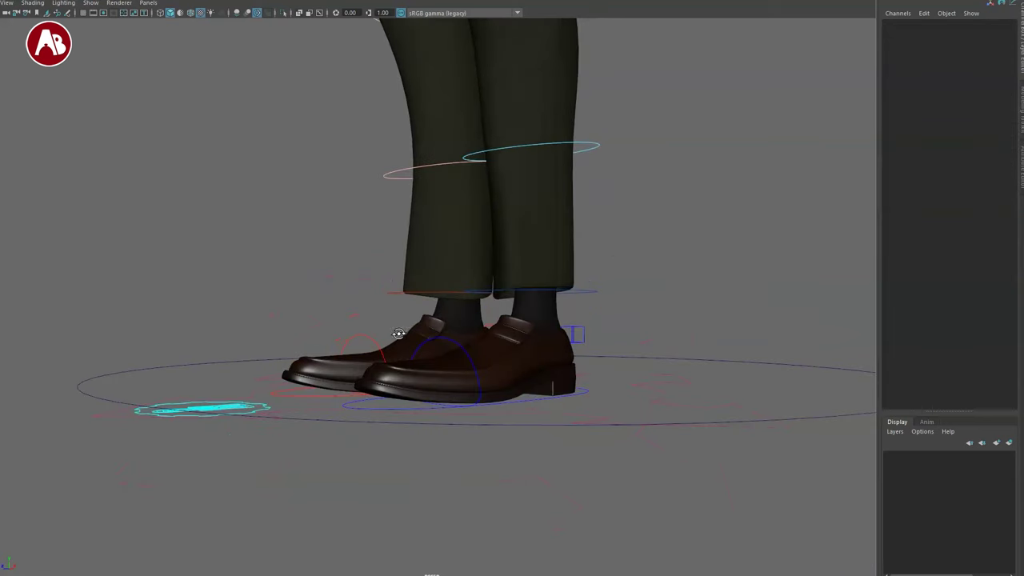
{"action": "left_click", "coordinate": [467, 350]}
{"action": "left_click_drag", "start_coordinate": [448, 398], "coordinate": [414, 383], "text": "alt"}
{"action": "key", "text": "ctrl+z"}
{"action": "key", "text": "r"}
{"action": "key", "text": "d"}
{"action": "key", "text": "q"}
Set Ik Leg to 0 on the left leg settings control behind the ankle to switch the leg to FK.
{"action": "left_click_drag", "start_coordinate": [596, 396], "coordinate": [552, 400], "text": "alt"}
{"action": "left_click_drag", "start_coordinate": [577, 332], "coordinate": [663, 335]}
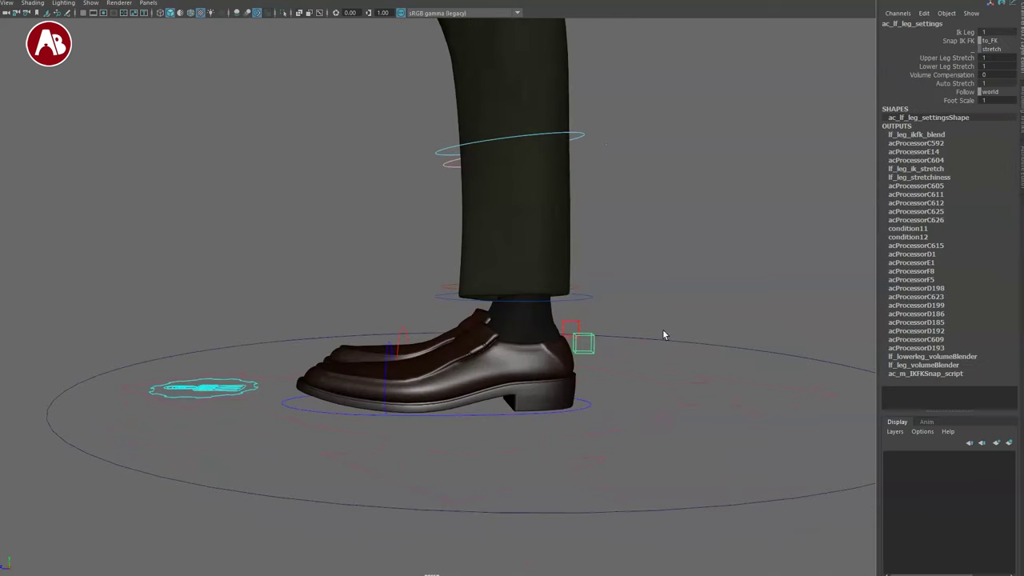
{"action": "right_click_drag", "start_coordinate": [749, 167], "coordinate": [589, 206], "text": "alt"}
{"action": "middle_click_drag", "start_coordinate": [590, 207], "coordinate": [673, 310], "text": "alt"}
{"action": "left_click_drag", "start_coordinate": [673, 310], "coordinate": [724, 322], "text": "alt"}
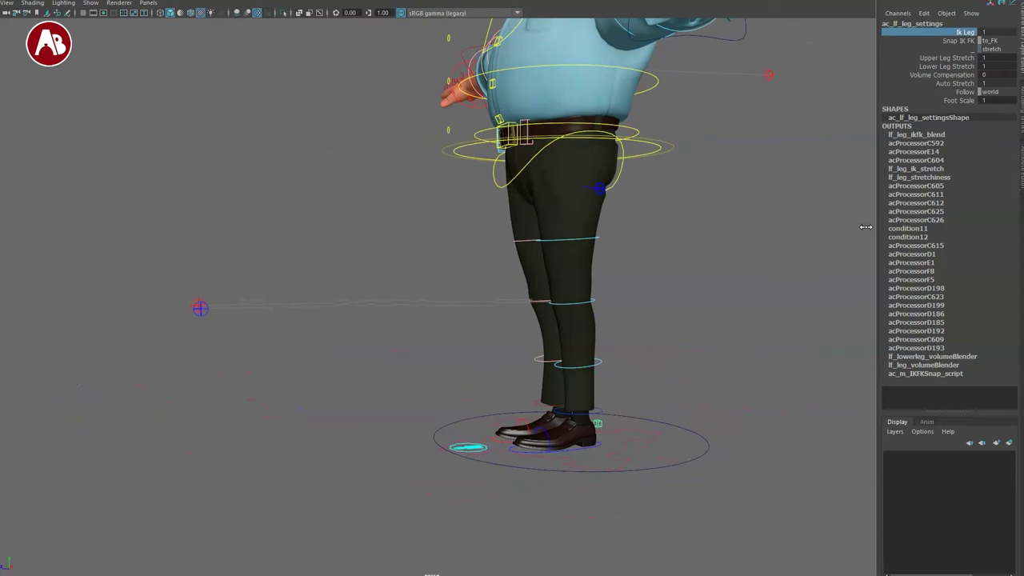
{"action": "left_click_drag", "start_coordinate": [577, 339], "coordinate": [682, 356], "text": "alt"}
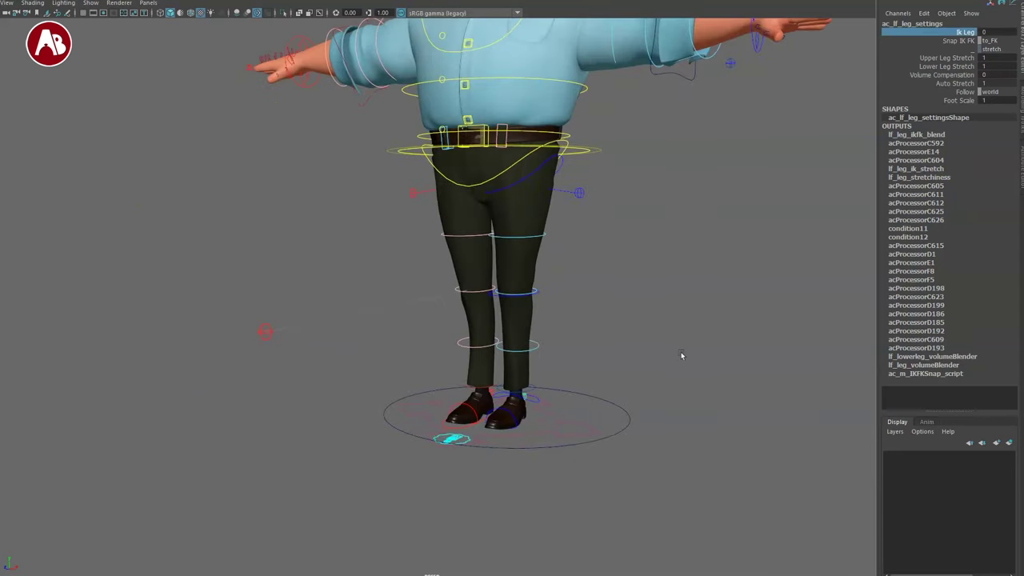
Bend the left knee by rotating its FK knee control about 91 degrees in X.
{"action": "left_click", "coordinate": [520, 240]}
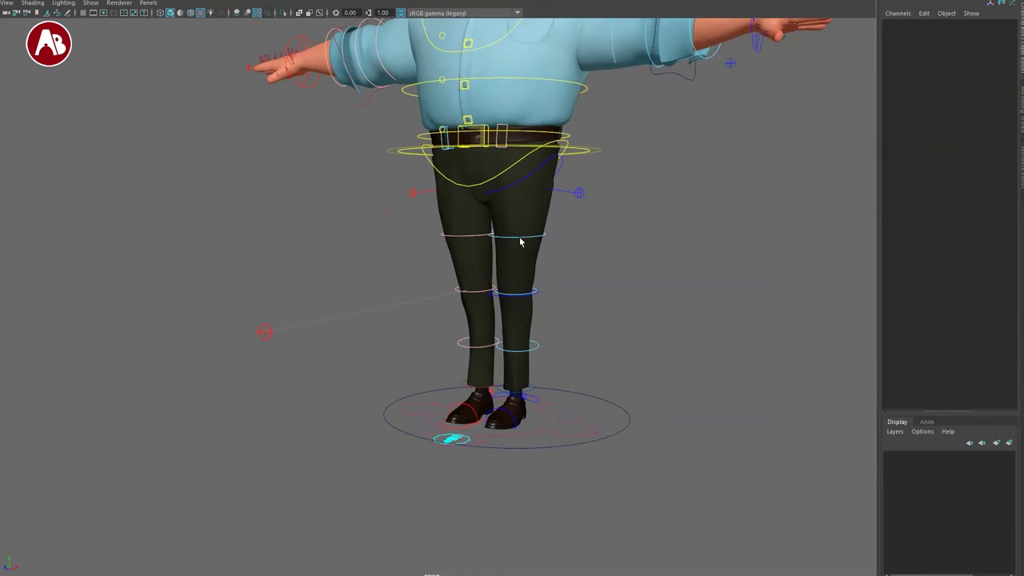
{"action": "left_click", "coordinate": [513, 295]}
{"action": "key", "text": "e"}
{"action": "left_click_drag", "start_coordinate": [496, 279], "coordinate": [501, 329]}
{"action": "key", "text": "q"}
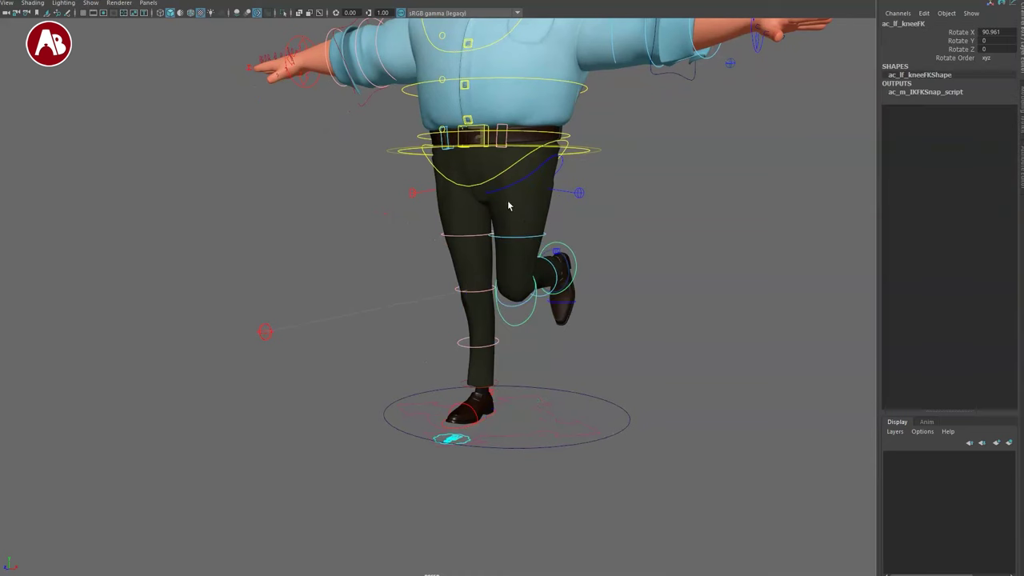
Swing the left thigh backward by rotating the FK leg control about 67 degrees in X.
{"action": "left_click", "coordinate": [508, 189]}
{"action": "key", "text": "e"}
{"action": "left_click_drag", "start_coordinate": [475, 177], "coordinate": [505, 219]}
{"action": "left_click_drag", "start_coordinate": [578, 280], "coordinate": [491, 368], "text": "alt"}
{"action": "right_click_drag", "start_coordinate": [493, 372], "coordinate": [474, 330], "text": "alt"}
{"action": "left_click_drag", "start_coordinate": [474, 329], "coordinate": [452, 320], "text": "alt"}
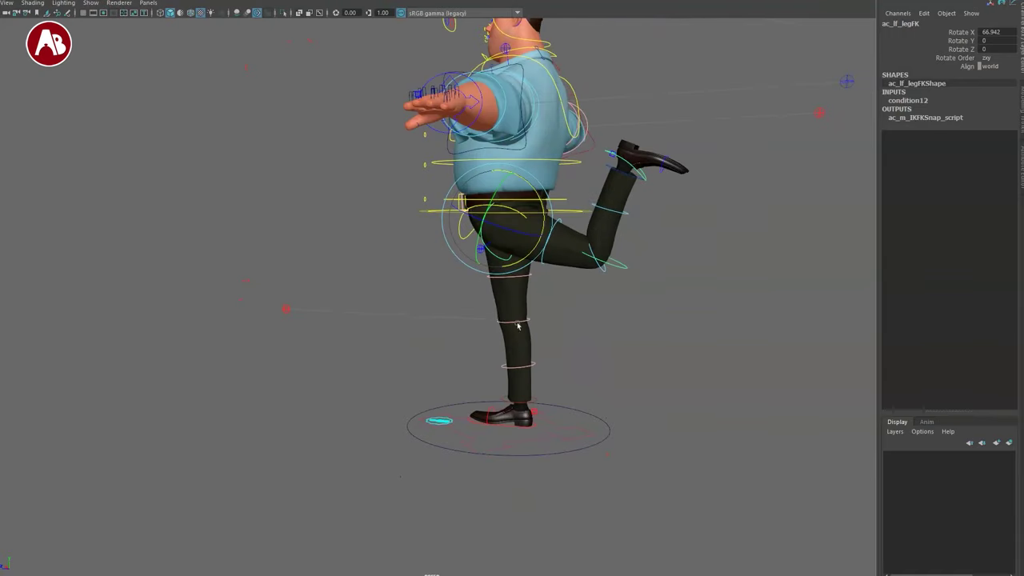
Undo the left leg's FK knee and thigh rotations.
{"action": "key", "text": "ctrl+z"}
{"action": "key", "text": "ctrl+z"}
{"action": "key", "text": "ctrl+z"}
{"action": "key", "text": "ctrl+z"}
{"action": "key", "text": "ctrl+z"}
{"action": "left_click_drag", "start_coordinate": [512, 390], "coordinate": [594, 418], "text": "alt"}
{"action": "right_click_drag", "start_coordinate": [595, 419], "coordinate": [629, 390], "text": "alt"}
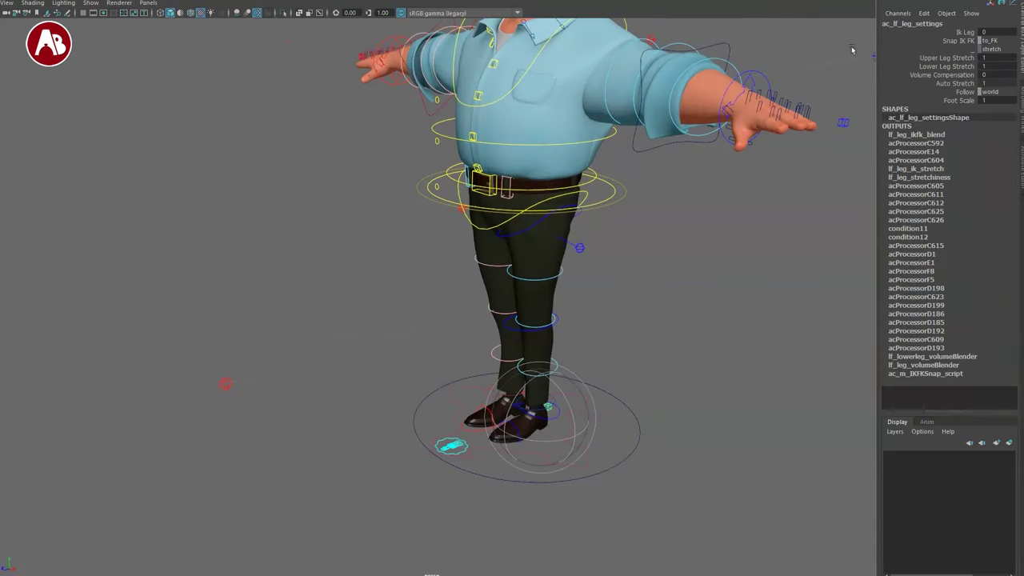
Try the left leg's Upper Leg Stretch at 1.2 and Lower Leg Stretch at 5.4, undoing each.
{"action": "left_click", "coordinate": [909, 59]}
{"action": "middle_click_drag", "start_coordinate": [745, 261], "coordinate": [752, 270]}
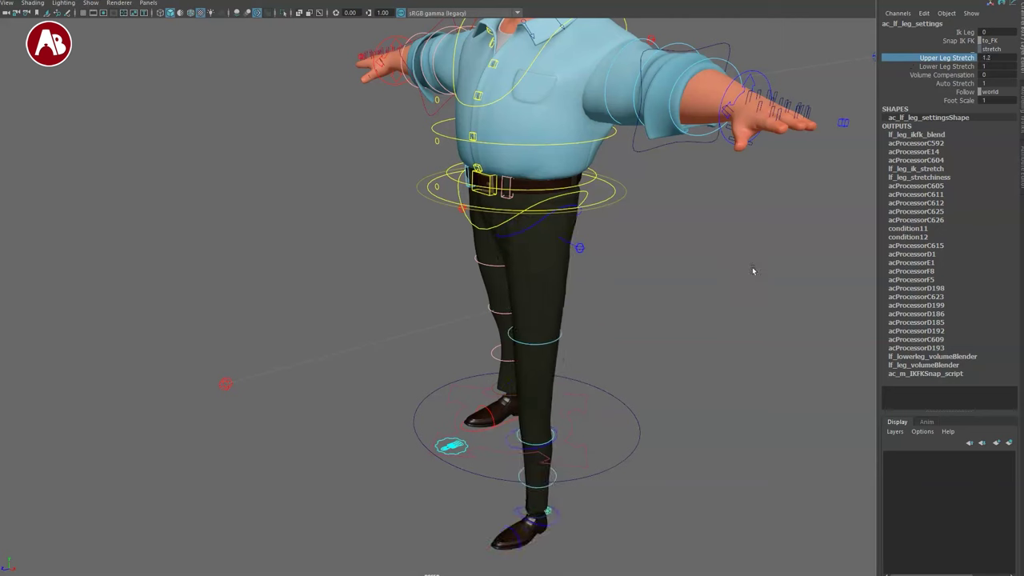
{"action": "key", "text": "ctrl+z"}
{"action": "middle_click_drag", "start_coordinate": [733, 216], "coordinate": [773, 228]}
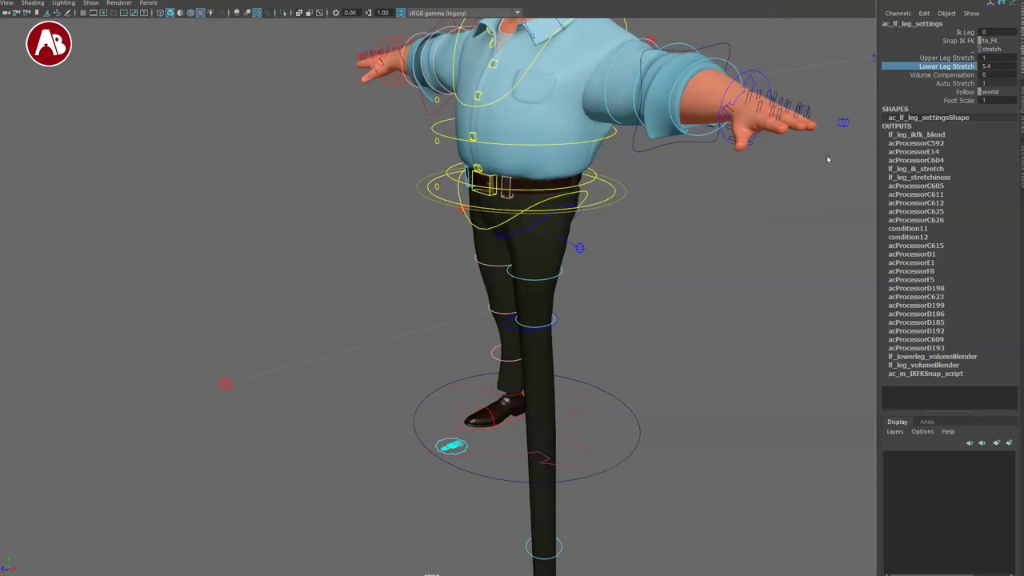
{"action": "key", "text": "ctrl+z"}
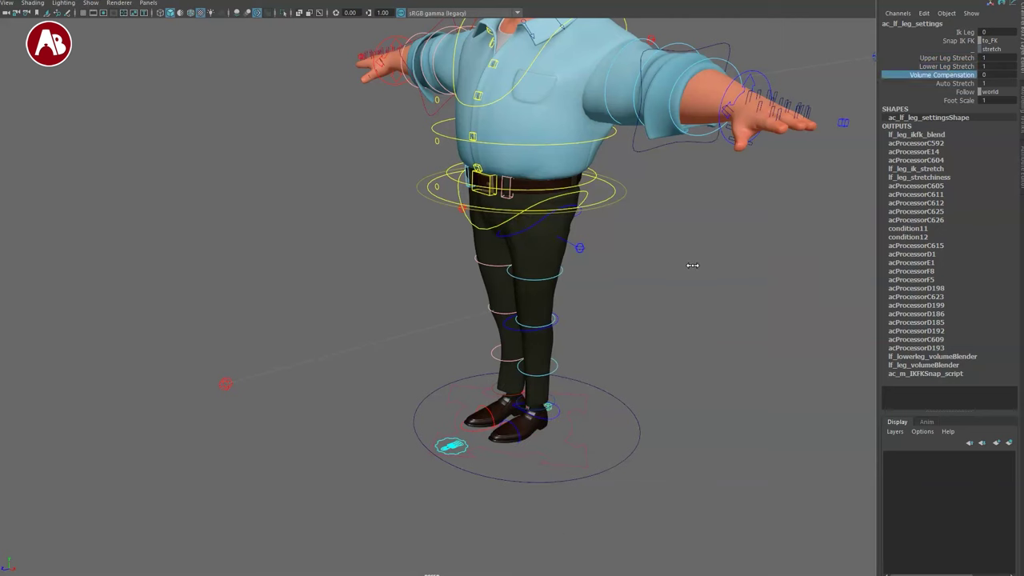
Return the left leg to IK, pull the foot IK control to about X 46.2, Y -27, Z -18.1 and rotate it.
{"action": "left_click_drag", "start_coordinate": [531, 420], "coordinate": [452, 414], "text": "alt"}
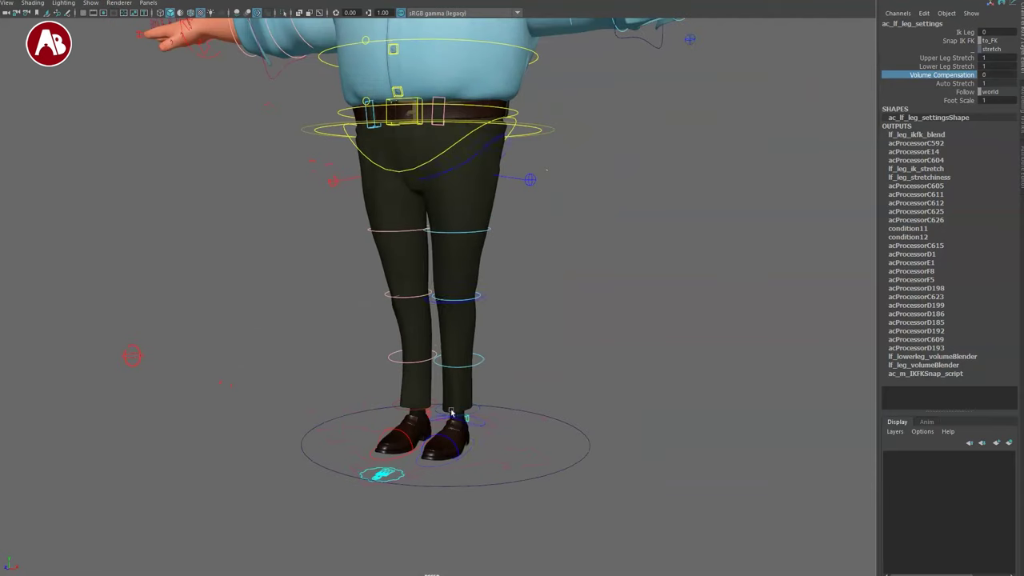
{"action": "left_click", "coordinate": [469, 455]}
{"action": "key", "text": "q"}
{"action": "left_click", "coordinate": [472, 458]}
{"action": "key", "text": "w"}
{"action": "left_click_drag", "start_coordinate": [482, 465], "coordinate": [470, 450], "text": "alt"}
{"action": "left_click_drag", "start_coordinate": [459, 448], "coordinate": [612, 534]}
{"action": "left_click_drag", "start_coordinate": [552, 496], "coordinate": [595, 471], "text": "alt"}
{"action": "key", "text": "e"}
{"action": "key", "text": "q"}
{"action": "mouse_move", "coordinate": [562, 340]}
{"action": "left_mouse_down", "text": "alt"}
{"action": "mouse_move", "coordinate": [524, 336]}
{"action": "mouse_move", "coordinate": [547, 333]}
{"action": "left_mouse_up", "text": "alt"}
Try Volume Compensation at 1 on the left leg, move the foot IK control inward, and undo both changes.
{"action": "left_click", "coordinate": [647, 487]}
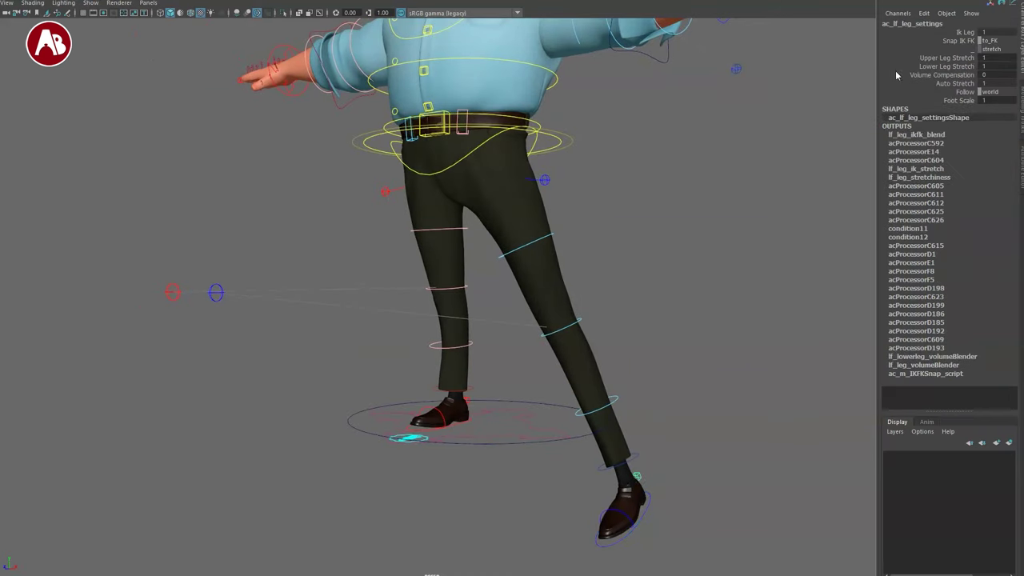
{"action": "middle_click_drag", "start_coordinate": [695, 192], "coordinate": [794, 246]}
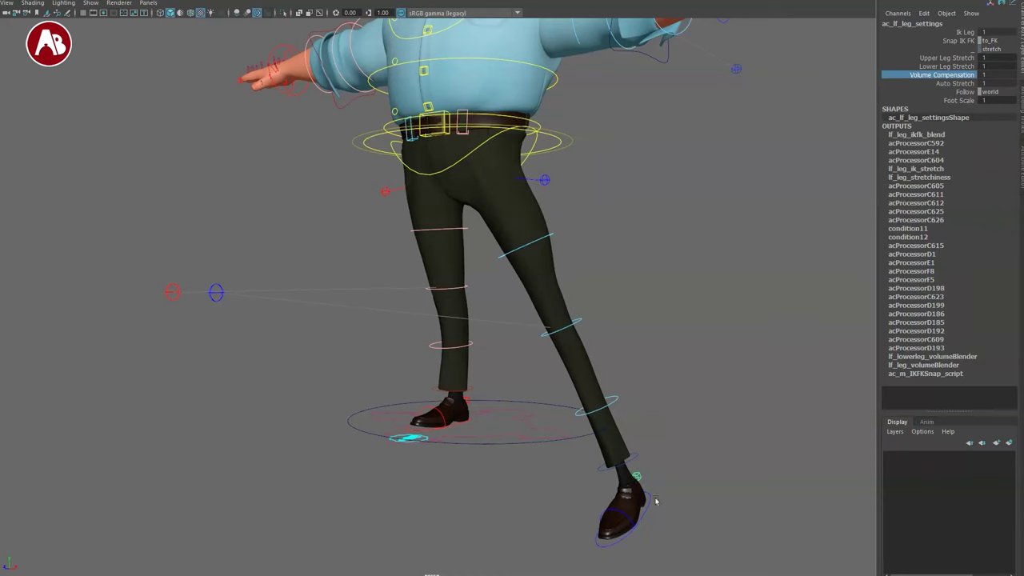
{"action": "left_click", "coordinate": [619, 524]}
{"action": "left_click_drag", "start_coordinate": [628, 486], "coordinate": [546, 413]}
{"action": "key", "text": "ctrl+z"}
{"action": "key", "text": "ctrl+z"}
{"action": "key", "text": "ctrl+z"}
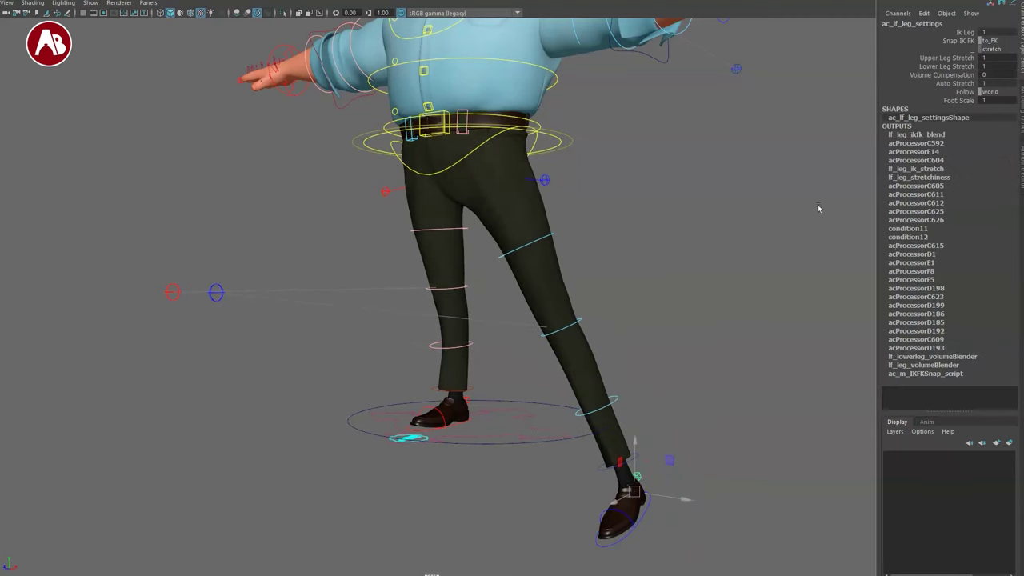
Try Auto Stretch at 0 on the left leg and move the foot IK control to about X 31, Y 7.1, Z -9.2.
{"action": "middle_click_drag", "start_coordinate": [751, 278], "coordinate": [614, 278]}
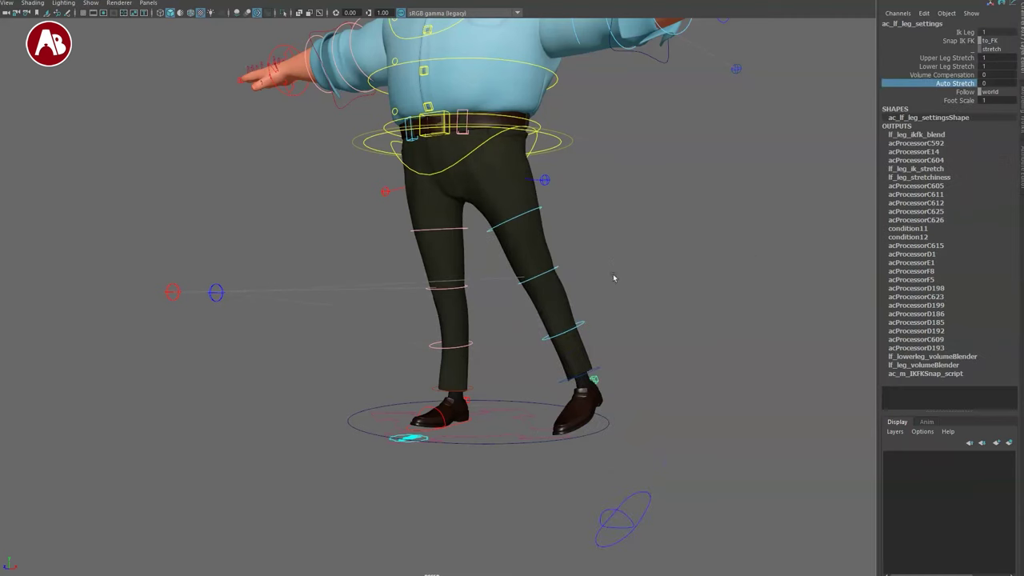
{"action": "left_click", "coordinate": [608, 518]}
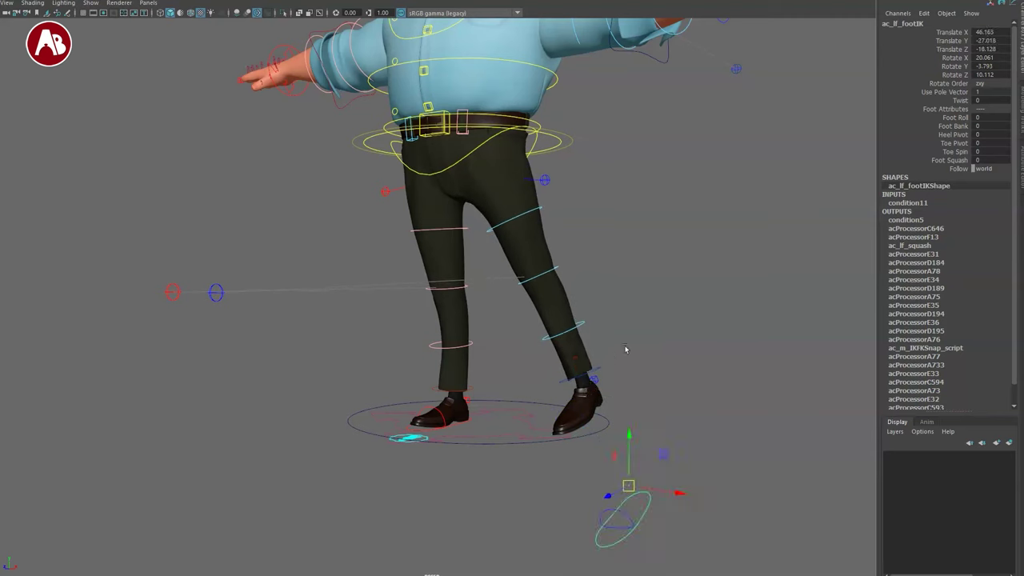
{"action": "key", "text": "ctrl+z"}
{"action": "key", "text": "ctrl+z"}
{"action": "key", "text": "ctrl+z"}
{"action": "left_click_drag", "start_coordinate": [625, 470], "coordinate": [578, 387]}
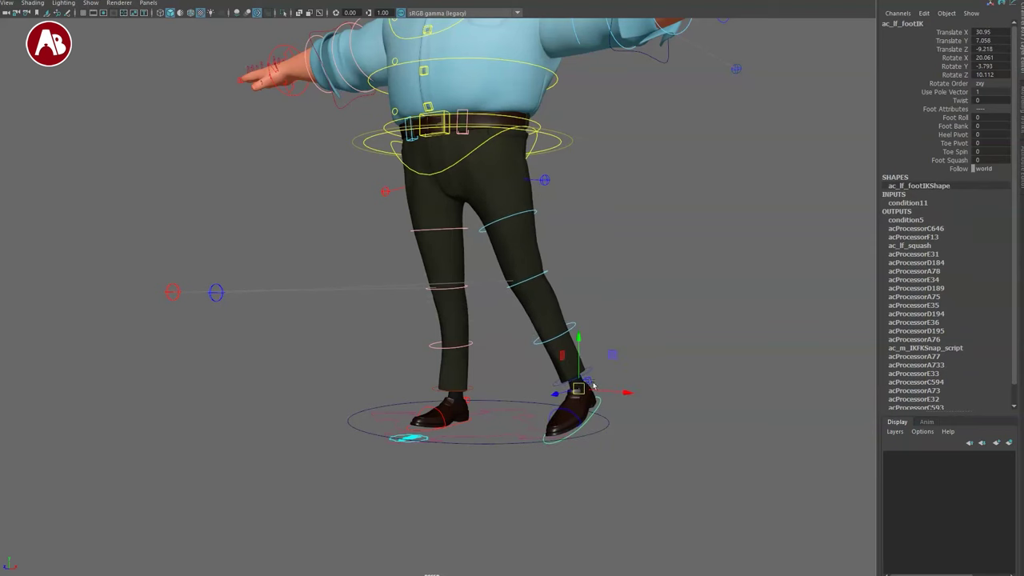
Try a much larger Foot Scale on the left leg and undo it together with the foot IK control's move.
{"action": "left_click", "coordinate": [949, 101]}
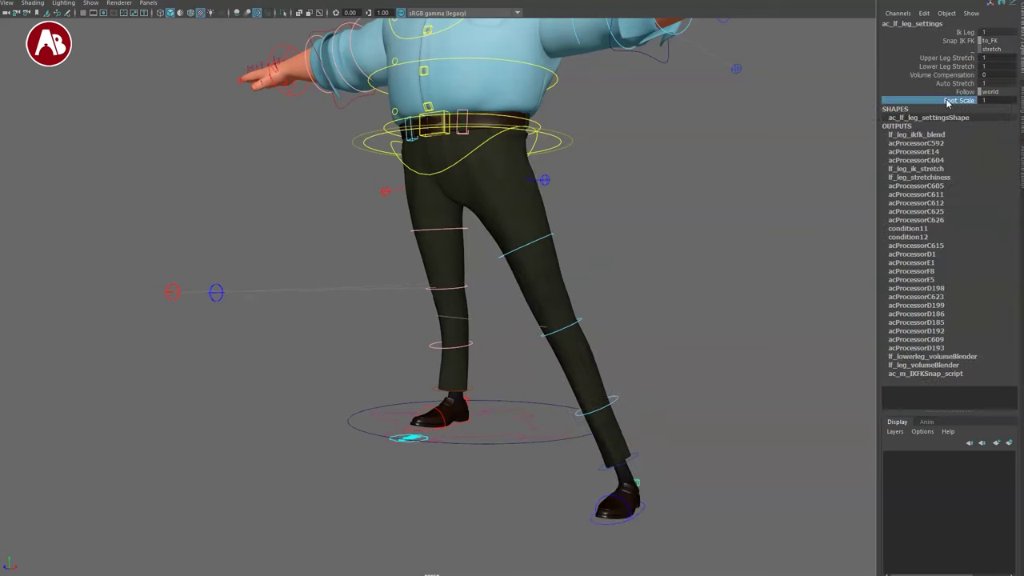
{"action": "mouse_move", "coordinate": [765, 238]}
{"action": "middle_mouse_down"}
{"action": "mouse_move", "coordinate": [794, 239]}
{"action": "mouse_move", "coordinate": [772, 242]}
{"action": "mouse_move", "coordinate": [781, 250]}
{"action": "middle_mouse_up"}
{"action": "middle_click_drag", "start_coordinate": [598, 433], "coordinate": [602, 401], "text": "alt"}
{"action": "scroll", "coordinate": [601, 401], "scroll_direction": "down", "scroll_amount": 2}
{"action": "left_click", "coordinate": [640, 502]}
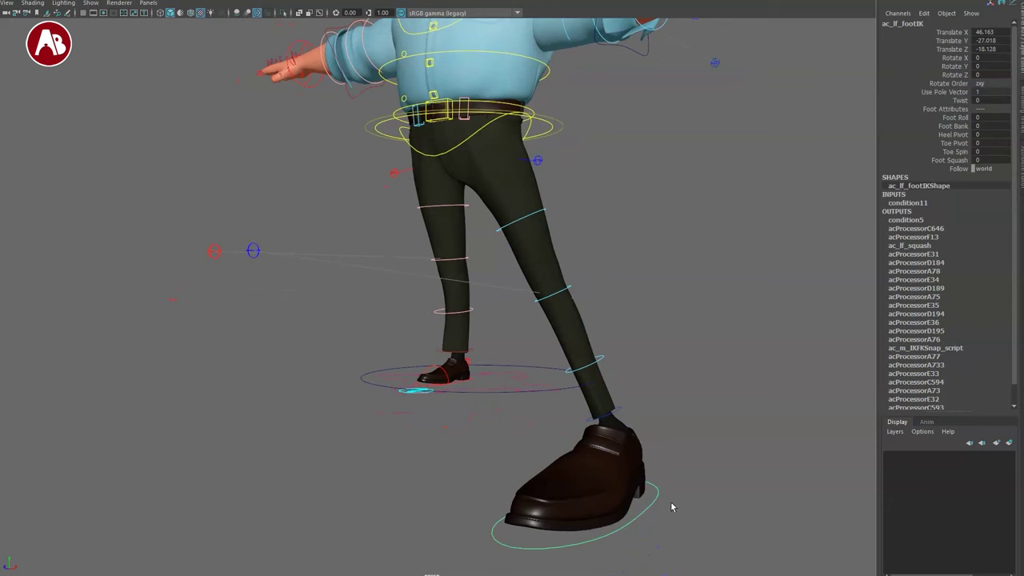
{"action": "key", "text": "ctrl+z"}
{"action": "key", "text": "ctrl+z"}
{"action": "key", "text": "ctrl+z"}
{"action": "key", "text": "ctrl+z"}
{"action": "key", "text": "ctrl+z"}
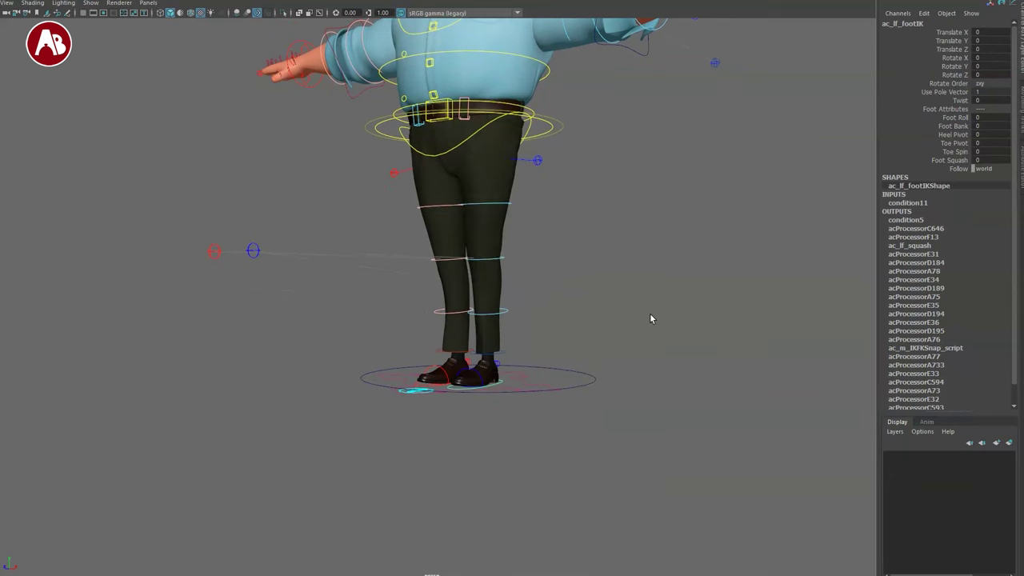
Try raising the left trouser hem control to about Y 12.4, look at it from the side, and undo it.
{"action": "left_click", "coordinate": [504, 311]}
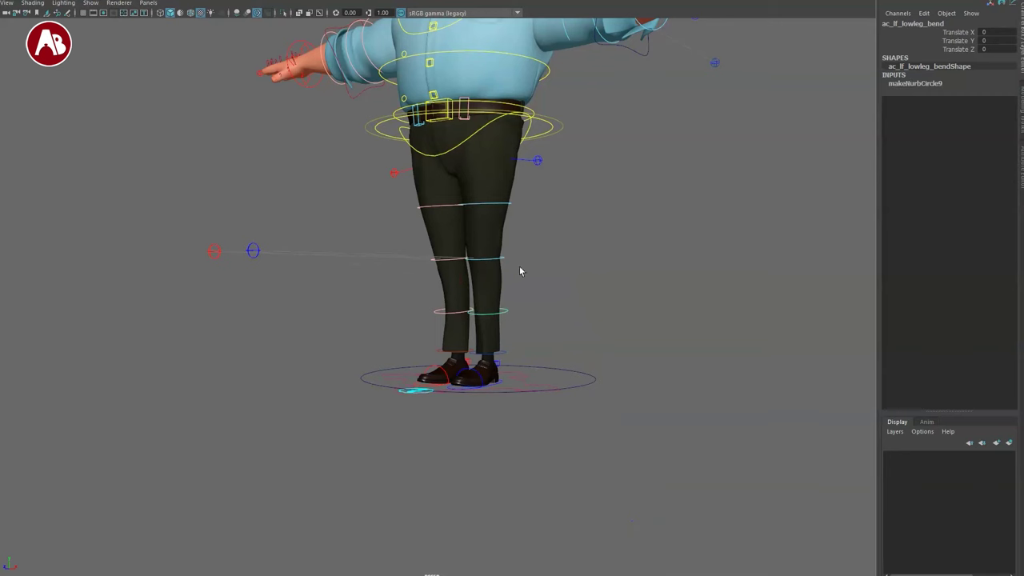
{"action": "left_click_drag", "start_coordinate": [505, 367], "coordinate": [484, 381], "text": "alt"}
{"action": "left_click", "coordinate": [513, 380]}
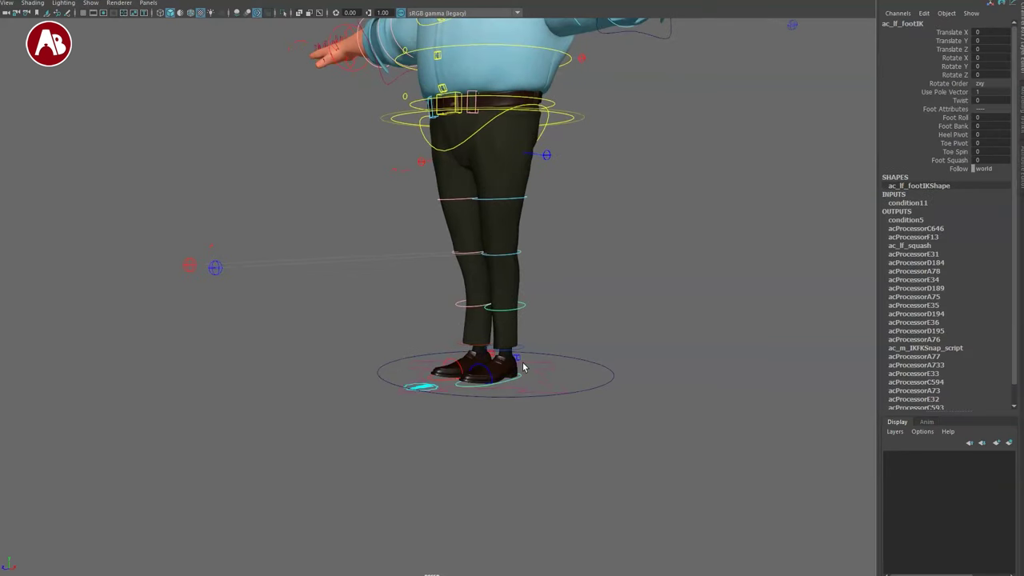
{"action": "left_click", "coordinate": [539, 323]}
{"action": "scroll", "coordinate": [539, 322], "scroll_direction": "up", "scroll_amount": 8}
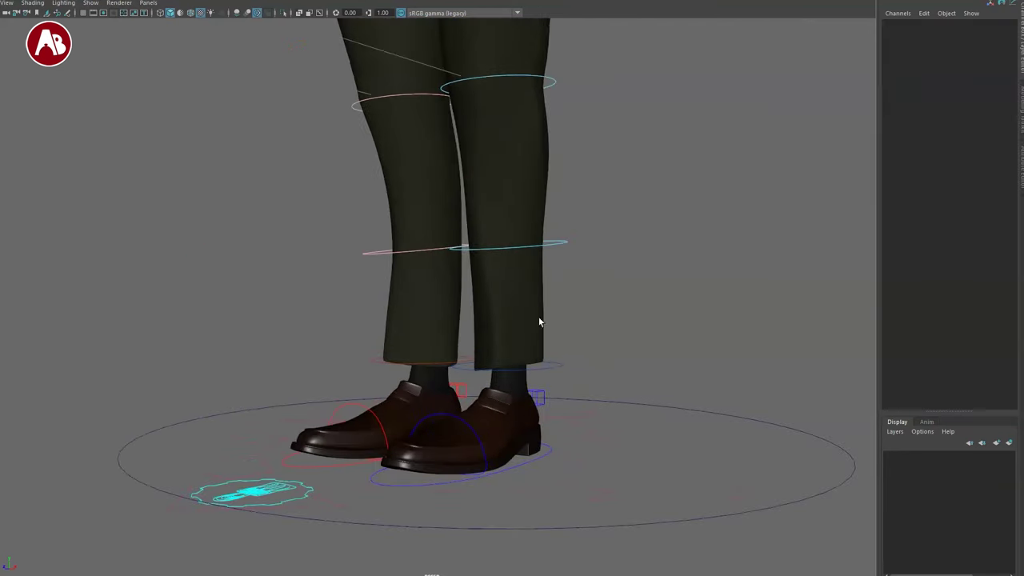
{"action": "left_click", "coordinate": [549, 368]}
{"action": "middle_click_drag", "start_coordinate": [501, 404], "coordinate": [516, 458], "text": "alt"}
{"action": "right_click_drag", "start_coordinate": [517, 458], "coordinate": [456, 422], "text": "alt"}
{"action": "left_click_drag", "start_coordinate": [517, 400], "coordinate": [516, 326]}
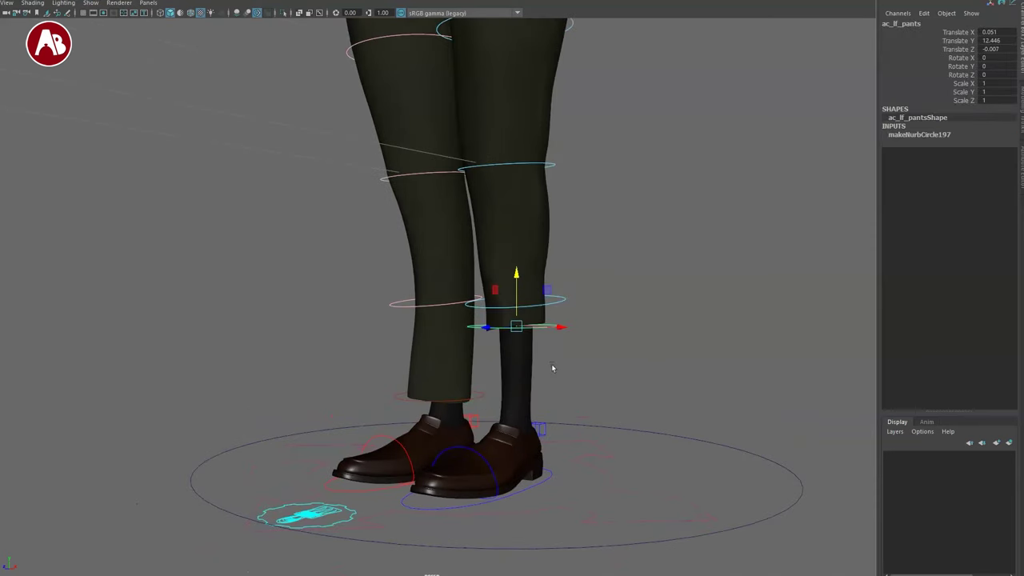
{"action": "left_click", "coordinate": [497, 356]}
{"action": "left_click_drag", "start_coordinate": [550, 386], "coordinate": [474, 382], "text": "alt"}
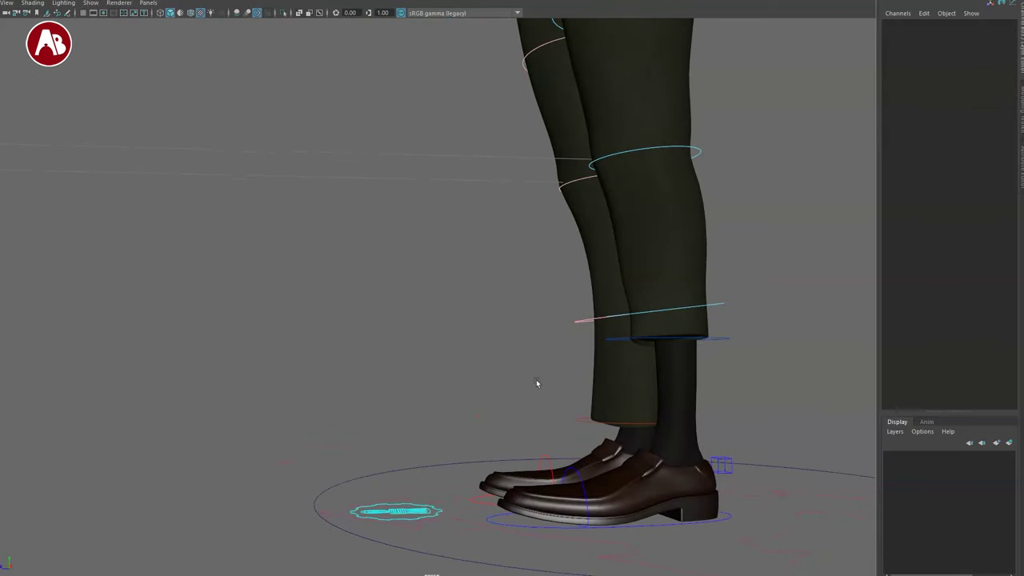
{"action": "left_click_drag", "start_coordinate": [536, 382], "coordinate": [576, 411], "text": "alt"}
{"action": "key", "text": "ctrl+z"}
{"action": "key", "text": "ctrl+z"}
Try moving the left trouser hem control down and sideways, and undo the changes.
{"action": "left_click_drag", "start_coordinate": [494, 379], "coordinate": [632, 414]}
{"action": "middle_click_drag", "start_coordinate": [628, 398], "coordinate": [667, 411], "text": "alt"}
{"action": "left_click_drag", "start_coordinate": [667, 411], "coordinate": [472, 418], "text": "alt"}
{"action": "key", "text": "w"}
{"action": "left_click_drag", "start_coordinate": [614, 344], "coordinate": [613, 379]}
{"action": "mouse_move", "coordinate": [549, 418]}
{"action": "left_mouse_down", "text": "alt"}
{"action": "mouse_move", "coordinate": [679, 414]}
{"action": "mouse_move", "coordinate": [501, 408]}
{"action": "mouse_move", "coordinate": [483, 379]}
{"action": "mouse_move", "coordinate": [549, 411]}
{"action": "mouse_move", "coordinate": [548, 399]}
{"action": "left_mouse_up", "text": "alt"}
{"action": "left_click_drag", "start_coordinate": [592, 349], "coordinate": [565, 352]}
{"action": "left_click_drag", "start_coordinate": [496, 384], "coordinate": [576, 371], "text": "alt"}
{"action": "key", "text": "ctrl+z"}
{"action": "key", "text": "ctrl+z"}
{"action": "key", "text": "ctrl+z"}
{"action": "key", "text": "ctrl+z"}
{"action": "key", "text": "q"}
{"action": "left_click_drag", "start_coordinate": [479, 392], "coordinate": [485, 367], "text": "alt"}
{"action": "middle_click_drag", "start_coordinate": [485, 367], "coordinate": [537, 407], "text": "alt"}
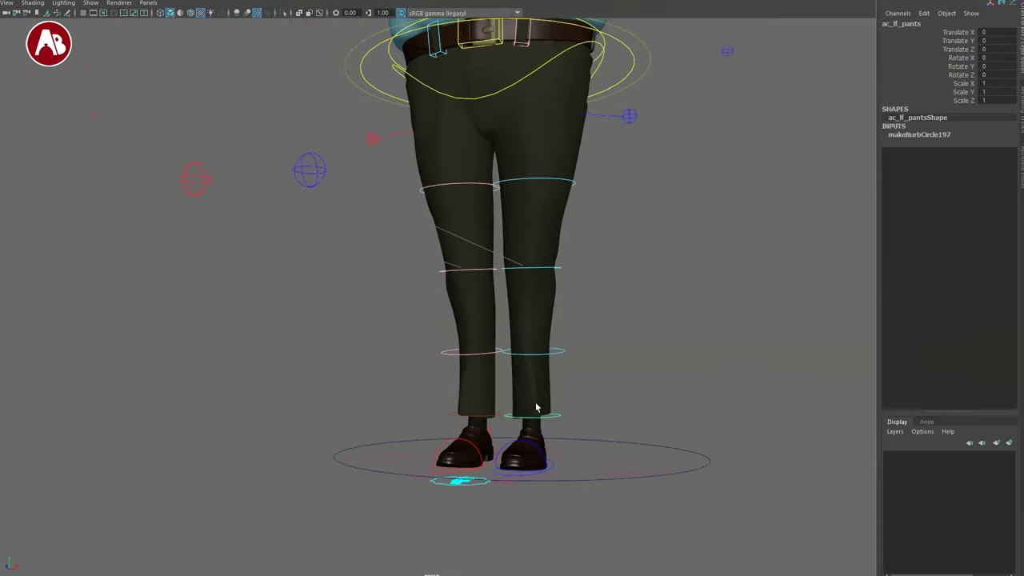
Try reshaping the left leg by moving its lower-leg bend, knee and upper-leg bend controls.
{"action": "left_click_drag", "start_coordinate": [563, 372], "coordinate": [554, 342]}
{"action": "key", "text": "w"}
{"action": "key", "text": "q"}
{"action": "left_click_drag", "start_coordinate": [549, 262], "coordinate": [595, 270]}
{"action": "left_click", "coordinate": [528, 268]}
{"action": "key", "text": "w"}
{"action": "key", "text": "w"}
{"action": "left_click_drag", "start_coordinate": [566, 172], "coordinate": [632, 167]}
{"action": "key", "text": "q"}
{"action": "middle_click_drag", "start_coordinate": [533, 225], "coordinate": [532, 297], "text": "alt"}
{"action": "left_click_drag", "start_coordinate": [552, 290], "coordinate": [559, 260], "text": "alt"}
Try moving the left hip control and undo the hip, knee and leg bend changes.
{"action": "left_click", "coordinate": [285, 189]}
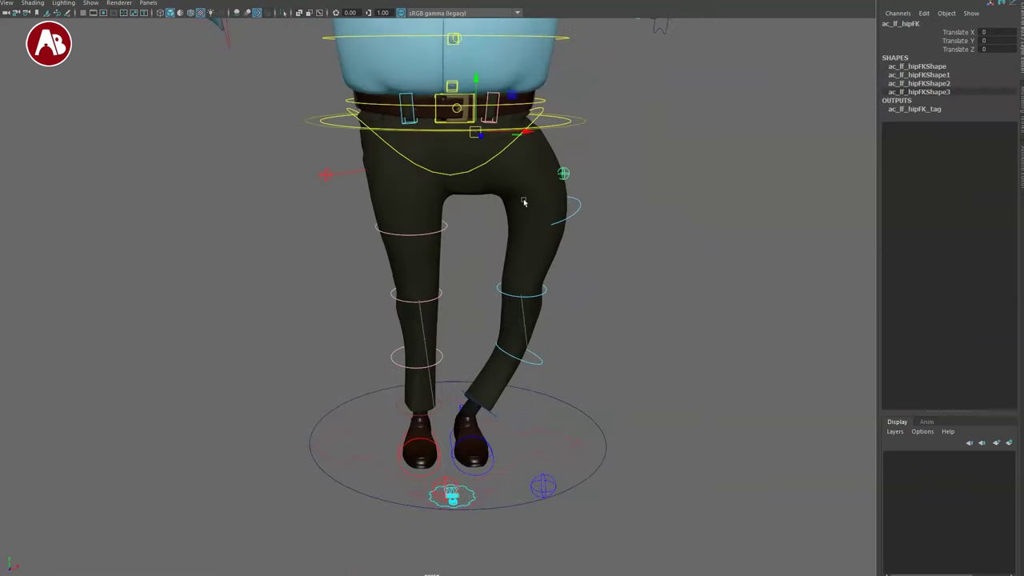
{"action": "left_click_drag", "start_coordinate": [476, 135], "coordinate": [512, 165]}
{"action": "key", "text": "ctrl+z"}
{"action": "key", "text": "ctrl+z"}
{"action": "key", "text": "ctrl+z"}
{"action": "key", "text": "ctrl+z"}
{"action": "key", "text": "ctrl+z"}
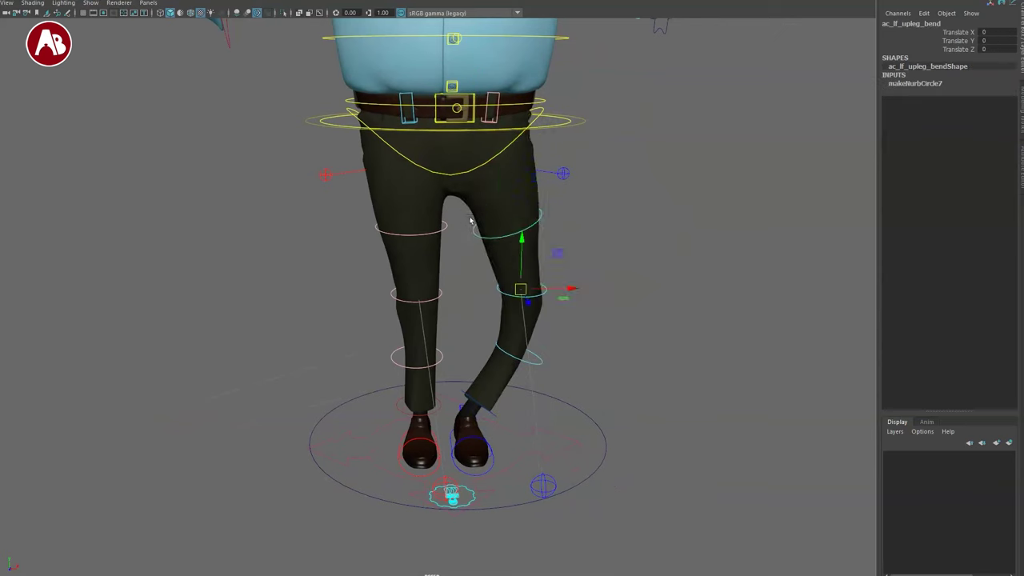
{"action": "key", "text": "ctrl+z"}
{"action": "key", "text": "ctrl+z"}
{"action": "key", "text": "ctrl+z"}
{"action": "key", "text": "ctrl+z"}
{"action": "key", "text": "ctrl+z"}
{"action": "key", "text": "ctrl+y"}
{"action": "key", "text": "ctrl+y"}
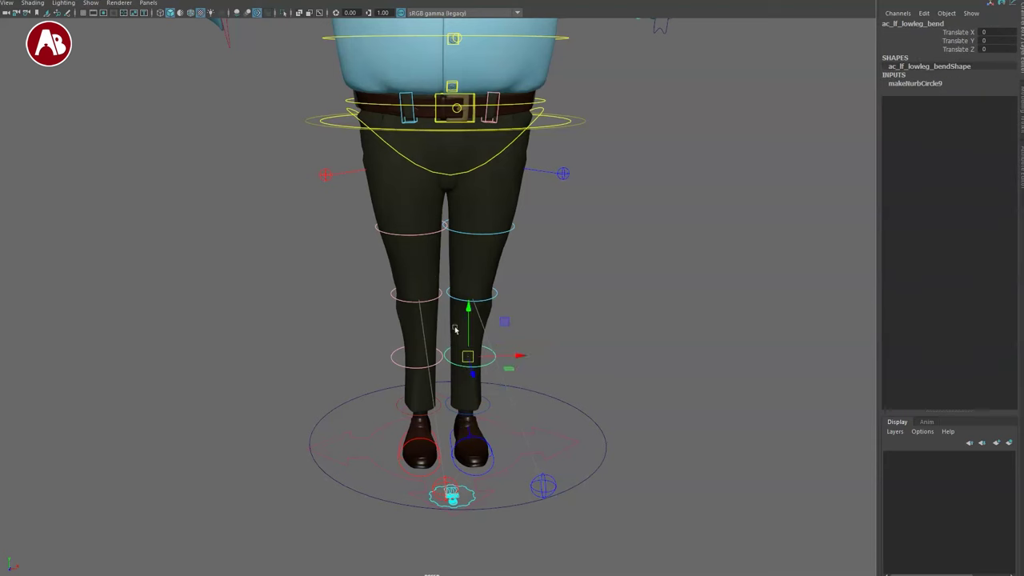
Try moving the left upper-arm bend control and the forearm bend control to about X 2.6, Y -15.1, Z 3.7, and undo both.
{"action": "left_click", "coordinate": [567, 432]}
{"action": "right_click_drag", "start_coordinate": [587, 231], "coordinate": [531, 231], "text": "alt"}
{"action": "middle_click_drag", "start_coordinate": [531, 231], "coordinate": [531, 330], "text": "alt"}
{"action": "left_click_drag", "start_coordinate": [531, 330], "coordinate": [521, 300], "text": "alt"}
{"action": "left_click", "coordinate": [568, 97]}
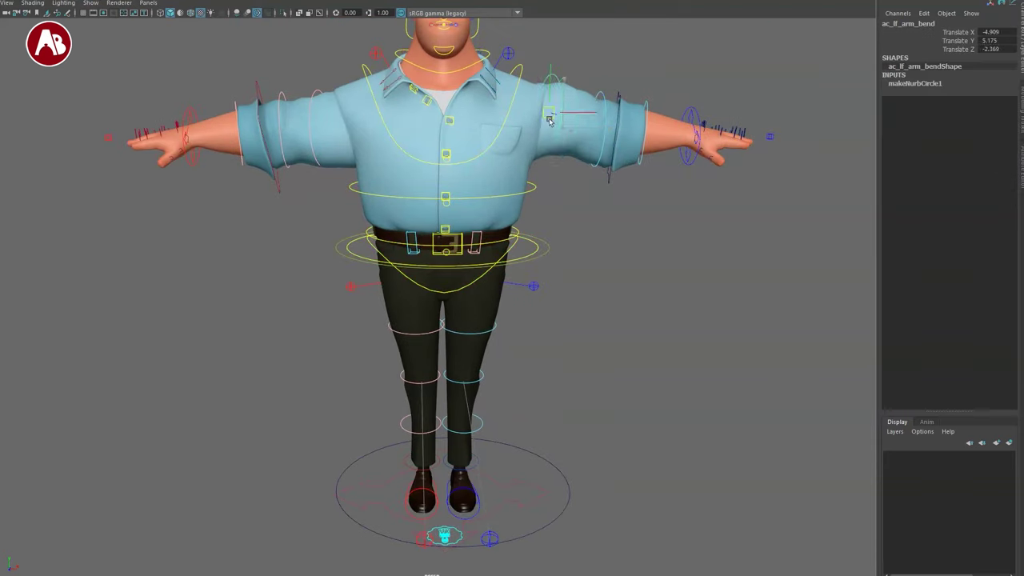
{"action": "left_click_drag", "start_coordinate": [593, 140], "coordinate": [643, 227]}
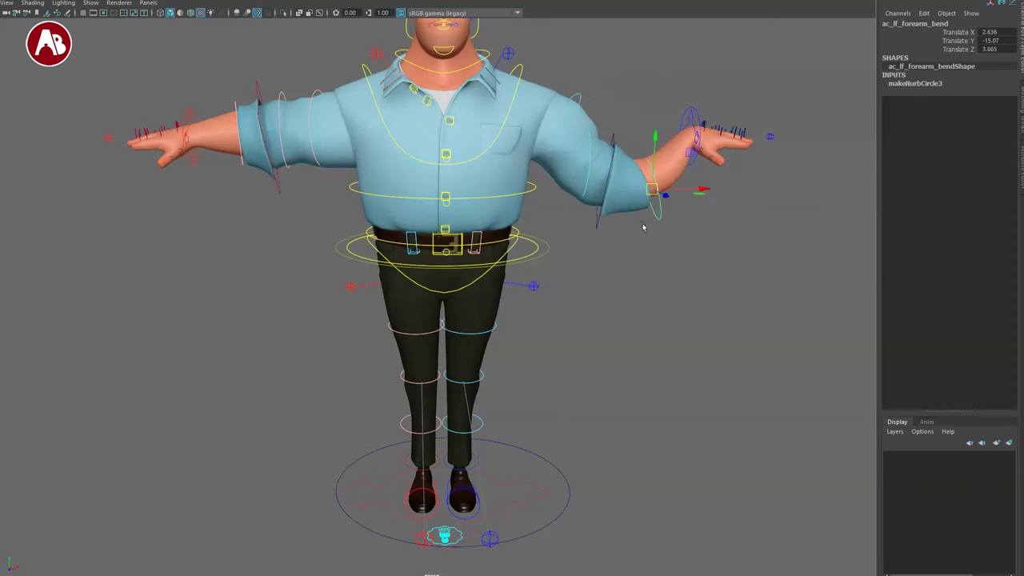
{"action": "key", "text": "ctrl+z"}
{"action": "key", "text": "ctrl+z"}
{"action": "key", "text": "ctrl+z"}
{"action": "key", "text": "ctrl+z"}
{"action": "key", "text": "ctrl+z"}
{"action": "key", "text": "ctrl+z"}
Set Gimbal and Body Polish to 0 on the base control and deselect it.
{"action": "left_click_drag", "start_coordinate": [512, 520], "coordinate": [544, 488]}
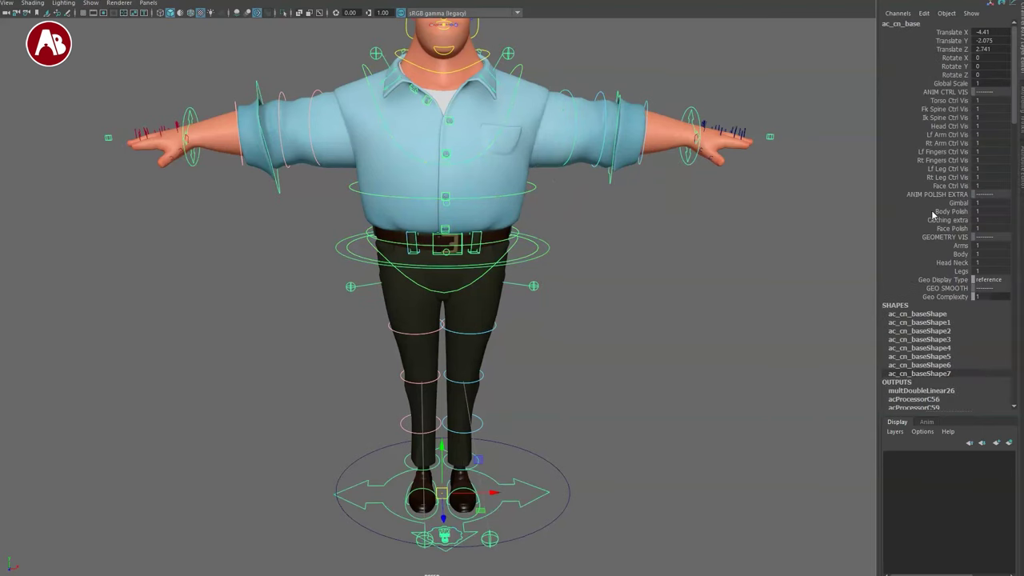
{"action": "middle_click_drag", "start_coordinate": [800, 245], "coordinate": [762, 252]}
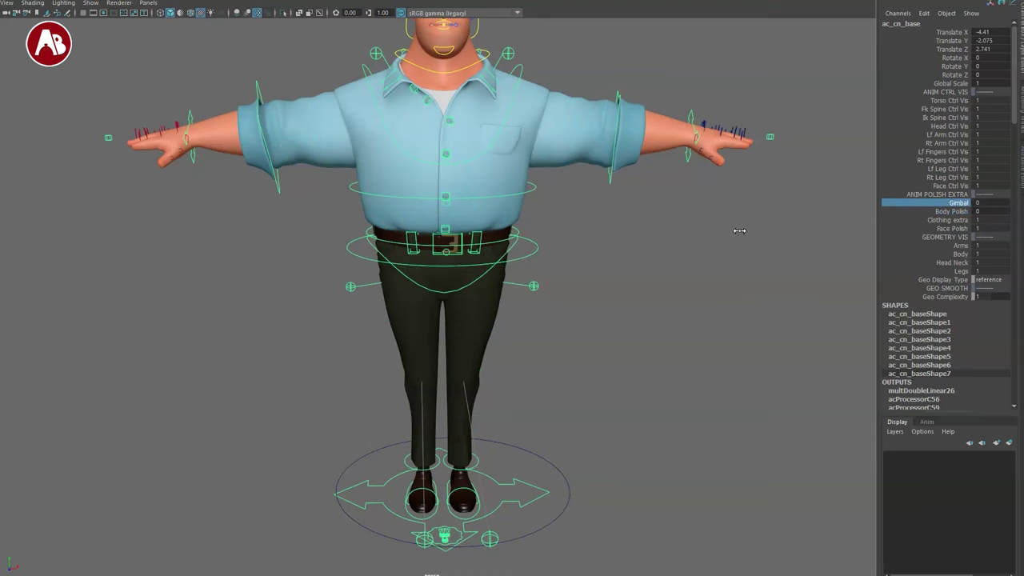
{"action": "left_click", "coordinate": [534, 378]}
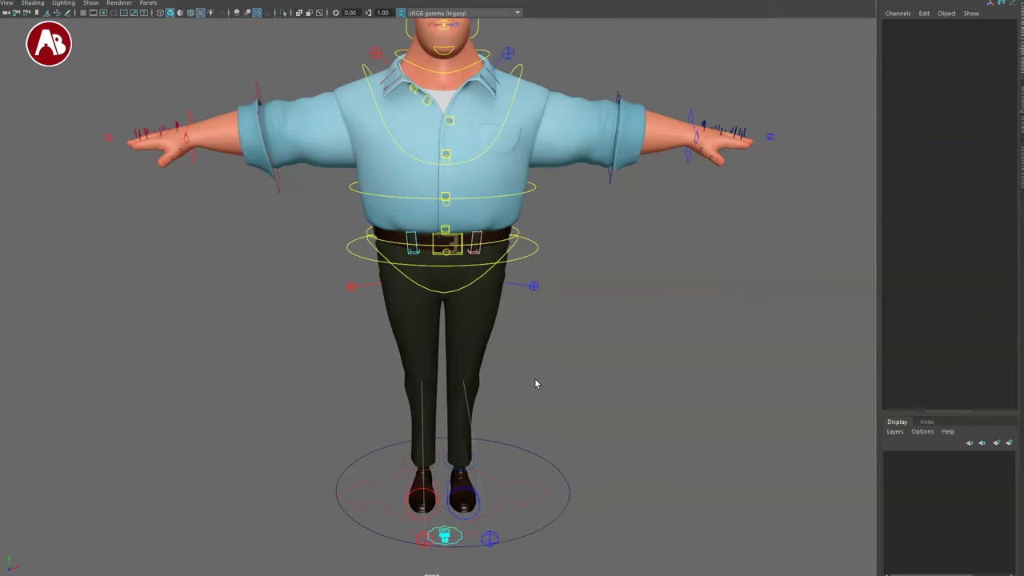
Try manipulating the controls around the character's waist, undoing each change.
{"action": "left_click_drag", "start_coordinate": [534, 378], "coordinate": [521, 368], "text": "alt"}
{"action": "right_click_drag", "start_coordinate": [521, 369], "coordinate": [662, 461], "text": "alt"}
{"action": "left_click_drag", "start_coordinate": [594, 398], "coordinate": [595, 356], "text": "alt"}
{"action": "right_click_drag", "start_coordinate": [594, 355], "coordinate": [634, 381], "text": "alt"}
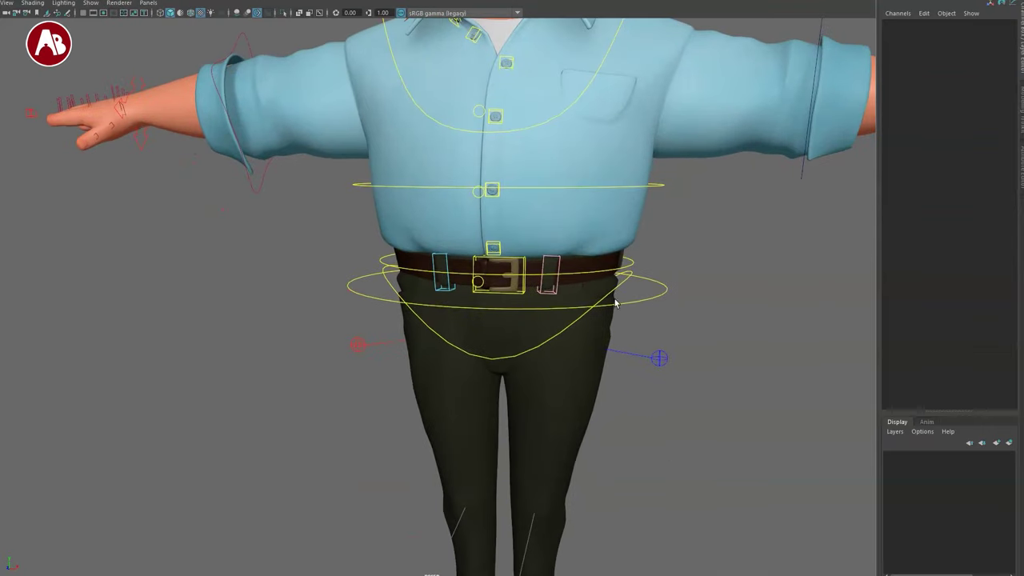
{"action": "left_click", "coordinate": [624, 285]}
{"action": "left_click", "coordinate": [575, 299]}
{"action": "mouse_move", "coordinate": [525, 215]}
{"action": "left_mouse_down"}
{"action": "mouse_move", "coordinate": [539, 227]}
{"action": "mouse_move", "coordinate": [486, 200]}
{"action": "mouse_move", "coordinate": [541, 220]}
{"action": "left_mouse_up"}
{"action": "right_click_drag", "start_coordinate": [581, 272], "coordinate": [535, 287], "text": "alt"}
{"action": "mouse_move", "coordinate": [505, 253]}
{"action": "left_mouse_down"}
{"action": "mouse_move", "coordinate": [494, 253]}
{"action": "mouse_move", "coordinate": [520, 270]}
{"action": "mouse_move", "coordinate": [513, 261]}
{"action": "left_mouse_up"}
{"action": "key", "text": "ctrl+z"}
{"action": "left_click_drag", "start_coordinate": [587, 356], "coordinate": [523, 364], "text": "alt"}
{"action": "key", "text": "ctrl+z"}
{"action": "left_click_drag", "start_coordinate": [567, 253], "coordinate": [512, 323]}
{"action": "key", "text": "ctrl+z"}
Try moving the hips control to about X 2.2, Y -18.4, Z 13.4, check the pose from several angles, and restore it.
{"action": "key", "text": "w"}
{"action": "left_click_drag", "start_coordinate": [512, 323], "coordinate": [516, 355], "text": "alt"}
{"action": "left_click_drag", "start_coordinate": [516, 352], "coordinate": [619, 338], "text": "alt"}
{"action": "left_click_drag", "start_coordinate": [467, 318], "coordinate": [479, 280]}
{"action": "left_click_drag", "start_coordinate": [485, 366], "coordinate": [416, 369], "text": "alt"}
{"action": "right_click_drag", "start_coordinate": [480, 336], "coordinate": [434, 304], "text": "alt"}
{"action": "middle_click_drag", "start_coordinate": [434, 304], "coordinate": [441, 306], "text": "alt"}
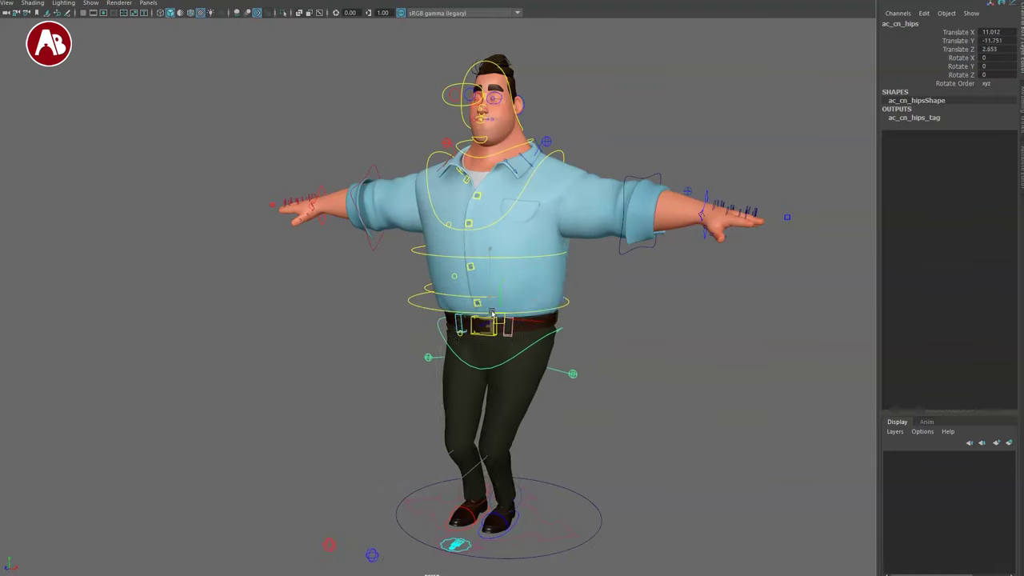
{"action": "left_click_drag", "start_coordinate": [558, 341], "coordinate": [508, 343], "text": "alt"}
{"action": "middle_click_drag", "start_coordinate": [507, 342], "coordinate": [500, 333], "text": "alt"}
{"action": "left_click_drag", "start_coordinate": [486, 310], "coordinate": [491, 311], "text": "alt"}
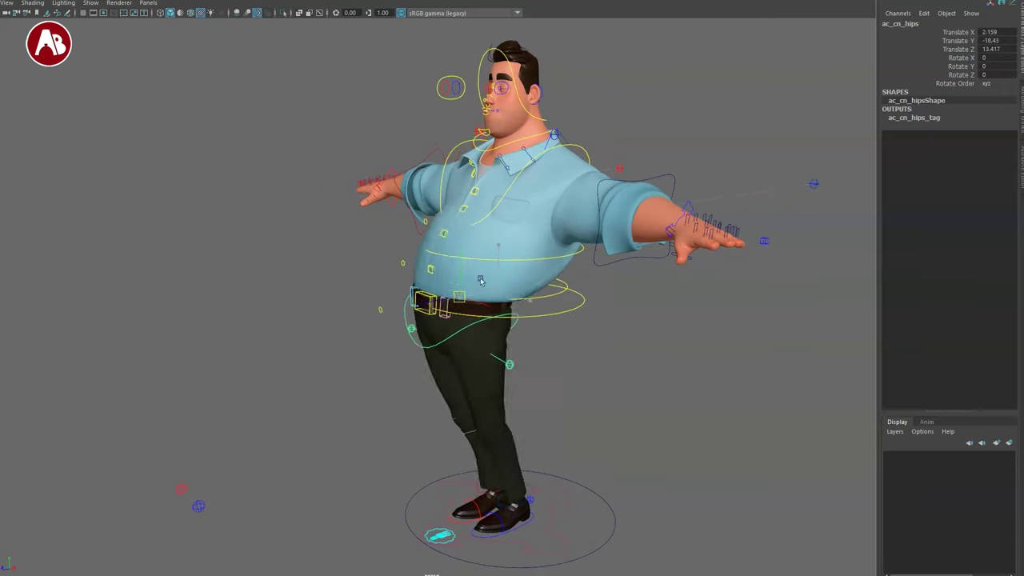
{"action": "left_click", "coordinate": [412, 378]}
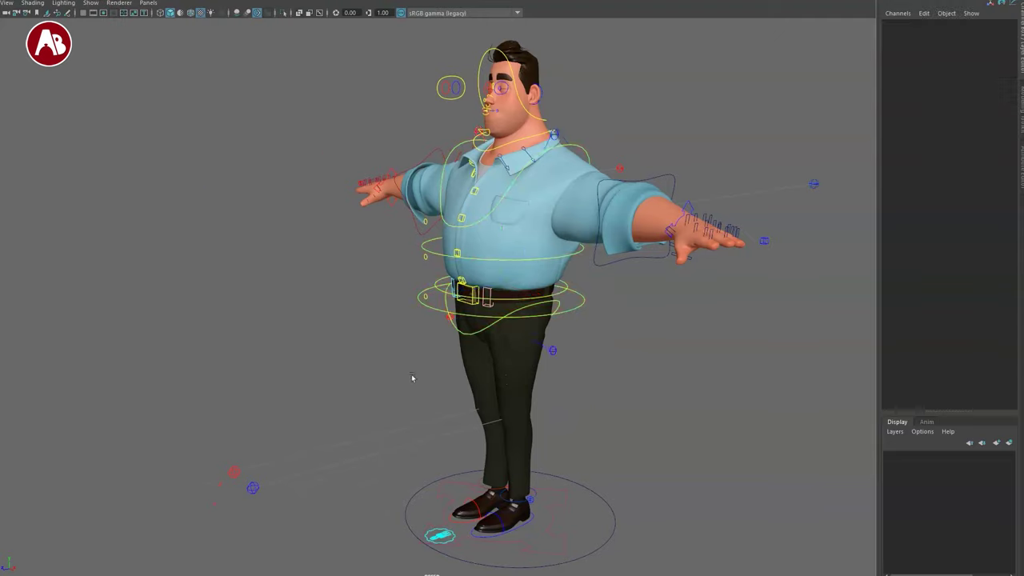
Try lowering the whole body with the root control at the waist and undo the move.
{"action": "left_click_drag", "start_coordinate": [412, 378], "coordinate": [475, 336], "text": "alt"}
{"action": "right_click_drag", "start_coordinate": [475, 336], "coordinate": [544, 448], "text": "alt"}
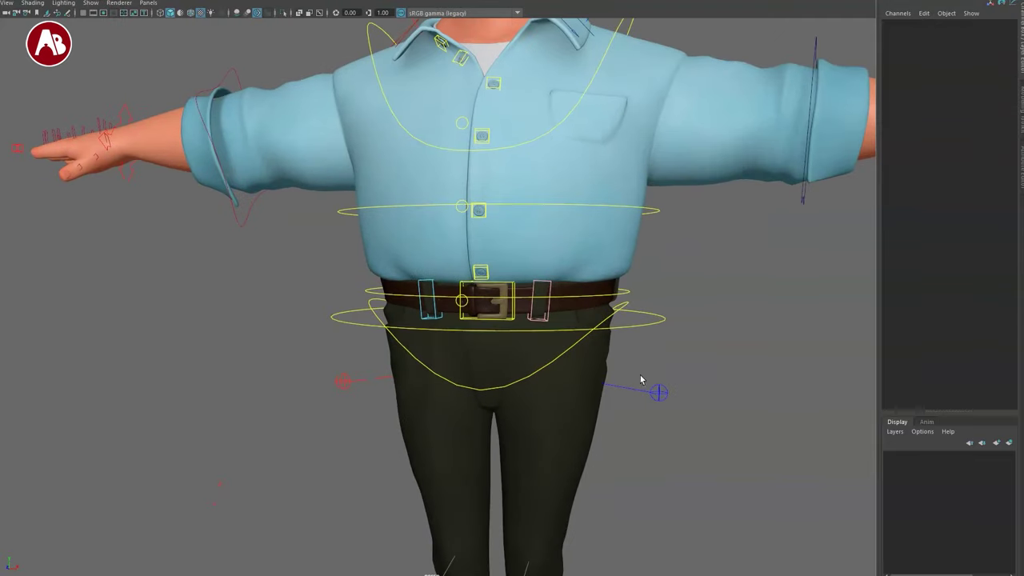
{"action": "left_click_drag", "start_coordinate": [656, 348], "coordinate": [655, 345], "text": "alt"}
{"action": "left_click", "coordinate": [644, 325]}
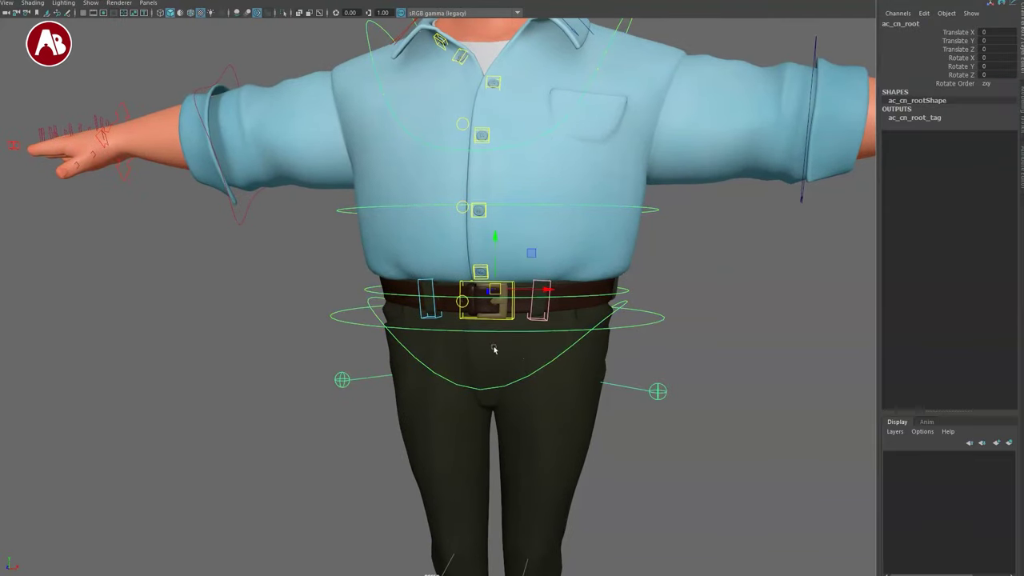
{"action": "right_click_drag", "start_coordinate": [494, 349], "coordinate": [428, 284], "text": "alt"}
{"action": "left_click_drag", "start_coordinate": [480, 298], "coordinate": [496, 386]}
{"action": "key", "text": "ctrl+z"}
Try rotating the chest control to bend the torso and undo the rotation.
{"action": "left_click", "coordinate": [601, 223]}
{"action": "left_click_drag", "start_coordinate": [571, 300], "coordinate": [451, 268], "text": "alt"}
{"action": "key", "text": "e"}
{"action": "left_click_drag", "start_coordinate": [510, 209], "coordinate": [537, 247]}
{"action": "key", "text": "ctrl+z"}
{"action": "key", "text": "r"}
{"action": "left_click_drag", "start_coordinate": [430, 311], "coordinate": [542, 317], "text": "alt"}
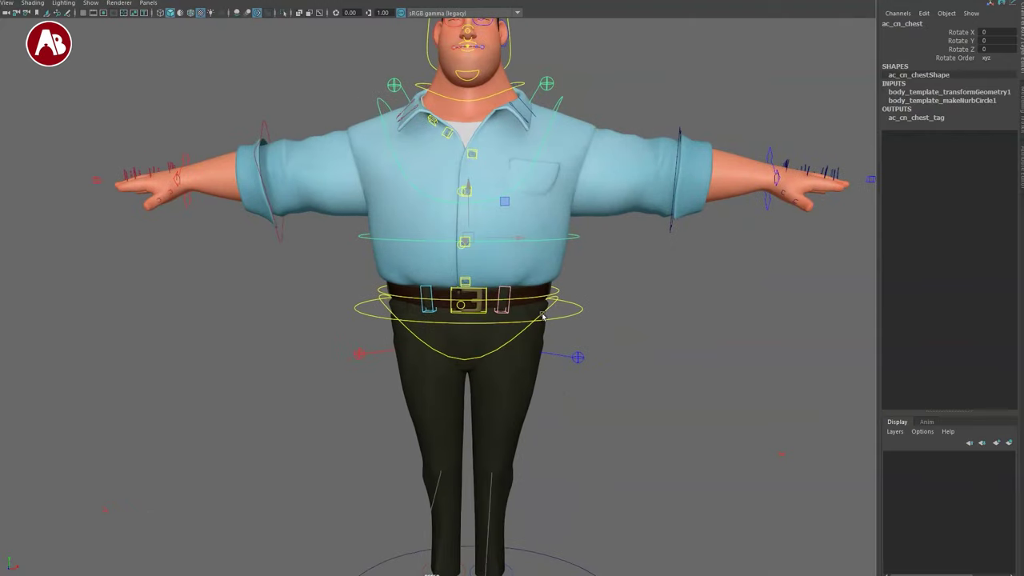
Try the top chest control at about Rotate X 50.8 and Translate Z 17.5, and undo both changes.
{"action": "left_click", "coordinate": [569, 103]}
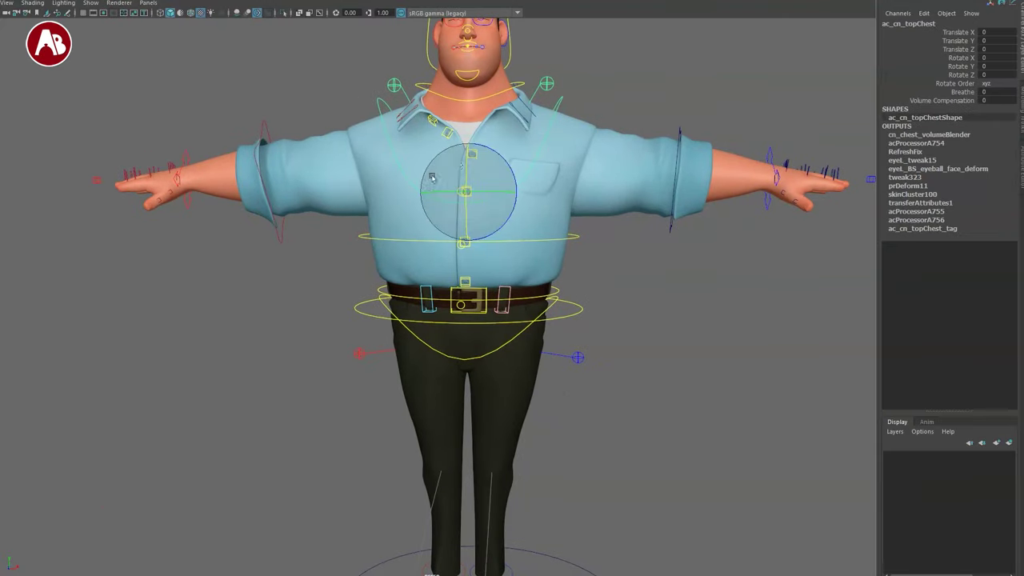
{"action": "left_click_drag", "start_coordinate": [538, 247], "coordinate": [432, 228], "text": "alt"}
{"action": "right_click_drag", "start_coordinate": [555, 344], "coordinate": [480, 330], "text": "alt"}
{"action": "left_click_drag", "start_coordinate": [480, 330], "coordinate": [528, 307], "text": "alt"}
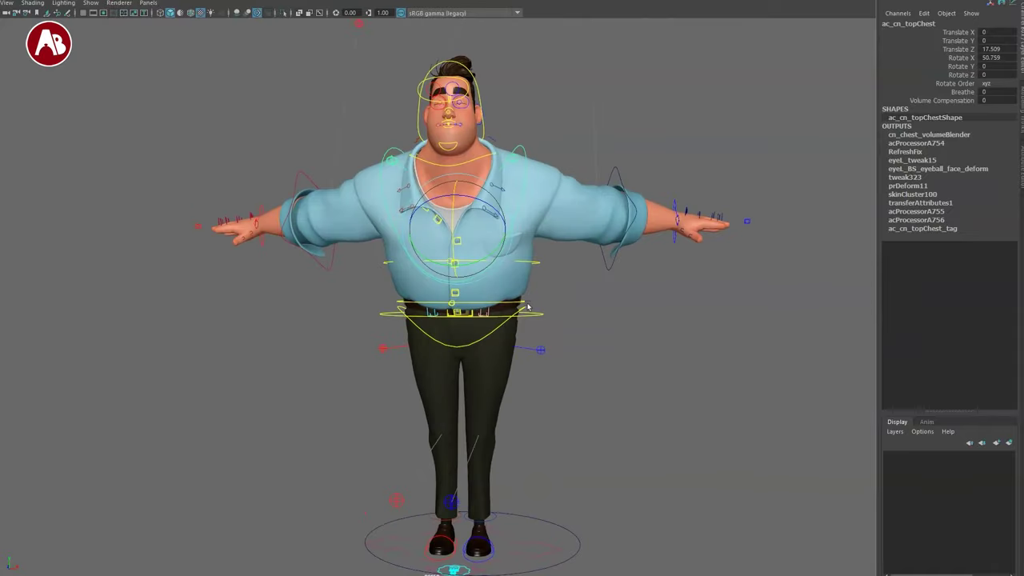
{"action": "key", "text": "ctrl+z"}
{"action": "key", "text": "ctrl+z"}
{"action": "key", "text": "ctrl+z"}
{"action": "key", "text": "ctrl+z"}
{"action": "key", "text": "ctrl+z"}
{"action": "key", "text": "ctrl+z"}
{"action": "left_click_drag", "start_coordinate": [612, 315], "coordinate": [594, 334], "text": "alt"}
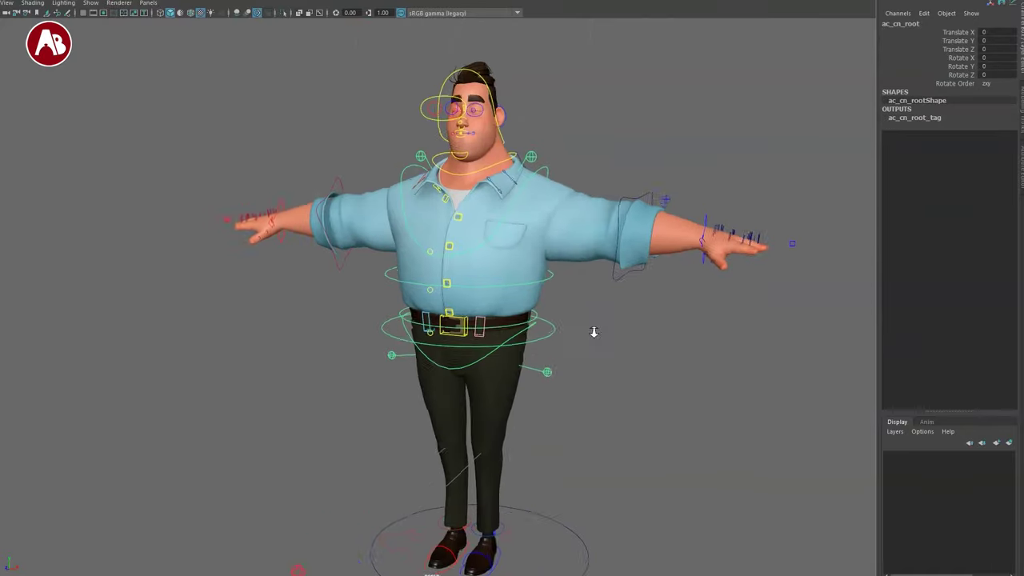
Try the top chest control's Breathe attribute, check the torso in profile, and undo the changes.
{"action": "right_click_drag", "start_coordinate": [594, 333], "coordinate": [630, 320], "text": "alt"}
{"action": "left_click", "coordinate": [588, 122]}
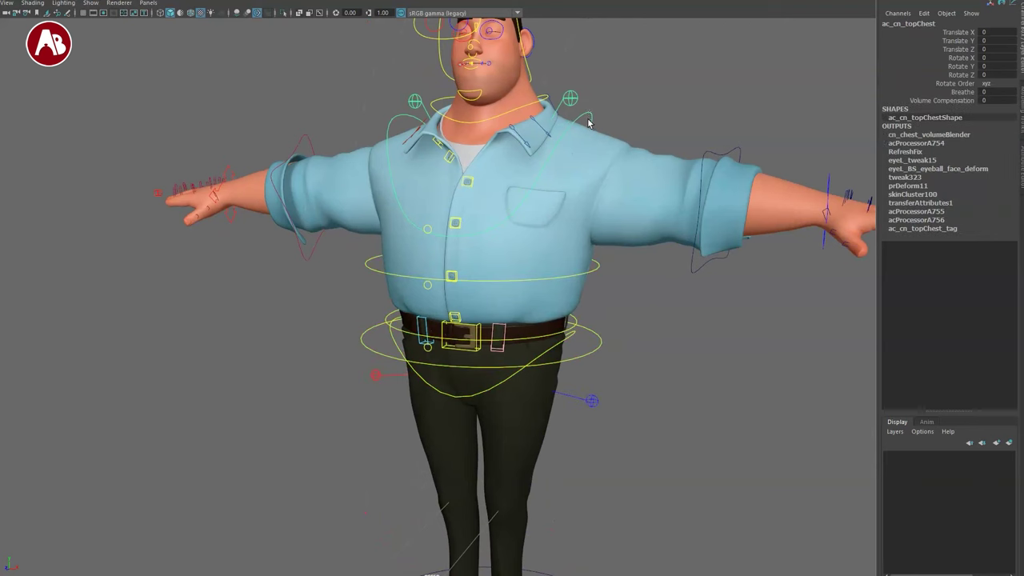
{"action": "middle_click_drag", "start_coordinate": [603, 150], "coordinate": [761, 203]}
{"action": "left_click_drag", "start_coordinate": [760, 202], "coordinate": [629, 320], "text": "alt"}
{"action": "middle_click_drag", "start_coordinate": [590, 271], "coordinate": [572, 228]}
{"action": "key", "text": "ctrl+z"}
{"action": "key", "text": "ctrl+z"}
Raise the top chest control to about Y 48.1, try different Volume Compensation amounts on it, and restore the torso.
{"action": "left_click", "coordinate": [919, 102]}
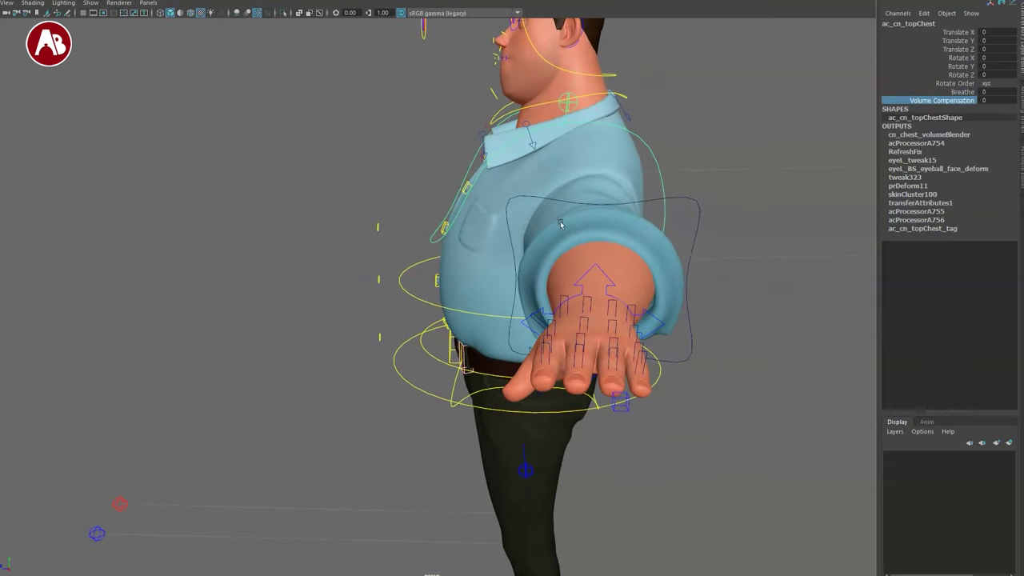
{"action": "left_click_drag", "start_coordinate": [560, 222], "coordinate": [692, 247], "text": "alt"}
{"action": "right_click_drag", "start_coordinate": [692, 247], "coordinate": [497, 247], "text": "alt"}
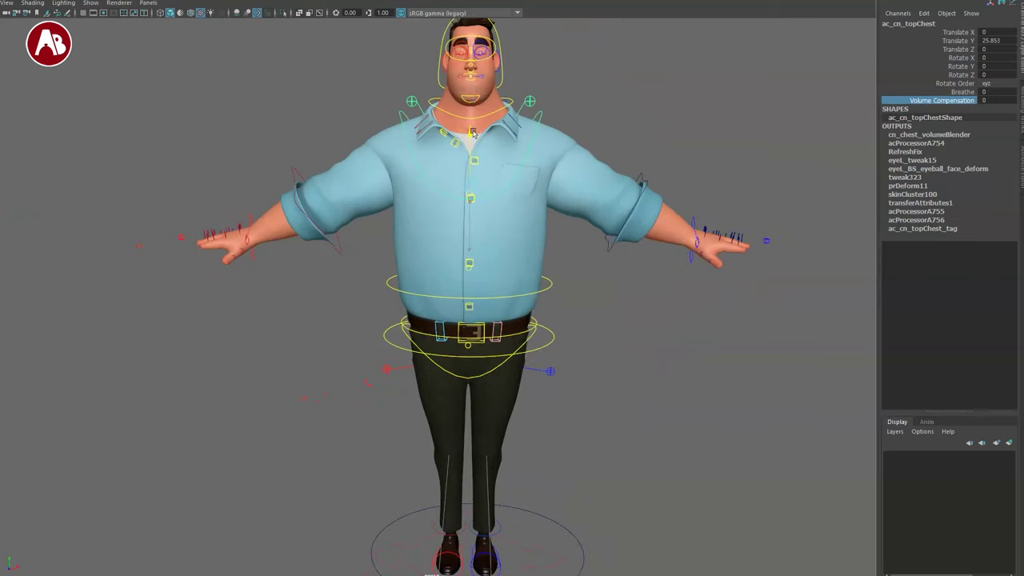
{"action": "scroll", "coordinate": [791, 136], "scroll_direction": "down", "scroll_amount": 3}
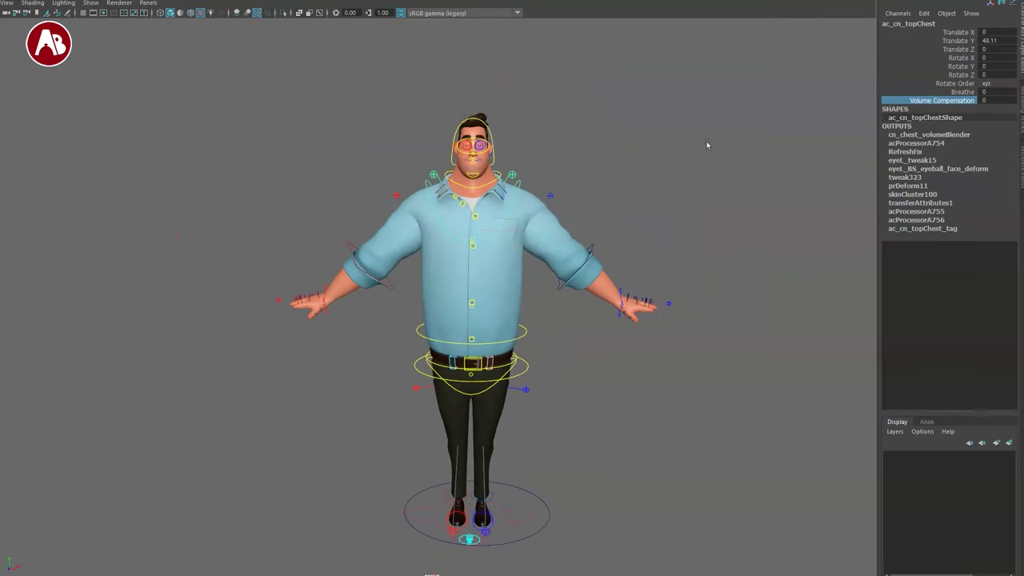
{"action": "middle_click_drag", "start_coordinate": [707, 145], "coordinate": [830, 172]}
{"action": "middle_click_drag", "start_coordinate": [687, 162], "coordinate": [551, 160]}
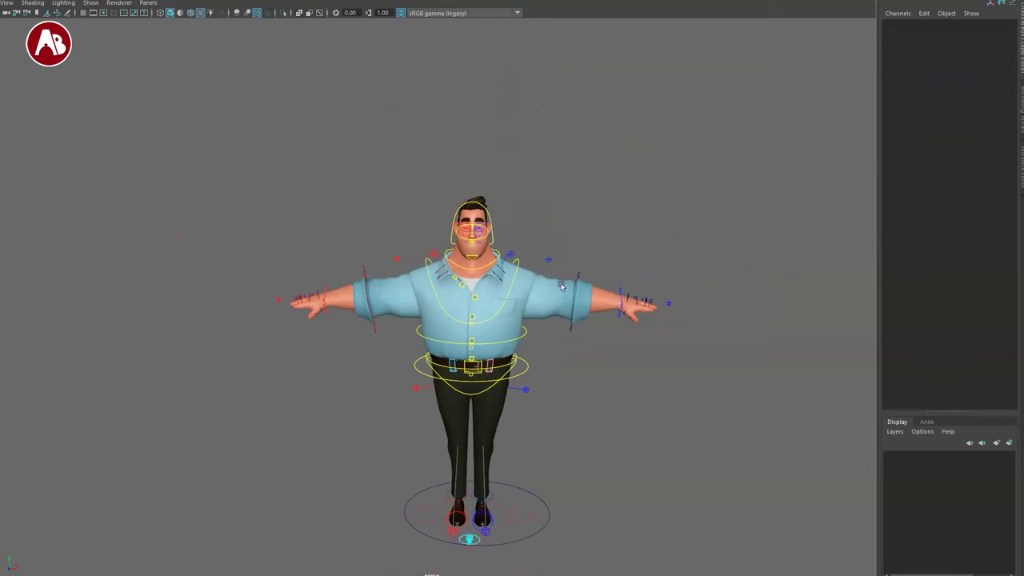
Try moving the belt controls at the front of the waist, and undo the moves.
{"action": "left_click_drag", "start_coordinate": [528, 390], "coordinate": [450, 384], "text": "alt"}
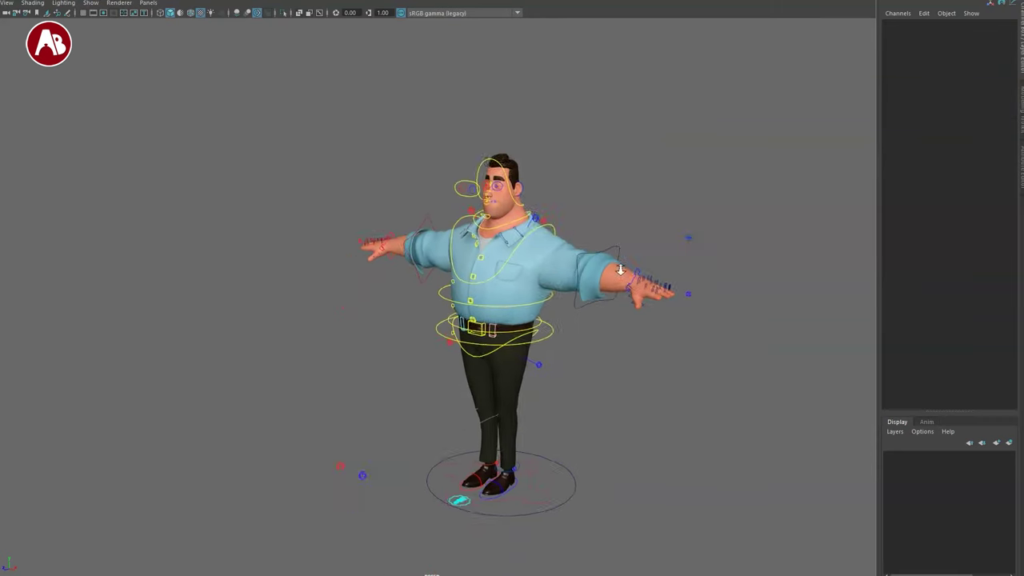
{"action": "right_click_drag", "start_coordinate": [619, 269], "coordinate": [616, 329], "text": "alt"}
{"action": "mouse_move", "coordinate": [616, 329]}
{"action": "left_mouse_down", "text": "alt"}
{"action": "mouse_move", "coordinate": [578, 309]}
{"action": "mouse_move", "coordinate": [608, 320]}
{"action": "left_mouse_up", "text": "alt"}
{"action": "middle_click_drag", "start_coordinate": [552, 283], "coordinate": [546, 227], "text": "alt"}
{"action": "right_click_drag", "start_coordinate": [546, 227], "coordinate": [619, 328], "text": "alt"}
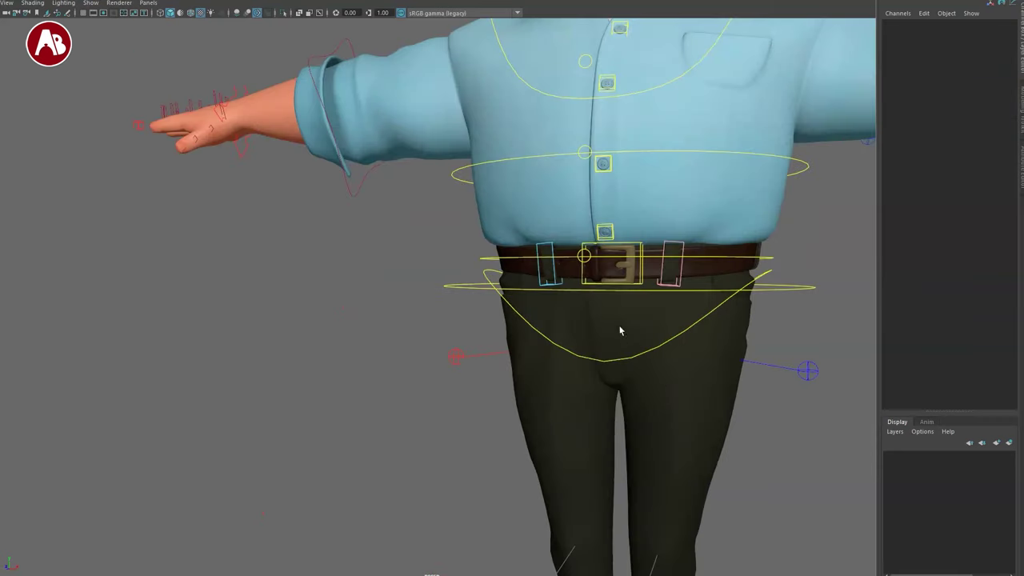
{"action": "middle_click_drag", "start_coordinate": [619, 329], "coordinate": [523, 310], "text": "alt"}
{"action": "right_click_drag", "start_coordinate": [523, 309], "coordinate": [556, 264], "text": "alt"}
{"action": "left_click", "coordinate": [592, 234]}
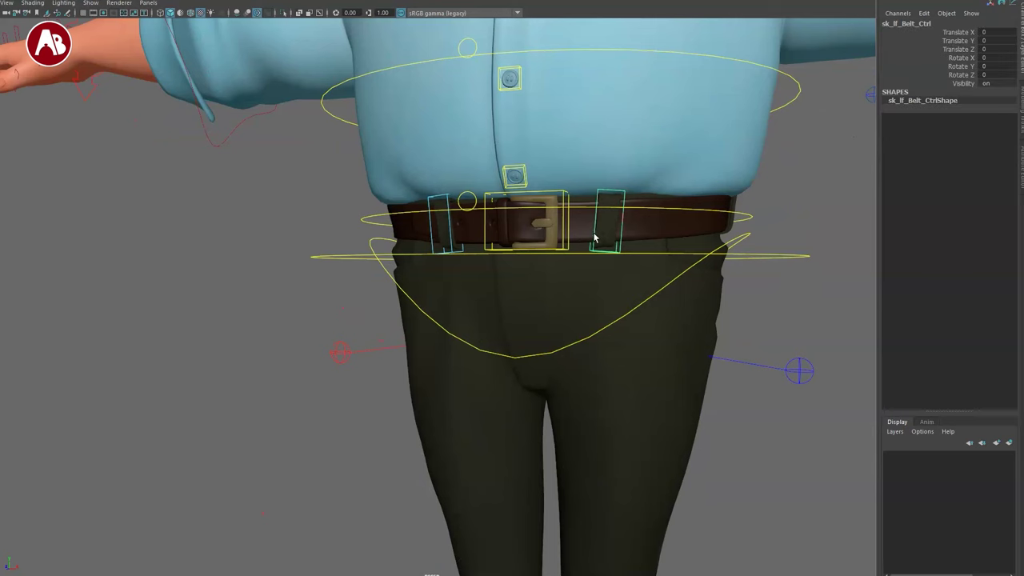
{"action": "key", "text": "w"}
{"action": "left_click_drag", "start_coordinate": [527, 223], "coordinate": [522, 247]}
{"action": "left_click_drag", "start_coordinate": [521, 247], "coordinate": [453, 296], "text": "alt"}
{"action": "mouse_move", "coordinate": [465, 250]}
{"action": "left_mouse_down"}
{"action": "mouse_move", "coordinate": [397, 245]}
{"action": "mouse_move", "coordinate": [461, 234]}
{"action": "left_mouse_up"}
{"action": "key", "text": "ctrl+z"}
{"action": "key", "text": "ctrl+z"}
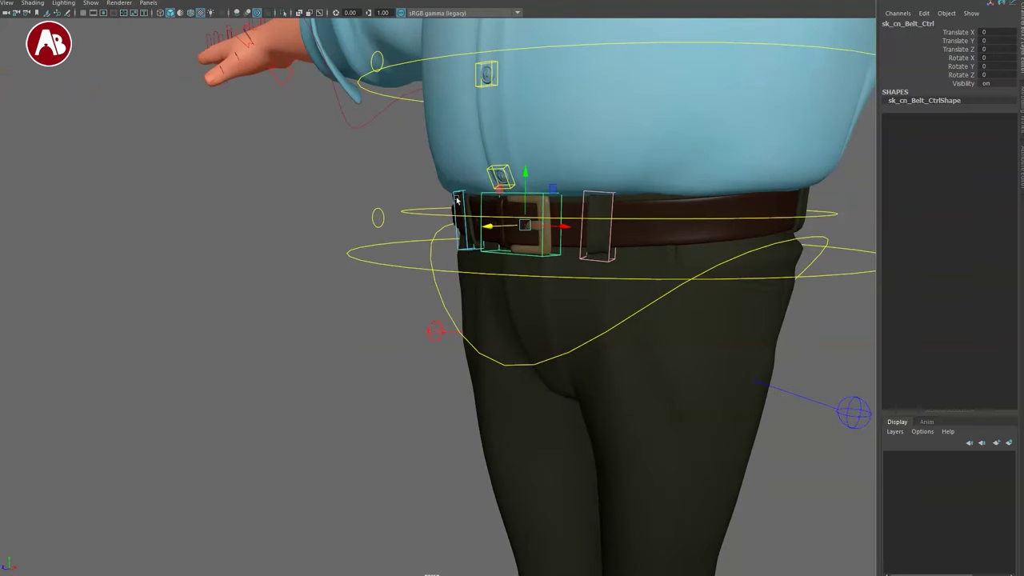
Try moving the lowest shirt button's control by about X -2.684, Y 0.324, Z 3.37, repeat a move in close-up, and undo both.
{"action": "left_click", "coordinate": [493, 178]}
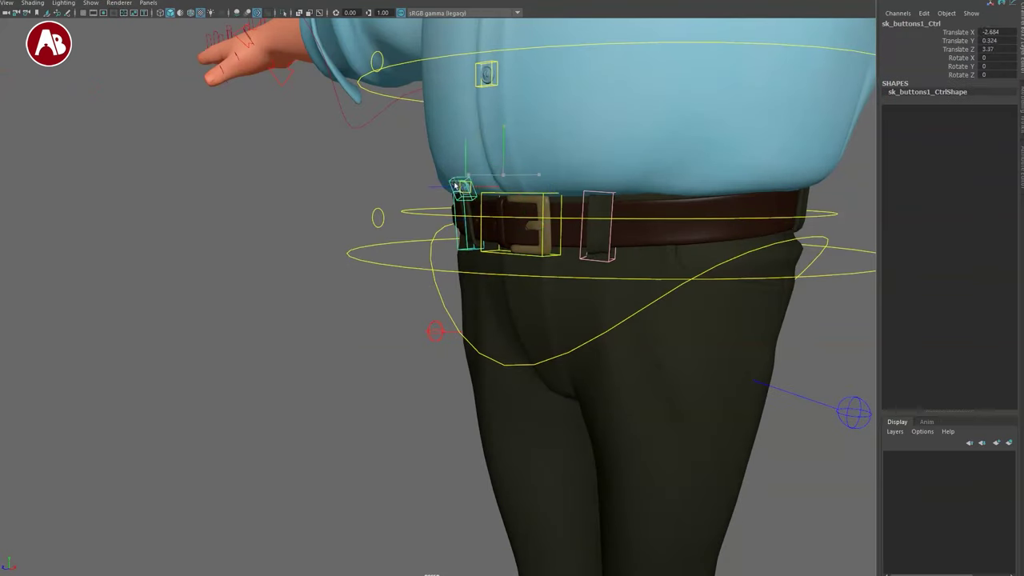
{"action": "key", "text": "f"}
{"action": "left_click_drag", "start_coordinate": [428, 240], "coordinate": [464, 225], "text": "alt"}
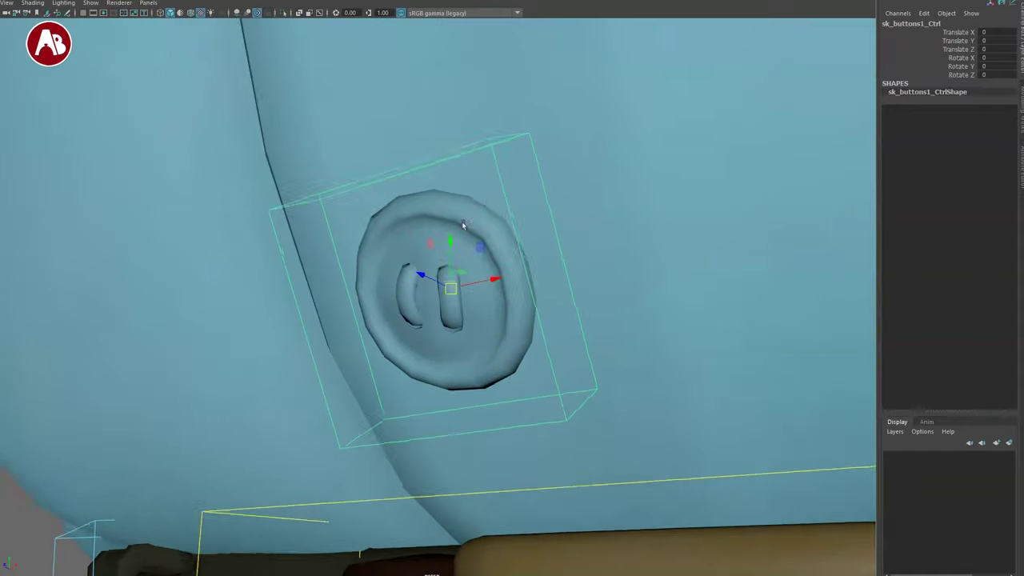
{"action": "key", "text": "r"}
{"action": "middle_click_drag", "start_coordinate": [573, 239], "coordinate": [699, 245], "text": "alt"}
{"action": "right_click_drag", "start_coordinate": [699, 245], "coordinate": [519, 276], "text": "alt"}
{"action": "key", "text": "w"}
{"action": "left_click_drag", "start_coordinate": [520, 276], "coordinate": [450, 297], "text": "alt"}
{"action": "left_click_drag", "start_coordinate": [491, 264], "coordinate": [445, 340]}
{"action": "key", "text": "ctrl+z"}
Select the belt buckle control and examine the belt from the side and the back.
{"action": "right_click_drag", "start_coordinate": [445, 340], "coordinate": [420, 341], "text": "alt"}
{"action": "left_click", "coordinate": [478, 358]}
{"action": "left_click_drag", "start_coordinate": [477, 357], "coordinate": [489, 308], "text": "alt"}
{"action": "right_click_drag", "start_coordinate": [489, 308], "coordinate": [368, 289], "text": "alt"}
{"action": "left_click_drag", "start_coordinate": [368, 290], "coordinate": [503, 341], "text": "alt"}
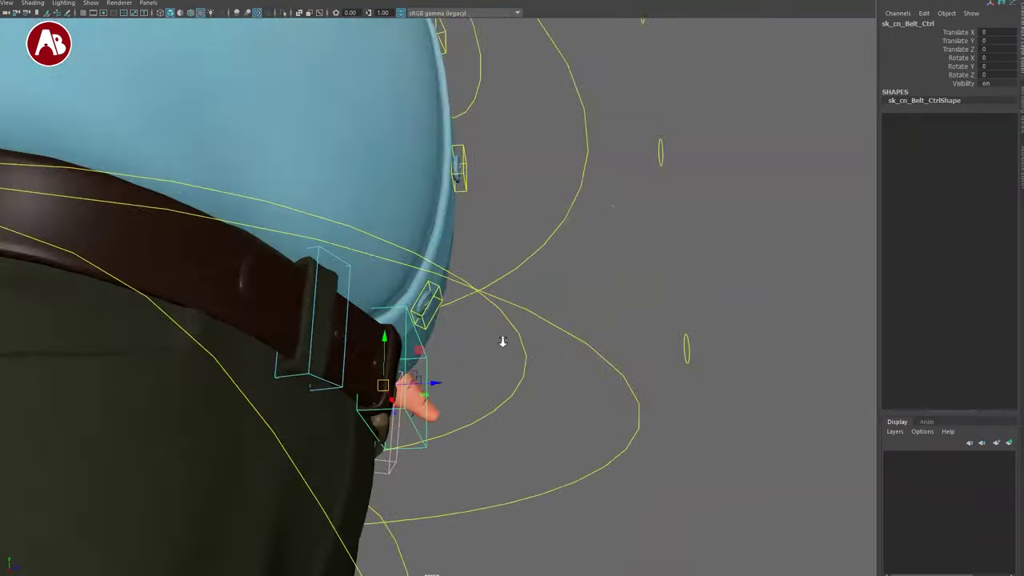
{"action": "right_click_drag", "start_coordinate": [503, 340], "coordinate": [302, 301], "text": "alt"}
{"action": "left_click_drag", "start_coordinate": [301, 302], "coordinate": [424, 337], "text": "alt"}
{"action": "key", "text": "q"}
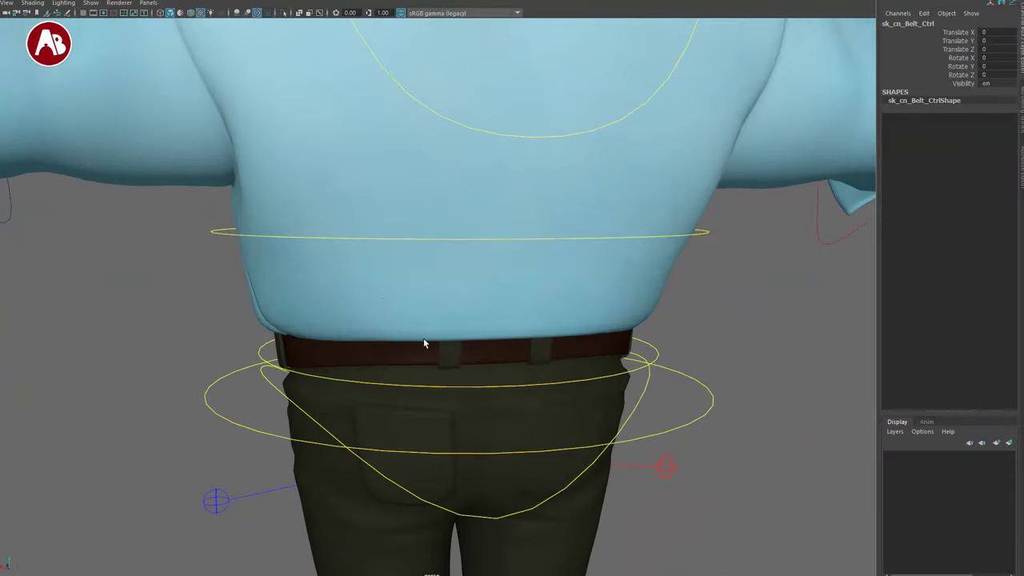
Try moving the right belt loop's control along the belt, and undo the move.
{"action": "left_click_drag", "start_coordinate": [535, 351], "coordinate": [465, 355], "text": "alt"}
{"action": "left_click_drag", "start_coordinate": [347, 339], "coordinate": [258, 352], "text": "alt"}
{"action": "left_click", "coordinate": [357, 353]}
{"action": "left_click", "coordinate": [365, 356]}
{"action": "key", "text": "w"}
{"action": "left_click_drag", "start_coordinate": [372, 336], "coordinate": [338, 335]}
{"action": "key", "text": "ctrl+z"}
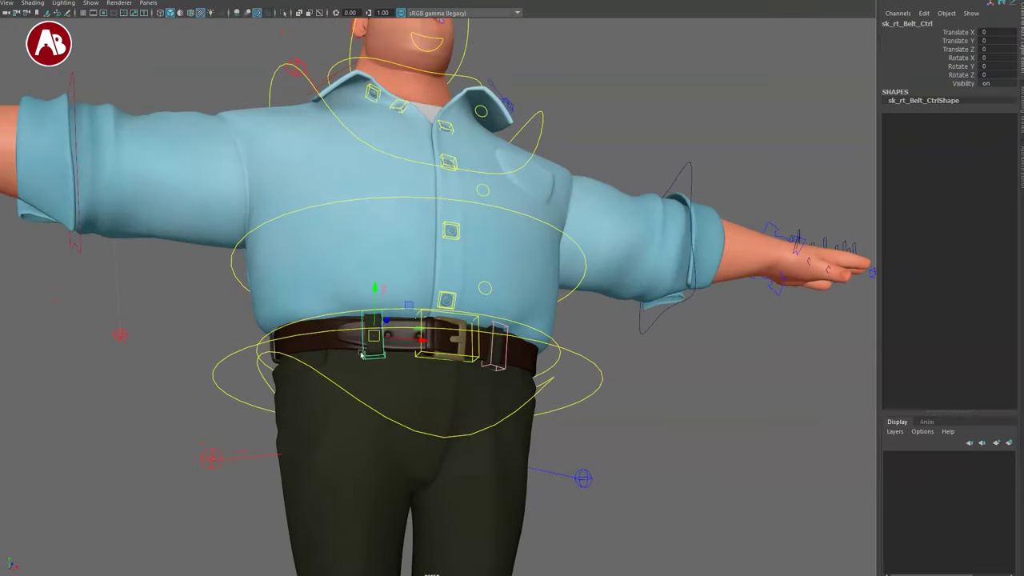
Try moving the belt buckle control while viewing the waist from below, and undo the changes.
{"action": "right_click_drag", "start_coordinate": [400, 400], "coordinate": [524, 480], "text": "alt"}
{"action": "middle_click_drag", "start_coordinate": [524, 480], "coordinate": [581, 398], "text": "alt"}
{"action": "left_click_drag", "start_coordinate": [581, 397], "coordinate": [510, 388], "text": "alt"}
{"action": "left_click_drag", "start_coordinate": [434, 300], "coordinate": [444, 308], "text": "alt"}
{"action": "left_click_drag", "start_coordinate": [434, 258], "coordinate": [471, 265]}
{"action": "left_click", "coordinate": [472, 242]}
{"action": "left_click", "coordinate": [418, 268]}
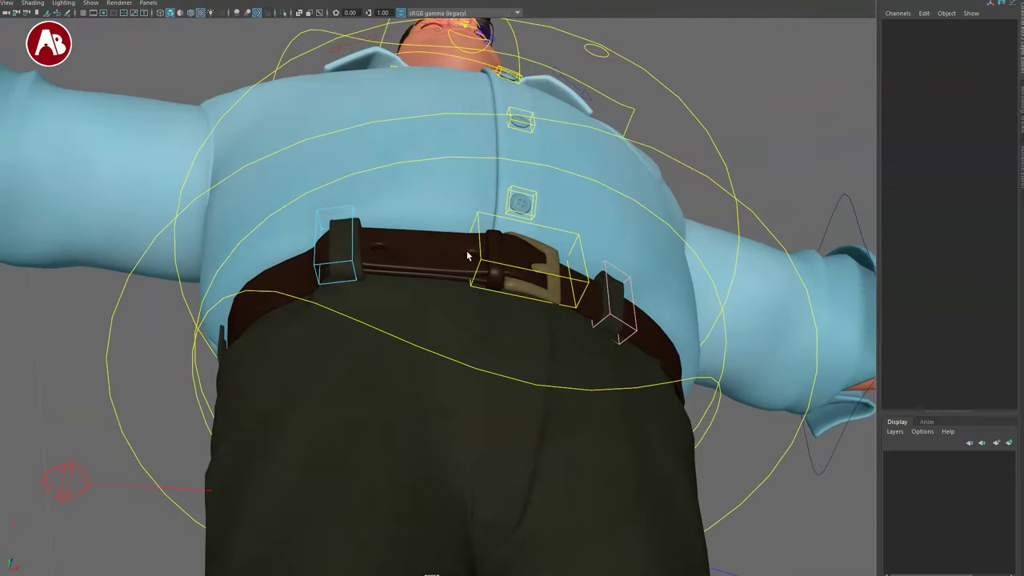
{"action": "key", "text": "ctrl+z"}
{"action": "key", "text": "ctrl+z"}
{"action": "key", "text": "ctrl+z"}
{"action": "key", "text": "ctrl+z"}
{"action": "key", "text": "ctrl+z"}
{"action": "left_click_drag", "start_coordinate": [446, 294], "coordinate": [414, 281], "text": "alt"}
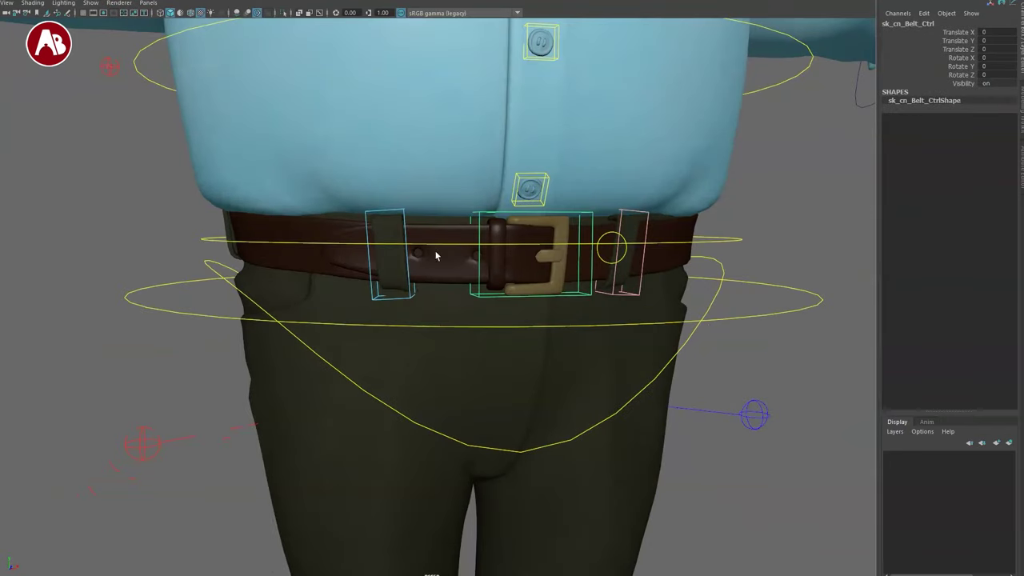
Try moving the upper spine bend control in side view, and undo the move.
{"action": "left_click_drag", "start_coordinate": [497, 285], "coordinate": [437, 262], "text": "alt"}
{"action": "right_click_drag", "start_coordinate": [438, 263], "coordinate": [296, 258], "text": "alt"}
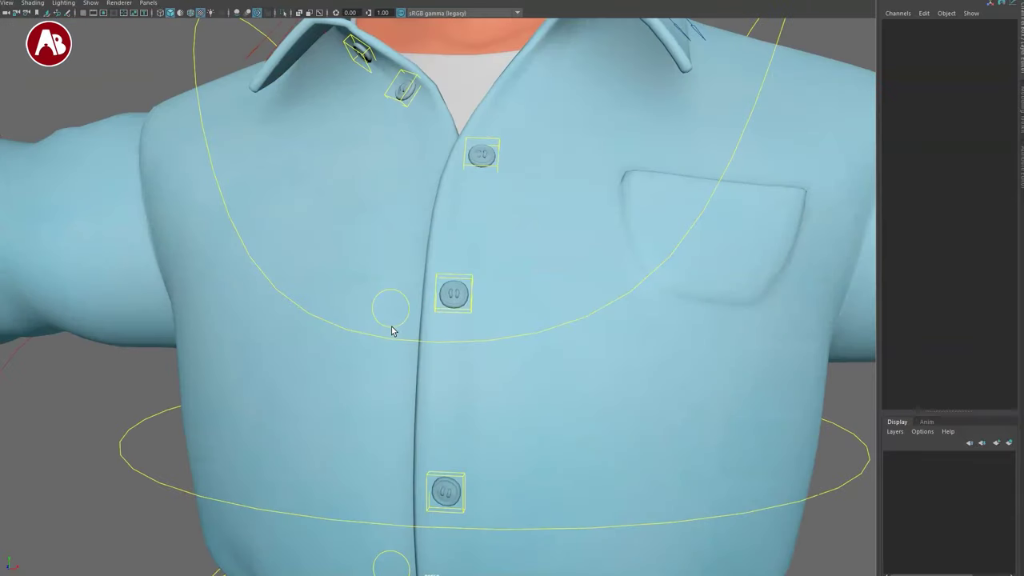
{"action": "left_click", "coordinate": [391, 326]}
{"action": "right_click_drag", "start_coordinate": [577, 382], "coordinate": [520, 355], "text": "alt"}
{"action": "left_click_drag", "start_coordinate": [520, 356], "coordinate": [487, 307], "text": "alt"}
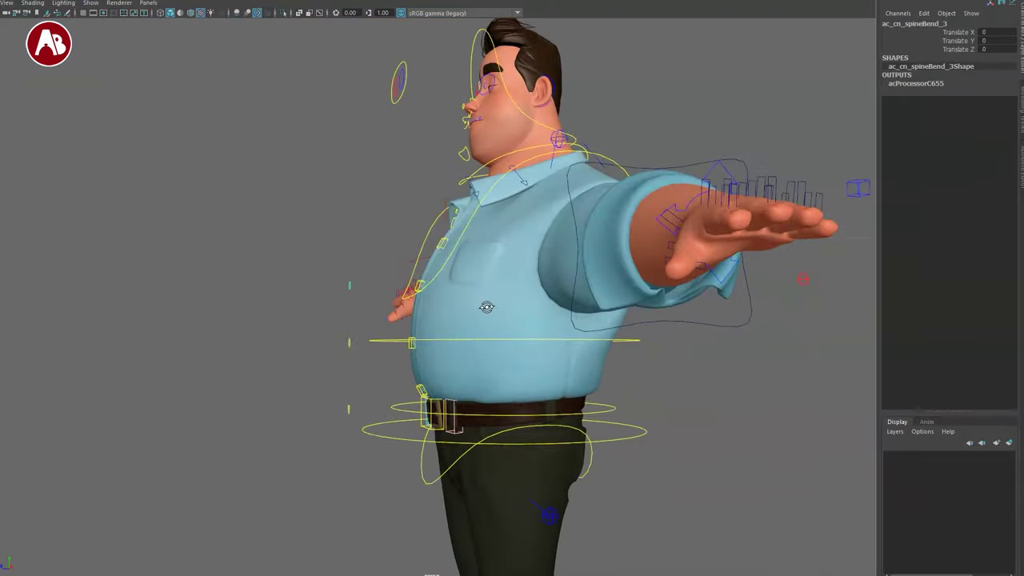
{"action": "left_click_drag", "start_coordinate": [445, 364], "coordinate": [448, 370], "text": "alt"}
{"action": "mouse_move", "coordinate": [350, 287]}
{"action": "left_mouse_down"}
{"action": "mouse_move", "coordinate": [290, 272]}
{"action": "mouse_move", "coordinate": [238, 279]}
{"action": "mouse_move", "coordinate": [339, 254]}
{"action": "mouse_move", "coordinate": [441, 286]}
{"action": "mouse_move", "coordinate": [301, 300]}
{"action": "mouse_move", "coordinate": [361, 314]}
{"action": "mouse_move", "coordinate": [341, 286]}
{"action": "left_mouse_up"}
{"action": "key", "text": "ctrl+z"}
Try translating the middle spine bend control in front of the belly, and undo the changes.
{"action": "key", "text": "e"}
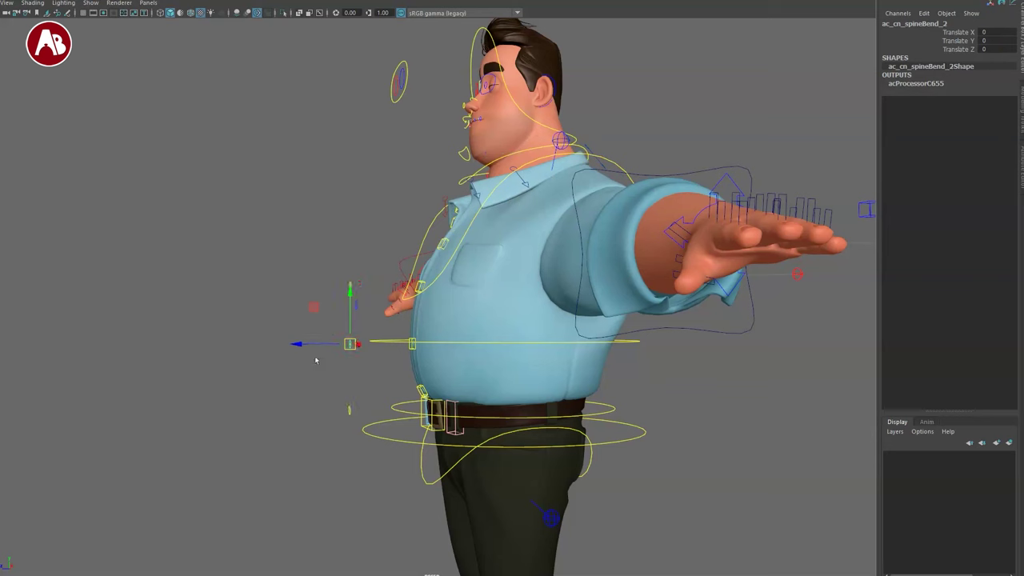
{"action": "left_click_drag", "start_coordinate": [919, 32], "coordinate": [925, 50]}
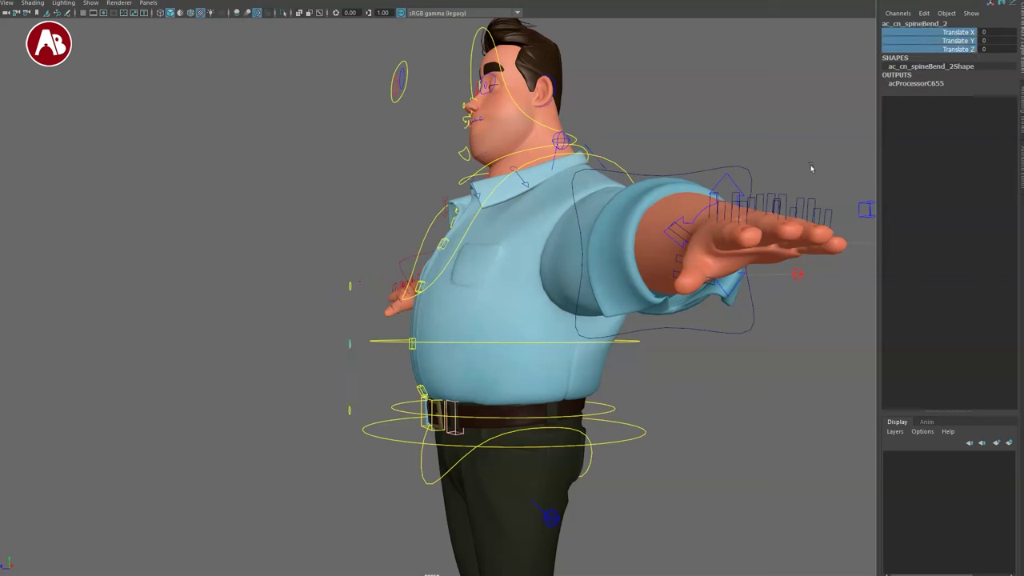
{"action": "left_click_drag", "start_coordinate": [334, 345], "coordinate": [287, 410]}
{"action": "key", "text": "ctrl+z"}
{"action": "key", "text": "ctrl+z"}
Try scaling the left collar's front control to about -0.515 on all axes, and undo the change.
{"action": "left_click_drag", "start_coordinate": [279, 348], "coordinate": [634, 258], "text": "alt"}
{"action": "middle_click_drag", "start_coordinate": [442, 285], "coordinate": [387, 344], "text": "alt"}
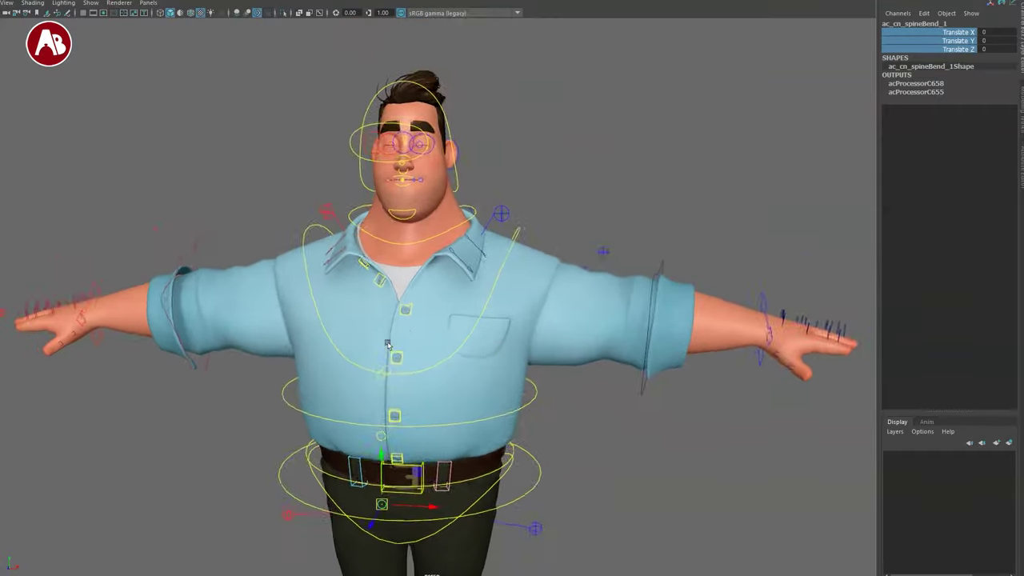
{"action": "right_click_drag", "start_coordinate": [387, 344], "coordinate": [542, 513], "text": "alt"}
{"action": "left_click", "coordinate": [459, 216]}
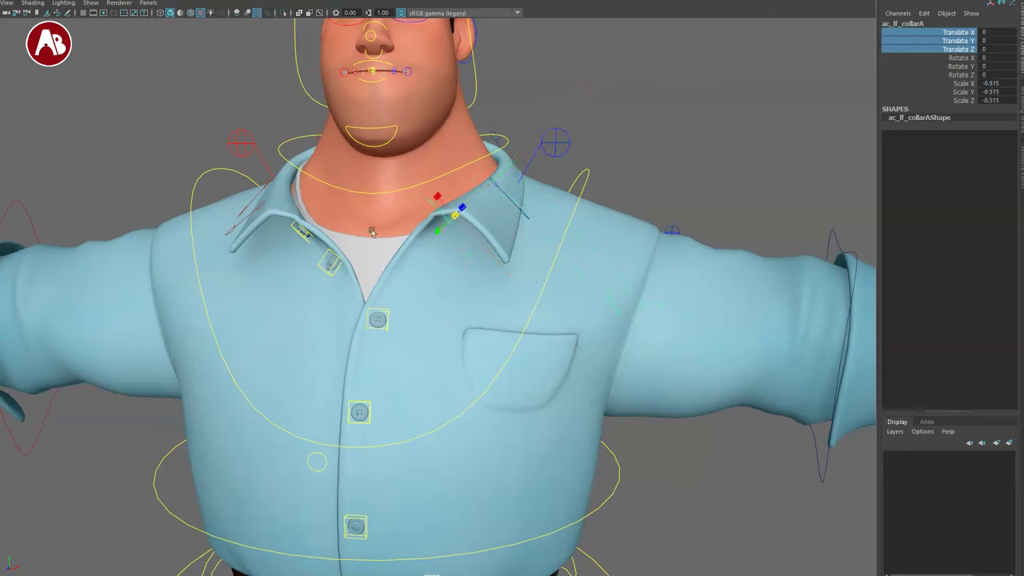
{"action": "key", "text": "q"}
{"action": "middle_click_drag", "start_coordinate": [524, 301], "coordinate": [582, 304], "text": "alt"}
{"action": "right_click_drag", "start_coordinate": [583, 303], "coordinate": [551, 302], "text": "alt"}
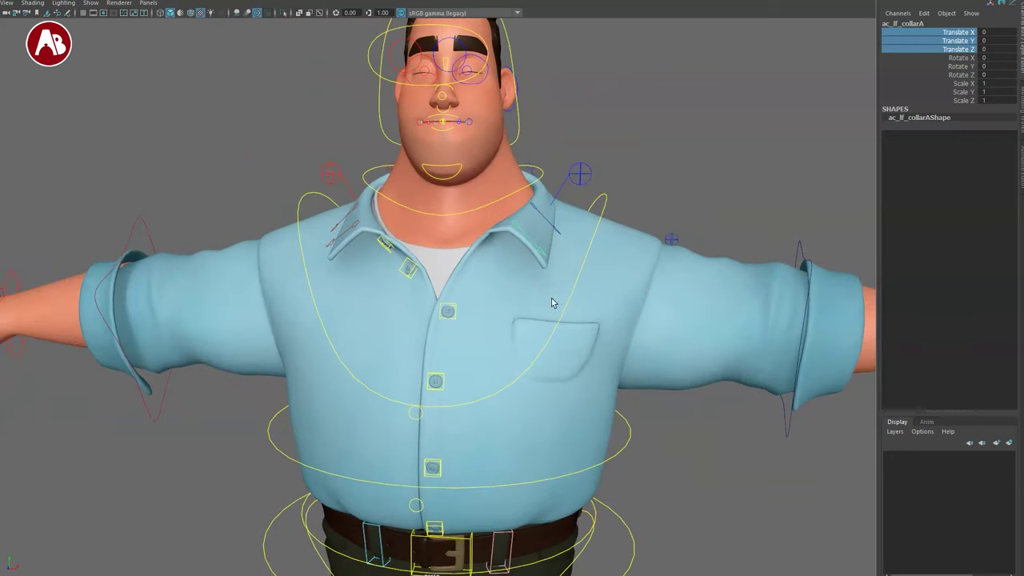
Try rotating the left collar's side control to about -11.677, -16.575, 28.508 and scaling it to 1.524, and undo the changes.
{"action": "left_click_drag", "start_coordinate": [551, 302], "coordinate": [506, 269], "text": "alt"}
{"action": "left_click", "coordinate": [543, 217]}
{"action": "key", "text": "e"}
{"action": "mouse_move", "coordinate": [528, 224]}
{"action": "left_mouse_down"}
{"action": "mouse_move", "coordinate": [538, 213]}
{"action": "mouse_move", "coordinate": [541, 222]}
{"action": "left_mouse_up"}
{"action": "key", "text": "w"}
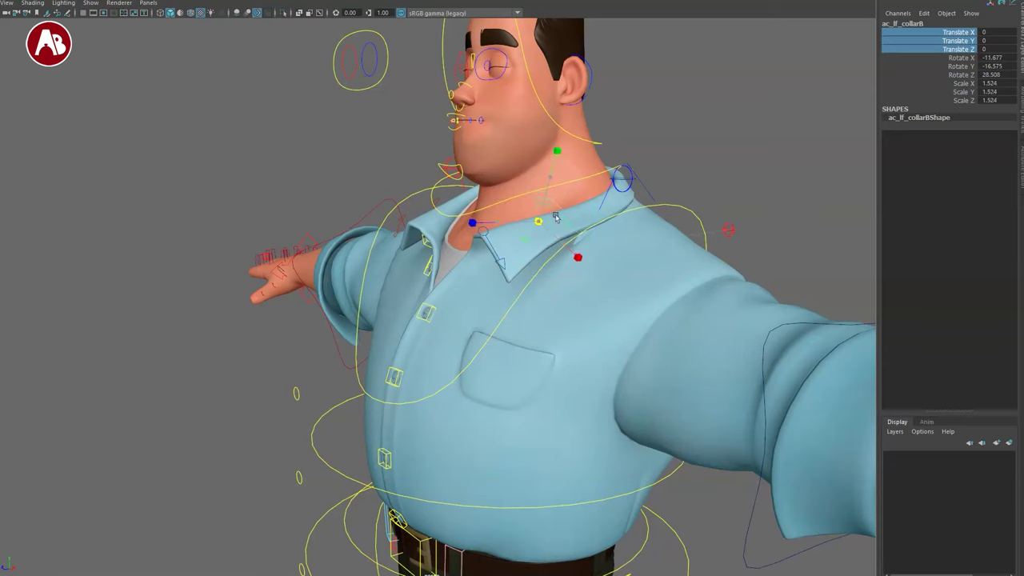
{"action": "key", "text": "ctrl+z"}
{"action": "key", "text": "ctrl+z"}
{"action": "key", "text": "ctrl+z"}
Try adjusting the left collar control at the back of the neck, and undo the change.
{"action": "left_click", "coordinate": [299, 477]}
{"action": "right_click_drag", "start_coordinate": [509, 349], "coordinate": [466, 301], "text": "alt"}
{"action": "left_click_drag", "start_coordinate": [582, 286], "coordinate": [392, 281], "text": "alt"}
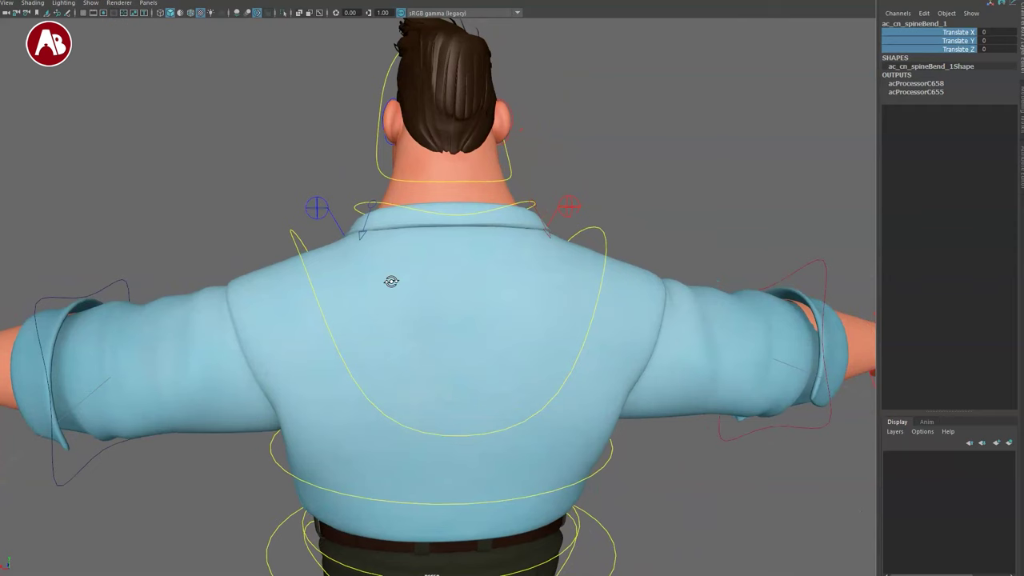
{"action": "left_click", "coordinate": [359, 235]}
{"action": "left_click_drag", "start_coordinate": [383, 210], "coordinate": [395, 171]}
{"action": "key", "text": "ctrl+z"}
{"action": "key", "text": "ctrl+z"}
{"action": "left_click_drag", "start_coordinate": [313, 258], "coordinate": [498, 277], "text": "alt"}
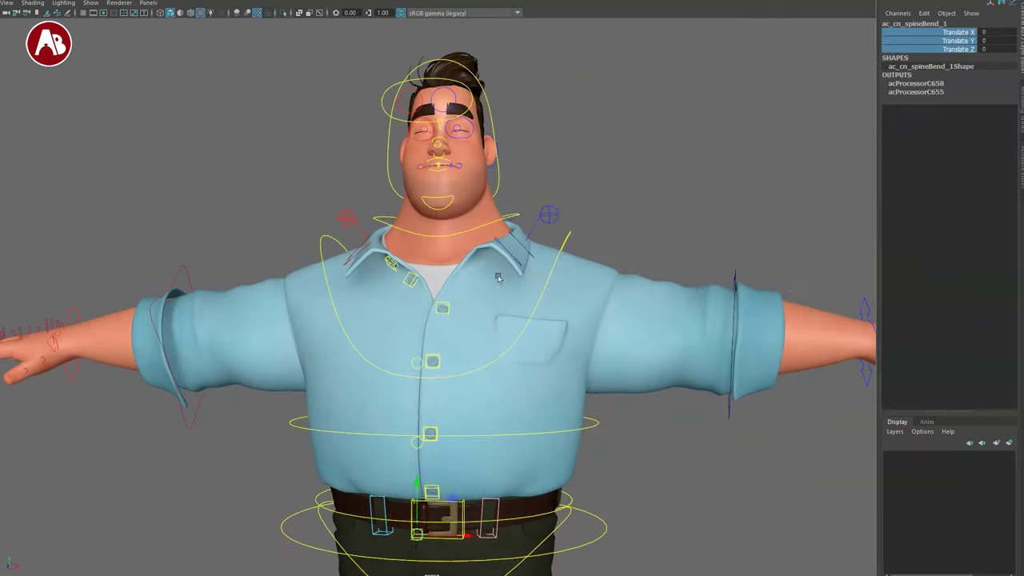
Try rotating the left shoulder control to raise the arm, and undo the rotation.
{"action": "left_click", "coordinate": [547, 214]}
{"action": "scroll", "coordinate": [520, 261], "scroll_direction": "down", "scroll_amount": 3}
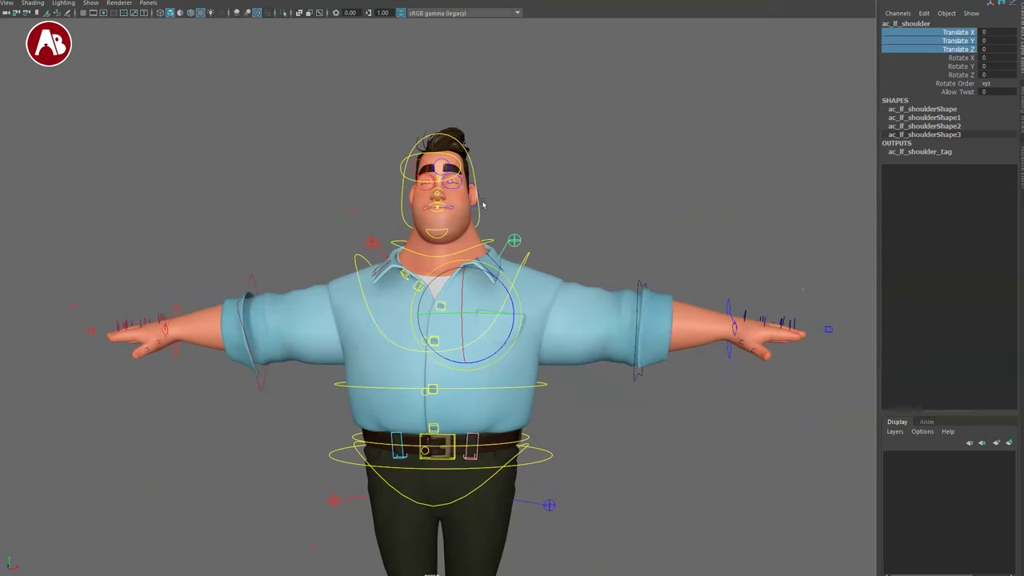
{"action": "left_click_drag", "start_coordinate": [503, 285], "coordinate": [494, 243]}
{"action": "key", "text": "ctrl+z"}
{"action": "left_click_drag", "start_coordinate": [454, 299], "coordinate": [455, 285]}
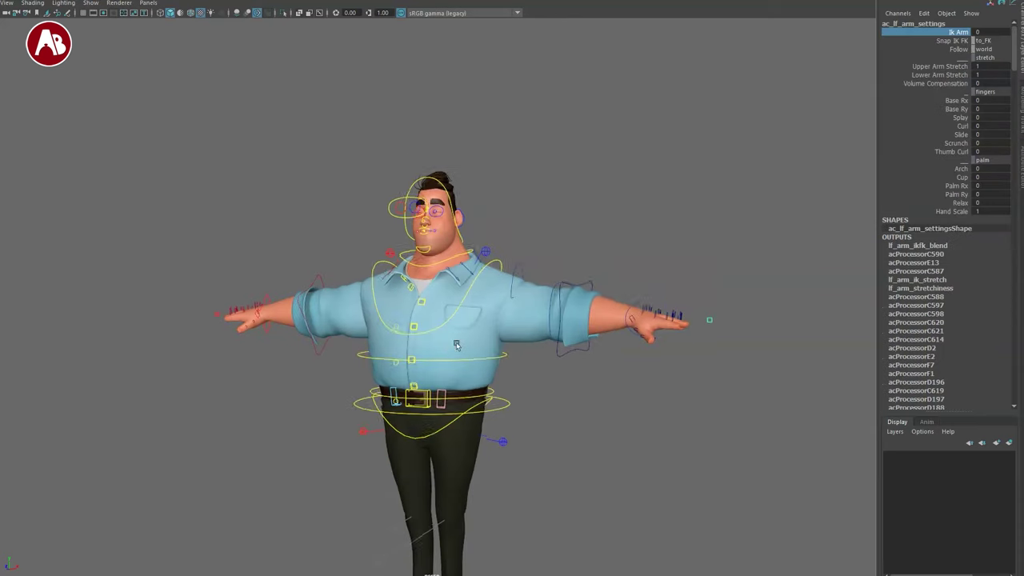
Try rotating the left arm with its FK controls.
{"action": "left_click_drag", "start_coordinate": [456, 345], "coordinate": [504, 344], "text": "alt"}
{"action": "left_click", "coordinate": [515, 270]}
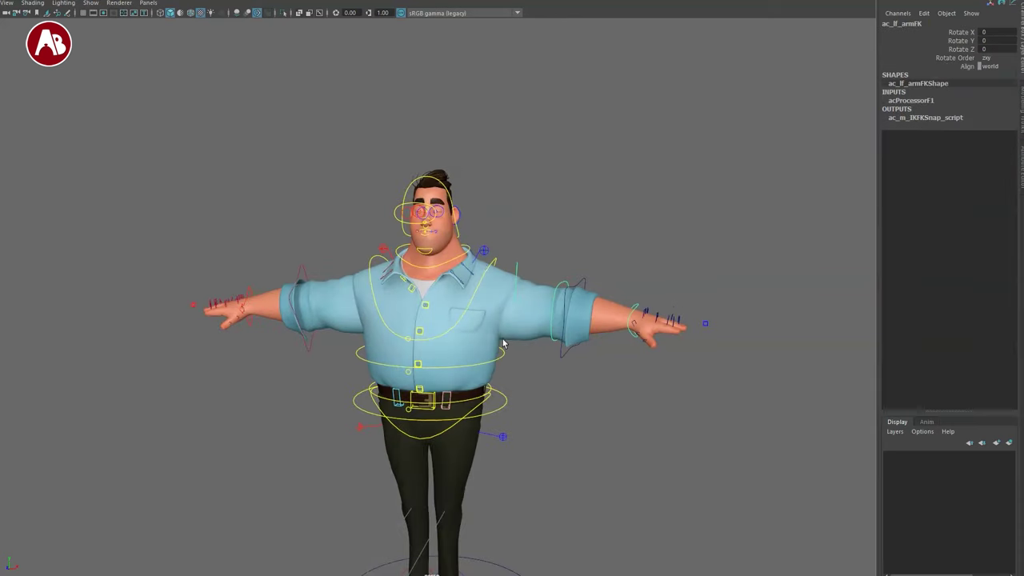
{"action": "left_click_drag", "start_coordinate": [507, 252], "coordinate": [417, 254]}
Try rotating the left shoulder control to about Rotate Z 59.227 with the FK arm, and restore the arm's pose.
{"action": "left_click", "coordinate": [482, 250]}
{"action": "key", "text": "e"}
{"action": "left_click_drag", "start_coordinate": [417, 326], "coordinate": [425, 319], "text": "alt"}
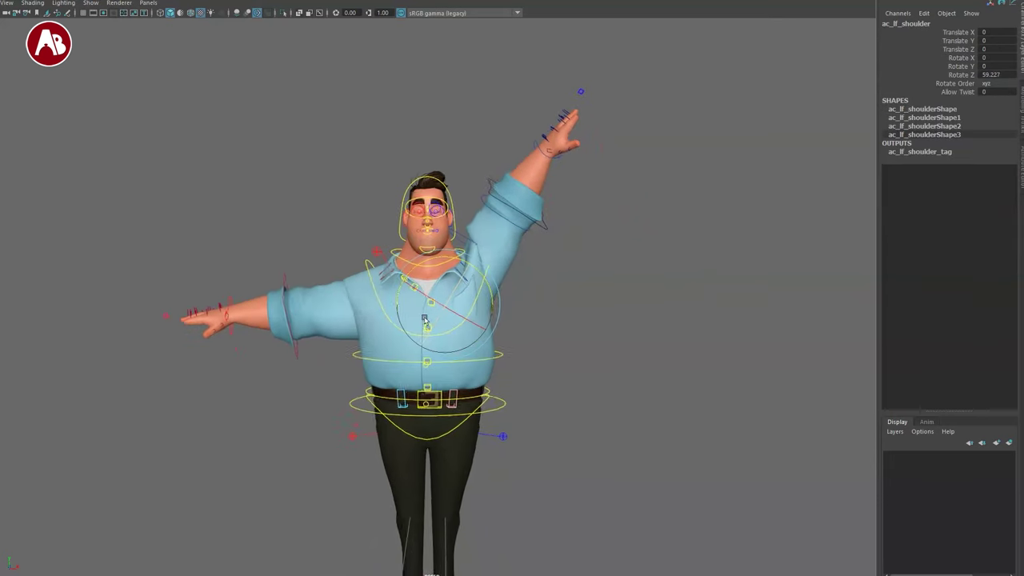
{"action": "right_click_drag", "start_coordinate": [425, 319], "coordinate": [484, 336], "text": "alt"}
{"action": "mouse_move", "coordinate": [438, 239]}
{"action": "left_mouse_down"}
{"action": "mouse_move", "coordinate": [466, 243]}
{"action": "mouse_move", "coordinate": [448, 241]}
{"action": "left_mouse_up"}
{"action": "key", "text": "q"}
{"action": "left_click_drag", "start_coordinate": [507, 315], "coordinate": [480, 313], "text": "alt"}
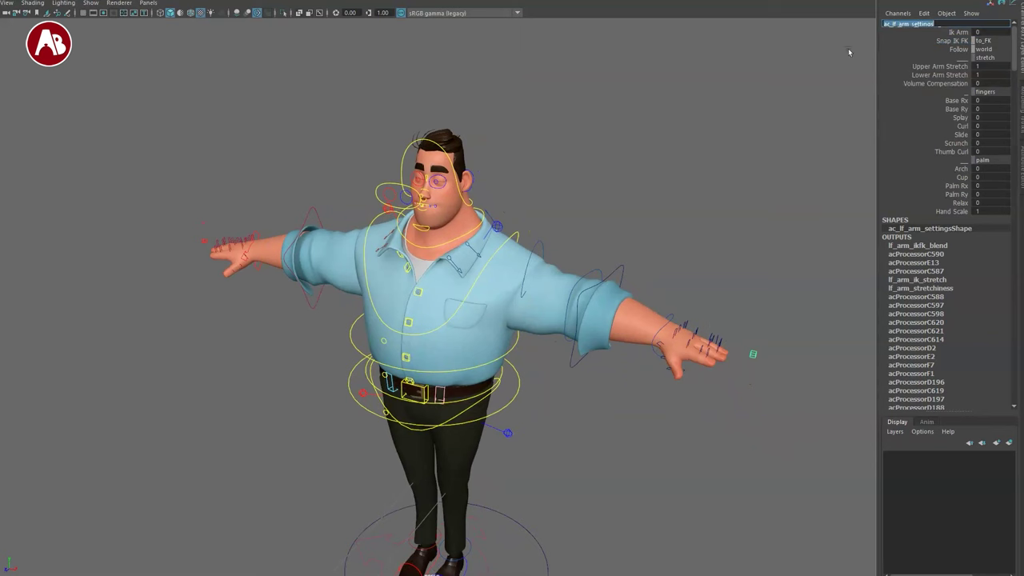
Try Pin Elbow 1 on the left arm pole control, move it to about X -20.341, Y -66.456, Z 65.666, and undo the changes.
{"action": "left_click_drag", "start_coordinate": [634, 302], "coordinate": [774, 268], "text": "alt"}
{"action": "left_click", "coordinate": [925, 56]}
{"action": "middle_click_drag", "start_coordinate": [685, 165], "coordinate": [732, 171]}
{"action": "left_click_drag", "start_coordinate": [654, 248], "coordinate": [703, 266], "text": "alt"}
{"action": "key", "text": "w"}
{"action": "left_click_drag", "start_coordinate": [704, 216], "coordinate": [590, 419]}
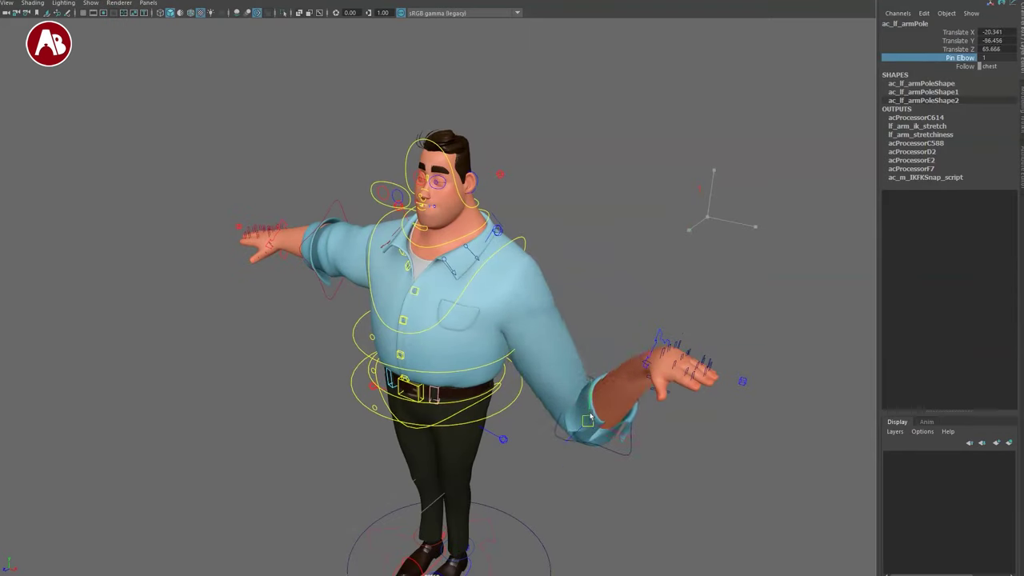
{"action": "key", "text": "ctrl+z"}
{"action": "key", "text": "ctrl+z"}
{"action": "key", "text": "ctrl+z"}
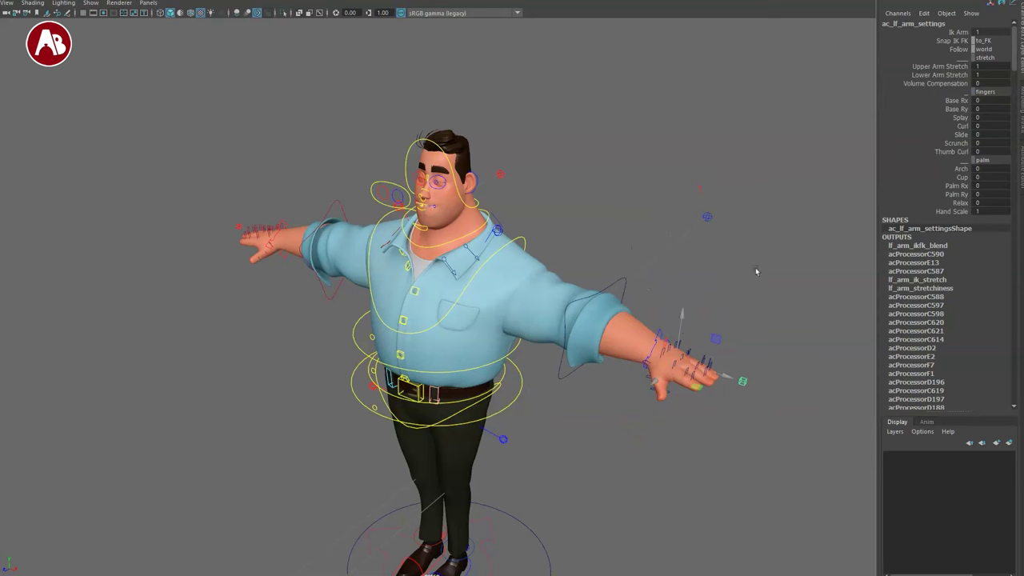
Select the left arm pole control and check its Follow options.
{"action": "left_click", "coordinate": [707, 213]}
{"action": "left_click_drag", "start_coordinate": [642, 353], "coordinate": [670, 333], "text": "alt"}
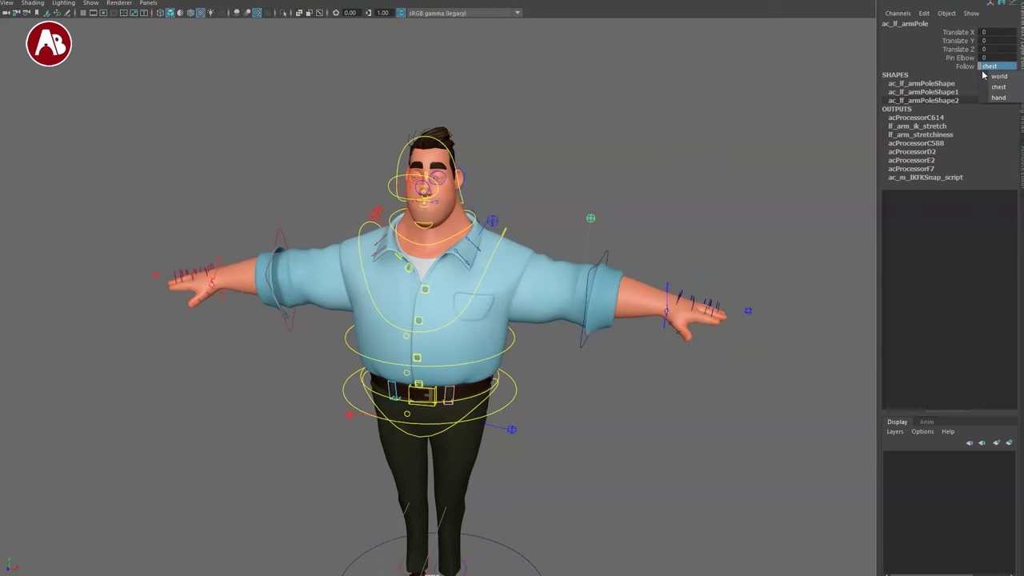
{"action": "left_click", "coordinate": [707, 117]}
{"action": "left_click_drag", "start_coordinate": [561, 374], "coordinate": [608, 332], "text": "alt"}
{"action": "right_click_drag", "start_coordinate": [608, 332], "coordinate": [632, 306], "text": "alt"}
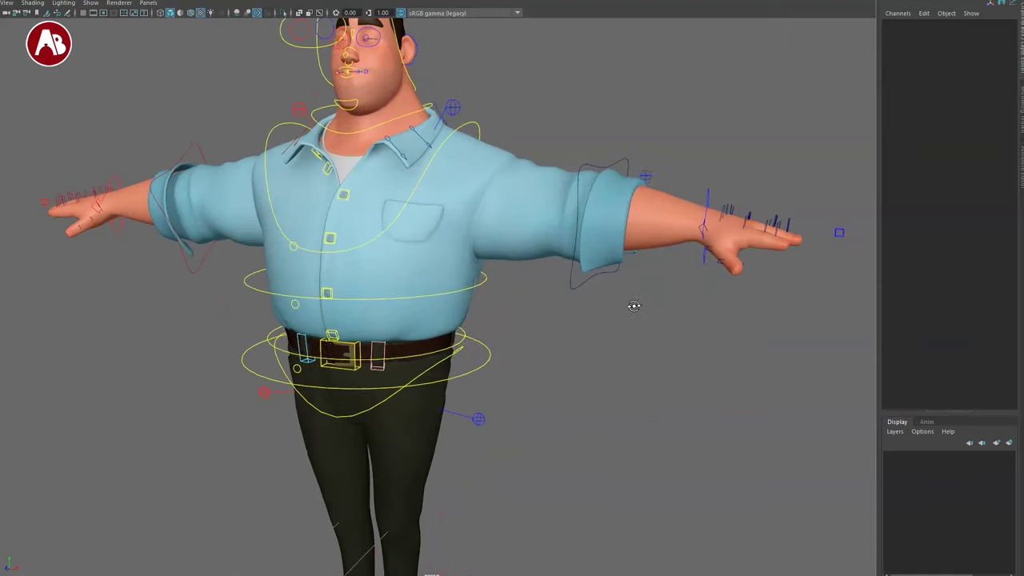
Try moving the left sleeve cuff control, and undo the move.
{"action": "left_click", "coordinate": [574, 289]}
{"action": "left_click_drag", "start_coordinate": [601, 220], "coordinate": [632, 224]}
{"action": "key", "text": "ctrl+z"}
{"action": "left_click_drag", "start_coordinate": [651, 309], "coordinate": [585, 342], "text": "alt"}
Move the left hand IK control to about X -7.374, Y 18.652, Z -13.449.
{"action": "left_click", "coordinate": [702, 301]}
{"action": "left_click", "coordinate": [706, 283]}
{"action": "left_click_drag", "start_coordinate": [676, 352], "coordinate": [612, 322], "text": "alt"}
{"action": "key", "text": "w"}
{"action": "left_click_drag", "start_coordinate": [665, 255], "coordinate": [666, 208]}
{"action": "scroll", "coordinate": [697, 368], "scroll_direction": "down", "scroll_amount": 5}
{"action": "left_click_drag", "start_coordinate": [696, 368], "coordinate": [636, 398], "text": "alt"}
{"action": "mouse_move", "coordinate": [522, 332]}
{"action": "left_mouse_down"}
{"action": "mouse_move", "coordinate": [452, 336]}
{"action": "mouse_move", "coordinate": [576, 240]}
{"action": "mouse_move", "coordinate": [445, 342]}
{"action": "mouse_move", "coordinate": [452, 334]}
{"action": "mouse_move", "coordinate": [518, 305]}
{"action": "mouse_move", "coordinate": [446, 357]}
{"action": "mouse_move", "coordinate": [537, 327]}
{"action": "left_mouse_up"}
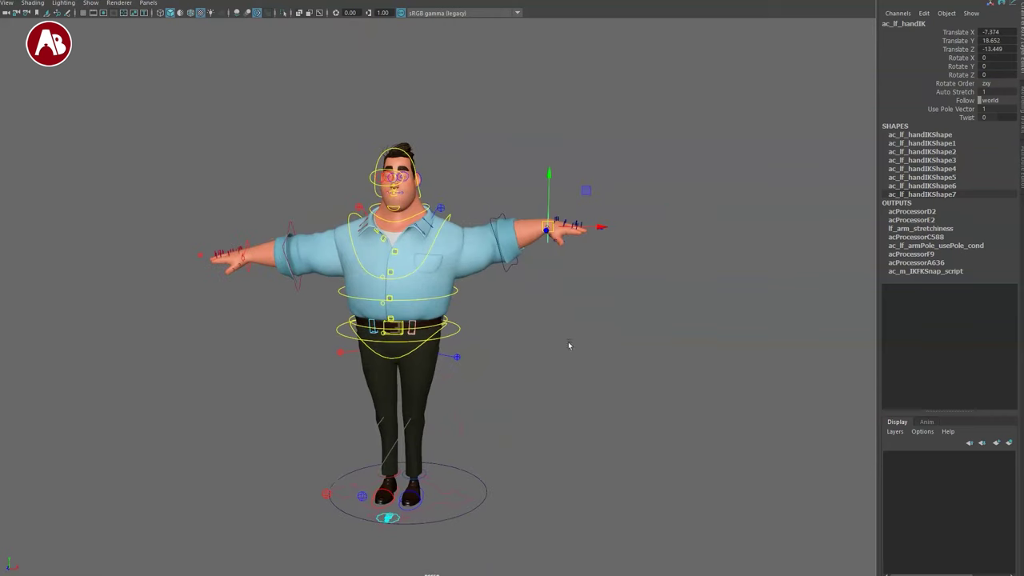
With Auto Stretch at 0, move the left hand IK control to about X 80.932, Y 10.731, Z -12.505, and set Auto Stretch to 1.
{"action": "left_click_drag", "start_coordinate": [546, 228], "coordinate": [532, 184]}
{"action": "left_click_drag", "start_coordinate": [634, 263], "coordinate": [531, 297], "text": "alt"}
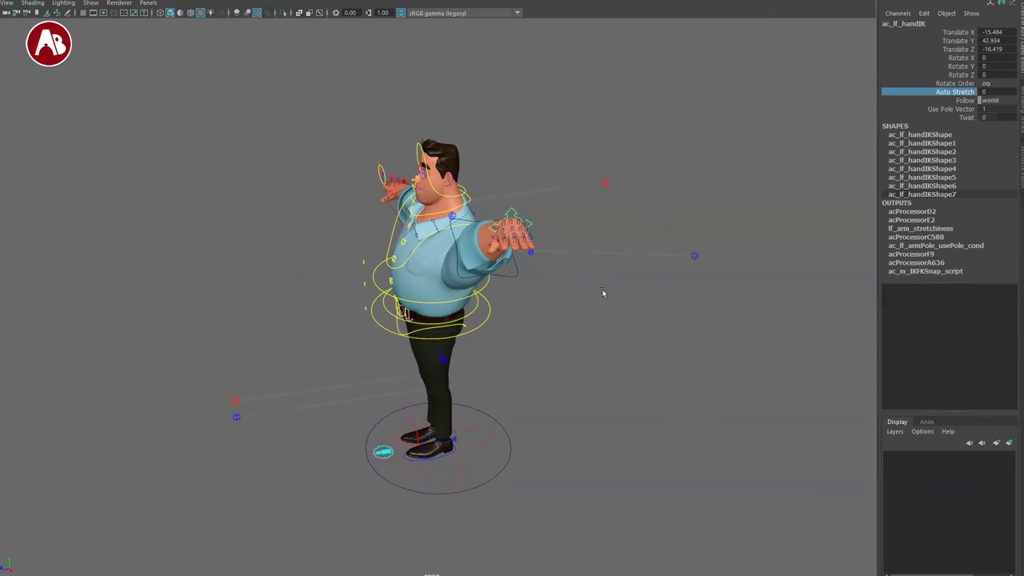
{"action": "left_click_drag", "start_coordinate": [603, 293], "coordinate": [681, 317], "text": "alt"}
{"action": "middle_click_drag", "start_coordinate": [536, 181], "coordinate": [718, 244]}
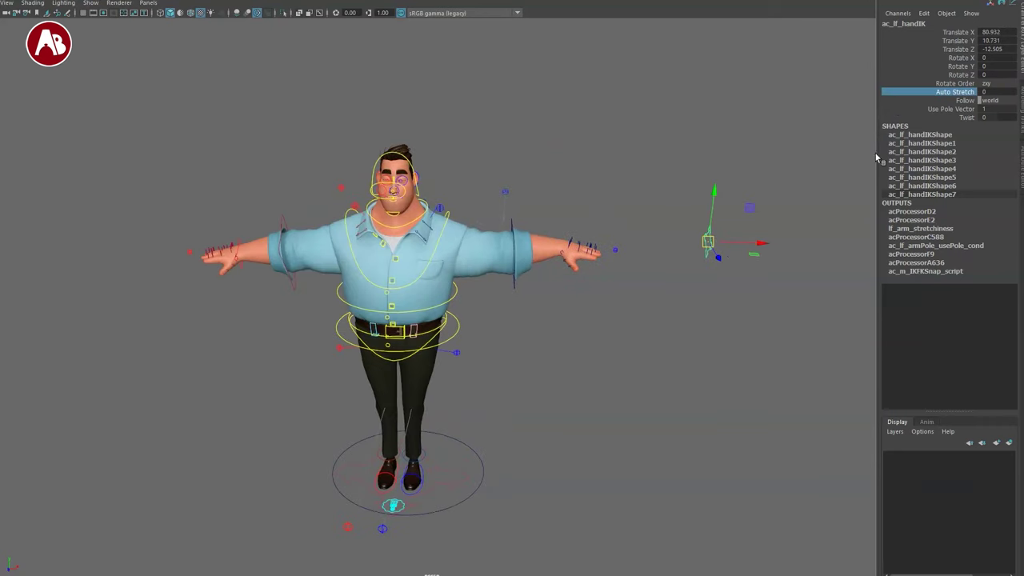
{"action": "middle_click_drag", "start_coordinate": [617, 114], "coordinate": [811, 139]}
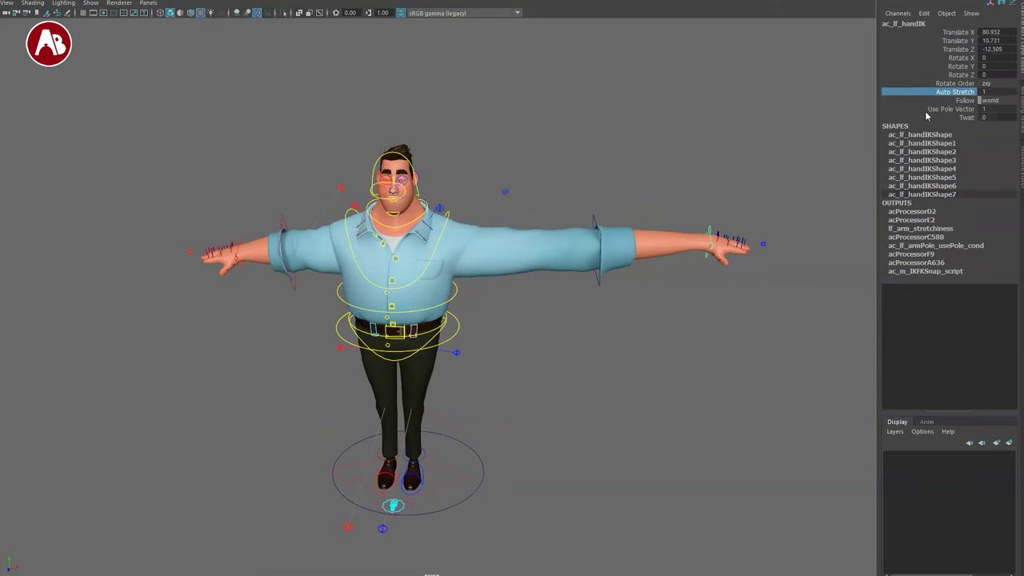
Set the left hand IK control's Use Pole Vector to 0 and move it to about X -12.126, Y 7.644, Z 17.743.
{"action": "left_click", "coordinate": [924, 111]}
{"action": "left_click_drag", "start_coordinate": [664, 260], "coordinate": [624, 286], "text": "alt"}
{"action": "left_click_drag", "start_coordinate": [708, 372], "coordinate": [633, 306]}
{"action": "left_click_drag", "start_coordinate": [594, 210], "coordinate": [561, 239]}
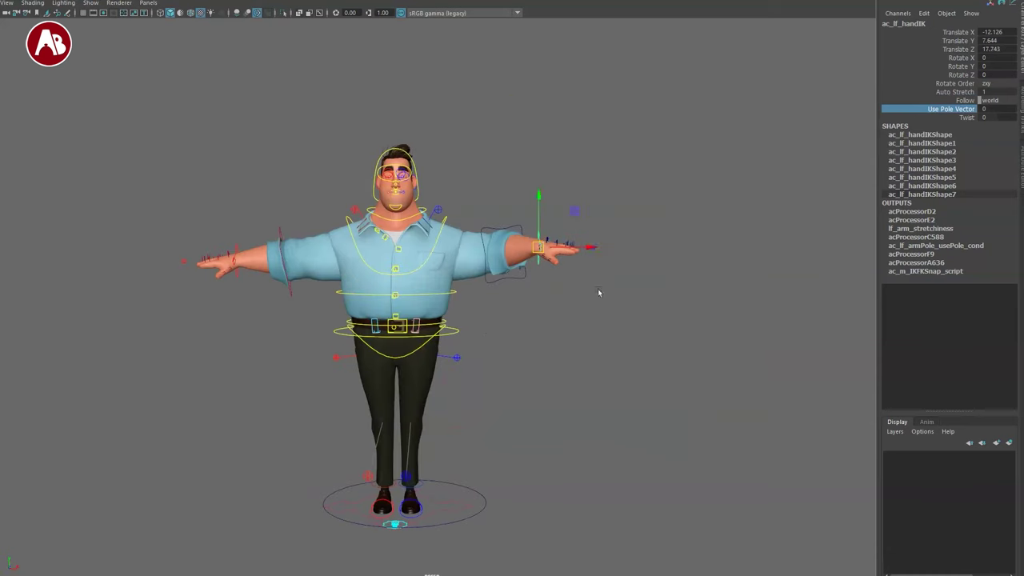
Try the left hand IK control's Twist, and undo it together with the preceding Use Pole Vector and position changes.
{"action": "left_click_drag", "start_coordinate": [864, 188], "coordinate": [806, 219], "text": "alt"}
{"action": "left_click", "coordinate": [928, 110]}
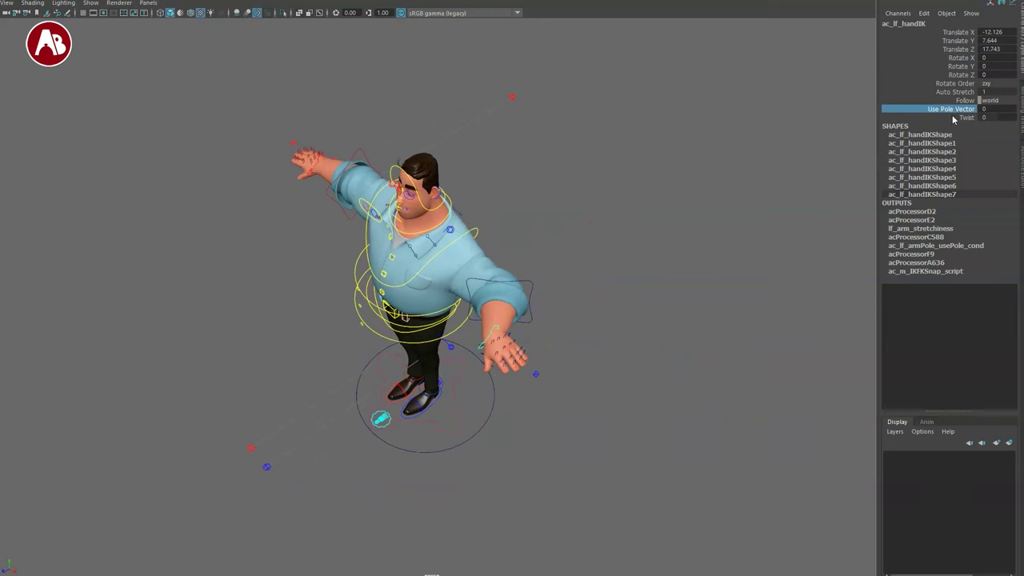
{"action": "middle_click_drag", "start_coordinate": [572, 268], "coordinate": [640, 326]}
{"action": "key", "text": "ctrl+z"}
{"action": "key", "text": "ctrl+z"}
{"action": "key", "text": "ctrl+z"}
{"action": "key", "text": "ctrl+z"}
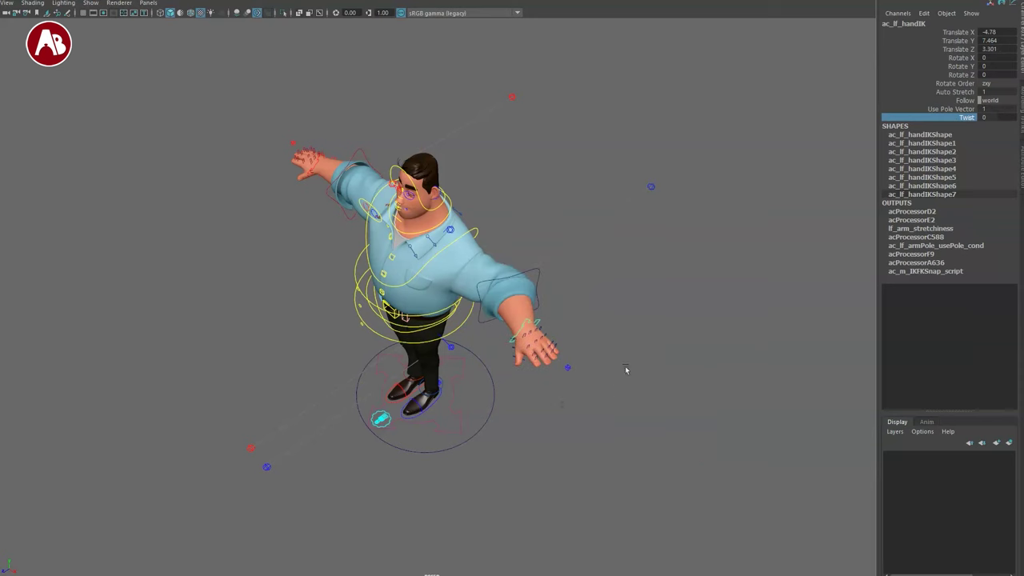
{"action": "key", "text": "ctrl+z"}
Select the left arm settings control, try rotating the fingers with Base Rx, and undo the change.
{"action": "left_click_drag", "start_coordinate": [567, 399], "coordinate": [722, 206]}
{"action": "right_click_drag", "start_coordinate": [722, 206], "coordinate": [774, 231], "text": "alt"}
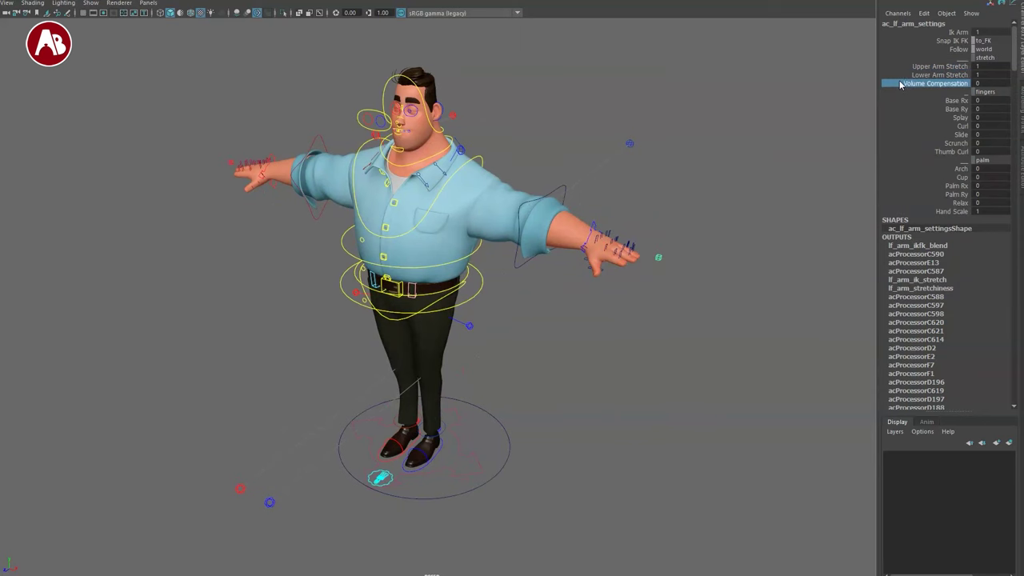
{"action": "right_click_drag", "start_coordinate": [567, 284], "coordinate": [679, 447], "text": "alt"}
{"action": "middle_click_drag", "start_coordinate": [632, 248], "coordinate": [370, 389], "text": "alt"}
{"action": "left_click_drag", "start_coordinate": [531, 248], "coordinate": [570, 234], "text": "alt"}
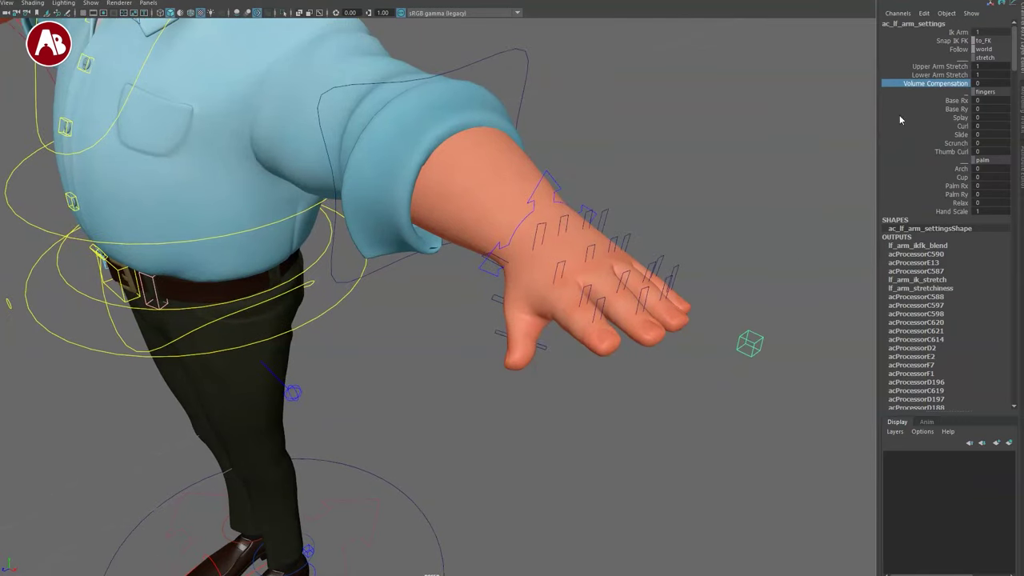
{"action": "left_click", "coordinate": [939, 101]}
{"action": "middle_click_drag", "start_coordinate": [801, 133], "coordinate": [738, 160]}
{"action": "key", "text": "ctrl+z"}
Try rotating the left hand's fingers with Base Ry, and undo the change.
{"action": "left_click", "coordinate": [917, 108]}
{"action": "middle_click_drag", "start_coordinate": [737, 113], "coordinate": [880, 124]}
{"action": "middle_click_drag", "start_coordinate": [738, 115], "coordinate": [861, 149]}
{"action": "key", "text": "ctrl+z"}
Try the left fingers' Slide at 6.7, check the hand from the side, and undo the change.
{"action": "left_click", "coordinate": [927, 134]}
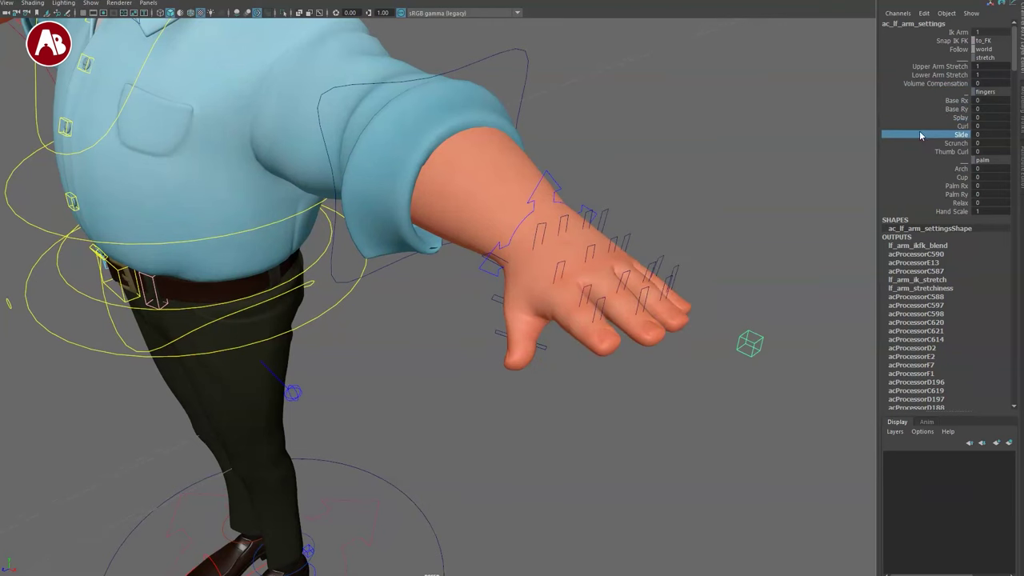
{"action": "middle_click_drag", "start_coordinate": [756, 110], "coordinate": [827, 166]}
{"action": "key", "text": "ctrl+z"}
{"action": "left_click", "coordinate": [937, 136]}
{"action": "left_click_drag", "start_coordinate": [718, 221], "coordinate": [742, 202], "text": "alt"}
{"action": "middle_click_drag", "start_coordinate": [704, 196], "coordinate": [674, 238], "text": "alt"}
{"action": "left_click_drag", "start_coordinate": [693, 233], "coordinate": [685, 228], "text": "alt"}
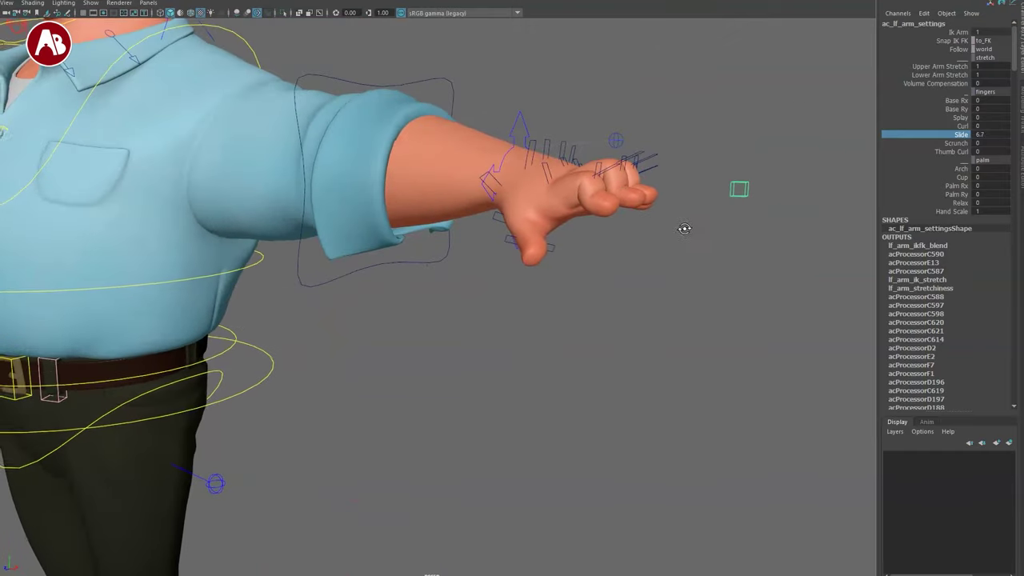
{"action": "key", "text": "ctrl+z"}
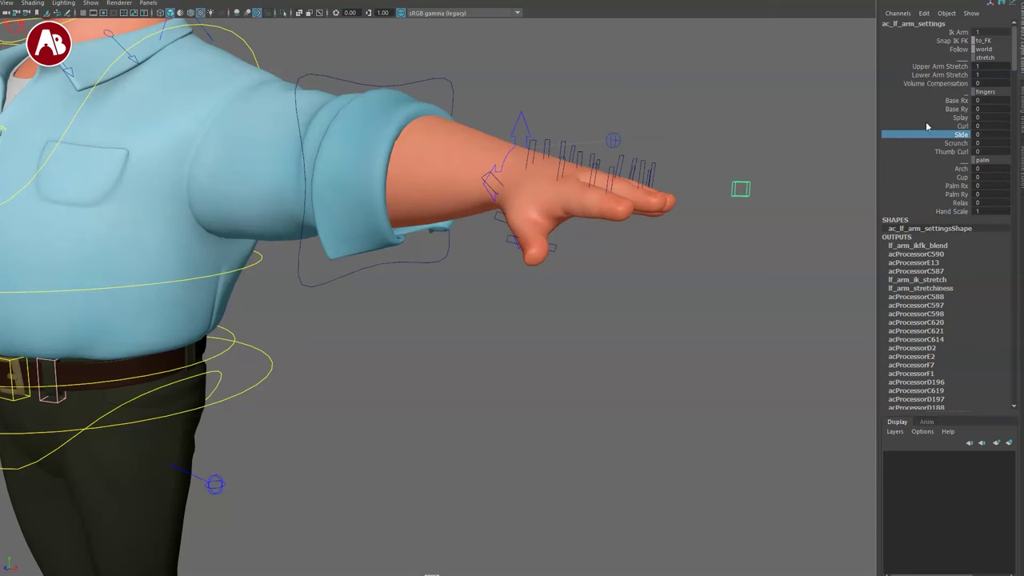
Try the left hand's Scrunch and Thumb Curl attributes, undoing each change.
{"action": "left_click", "coordinate": [928, 142]}
{"action": "middle_click_drag", "start_coordinate": [724, 163], "coordinate": [764, 182]}
{"action": "left_click_drag", "start_coordinate": [816, 199], "coordinate": [777, 202], "text": "alt"}
{"action": "key", "text": "ctrl+z"}
{"action": "left_click", "coordinate": [931, 151]}
{"action": "middle_click_drag", "start_coordinate": [760, 132], "coordinate": [800, 174]}
{"action": "key", "text": "ctrl+z"}
Try the left palm's Arch at 12.4 and its Cup attribute, undoing each change.
{"action": "left_click_drag", "start_coordinate": [781, 200], "coordinate": [763, 183], "text": "alt"}
{"action": "middle_click_drag", "start_coordinate": [722, 142], "coordinate": [821, 184]}
{"action": "left_click_drag", "start_coordinate": [821, 184], "coordinate": [772, 220], "text": "alt"}
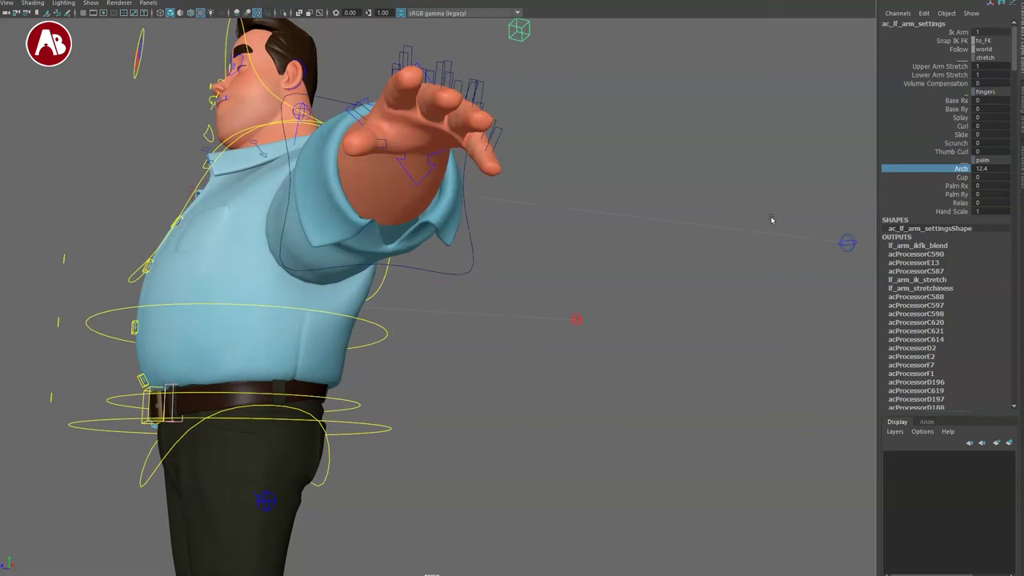
{"action": "key", "text": "ctrl+z"}
{"action": "left_click", "coordinate": [925, 179]}
{"action": "middle_click_drag", "start_coordinate": [739, 145], "coordinate": [894, 202]}
{"action": "key", "text": "ctrl+z"}
Try rotating the left palm with Palm Rx and Palm Ry, undoing each change.
{"action": "left_click", "coordinate": [931, 187]}
{"action": "middle_click_drag", "start_coordinate": [715, 147], "coordinate": [696, 136]}
{"action": "key", "text": "ctrl+z"}
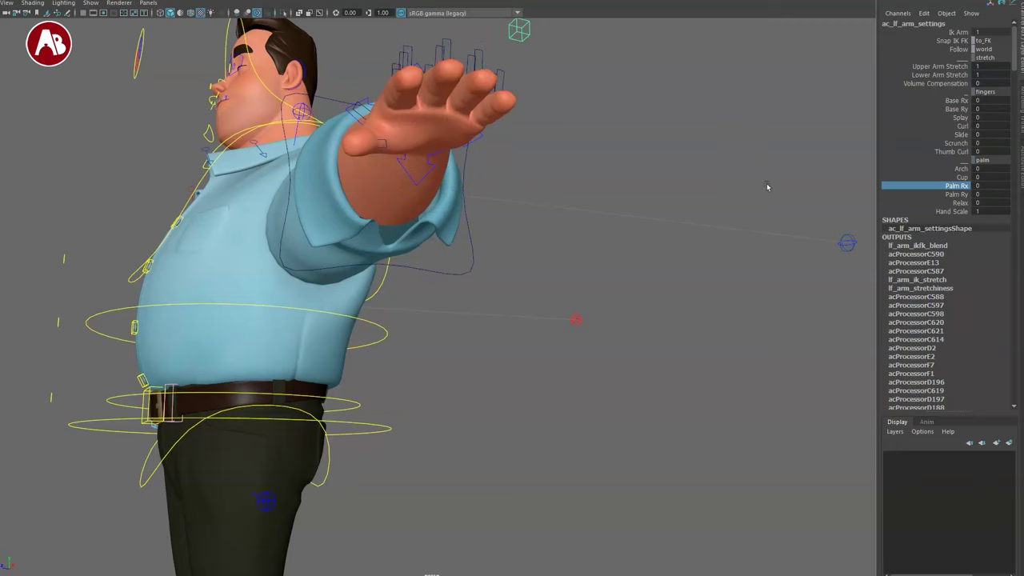
{"action": "left_click_drag", "start_coordinate": [748, 184], "coordinate": [769, 202], "text": "alt"}
{"action": "middle_click_drag", "start_coordinate": [794, 214], "coordinate": [777, 192]}
{"action": "key", "text": "ctrl+z"}
{"action": "left_click", "coordinate": [930, 195]}
{"action": "middle_click_drag", "start_coordinate": [765, 152], "coordinate": [817, 186]}
{"action": "key", "text": "ctrl+z"}
Try the left hand's Relax at 10, view the pose from the front, and undo the change.
{"action": "left_click", "coordinate": [935, 203]}
{"action": "middle_click_drag", "start_coordinate": [760, 206], "coordinate": [807, 213]}
{"action": "left_click_drag", "start_coordinate": [736, 214], "coordinate": [802, 203], "text": "alt"}
{"action": "left_click_drag", "start_coordinate": [818, 202], "coordinate": [803, 207], "text": "alt"}
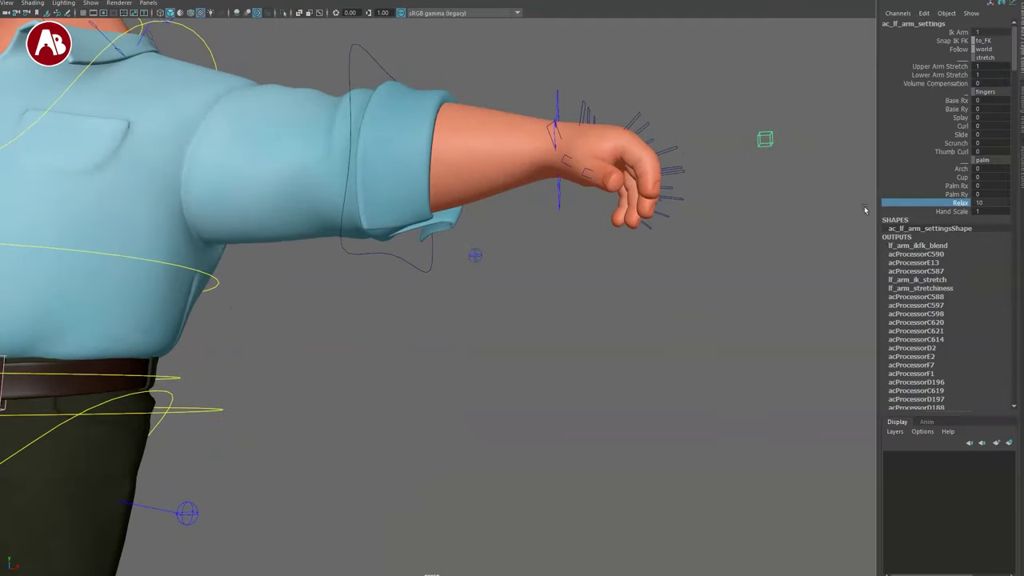
{"action": "key", "text": "ctrl+z"}
Try the left hand's Hand Scale at 5.7, and undo the scaling.
{"action": "left_click", "coordinate": [935, 212]}
{"action": "middle_click_drag", "start_coordinate": [701, 222], "coordinate": [680, 296]}
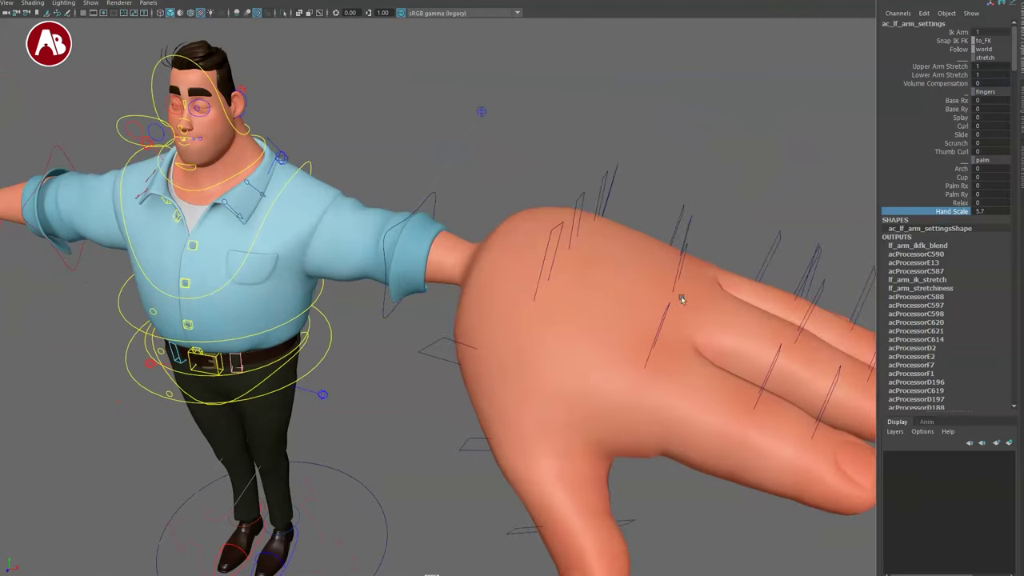
{"action": "right_click_drag", "start_coordinate": [681, 295], "coordinate": [603, 196], "text": "alt"}
{"action": "key", "text": "ctrl+z"}
{"action": "key", "text": "ctrl+z"}
Select the left pinky controls, try moving and rotating them, and undo the changes.
{"action": "left_click_drag", "start_coordinate": [484, 229], "coordinate": [462, 327]}
{"action": "right_click_drag", "start_coordinate": [461, 327], "coordinate": [569, 413], "text": "alt"}
{"action": "middle_click_drag", "start_coordinate": [568, 413], "coordinate": [615, 350], "text": "alt"}
{"action": "left_click", "coordinate": [586, 253]}
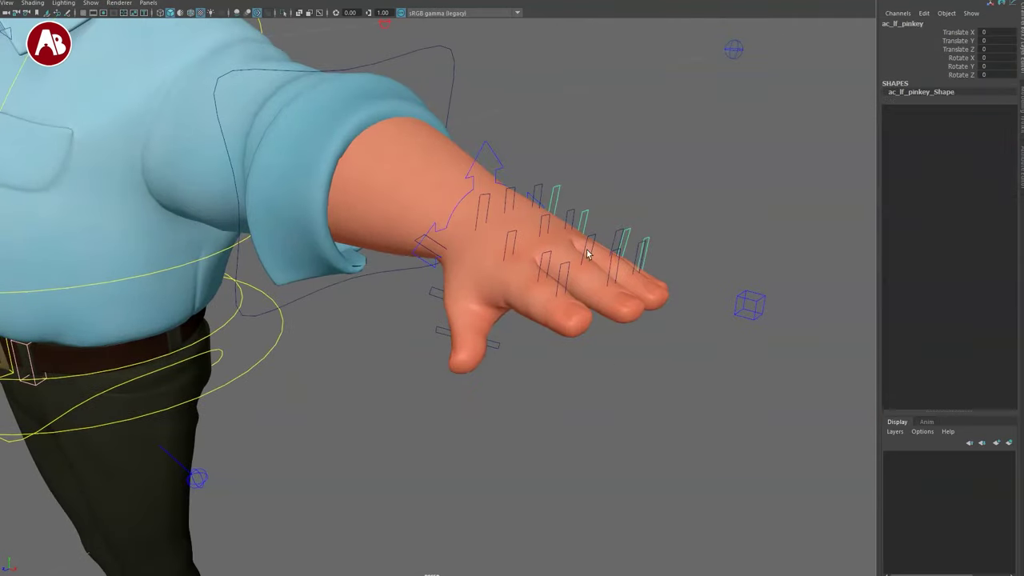
{"action": "left_click_drag", "start_coordinate": [611, 266], "coordinate": [457, 223], "text": "alt"}
{"action": "key", "text": "e"}
{"action": "key", "text": "w"}
{"action": "left_click_drag", "start_coordinate": [423, 191], "coordinate": [596, 233]}
{"action": "key", "text": "ctrl+z"}
{"action": "key", "text": "e"}
{"action": "key", "text": "ctrl+z"}
{"action": "left_click_drag", "start_coordinate": [555, 197], "coordinate": [636, 259]}
{"action": "key", "text": "ctrl+z"}
Try adjusting several left finger controls together, and undo the change.
{"action": "left_click_drag", "start_coordinate": [690, 123], "coordinate": [550, 329]}
{"action": "left_click_drag", "start_coordinate": [550, 330], "coordinate": [640, 246], "text": "alt"}
{"action": "left_click_drag", "start_coordinate": [664, 280], "coordinate": [520, 321]}
{"action": "key", "text": "ctrl+z"}
{"action": "key", "text": "ctrl+z"}
{"action": "left_click", "coordinate": [589, 316]}
Select the left arm settings control and set the fingers' Curl to 4.9 to form a fist.
{"action": "left_click_drag", "start_coordinate": [698, 276], "coordinate": [727, 241]}
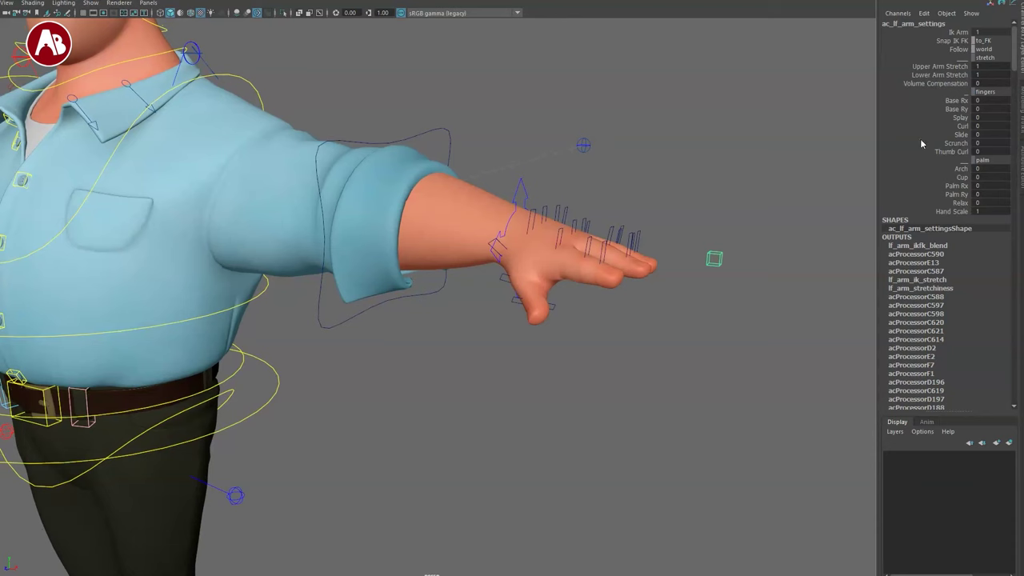
{"action": "mouse_move", "coordinate": [649, 149]}
{"action": "middle_mouse_down"}
{"action": "mouse_move", "coordinate": [730, 168]}
{"action": "mouse_move", "coordinate": [662, 160]}
{"action": "mouse_move", "coordinate": [578, 130]}
{"action": "mouse_move", "coordinate": [649, 167]}
{"action": "middle_mouse_up"}
{"action": "left_click_drag", "start_coordinate": [614, 270], "coordinate": [592, 245], "text": "alt"}
{"action": "middle_click_drag", "start_coordinate": [592, 245], "coordinate": [657, 216], "text": "alt"}
{"action": "right_click_drag", "start_coordinate": [658, 216], "coordinate": [772, 269], "text": "alt"}
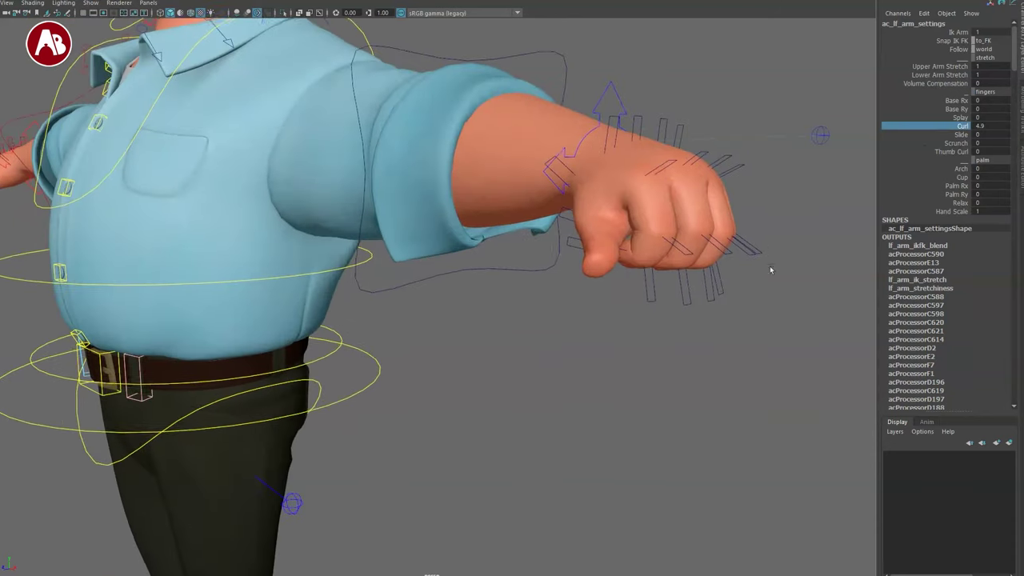
Try rotating the left index finger's base control on the fist, and undo the rotation and the finger curl.
{"action": "left_click", "coordinate": [673, 168]}
{"action": "key", "text": "e"}
{"action": "left_click_drag", "start_coordinate": [666, 174], "coordinate": [700, 209]}
{"action": "left_click_drag", "start_coordinate": [723, 241], "coordinate": [661, 191], "text": "alt"}
{"action": "key", "text": "ctrl+z"}
{"action": "key", "text": "ctrl+z"}
{"action": "key", "text": "ctrl+z"}
{"action": "key", "text": "ctrl+z"}
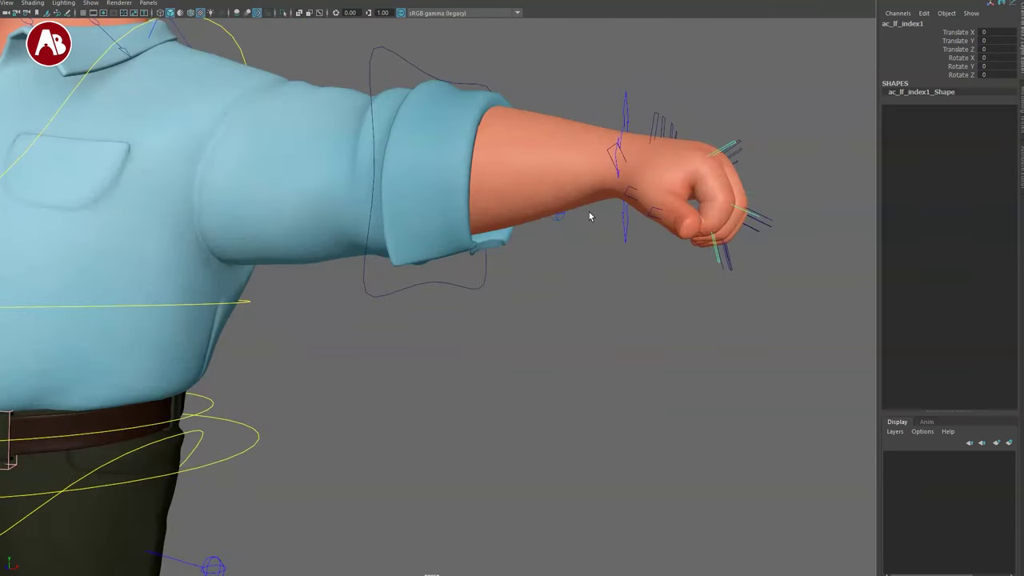
{"action": "key", "text": "ctrl+z"}
{"action": "key", "text": "ctrl+z"}
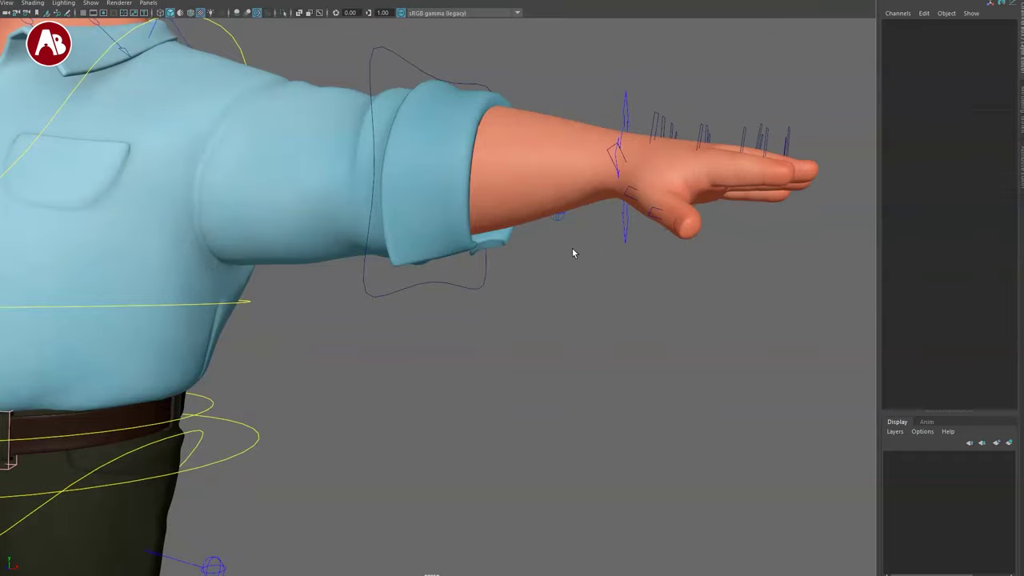
Examine the torso mesh in wireframe and the shaded head and neck from the front.
{"action": "key", "text": "4"}
{"action": "middle_click_drag", "start_coordinate": [470, 245], "coordinate": [555, 275], "text": "alt"}
{"action": "right_click_drag", "start_coordinate": [555, 274], "coordinate": [516, 246], "text": "alt"}
{"action": "middle_click_drag", "start_coordinate": [368, 278], "coordinate": [637, 253], "text": "alt"}
{"action": "left_click_drag", "start_coordinate": [436, 276], "coordinate": [480, 277], "text": "alt"}
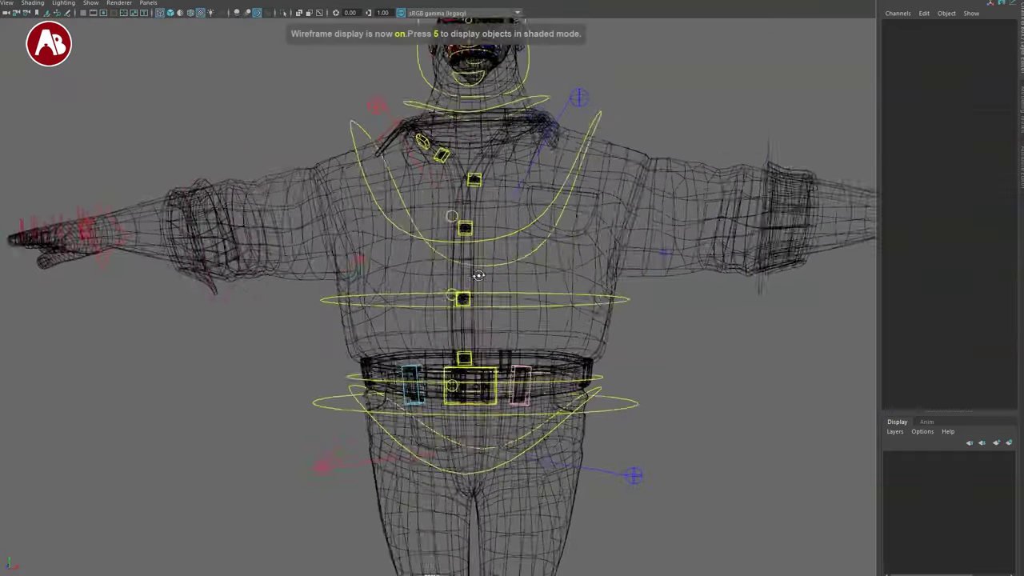
{"action": "right_click_drag", "start_coordinate": [480, 276], "coordinate": [452, 260], "text": "alt"}
{"action": "middle_click_drag", "start_coordinate": [500, 218], "coordinate": [569, 210], "text": "alt"}
{"action": "mouse_move", "coordinate": [340, 246]}
{"action": "left_mouse_down", "text": "alt"}
{"action": "mouse_move", "coordinate": [489, 231]}
{"action": "mouse_move", "coordinate": [451, 263]}
{"action": "left_mouse_up", "text": "alt"}
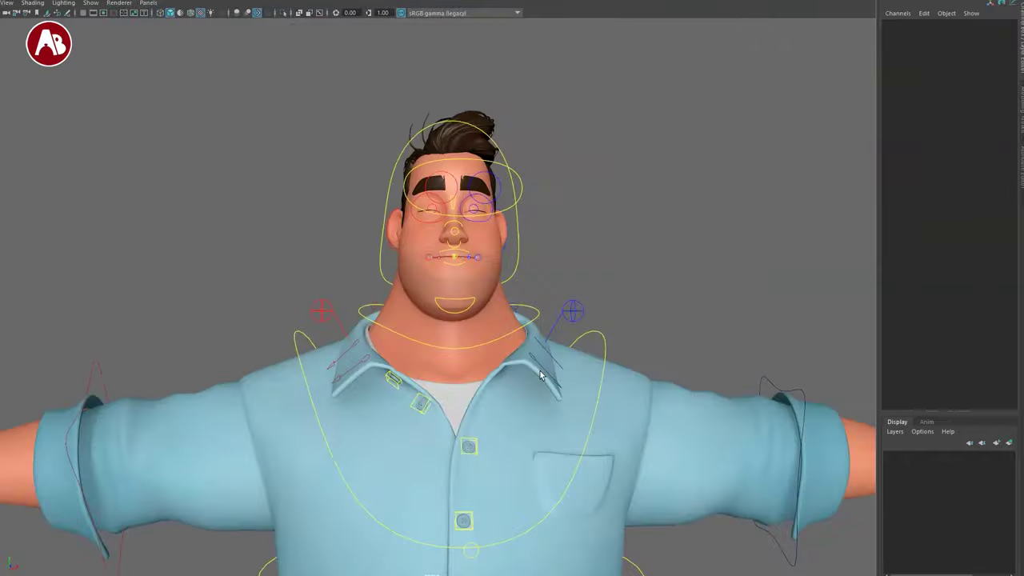
{"action": "mouse_move", "coordinate": [516, 312]}
{"action": "left_mouse_down", "text": "alt"}
{"action": "mouse_move", "coordinate": [544, 314]}
{"action": "mouse_move", "coordinate": [504, 280]}
{"action": "left_mouse_up", "text": "alt"}
Select the neck control, try rotating it, and undo the rotation.
{"action": "left_click", "coordinate": [566, 261]}
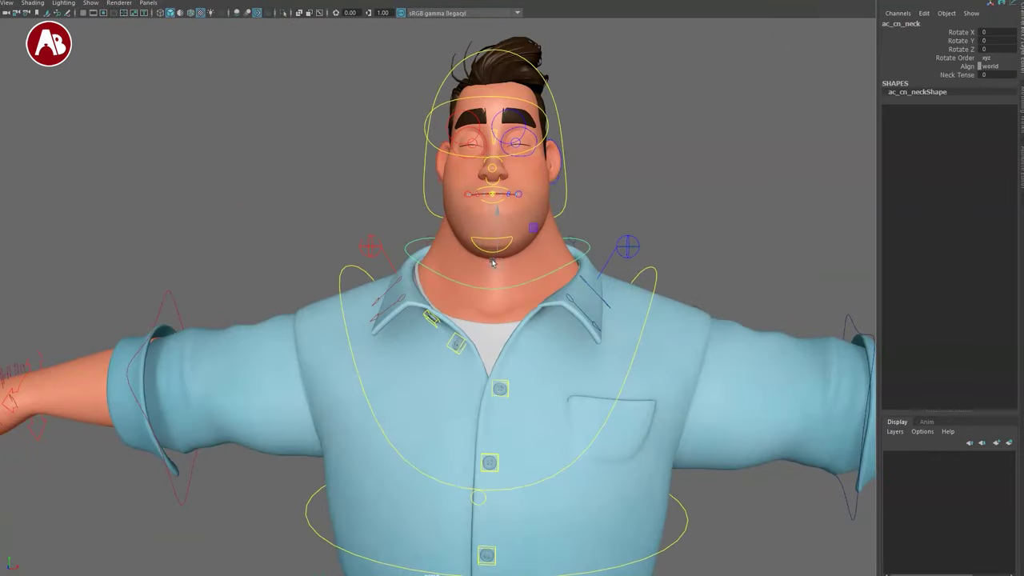
{"action": "left_click_drag", "start_coordinate": [500, 242], "coordinate": [513, 223]}
{"action": "key", "text": "ctrl+z"}
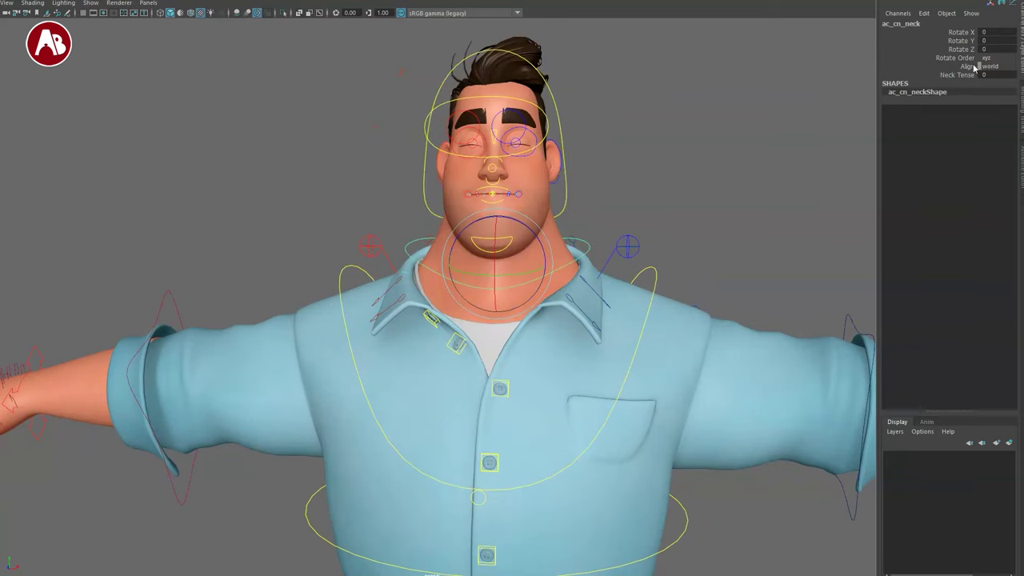
Set the neck control's Neck Tense to 1 and check the neck in wireframe and textured display.
{"action": "left_click", "coordinate": [948, 74]}
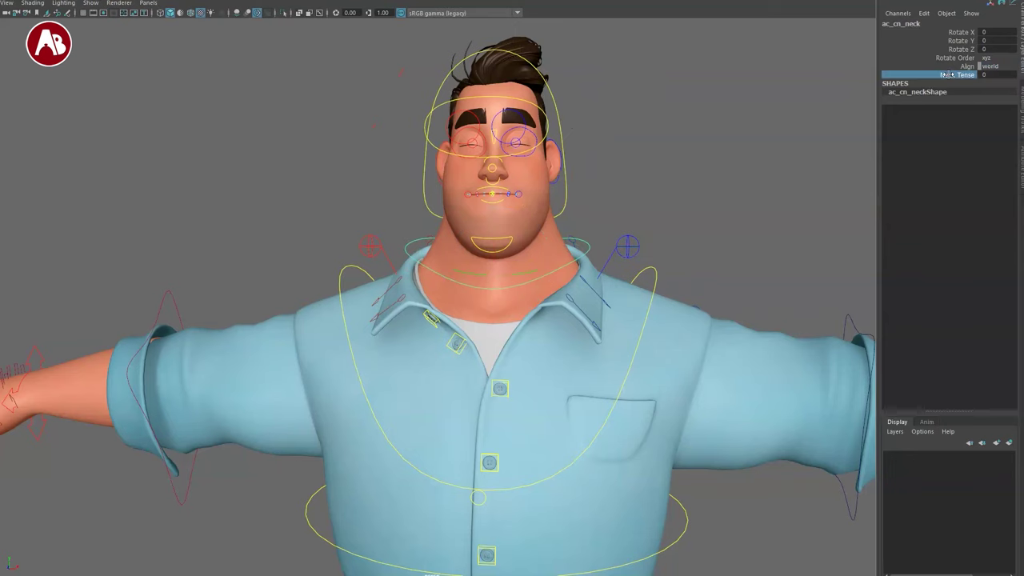
{"action": "right_click_drag", "start_coordinate": [533, 316], "coordinate": [606, 359], "text": "alt"}
{"action": "middle_click_drag", "start_coordinate": [519, 237], "coordinate": [576, 264], "text": "alt"}
{"action": "left_click_drag", "start_coordinate": [590, 301], "coordinate": [604, 312], "text": "alt"}
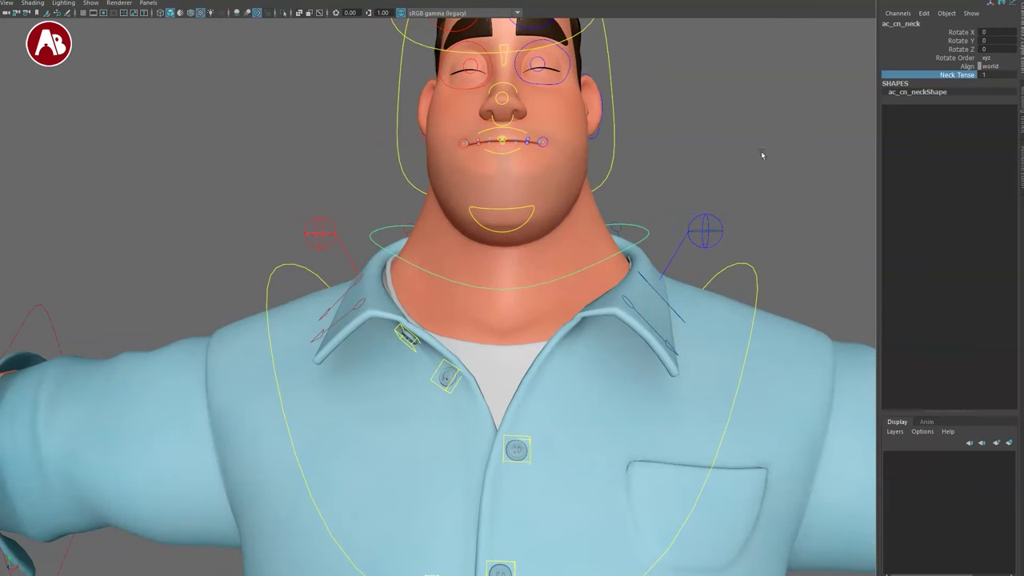
{"action": "key", "text": "4"}
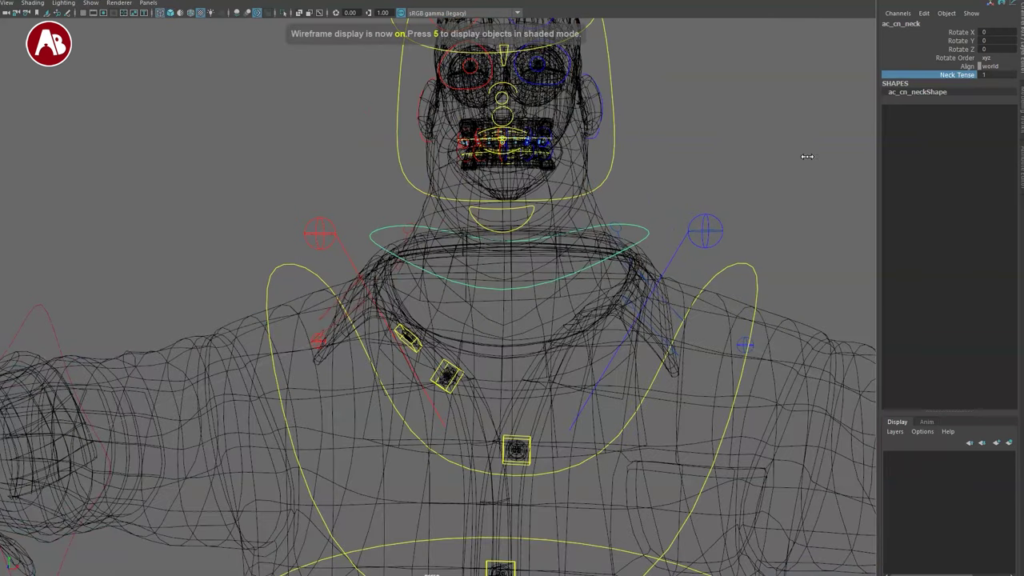
{"action": "key", "text": "6"}
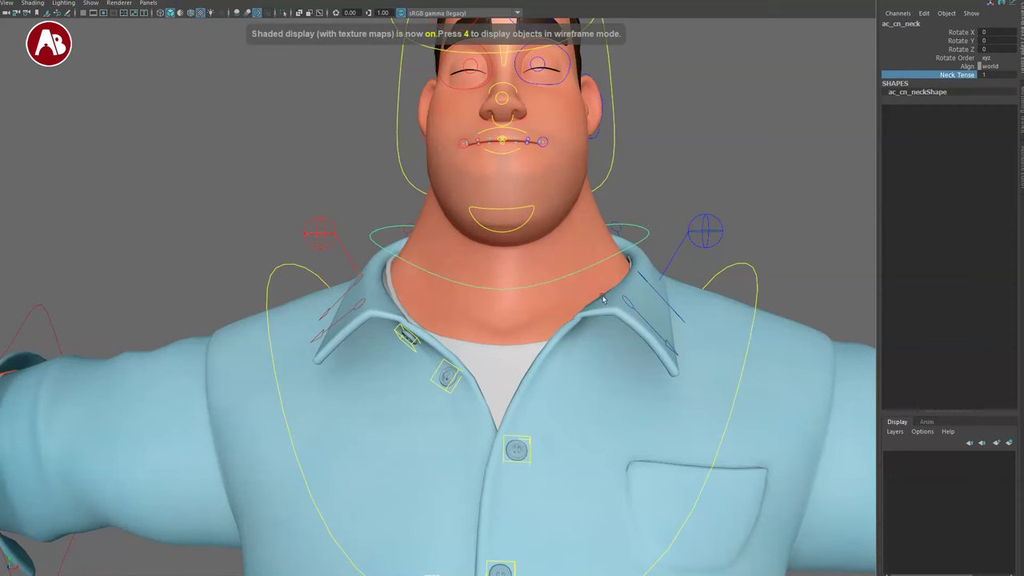
{"action": "middle_click_drag", "start_coordinate": [576, 261], "coordinate": [555, 357], "text": "alt"}
{"action": "right_click_drag", "start_coordinate": [555, 357], "coordinate": [544, 297], "text": "alt"}
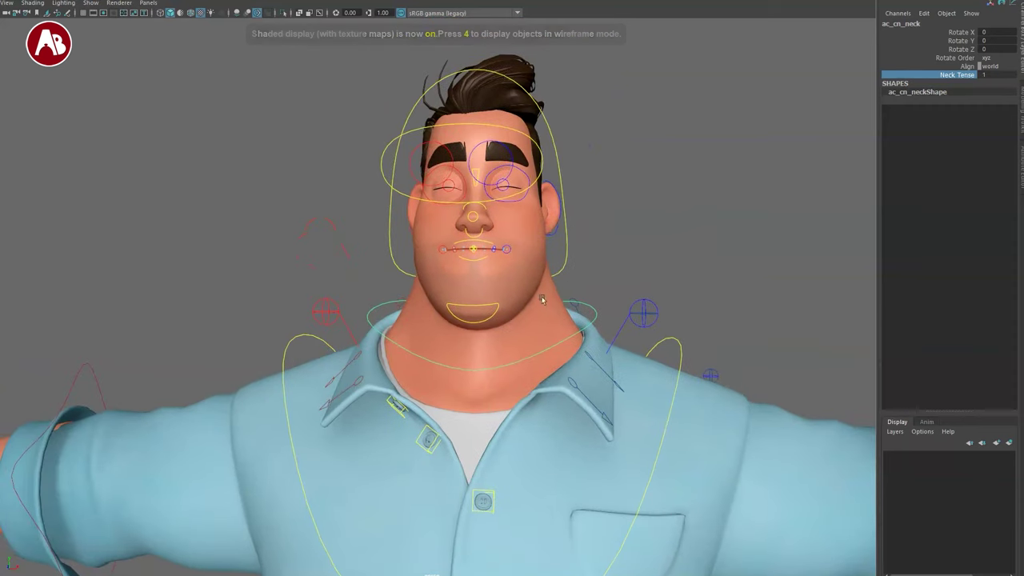
{"action": "middle_click_drag", "start_coordinate": [568, 316], "coordinate": [569, 305], "text": "alt"}
{"action": "mouse_move", "coordinate": [512, 303]}
{"action": "left_mouse_down", "text": "alt"}
{"action": "mouse_move", "coordinate": [488, 297]}
{"action": "mouse_move", "coordinate": [656, 301]}
{"action": "mouse_move", "coordinate": [503, 306]}
{"action": "left_mouse_up", "text": "alt"}
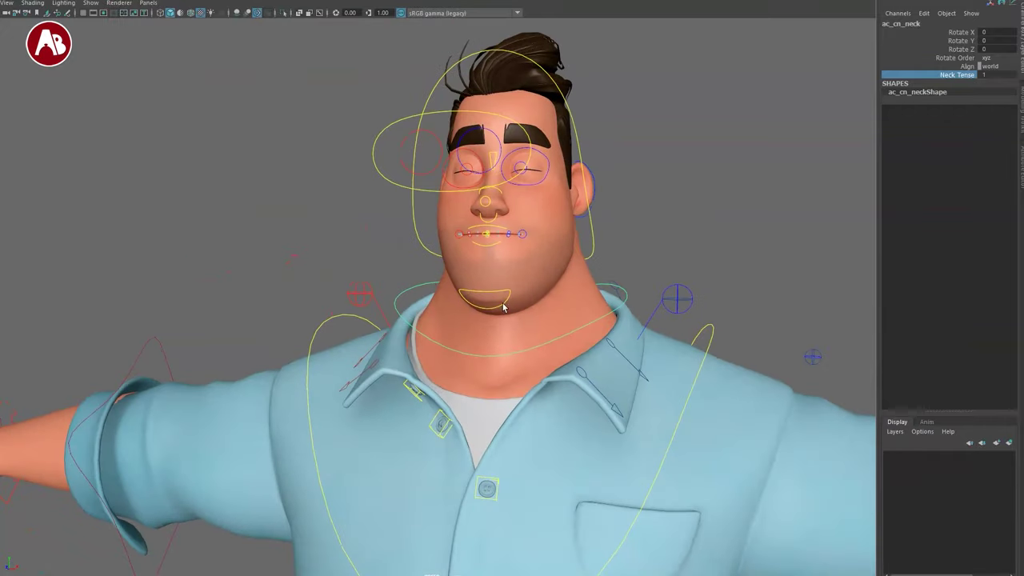
Try rotating the neck control with Neck Tense at 1, and undo the rotation.
{"action": "left_click", "coordinate": [581, 206]}
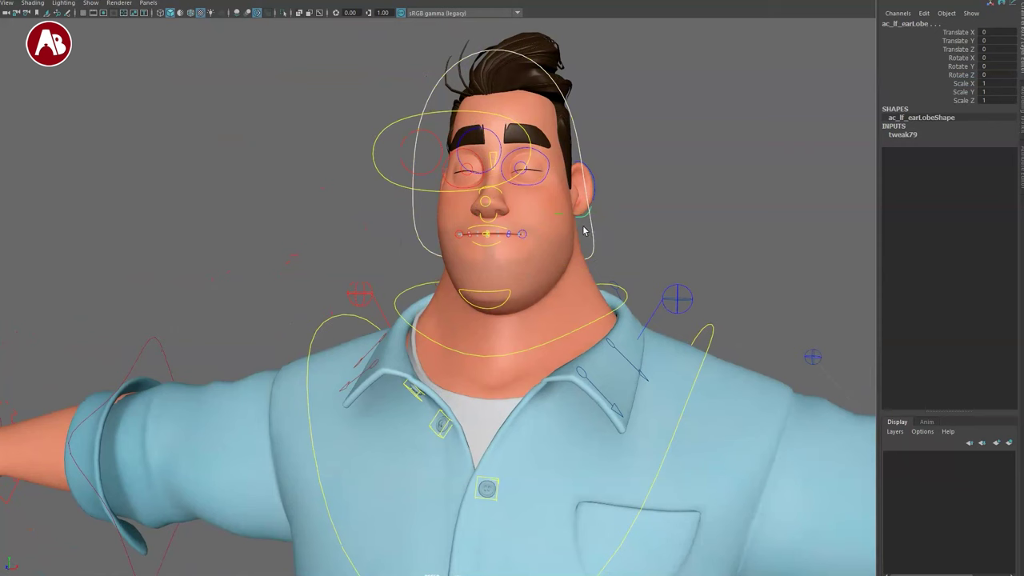
{"action": "left_click", "coordinate": [627, 323]}
{"action": "left_click", "coordinate": [626, 297]}
{"action": "left_click_drag", "start_coordinate": [504, 312], "coordinate": [547, 225]}
{"action": "key", "text": "ctrl+z"}
Rotate the head control to about Z -3.135 and move it to about X -4.187, Y 8.887, Z -0.607.
{"action": "left_click", "coordinate": [593, 238]}
{"action": "key", "text": "w"}
{"action": "right_click_drag", "start_coordinate": [617, 361], "coordinate": [468, 258], "text": "alt"}
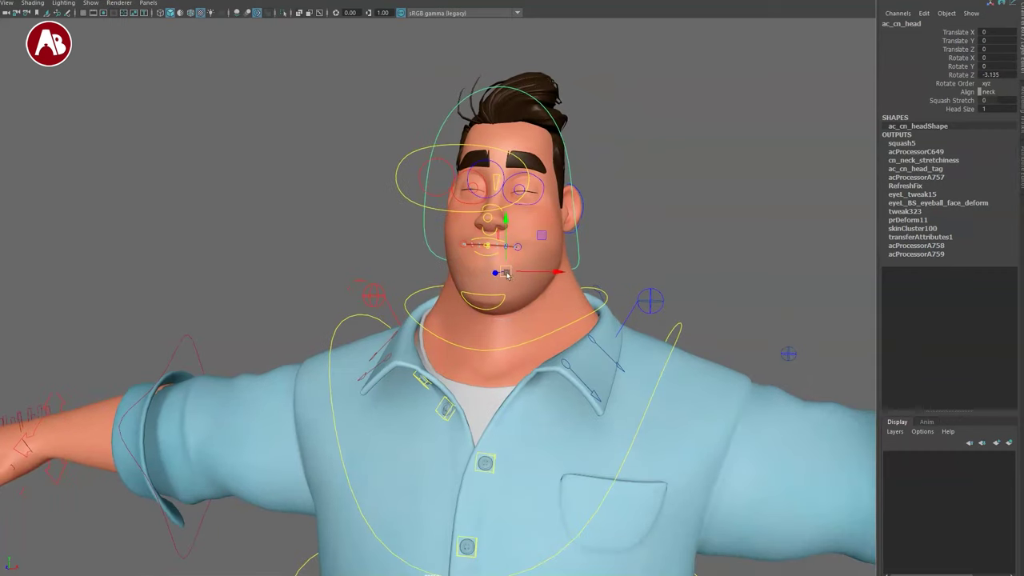
{"action": "left_click_drag", "start_coordinate": [507, 275], "coordinate": [481, 218]}
{"action": "right_click_drag", "start_coordinate": [535, 272], "coordinate": [524, 267], "text": "alt"}
{"action": "middle_click_drag", "start_coordinate": [532, 276], "coordinate": [568, 334], "text": "alt"}
{"action": "left_click_drag", "start_coordinate": [568, 333], "coordinate": [539, 307], "text": "alt"}
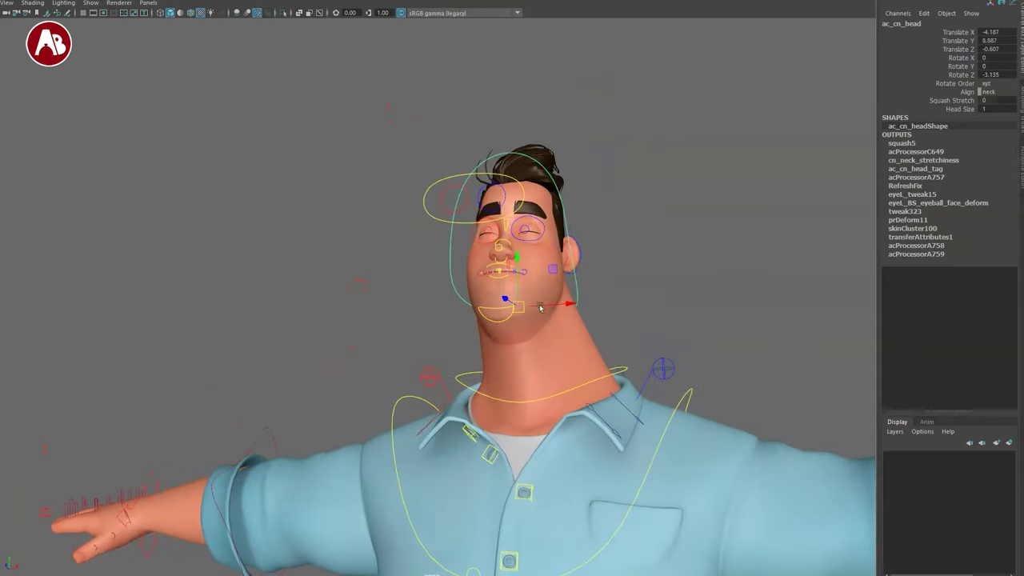
Try the head's Squash Stretch at 2 and Head Size at 1.3, and undo both changes and the head move.
{"action": "middle_click_drag", "start_coordinate": [646, 192], "coordinate": [681, 202]}
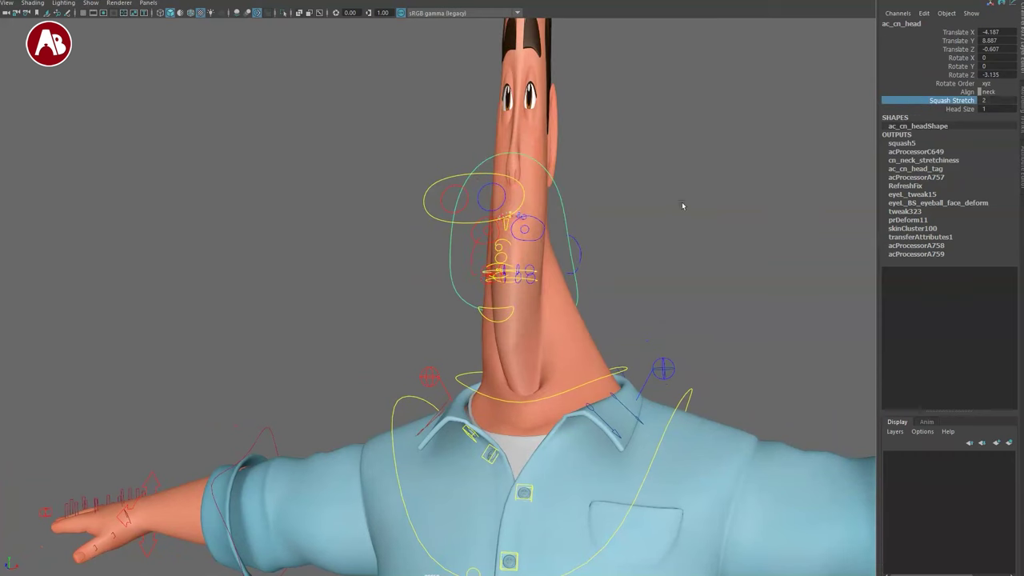
{"action": "key", "text": "ctrl+z"}
{"action": "left_click", "coordinate": [923, 111]}
{"action": "mouse_move", "coordinate": [763, 174]}
{"action": "middle_mouse_down"}
{"action": "mouse_move", "coordinate": [791, 181]}
{"action": "mouse_move", "coordinate": [765, 178]}
{"action": "middle_mouse_up"}
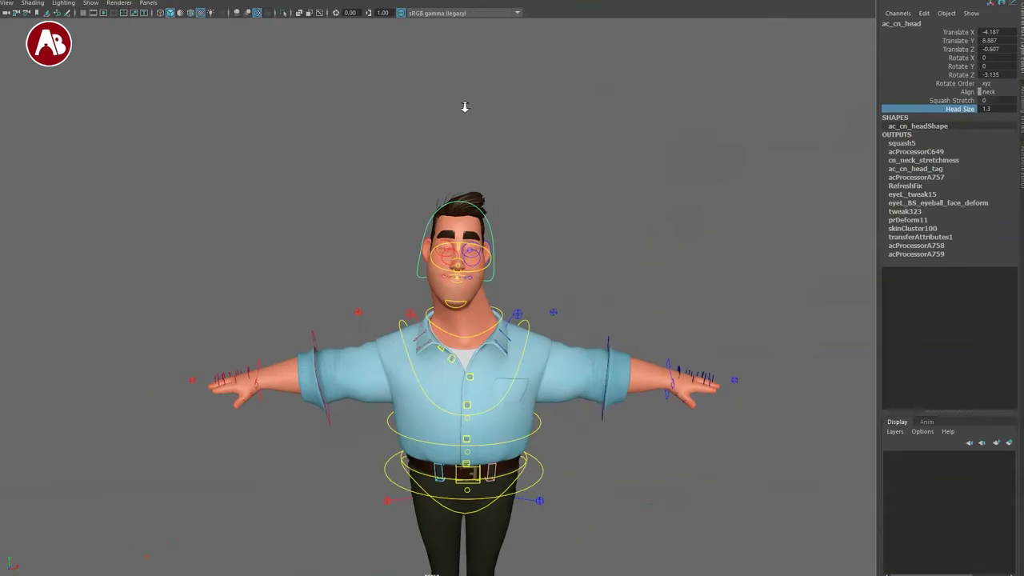
{"action": "middle_click_drag", "start_coordinate": [463, 104], "coordinate": [645, 232]}
{"action": "scroll", "coordinate": [507, 179], "scroll_direction": "down", "scroll_amount": 5}
{"action": "left_click_drag", "start_coordinate": [548, 270], "coordinate": [566, 293], "text": "alt"}
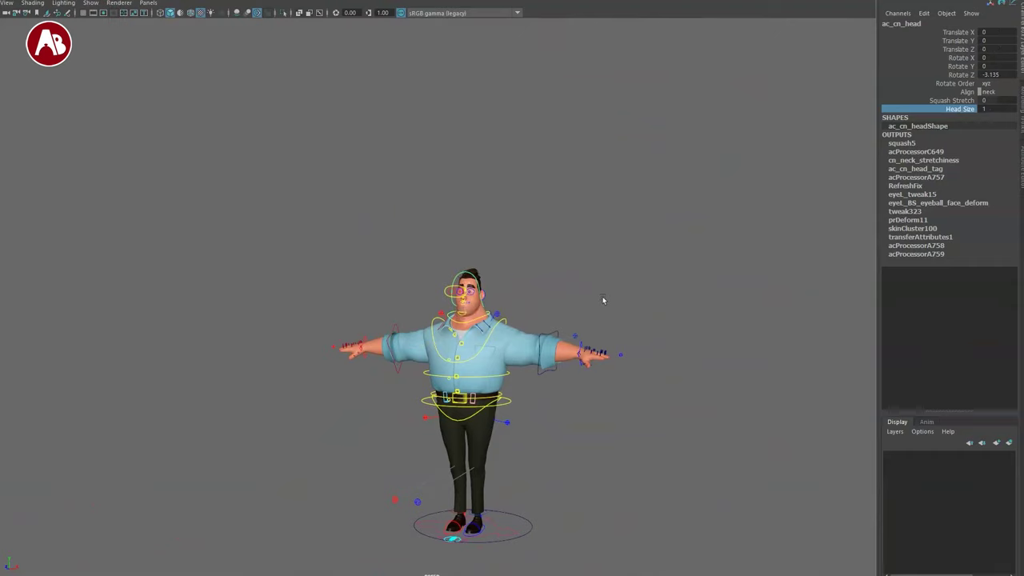
Set the base control's Gimbal and Body Polish to 1, and inspect the extra controls around the hair.
{"action": "left_click", "coordinate": [578, 267]}
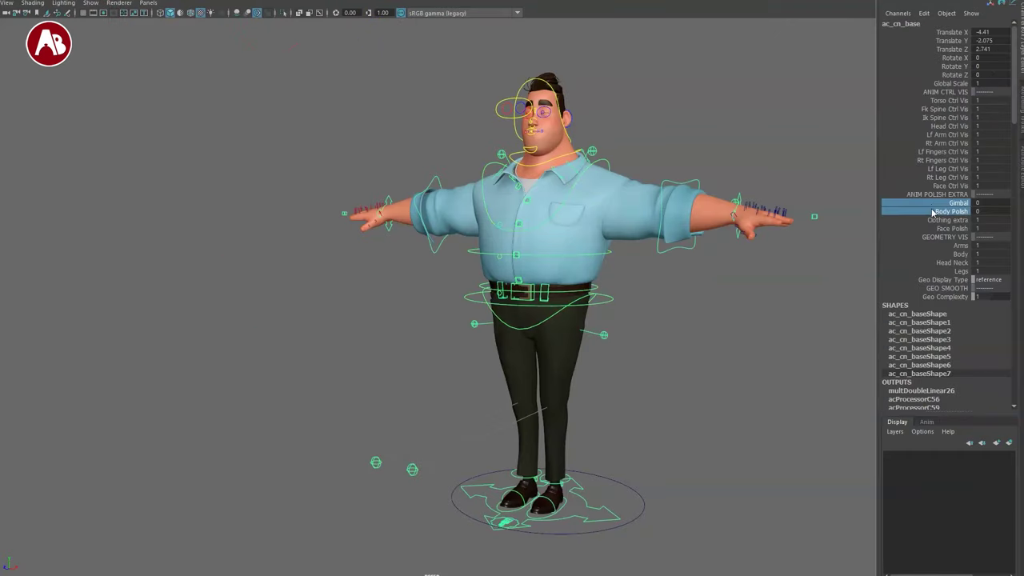
{"action": "middle_click_drag", "start_coordinate": [748, 171], "coordinate": [846, 201]}
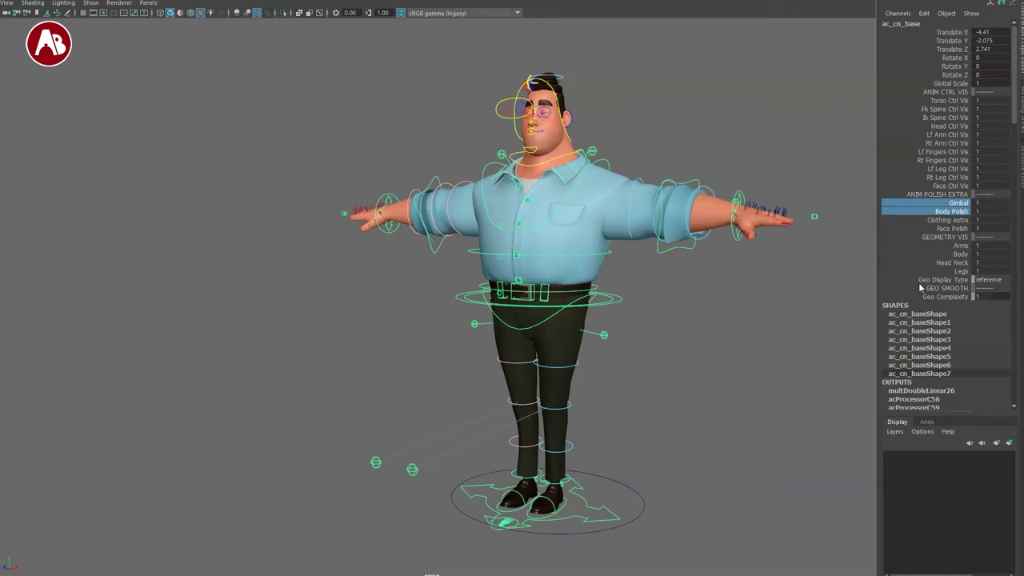
{"action": "middle_click_drag", "start_coordinate": [623, 115], "coordinate": [575, 209], "text": "alt"}
{"action": "scroll", "coordinate": [576, 210], "scroll_direction": "up", "scroll_amount": 6}
{"action": "left_click_drag", "start_coordinate": [576, 209], "coordinate": [615, 264], "text": "alt"}
{"action": "scroll", "coordinate": [605, 359], "scroll_direction": "up", "scroll_amount": 4}
{"action": "left_click_drag", "start_coordinate": [605, 359], "coordinate": [536, 312], "text": "alt"}
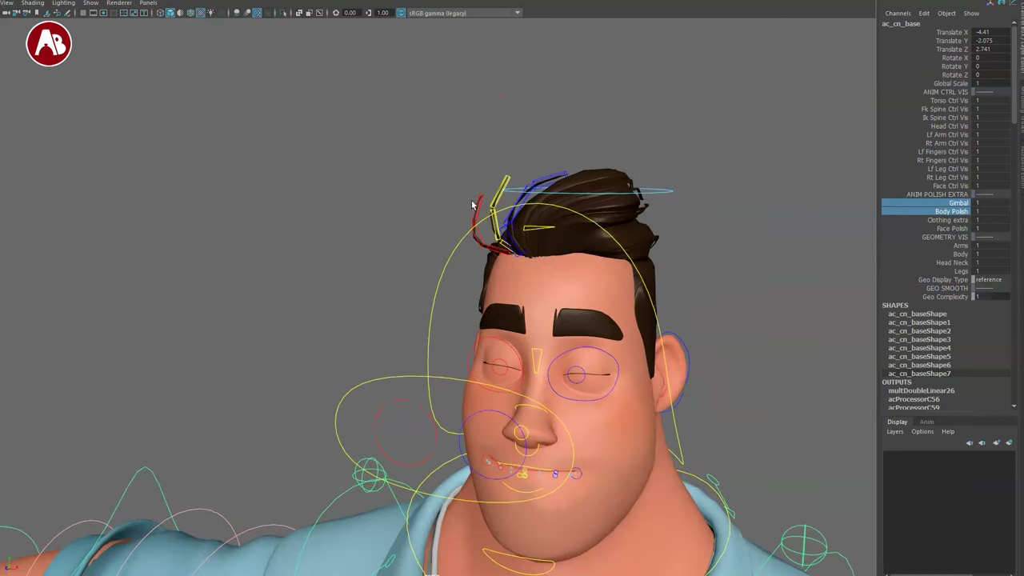
Try moving and rotating the top hair control, and undo both changes.
{"action": "left_click", "coordinate": [475, 208]}
{"action": "key", "text": "e"}
{"action": "key", "text": "q"}
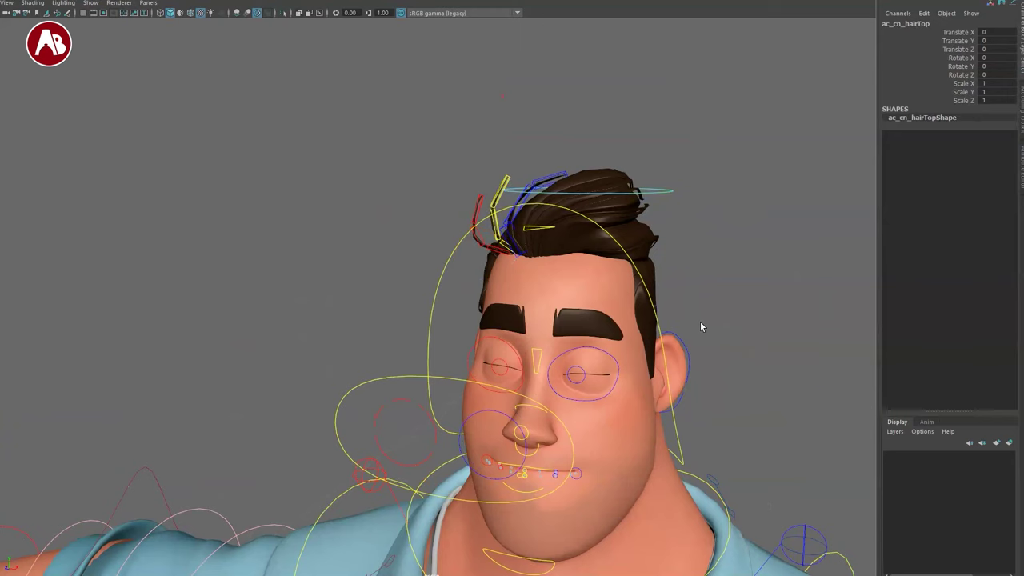
{"action": "right_click_drag", "start_coordinate": [700, 326], "coordinate": [552, 230], "text": "alt"}
{"action": "middle_click_drag", "start_coordinate": [552, 231], "coordinate": [623, 207], "text": "alt"}
{"action": "left_click_drag", "start_coordinate": [593, 218], "coordinate": [597, 141]}
{"action": "key", "text": "ctrl+z"}
{"action": "key", "text": "e"}
{"action": "left_click_drag", "start_coordinate": [596, 192], "coordinate": [748, 251]}
{"action": "key", "text": "ctrl+z"}
{"action": "key", "text": "r"}
Try rotating one of the smaller extra controls near the hair, and undo the rotation.
{"action": "left_click_drag", "start_coordinate": [498, 303], "coordinate": [472, 305], "text": "alt"}
{"action": "left_click", "coordinate": [512, 252]}
{"action": "left_click_drag", "start_coordinate": [624, 333], "coordinate": [638, 268], "text": "alt"}
{"action": "key", "text": "e"}
{"action": "left_click_drag", "start_coordinate": [542, 313], "coordinate": [520, 350]}
{"action": "key", "text": "ctrl+z"}
{"action": "key", "text": "q"}
Try opening, shifting and widening the jaw control to about Rotate X 25.059 and Scale X 1.549, and undo the changes.
{"action": "scroll", "coordinate": [519, 350], "scroll_direction": "up", "scroll_amount": 3}
{"action": "middle_click_drag", "start_coordinate": [520, 350], "coordinate": [413, 296], "text": "alt"}
{"action": "left_click", "coordinate": [413, 297]}
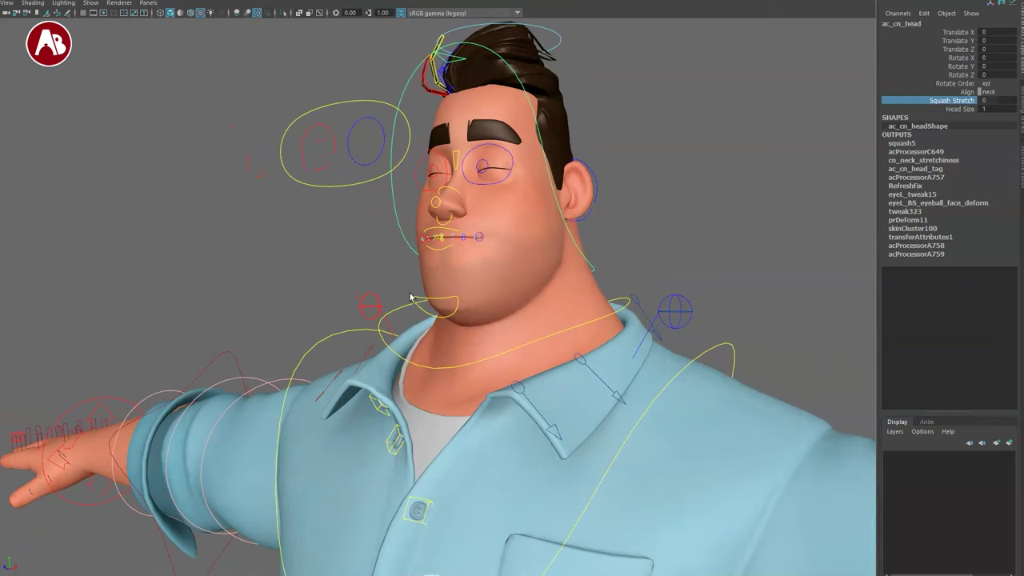
{"action": "left_click", "coordinate": [422, 317]}
{"action": "left_click_drag", "start_coordinate": [443, 306], "coordinate": [452, 283], "text": "alt"}
{"action": "key", "text": "r"}
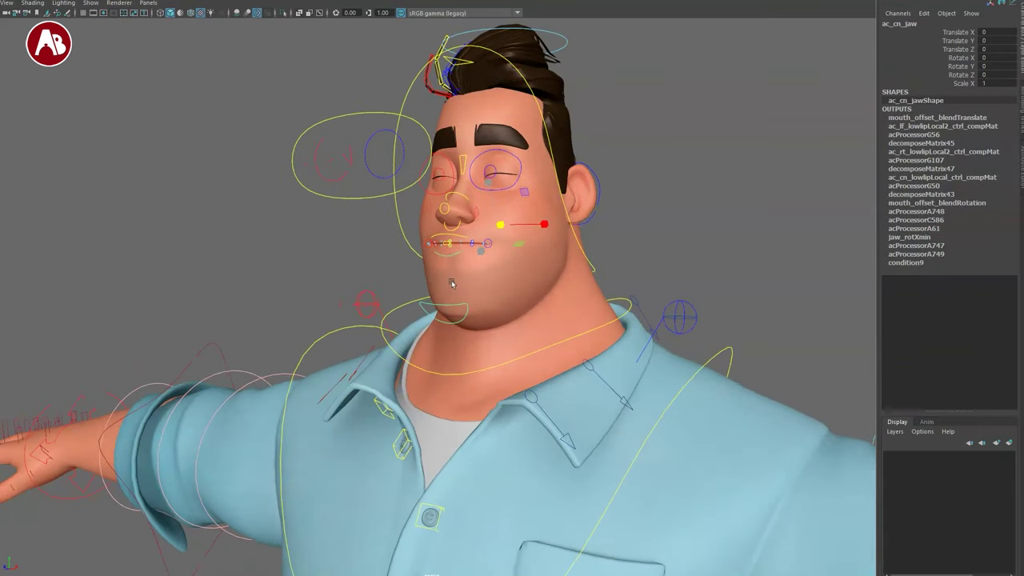
{"action": "left_click_drag", "start_coordinate": [479, 217], "coordinate": [567, 275]}
{"action": "key", "text": "w"}
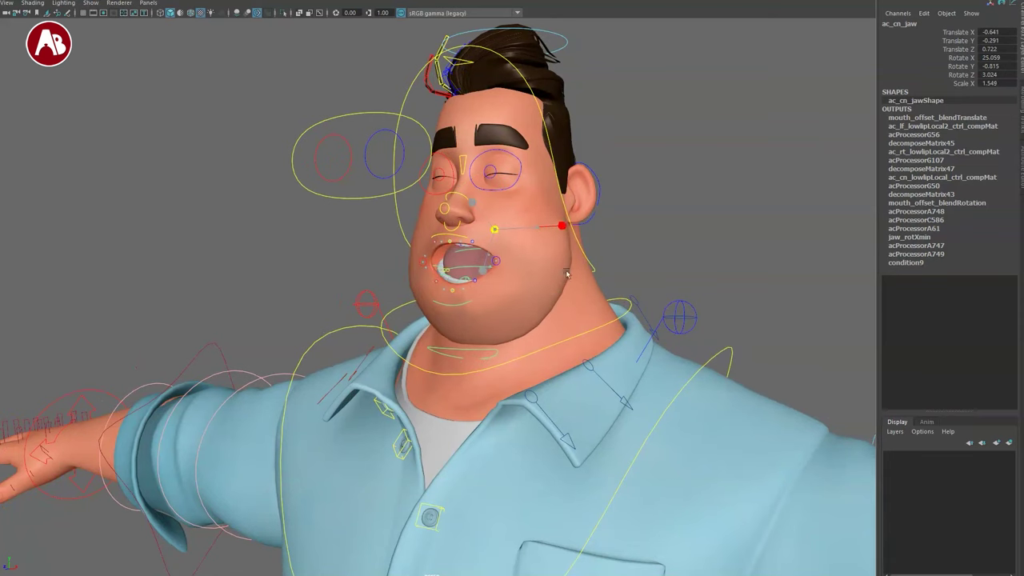
{"action": "key", "text": "ctrl+z"}
{"action": "key", "text": "ctrl+z"}
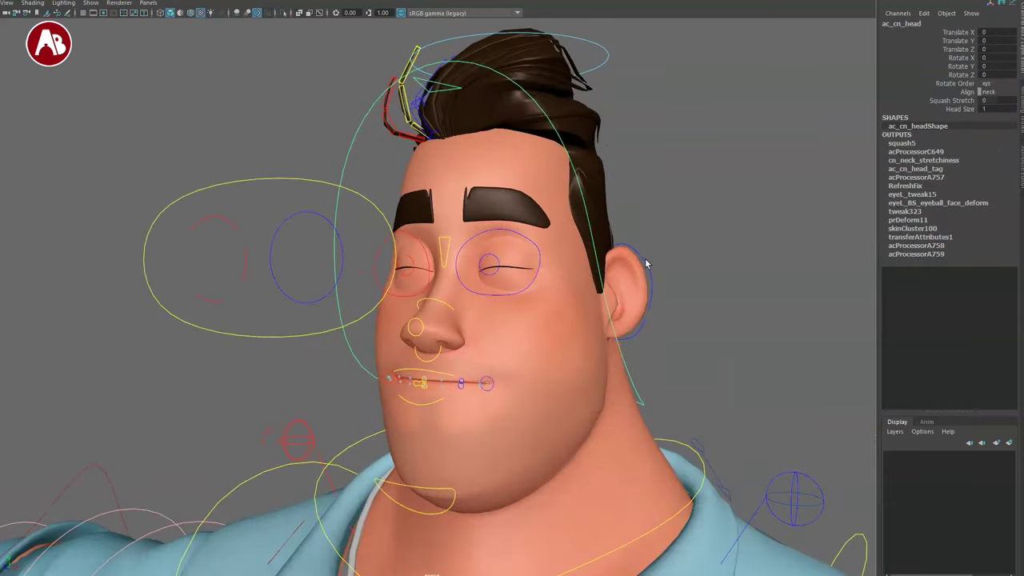
Try transforming the left ear control, including moving it outward and inward, and undo each change.
{"action": "left_click", "coordinate": [627, 288]}
{"action": "left_click_drag", "start_coordinate": [602, 245], "coordinate": [606, 240]}
{"action": "key", "text": "ctrl+z"}
{"action": "key", "text": "w"}
{"action": "left_click_drag", "start_coordinate": [609, 302], "coordinate": [680, 289]}
{"action": "key", "text": "ctrl+z"}
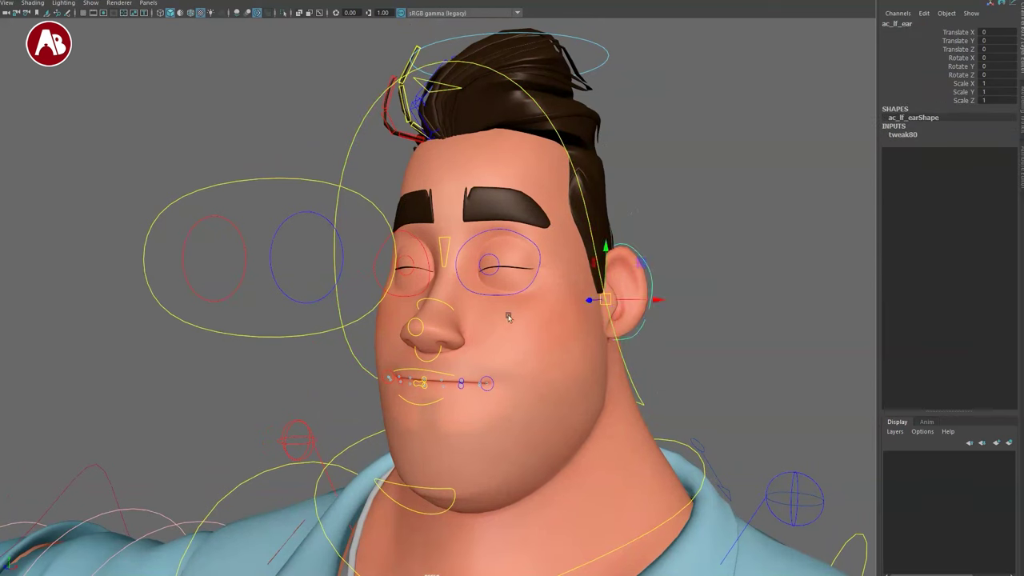
{"action": "left_click_drag", "start_coordinate": [604, 299], "coordinate": [577, 315]}
{"action": "left_click_drag", "start_coordinate": [532, 344], "coordinate": [586, 354], "text": "alt"}
{"action": "key", "text": "ctrl+z"}
Examine the face controls, including the attributes of the left eye socket and left eyeball controls.
{"action": "left_click", "coordinate": [410, 392]}
{"action": "key", "text": "q"}
{"action": "left_click_drag", "start_coordinate": [457, 392], "coordinate": [473, 367], "text": "alt"}
{"action": "middle_click_drag", "start_coordinate": [473, 368], "coordinate": [404, 343], "text": "alt"}
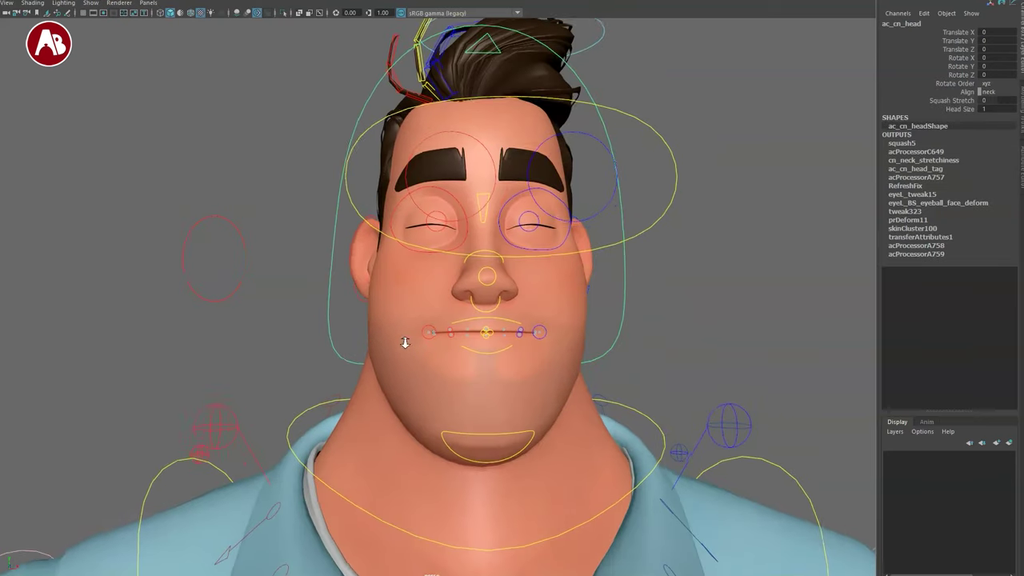
{"action": "right_click_drag", "start_coordinate": [405, 343], "coordinate": [448, 353], "text": "alt"}
{"action": "left_click_drag", "start_coordinate": [524, 345], "coordinate": [502, 285], "text": "alt"}
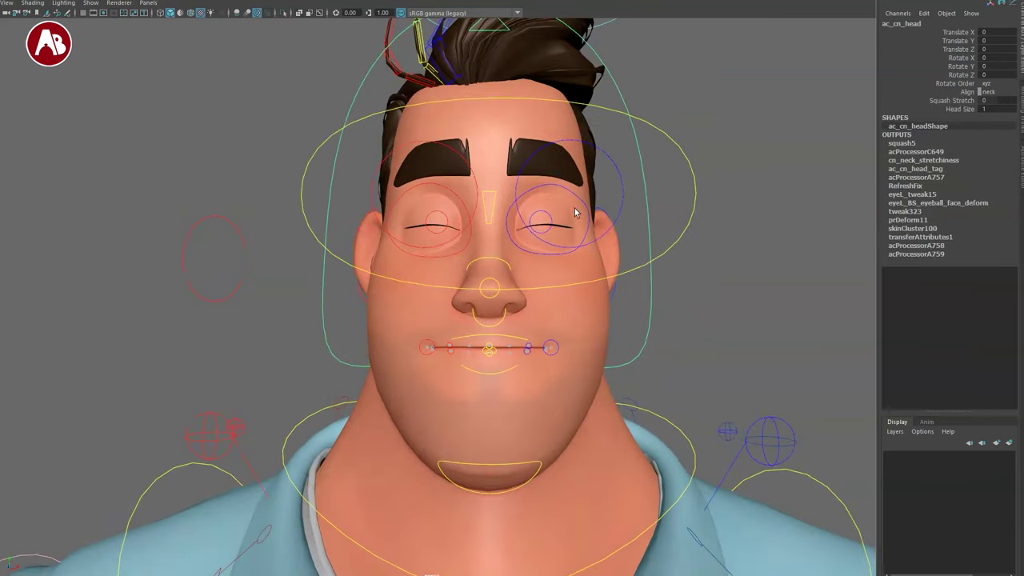
{"action": "left_click_drag", "start_coordinate": [520, 254], "coordinate": [455, 267], "text": "alt"}
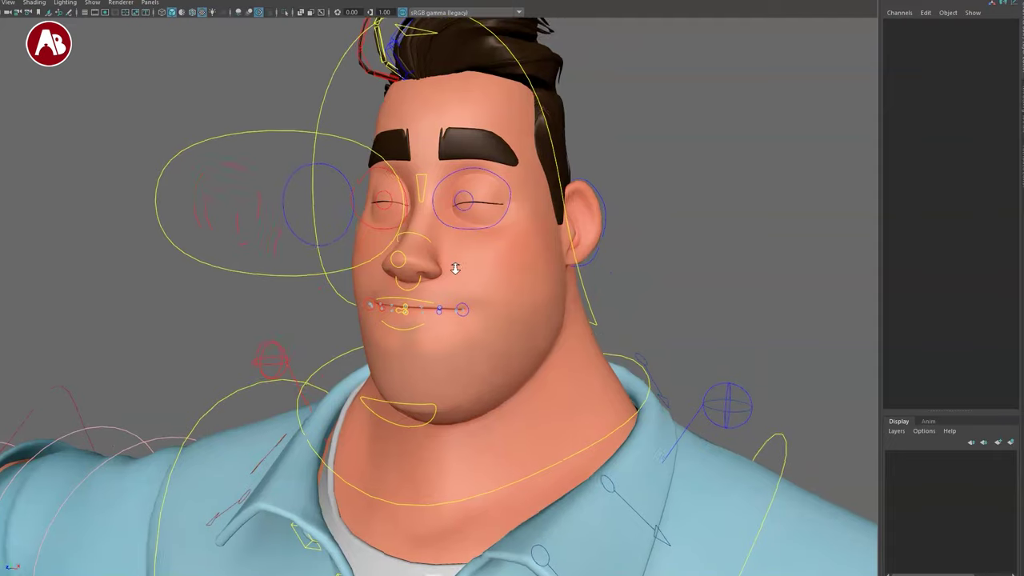
{"action": "middle_click_drag", "start_coordinate": [455, 267], "coordinate": [496, 341], "text": "alt"}
{"action": "right_click_drag", "start_coordinate": [496, 340], "coordinate": [514, 280], "text": "alt"}
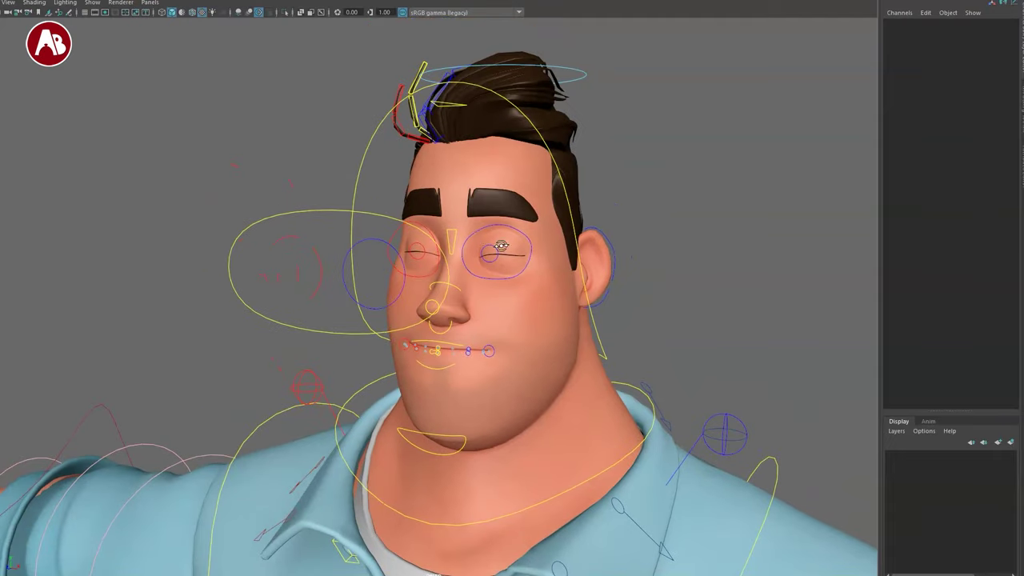
{"action": "left_click_drag", "start_coordinate": [501, 246], "coordinate": [472, 247], "text": "alt"}
{"action": "left_click_drag", "start_coordinate": [364, 278], "coordinate": [479, 240], "text": "alt"}
{"action": "left_click", "coordinate": [485, 249]}
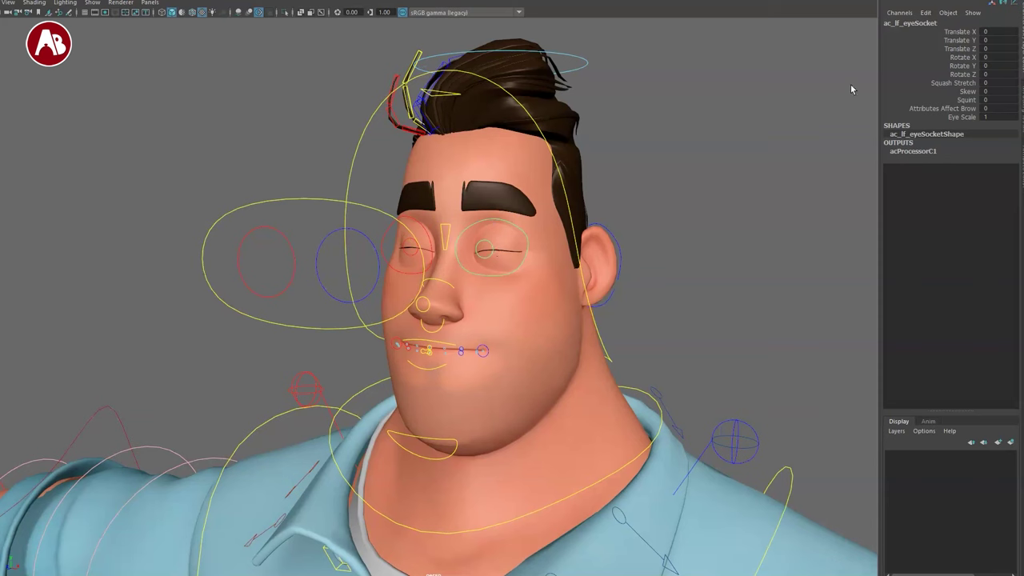
{"action": "left_click", "coordinate": [482, 257]}
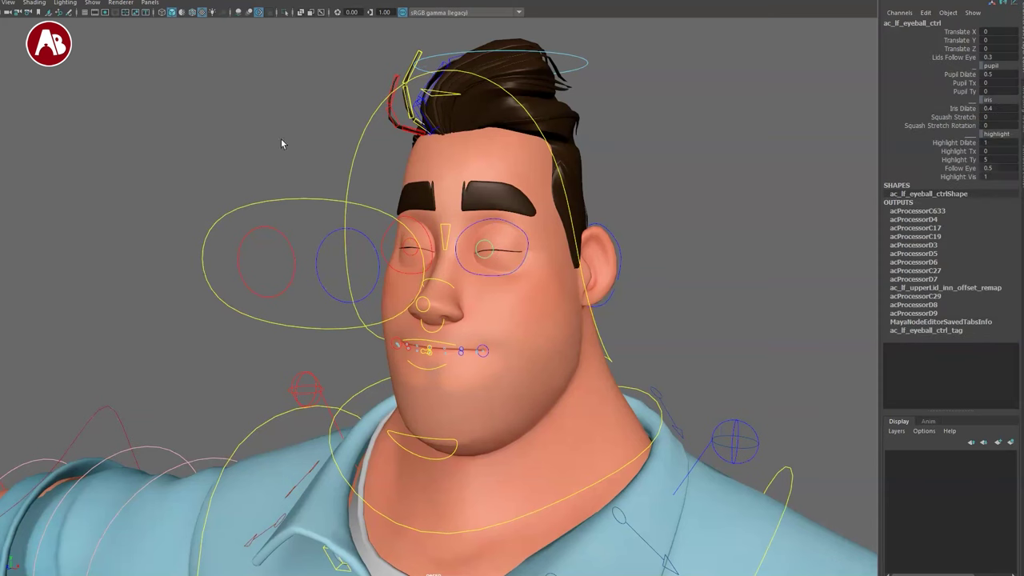
Turn on the display of NURBS Surfaces in the viewport.
{"action": "left_click", "coordinate": [202, 105]}
{"action": "left_click", "coordinate": [93, 5]}
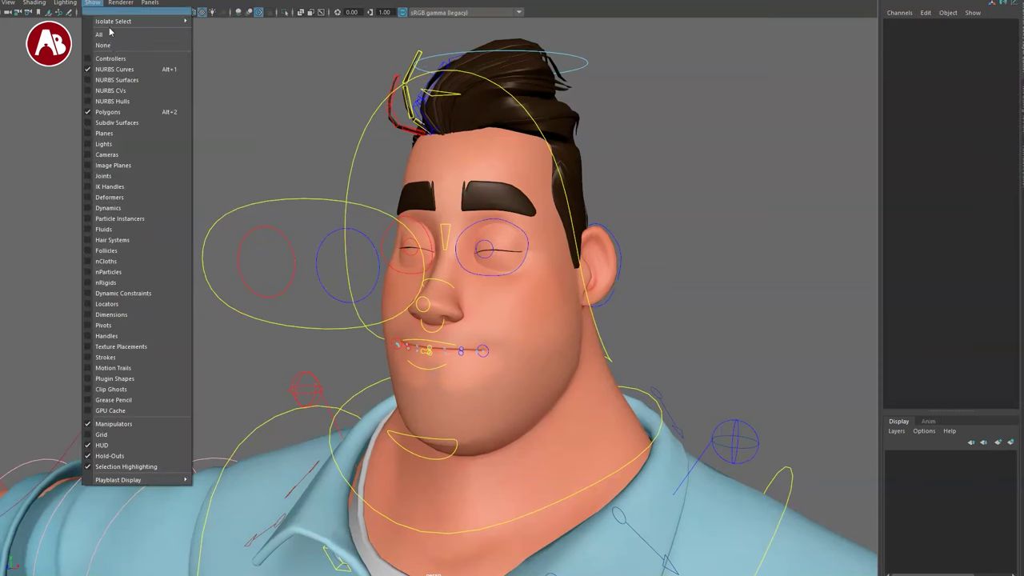
{"action": "left_click", "coordinate": [116, 80]}
{"action": "scroll", "coordinate": [452, 205], "scroll_direction": "down", "scroll_amount": 3}
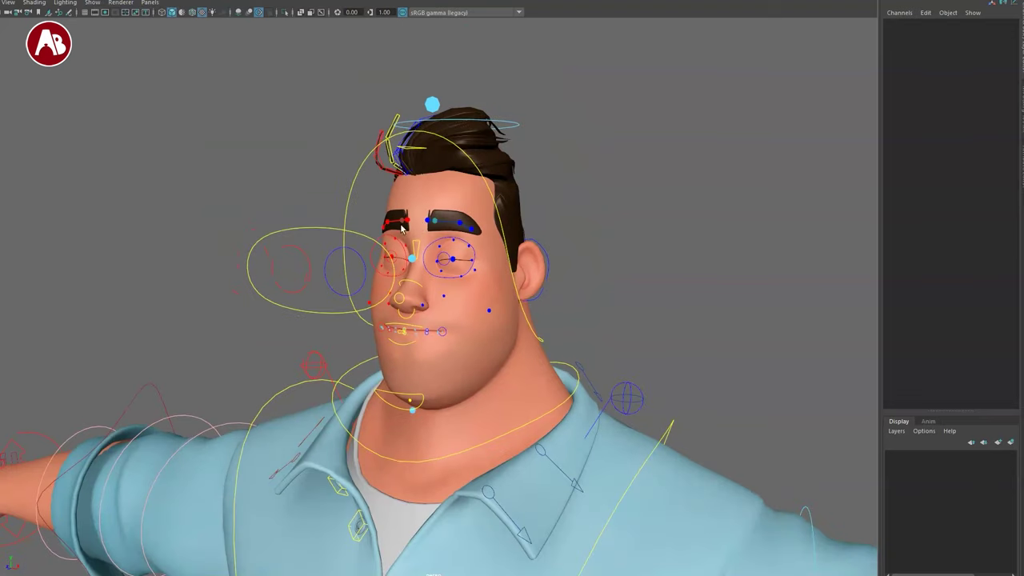
{"action": "scroll", "coordinate": [452, 205], "scroll_direction": "up", "scroll_amount": 3}
Try moving the upper head control above the hair, and undo the move.
{"action": "left_click", "coordinate": [466, 69]}
{"action": "left_click", "coordinate": [452, 72]}
{"action": "left_click", "coordinate": [466, 71]}
{"action": "key", "text": "w"}
{"action": "left_click_drag", "start_coordinate": [468, 69], "coordinate": [472, 69]}
{"action": "key", "text": "ctrl+z"}
Try pulling the lower head control down below the chin and adjusting its Affect Nose, and undo the changes.
{"action": "left_click", "coordinate": [438, 500]}
{"action": "middle_click_drag", "start_coordinate": [482, 448], "coordinate": [498, 410], "text": "alt"}
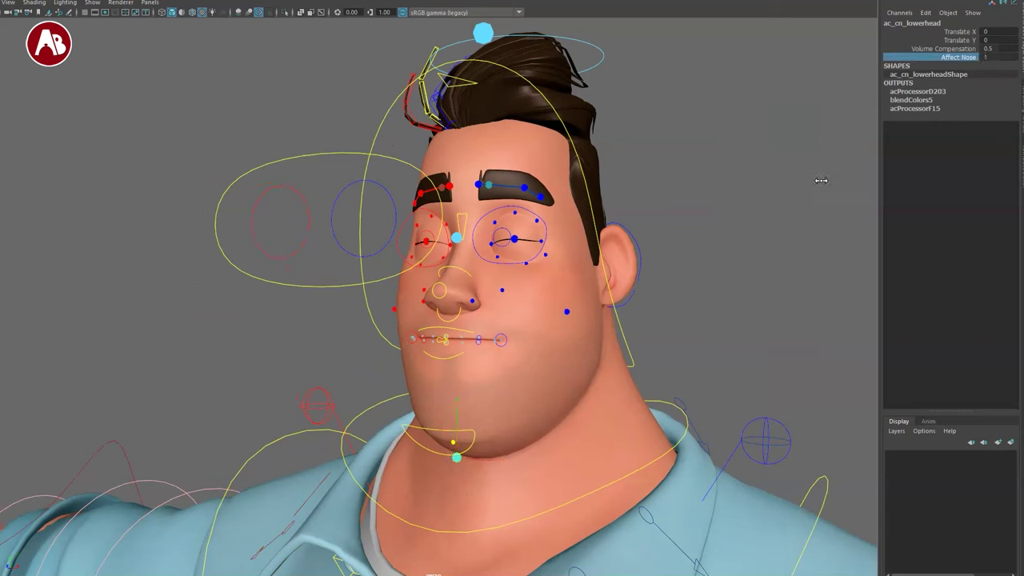
{"action": "left_click_drag", "start_coordinate": [457, 459], "coordinate": [456, 553]}
{"action": "middle_click_drag", "start_coordinate": [830, 94], "coordinate": [929, 132]}
{"action": "key", "text": "ctrl+z"}
{"action": "key", "text": "ctrl+z"}
{"action": "key", "text": "ctrl+z"}
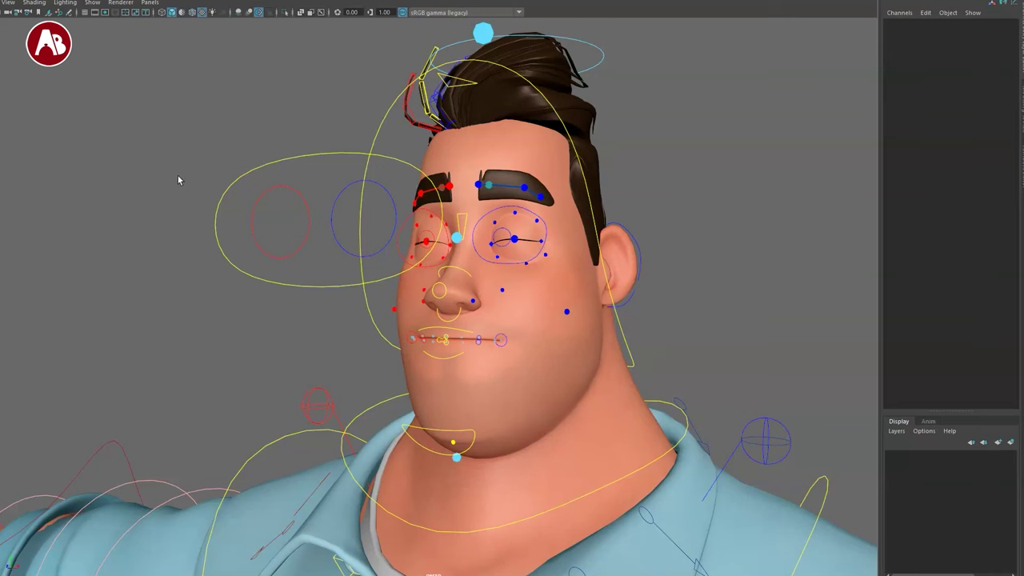
Rotate the left eye socket control to about X -5.016.
{"action": "right_click_drag", "start_coordinate": [482, 255], "coordinate": [424, 240], "text": "alt"}
{"action": "left_click_drag", "start_coordinate": [384, 196], "coordinate": [409, 214], "text": "alt"}
{"action": "right_click_drag", "start_coordinate": [409, 215], "coordinate": [582, 253], "text": "alt"}
{"action": "left_click", "coordinate": [531, 231]}
{"action": "left_click_drag", "start_coordinate": [445, 304], "coordinate": [477, 234], "text": "alt"}
{"action": "key", "text": "e"}
{"action": "left_click_drag", "start_coordinate": [502, 196], "coordinate": [509, 225]}
{"action": "key", "text": "w"}
{"action": "key", "text": "ctrl+z"}
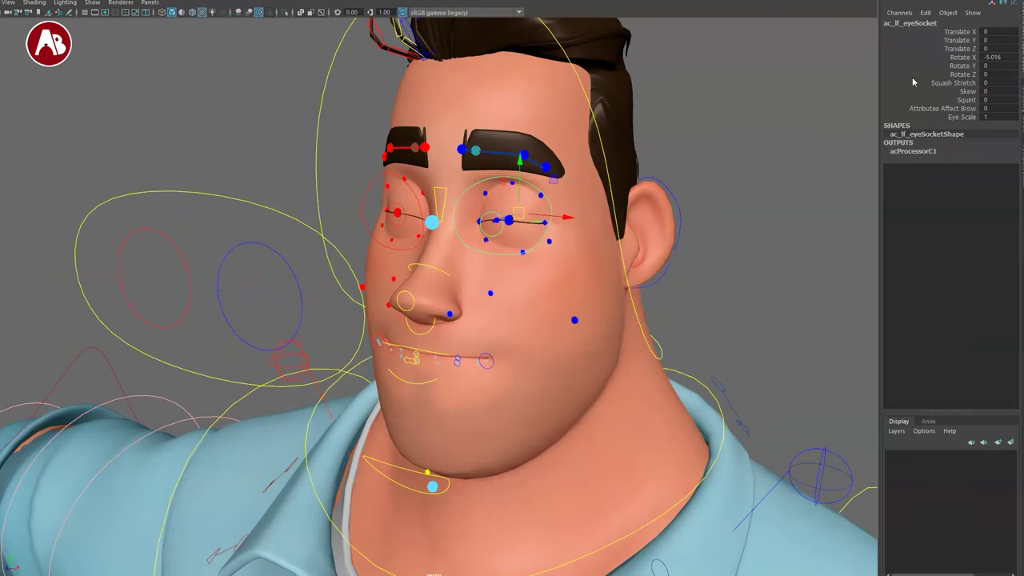
{"action": "left_click", "coordinate": [702, 206]}
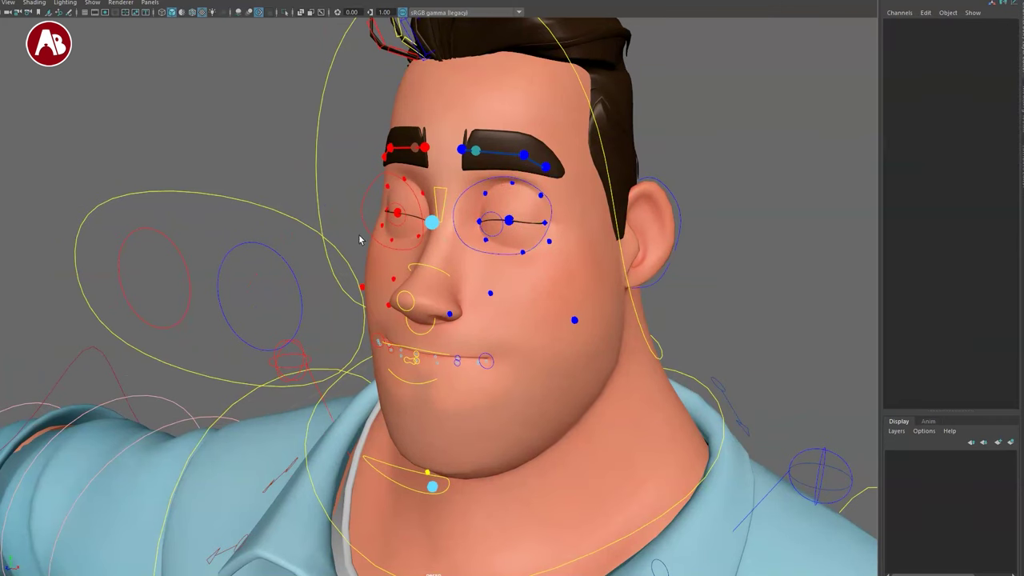
Check that NURBS Surfaces are enabled among the viewport's displayed object types.
{"action": "middle_click_drag", "start_coordinate": [408, 291], "coordinate": [423, 306], "text": "alt"}
{"action": "left_click_drag", "start_coordinate": [423, 306], "coordinate": [383, 272], "text": "alt"}
{"action": "middle_click_drag", "start_coordinate": [467, 246], "coordinate": [459, 274], "text": "alt"}
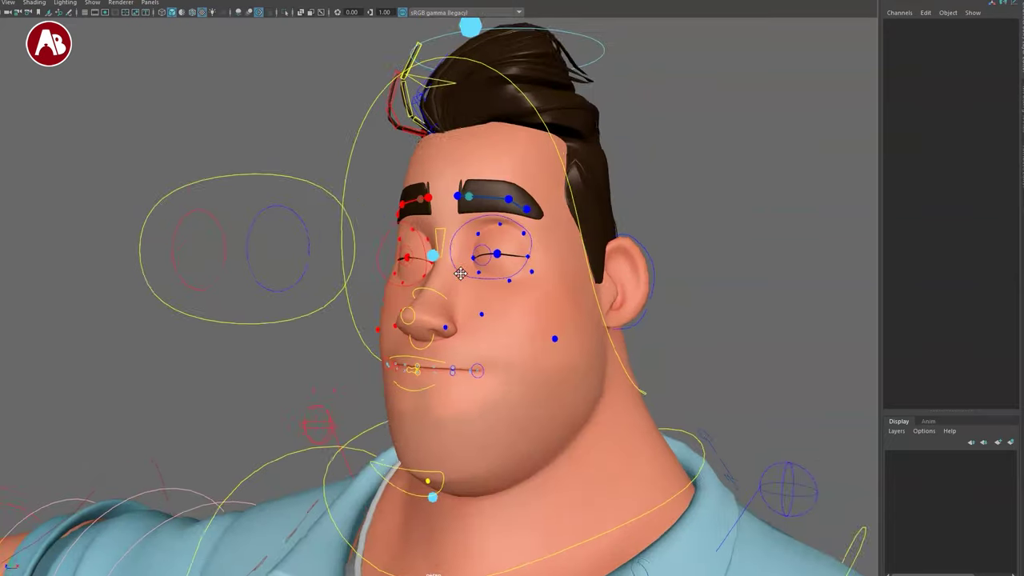
{"action": "right_click_drag", "start_coordinate": [459, 275], "coordinate": [384, 236], "text": "alt"}
{"action": "left_click", "coordinate": [89, 3]}
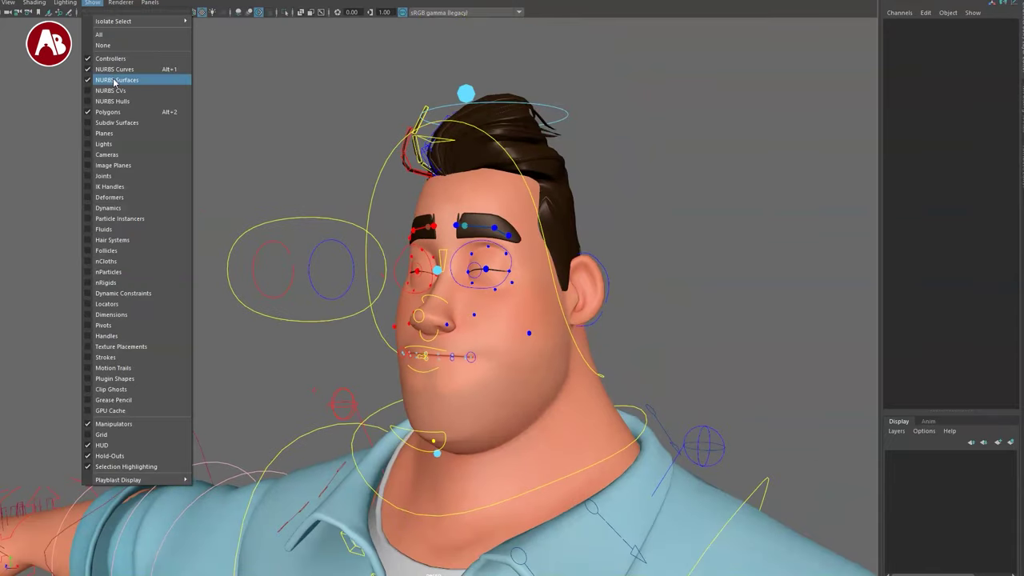
{"action": "left_click", "coordinate": [280, 117]}
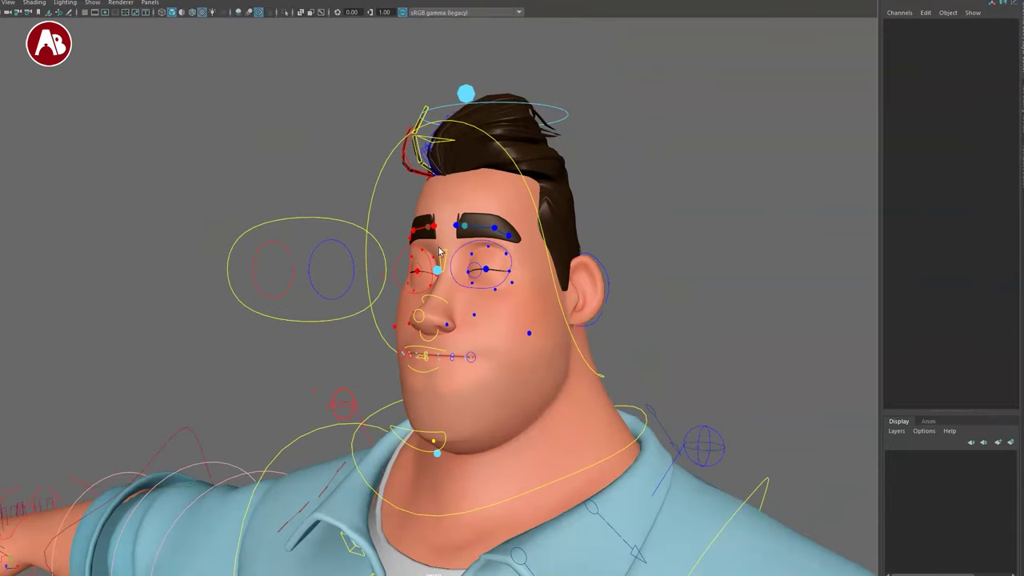
Open the left eye by raising the upper lid control and moving the lower lid control to about X -0.021, Y -1.289.
{"action": "scroll", "coordinate": [470, 226], "scroll_direction": "up", "scroll_amount": 5}
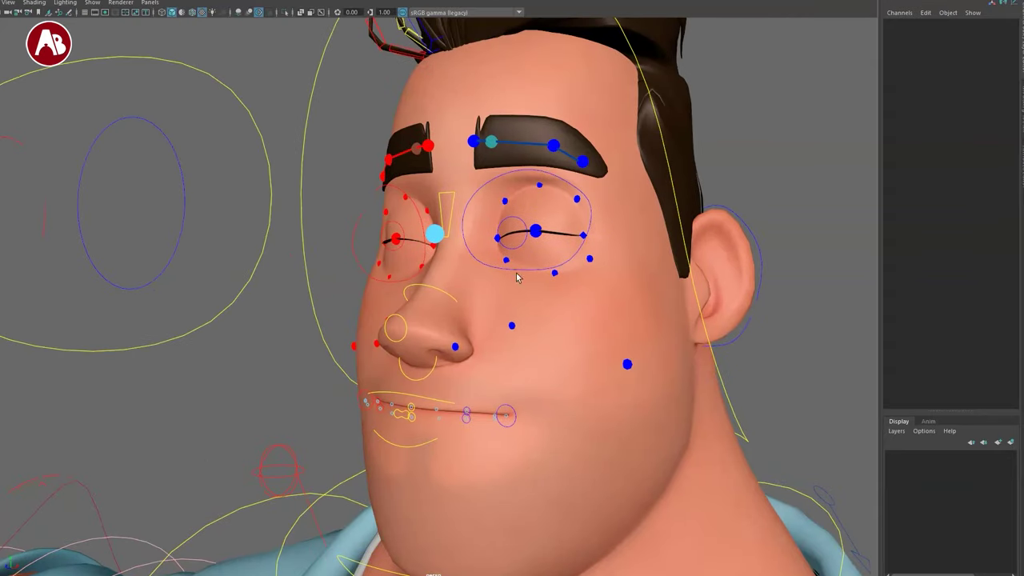
{"action": "mouse_move", "coordinate": [517, 274]}
{"action": "left_mouse_down", "text": "alt"}
{"action": "mouse_move", "coordinate": [507, 285]}
{"action": "mouse_move", "coordinate": [532, 276]}
{"action": "mouse_move", "coordinate": [520, 275]}
{"action": "left_mouse_up", "text": "alt"}
{"action": "left_click", "coordinate": [513, 274]}
{"action": "left_click", "coordinate": [533, 235]}
{"action": "middle_click_drag", "start_coordinate": [512, 262], "coordinate": [502, 291], "text": "alt"}
{"action": "left_click_drag", "start_coordinate": [518, 229], "coordinate": [515, 256]}
{"action": "left_click", "coordinate": [514, 287]}
{"action": "key", "text": "q"}
{"action": "middle_click_drag", "start_coordinate": [450, 269], "coordinate": [480, 235], "text": "alt"}
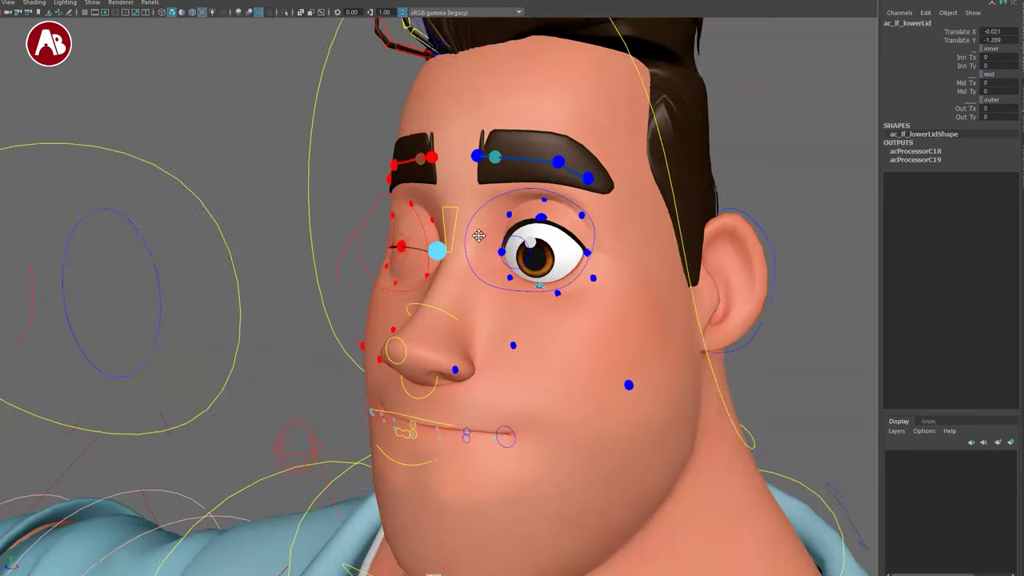
Examine the attributes of the left eyeball control and the left look-at control.
{"action": "right_click_drag", "start_coordinate": [480, 235], "coordinate": [473, 230], "text": "alt"}
{"action": "left_click", "coordinate": [474, 229]}
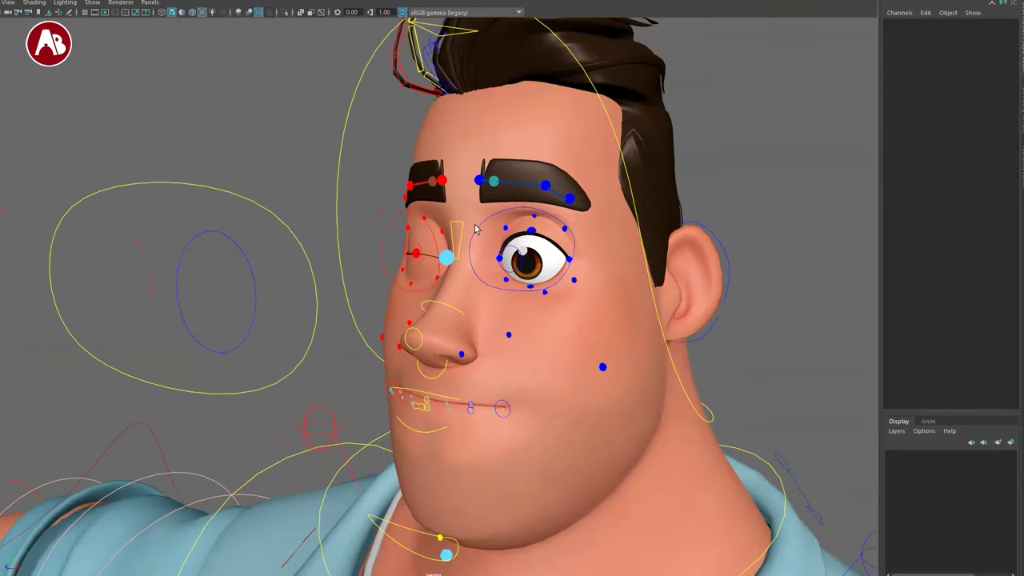
{"action": "left_click", "coordinate": [477, 230]}
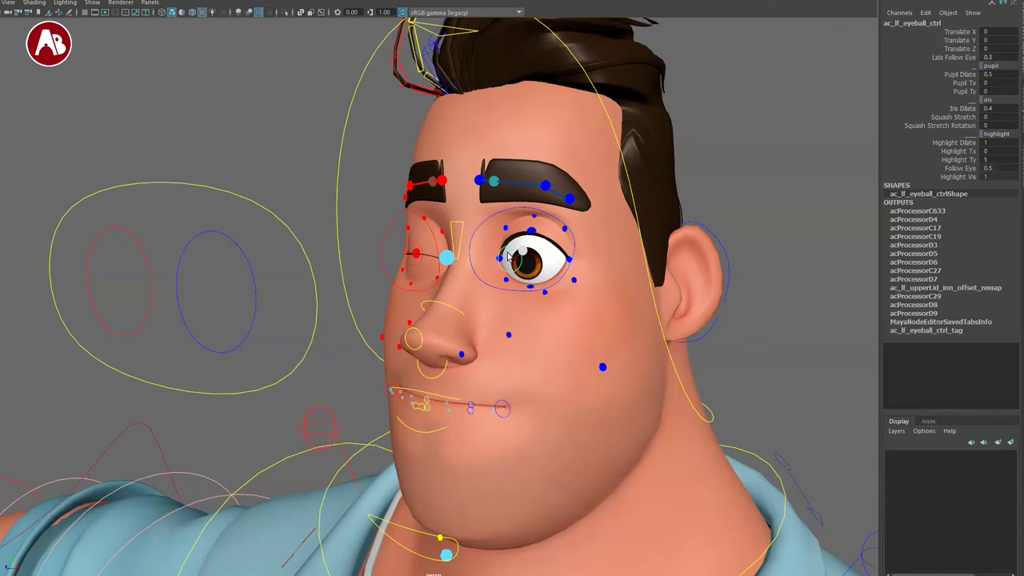
{"action": "left_click", "coordinate": [248, 275]}
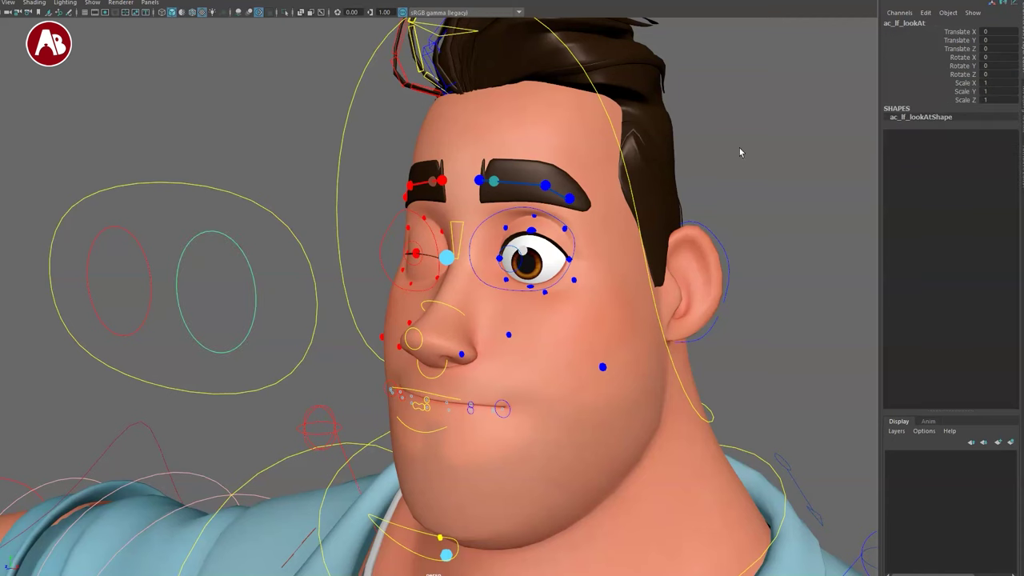
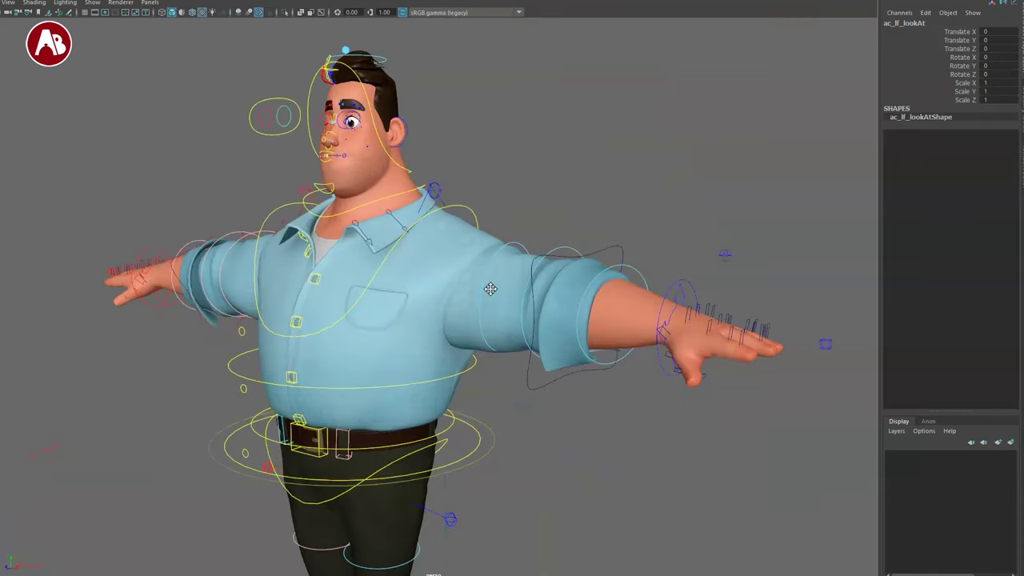
Try changing the fingers' Curl on the left arm settings control, undo it, and select controls on the left fingers.
{"action": "left_click_drag", "start_coordinate": [704, 312], "coordinate": [758, 309], "text": "alt"}
{"action": "left_click", "coordinate": [727, 283]}
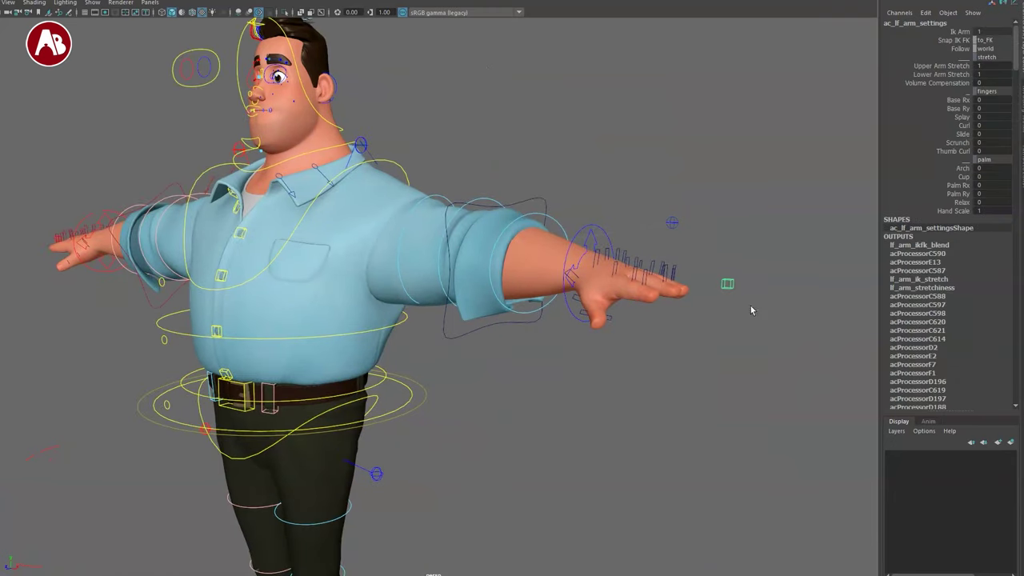
{"action": "middle_click_drag", "start_coordinate": [601, 160], "coordinate": [661, 131]}
{"action": "key", "text": "ctrl+z"}
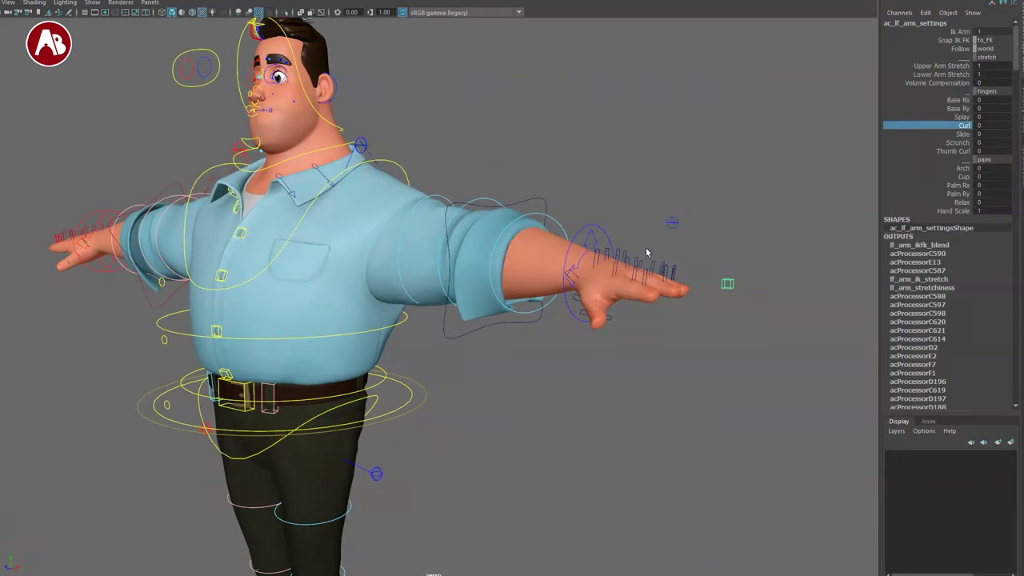
{"action": "left_click_drag", "start_coordinate": [647, 253], "coordinate": [681, 273]}
Return to the face and examine the attributes of the right eye socket control.
{"action": "middle_click_drag", "start_coordinate": [352, 136], "coordinate": [559, 244], "text": "alt"}
{"action": "right_click_drag", "start_coordinate": [472, 260], "coordinate": [519, 291], "text": "alt"}
{"action": "middle_click_drag", "start_coordinate": [519, 290], "coordinate": [469, 395], "text": "alt"}
{"action": "right_click_drag", "start_coordinate": [280, 280], "coordinate": [514, 442], "text": "alt"}
{"action": "left_click_drag", "start_coordinate": [424, 314], "coordinate": [449, 317], "text": "alt"}
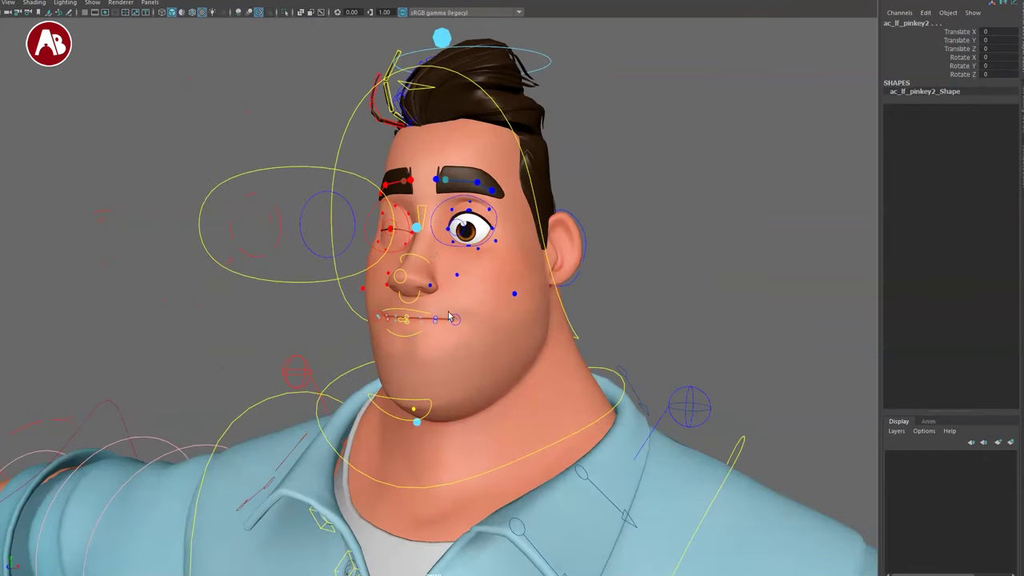
{"action": "left_click", "coordinate": [367, 219]}
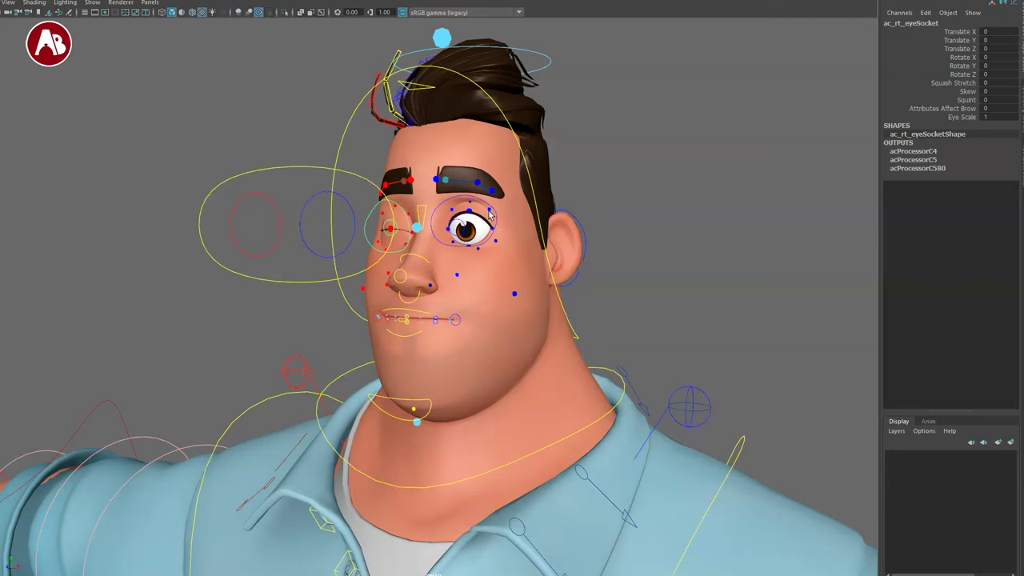
Try rotating the left eye socket control around the open eye, and undo the rotation.
{"action": "right_click_drag", "start_coordinate": [560, 239], "coordinate": [667, 325], "text": "alt"}
{"action": "middle_click_drag", "start_coordinate": [642, 247], "coordinate": [729, 317], "text": "alt"}
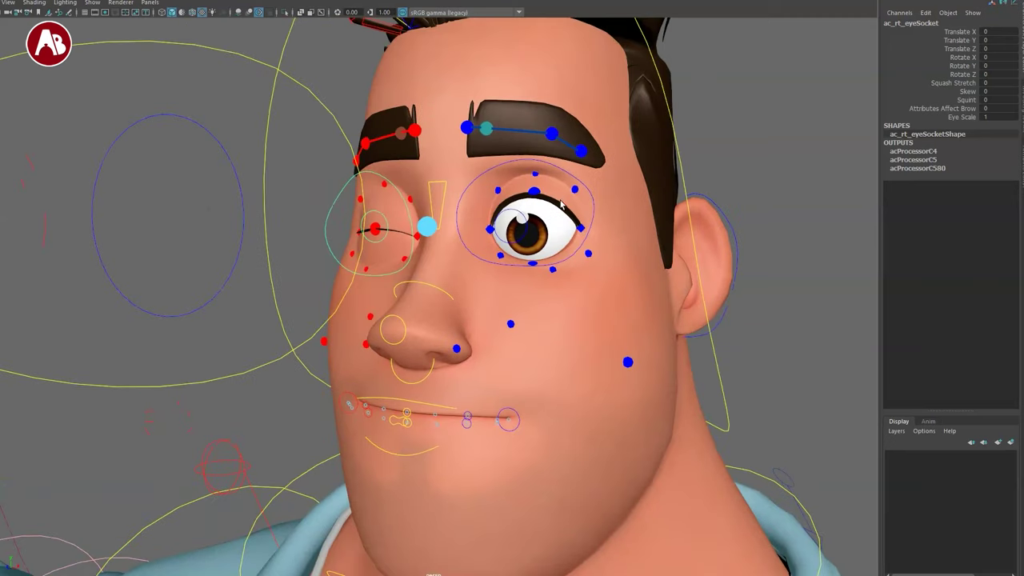
{"action": "left_click", "coordinate": [581, 188]}
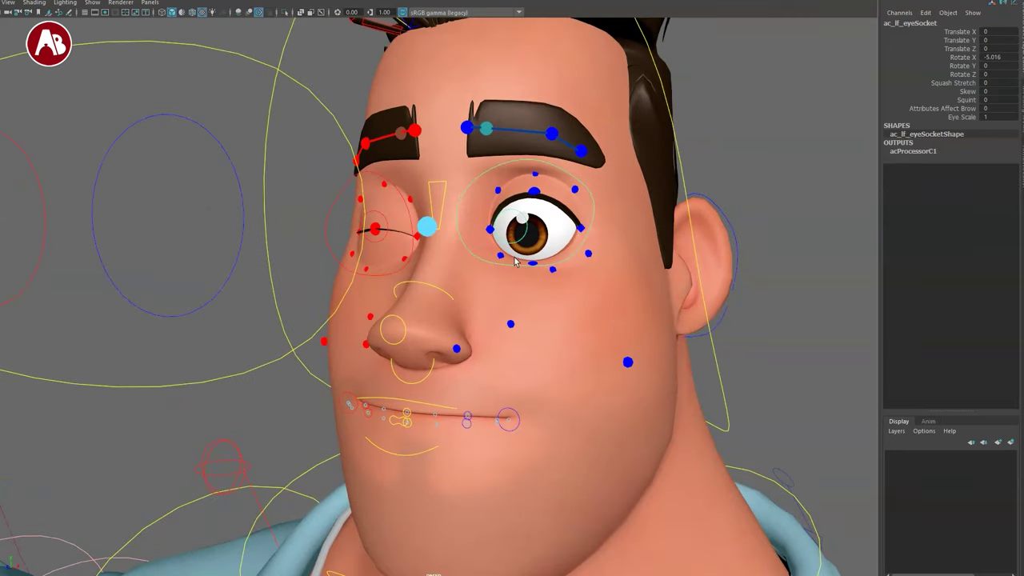
{"action": "key", "text": "e"}
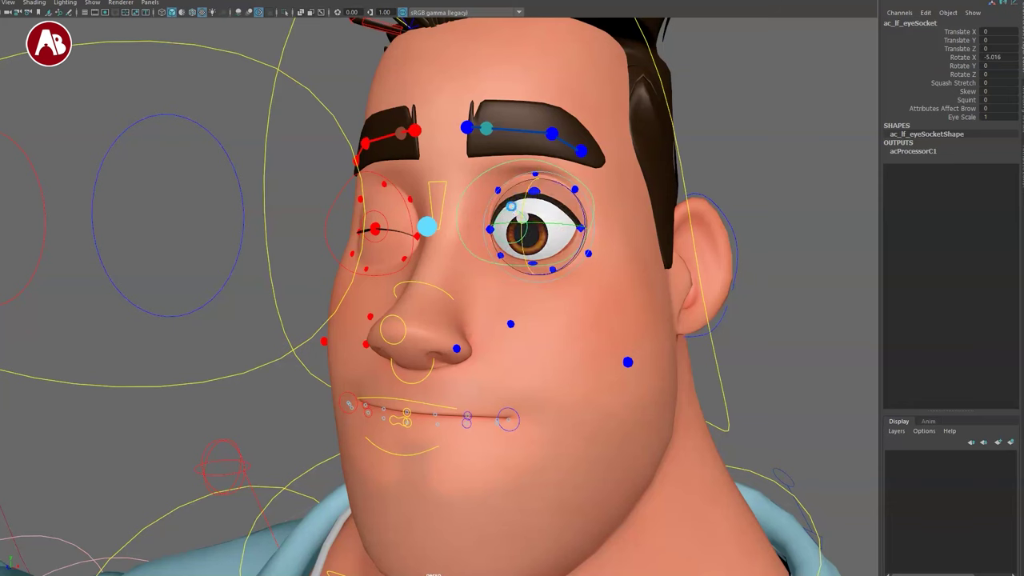
{"action": "mouse_move", "coordinate": [540, 171]}
{"action": "left_mouse_down"}
{"action": "mouse_move", "coordinate": [526, 172]}
{"action": "mouse_move", "coordinate": [558, 176]}
{"action": "left_mouse_up"}
{"action": "key", "text": "ctrl+z"}
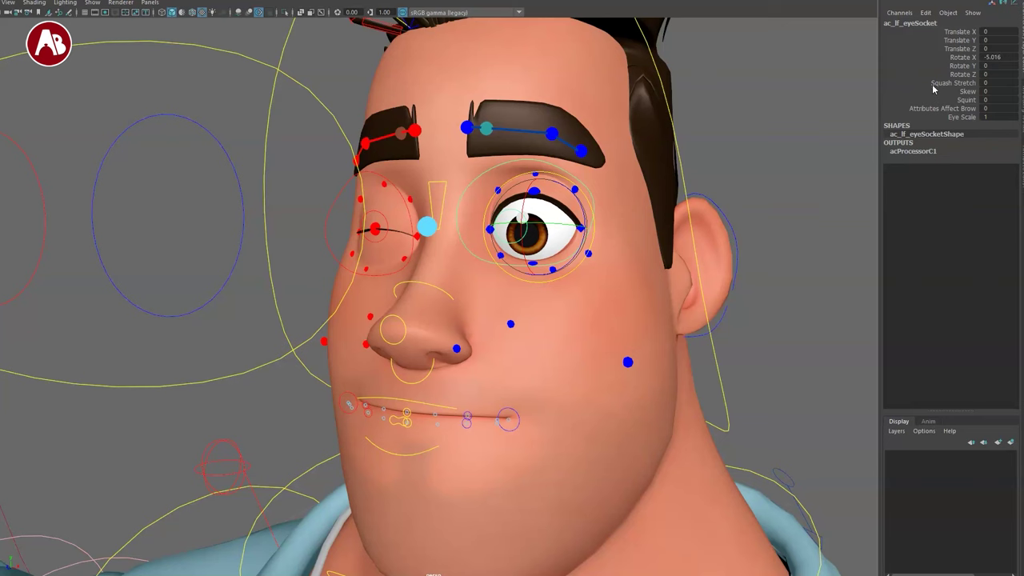
Try changing the left eye socket control's Squash Stretch and Skew attributes, and undo each change.
{"action": "left_click", "coordinate": [932, 85]}
{"action": "middle_click_drag", "start_coordinate": [749, 160], "coordinate": [753, 184]}
{"action": "key", "text": "ctrl+z"}
{"action": "left_click", "coordinate": [942, 93]}
{"action": "middle_click_drag", "start_coordinate": [803, 145], "coordinate": [840, 164]}
{"action": "key", "text": "ctrl+z"}
Try the left eye socket control's Squint, Attributes Affect Brow and Eye Scale attributes, and undo the changes.
{"action": "left_click", "coordinate": [941, 102]}
{"action": "key", "text": "ctrl+z"}
{"action": "left_click", "coordinate": [909, 111]}
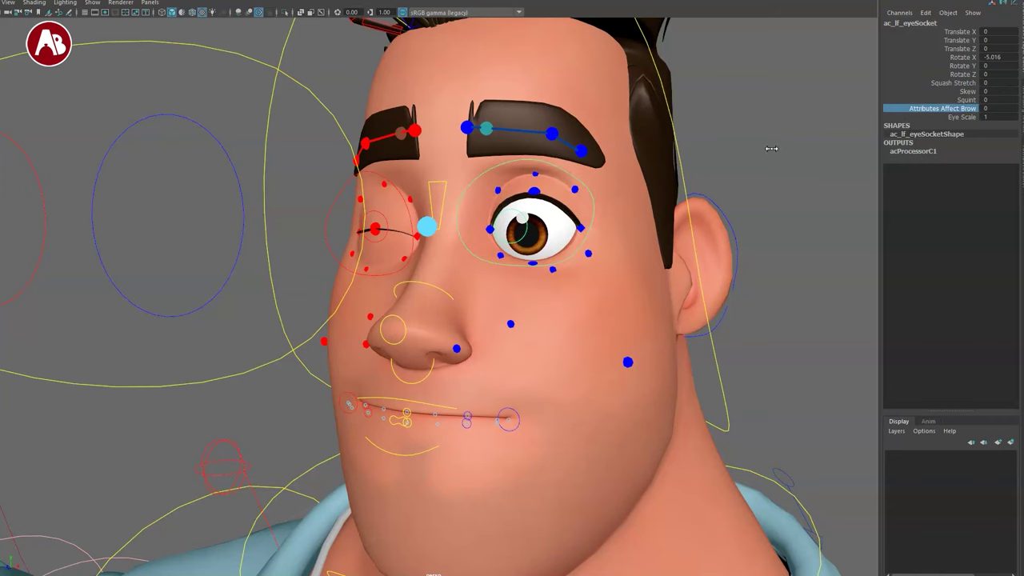
{"action": "key", "text": "ctrl+z"}
{"action": "left_click_drag", "start_coordinate": [914, 101], "coordinate": [914, 107]}
{"action": "left_click", "coordinate": [954, 117]}
{"action": "middle_click_drag", "start_coordinate": [738, 160], "coordinate": [755, 135]}
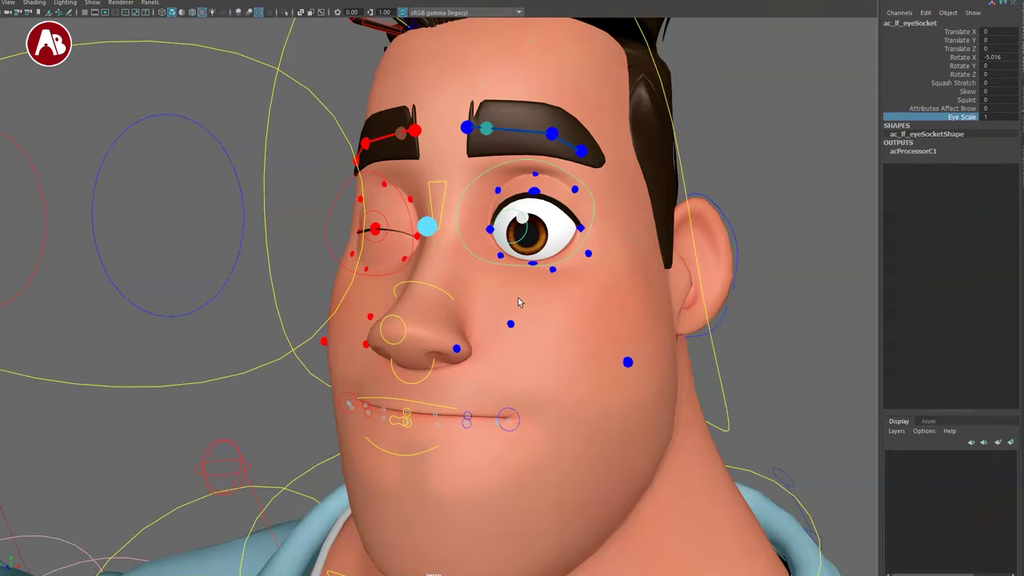
Reshape the area above the left eye by moving the upper, outer and inner eye socket controls.
{"action": "right_click_drag", "start_coordinate": [518, 302], "coordinate": [538, 286], "text": "alt"}
{"action": "middle_click_drag", "start_coordinate": [538, 286], "coordinate": [509, 338], "text": "alt"}
{"action": "left_click_drag", "start_coordinate": [509, 338], "coordinate": [514, 340], "text": "alt"}
{"action": "middle_click_drag", "start_coordinate": [514, 340], "coordinate": [540, 359], "text": "alt"}
{"action": "right_click_drag", "start_coordinate": [540, 359], "coordinate": [558, 281], "text": "alt"}
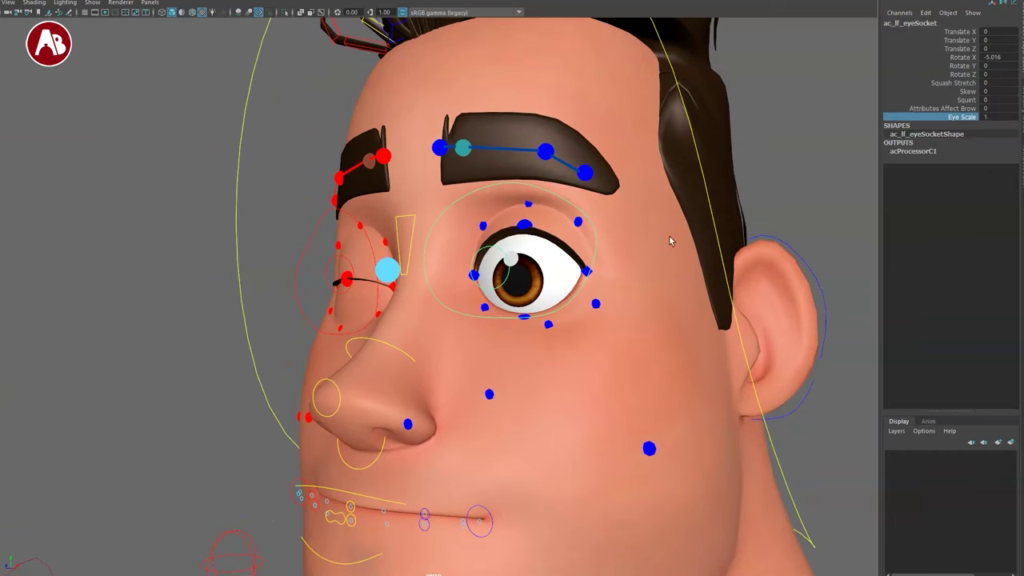
{"action": "left_click_drag", "start_coordinate": [539, 320], "coordinate": [536, 367], "text": "alt"}
{"action": "left_click", "coordinate": [464, 274]}
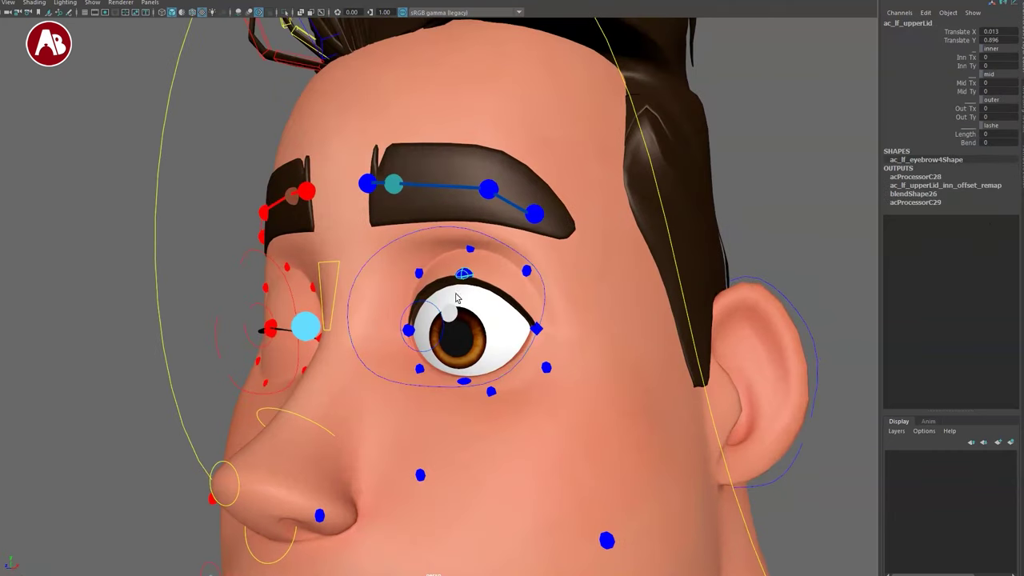
{"action": "mouse_move", "coordinate": [469, 239]}
{"action": "left_mouse_down"}
{"action": "mouse_move", "coordinate": [467, 270]}
{"action": "mouse_move", "coordinate": [452, 237]}
{"action": "left_mouse_up"}
{"action": "left_click", "coordinate": [526, 272]}
{"action": "left_click_drag", "start_coordinate": [416, 274], "coordinate": [399, 258]}
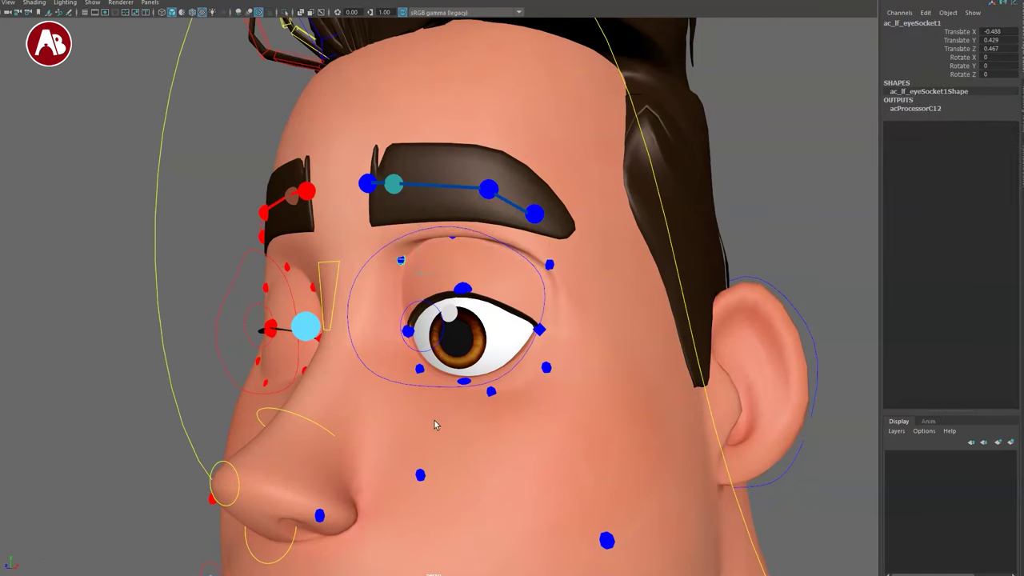
Try moving the left cheek control and changing its Puff attribute, and undo both changes.
{"action": "right_click_drag", "start_coordinate": [442, 428], "coordinate": [427, 324], "text": "alt"}
{"action": "left_click_drag", "start_coordinate": [427, 325], "coordinate": [483, 365], "text": "alt"}
{"action": "left_click", "coordinate": [483, 379]}
{"action": "left_click", "coordinate": [599, 414]}
{"action": "left_click_drag", "start_coordinate": [599, 414], "coordinate": [617, 415]}
{"action": "key", "text": "ctrl+z"}
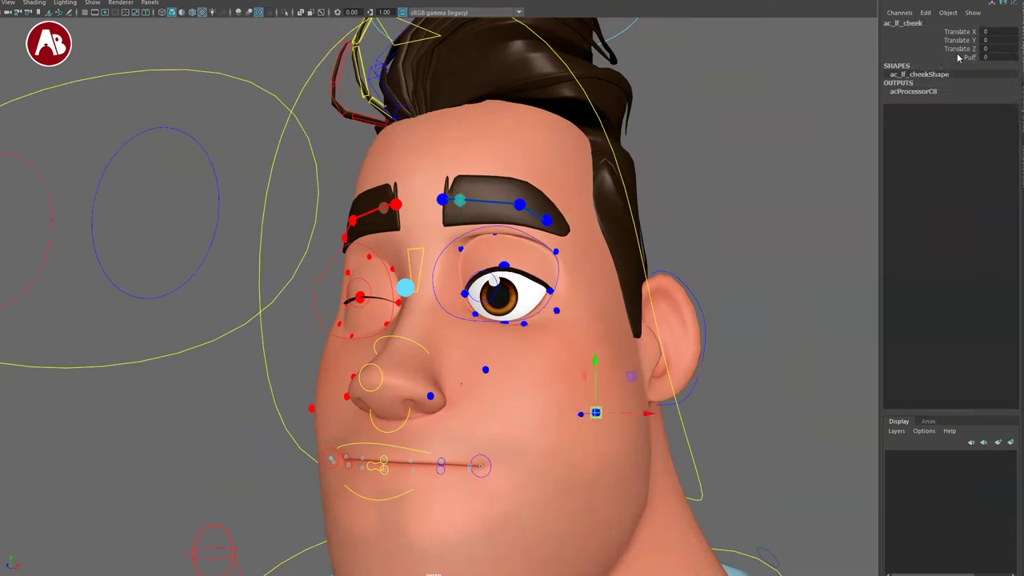
{"action": "middle_click_drag", "start_coordinate": [746, 165], "coordinate": [774, 188]}
{"action": "left_click_drag", "start_coordinate": [464, 416], "coordinate": [519, 425], "text": "alt"}
{"action": "key", "text": "ctrl+z"}
Move the left squint control under the eye and raise the teal control on the left eyebrow.
{"action": "left_click_drag", "start_coordinate": [485, 352], "coordinate": [483, 403], "text": "alt"}
{"action": "scroll", "coordinate": [482, 404], "scroll_direction": "up", "scroll_amount": 2}
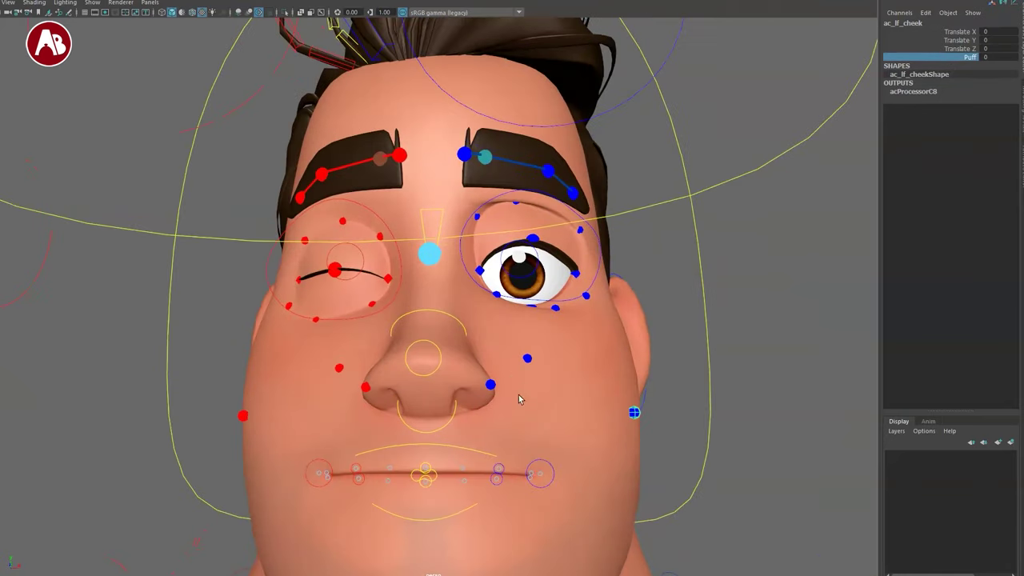
{"action": "left_click", "coordinate": [527, 359]}
{"action": "mouse_move", "coordinate": [523, 353]}
{"action": "left_mouse_down"}
{"action": "mouse_move", "coordinate": [523, 372]}
{"action": "mouse_move", "coordinate": [561, 362]}
{"action": "mouse_move", "coordinate": [551, 354]}
{"action": "mouse_move", "coordinate": [563, 401]}
{"action": "mouse_move", "coordinate": [530, 360]}
{"action": "left_mouse_up"}
{"action": "left_click_drag", "start_coordinate": [419, 376], "coordinate": [406, 386], "text": "alt"}
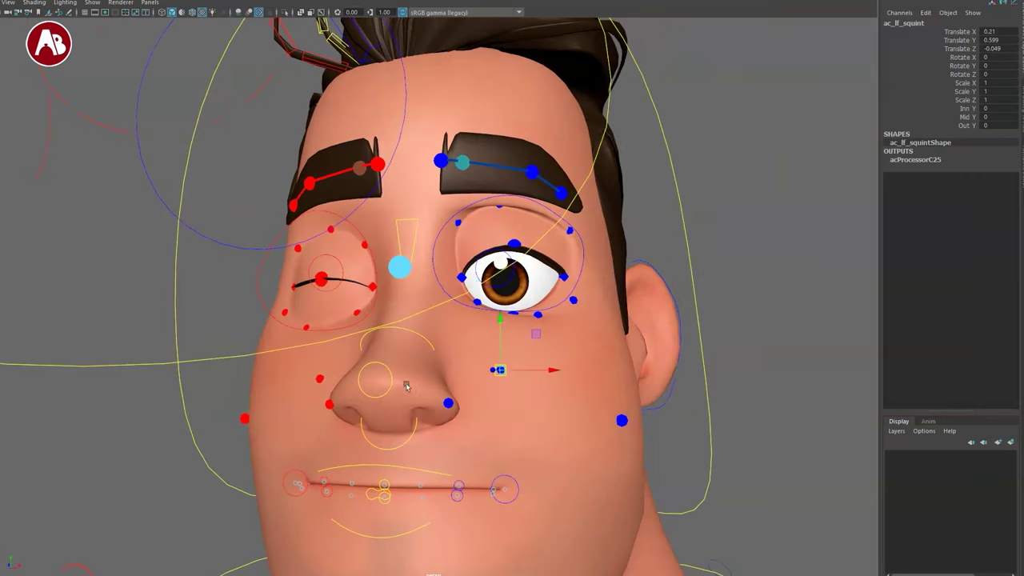
{"action": "left_click", "coordinate": [462, 164]}
{"action": "left_click_drag", "start_coordinate": [463, 164], "coordinate": [478, 119]}
Try raising the left eyebrow's inner and middle controls, and undo both moves.
{"action": "left_click_drag", "start_coordinate": [441, 156], "coordinate": [418, 104]}
{"action": "left_click", "coordinate": [534, 165]}
{"action": "left_click_drag", "start_coordinate": [538, 154], "coordinate": [545, 119]}
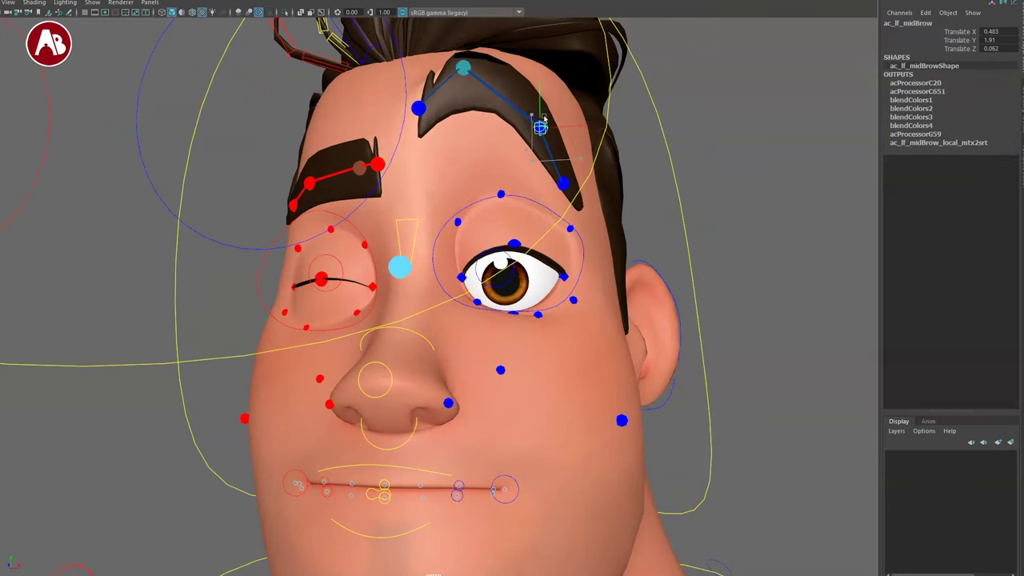
{"action": "left_click", "coordinate": [563, 185]}
{"action": "left_click", "coordinate": [415, 109]}
{"action": "key", "text": "ctrl+z"}
{"action": "key", "text": "ctrl+z"}
{"action": "key", "text": "ctrl+z"}
{"action": "key", "text": "ctrl+z"}
{"action": "key", "text": "ctrl+z"}
{"action": "key", "text": "ctrl+z"}
{"action": "key", "text": "ctrl+z"}
Flare the nose by moving the left nostril control outward and up and the right nostril control outward.
{"action": "middle_click_drag", "start_coordinate": [472, 422], "coordinate": [521, 410], "text": "alt"}
{"action": "left_click", "coordinate": [550, 346]}
{"action": "left_click_drag", "start_coordinate": [554, 345], "coordinate": [569, 335]}
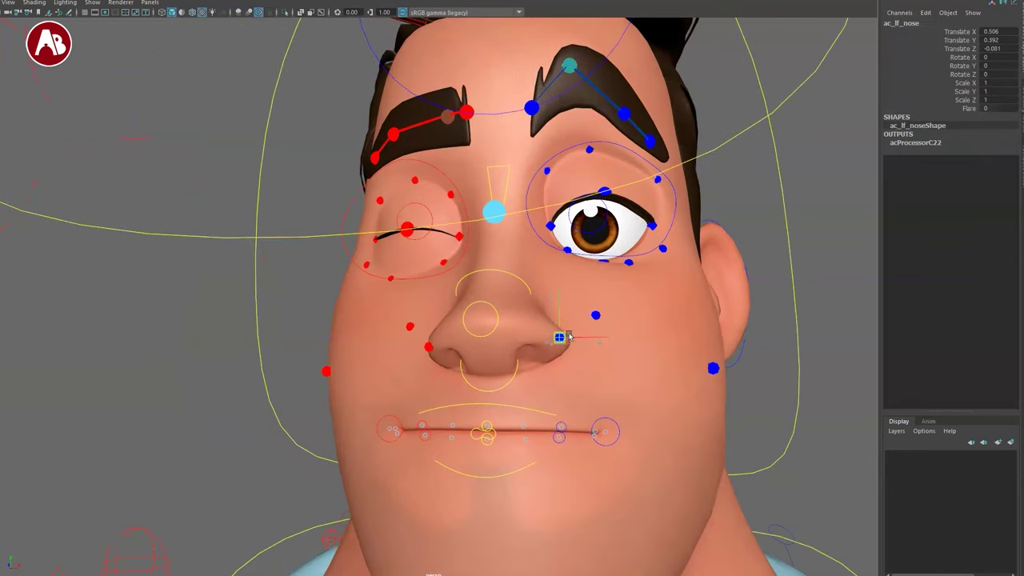
{"action": "left_click", "coordinate": [428, 347]}
{"action": "left_click_drag", "start_coordinate": [428, 347], "coordinate": [415, 345]}
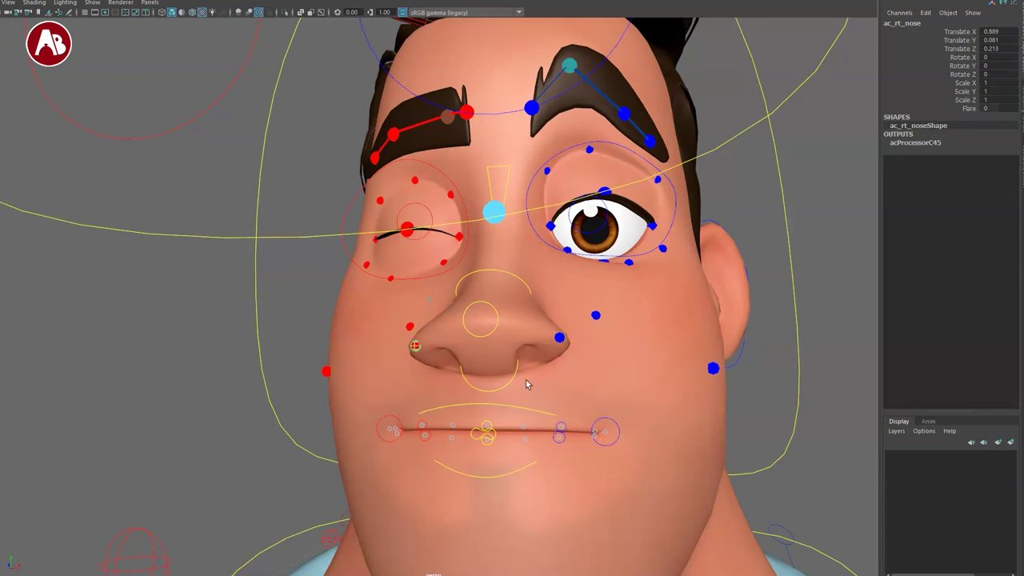
{"action": "left_click_drag", "start_coordinate": [526, 383], "coordinate": [516, 394], "text": "alt"}
Try moving the middle head control between the eyes, seen from the side, and undo the move.
{"action": "left_click_drag", "start_coordinate": [560, 336], "coordinate": [487, 348], "text": "alt"}
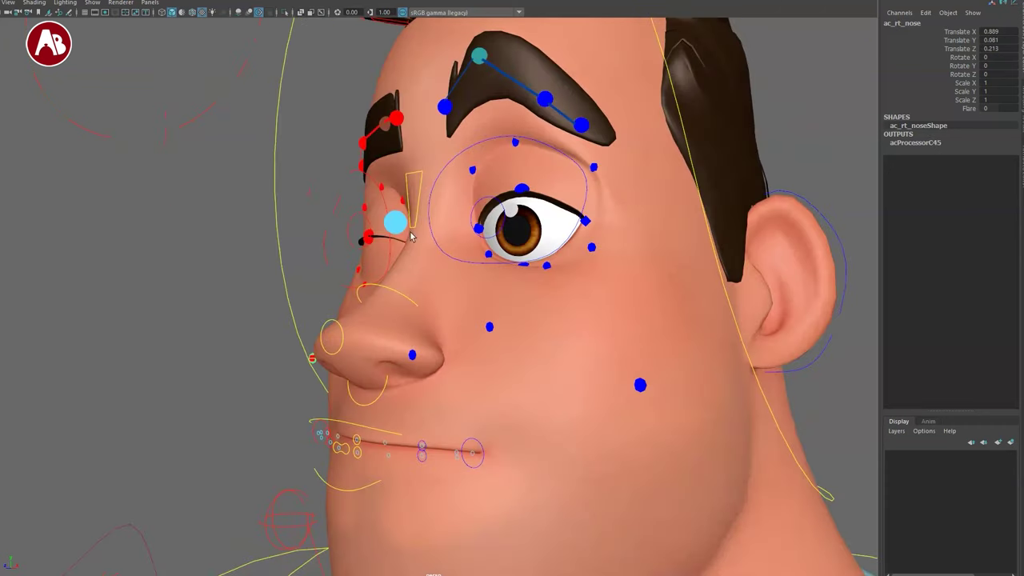
{"action": "left_click", "coordinate": [390, 217]}
{"action": "scroll", "coordinate": [432, 286], "scroll_direction": "down", "scroll_amount": 5}
{"action": "middle_click_drag", "start_coordinate": [436, 290], "coordinate": [486, 307], "text": "alt"}
{"action": "left_click_drag", "start_coordinate": [485, 312], "coordinate": [407, 324], "text": "alt"}
{"action": "left_click_drag", "start_coordinate": [406, 268], "coordinate": [372, 284]}
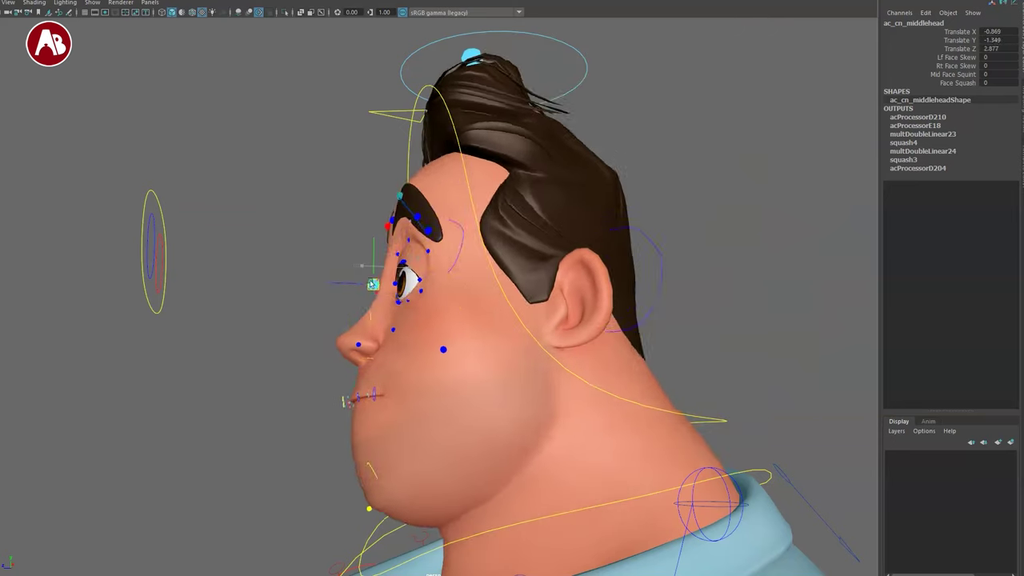
{"action": "key", "text": "ctrl+z"}
Try the middle head control's Lf Face Skew, Rt Face Skew, Mid Face Squint and Face Squash attributes, undoing each change.
{"action": "left_click", "coordinate": [955, 57]}
{"action": "left_click_drag", "start_coordinate": [595, 184], "coordinate": [737, 196], "text": "alt"}
{"action": "mouse_move", "coordinate": [840, 148]}
{"action": "middle_mouse_down"}
{"action": "mouse_move", "coordinate": [748, 176]}
{"action": "mouse_move", "coordinate": [834, 160]}
{"action": "middle_mouse_up"}
{"action": "key", "text": "ctrl+z"}
{"action": "left_click_drag", "start_coordinate": [924, 75], "coordinate": [908, 66]}
{"action": "mouse_move", "coordinate": [807, 102]}
{"action": "middle_mouse_down"}
{"action": "mouse_move", "coordinate": [845, 101]}
{"action": "mouse_move", "coordinate": [827, 101]}
{"action": "middle_mouse_up"}
{"action": "key", "text": "ctrl+z"}
{"action": "middle_click_drag", "start_coordinate": [781, 137], "coordinate": [815, 162]}
{"action": "key", "text": "ctrl+z"}
Open the mouth by rotating the jaw control about 19.5 degrees on X.
{"action": "middle_click_drag", "start_coordinate": [519, 386], "coordinate": [490, 304], "text": "alt"}
{"action": "right_click_drag", "start_coordinate": [490, 304], "coordinate": [518, 392], "text": "alt"}
{"action": "left_click_drag", "start_coordinate": [518, 392], "coordinate": [557, 353], "text": "alt"}
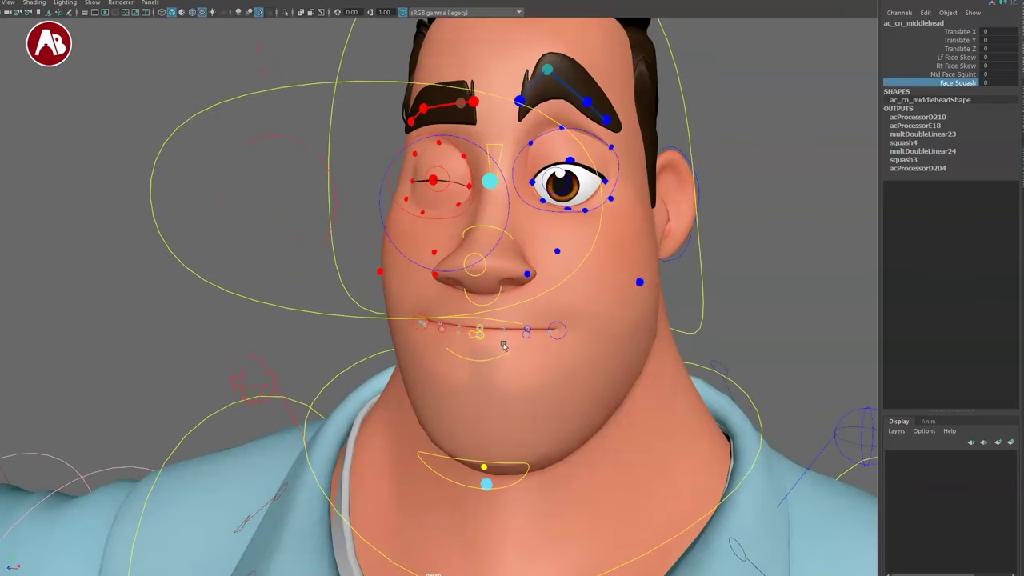
{"action": "right_click_drag", "start_coordinate": [503, 345], "coordinate": [535, 356], "text": "alt"}
{"action": "left_click_drag", "start_coordinate": [534, 357], "coordinate": [460, 355], "text": "alt"}
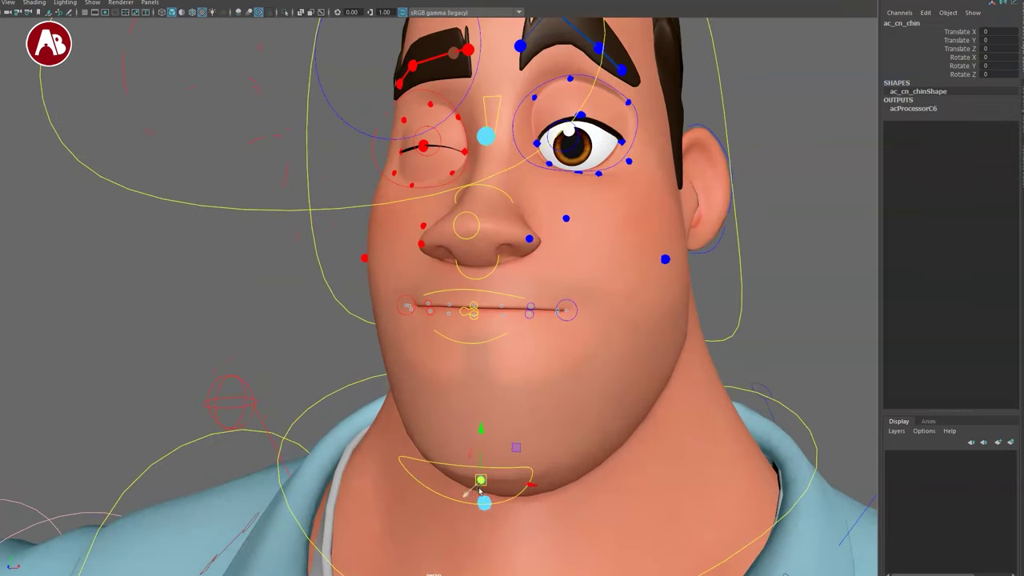
{"action": "left_click", "coordinate": [418, 469]}
{"action": "key", "text": "e"}
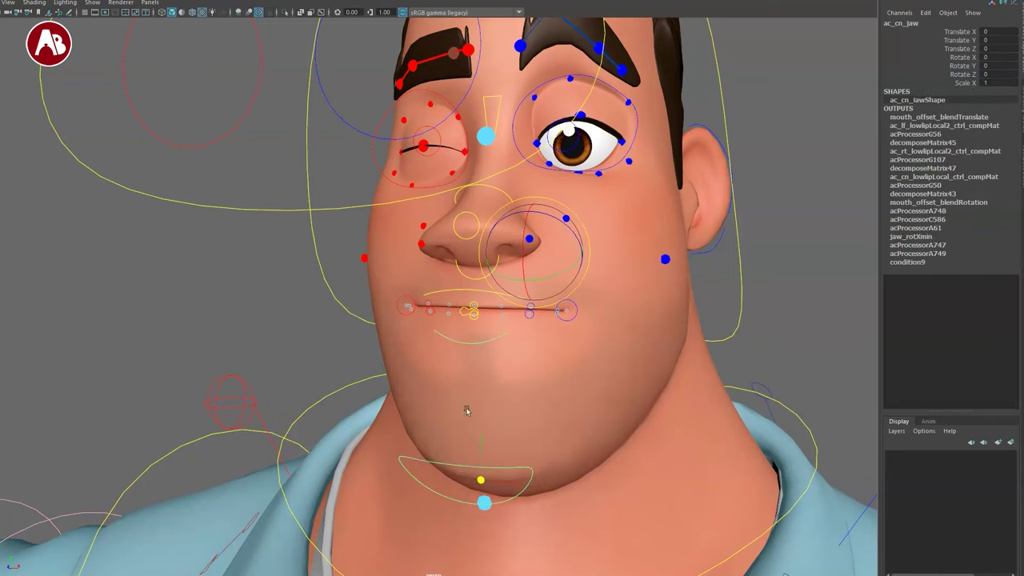
{"action": "left_click_drag", "start_coordinate": [522, 249], "coordinate": [521, 271]}
{"action": "key", "text": "q"}
Try moving the left cheek control outward with the mouth open, and undo the move.
{"action": "right_click_drag", "start_coordinate": [505, 347], "coordinate": [577, 384], "text": "alt"}
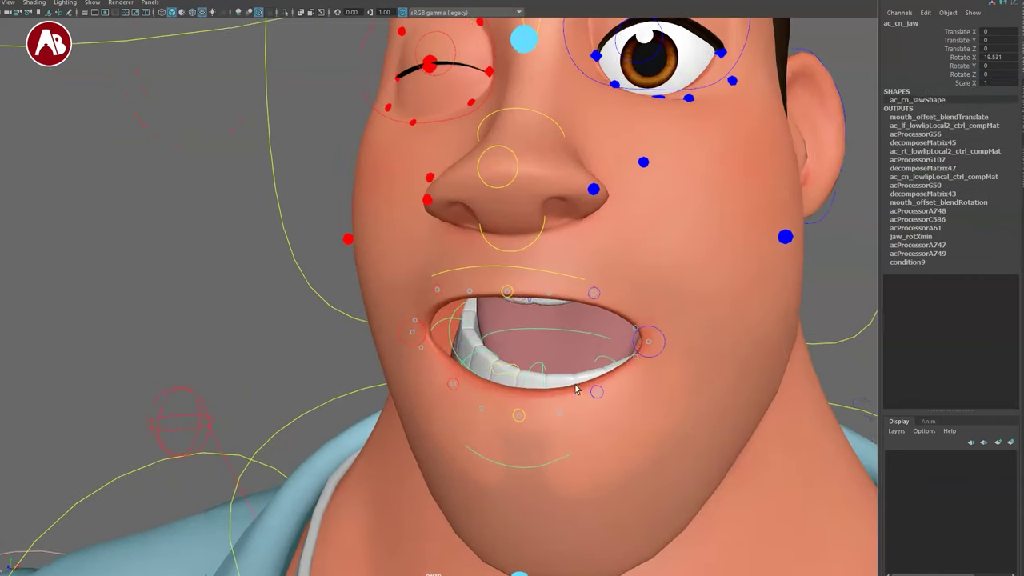
{"action": "left_click_drag", "start_coordinate": [576, 384], "coordinate": [546, 357], "text": "alt"}
{"action": "left_click", "coordinate": [220, 272]}
{"action": "left_click_drag", "start_coordinate": [719, 256], "coordinate": [761, 287], "text": "alt"}
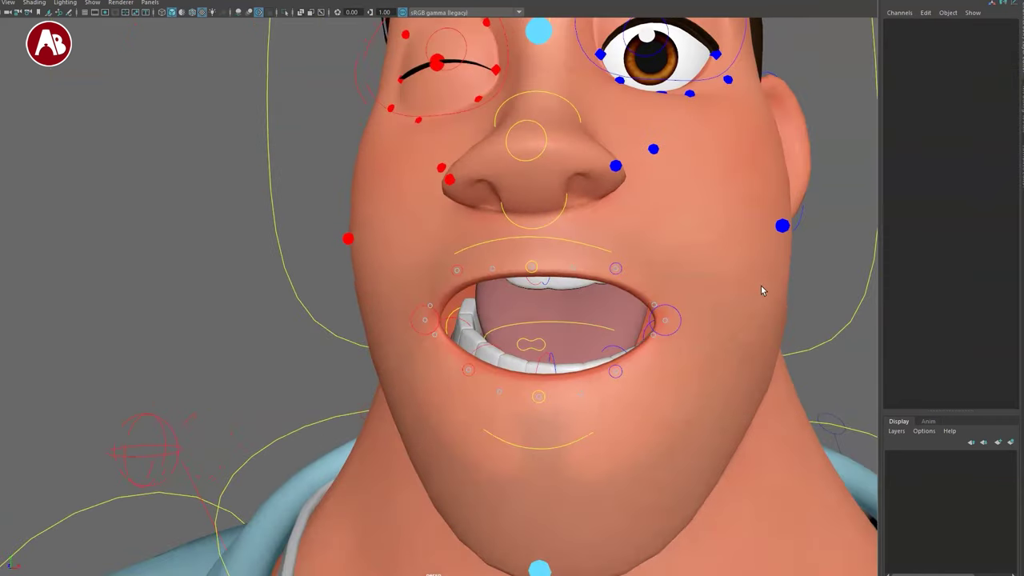
{"action": "left_click", "coordinate": [785, 229]}
{"action": "key", "text": "w"}
{"action": "left_click_drag", "start_coordinate": [783, 227], "coordinate": [833, 241]}
{"action": "key", "text": "ctrl+z"}
Try moving the left squint and left nostril controls with the mouth open, and undo the moves.
{"action": "left_click", "coordinate": [655, 149]}
{"action": "left_click_drag", "start_coordinate": [652, 149], "coordinate": [624, 146]}
{"action": "key", "text": "ctrl+z"}
{"action": "left_click", "coordinate": [616, 167]}
{"action": "key", "text": "ctrl+z"}
{"action": "key", "text": "q"}
Try pulling the left mouth corner outward and setting its Pin to 1, and undo the Pin change.
{"action": "left_click", "coordinate": [674, 335]}
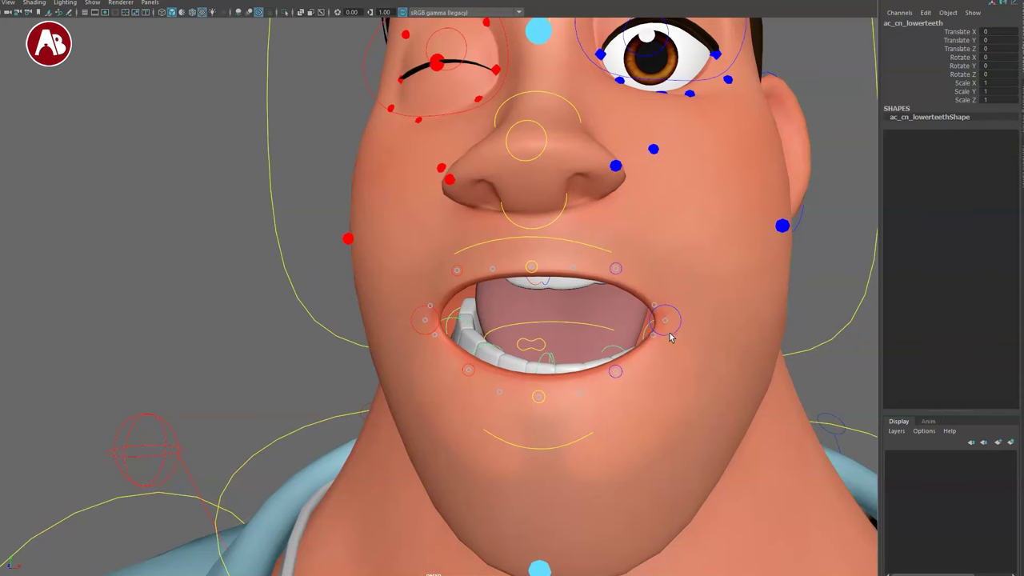
{"action": "left_click_drag", "start_coordinate": [688, 367], "coordinate": [640, 368], "text": "alt"}
{"action": "left_click_drag", "start_coordinate": [518, 304], "coordinate": [622, 250]}
{"action": "key", "text": "ctrl+z"}
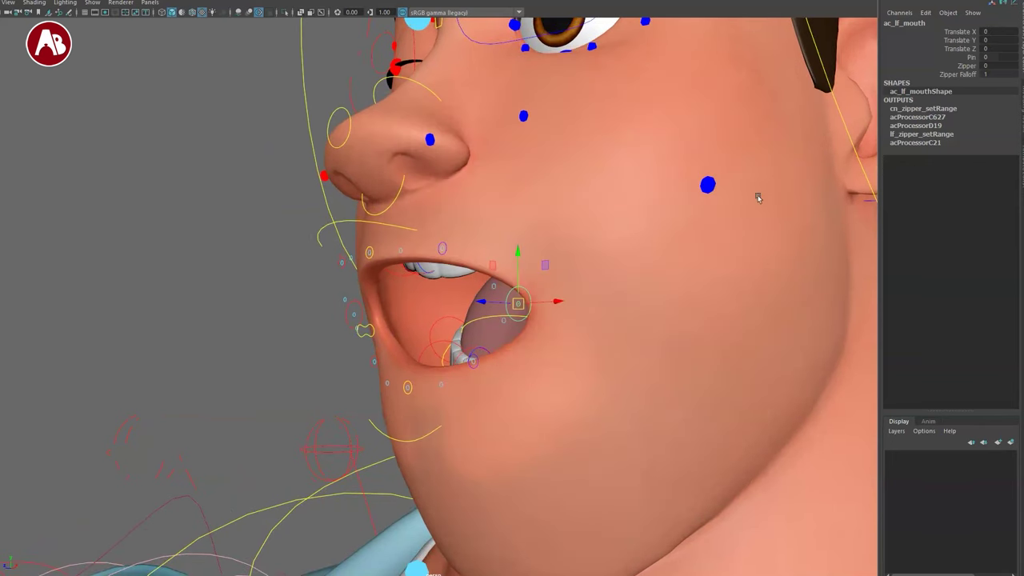
{"action": "left_click_drag", "start_coordinate": [518, 303], "coordinate": [678, 274]}
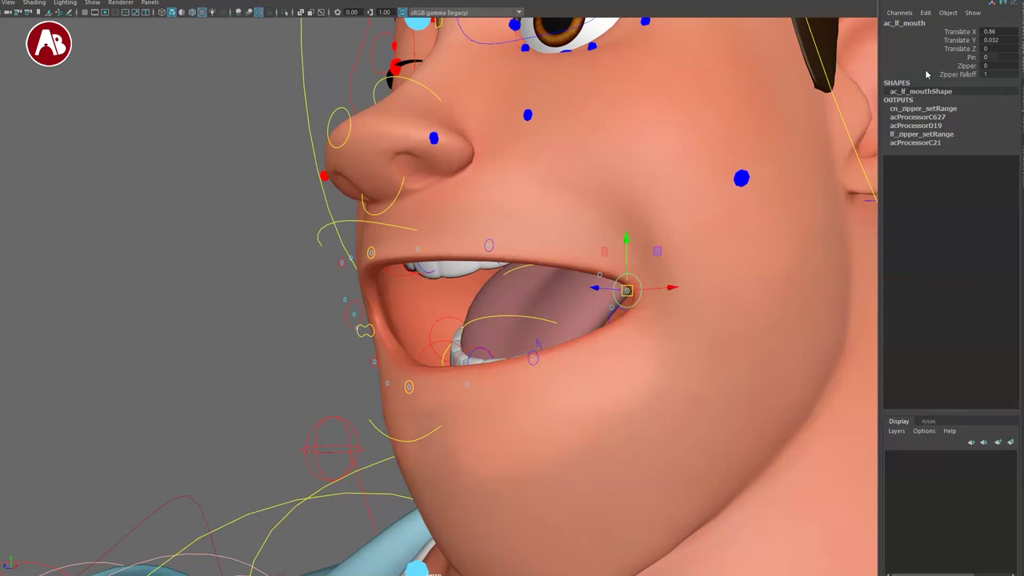
{"action": "middle_click_drag", "start_coordinate": [757, 157], "coordinate": [856, 181]}
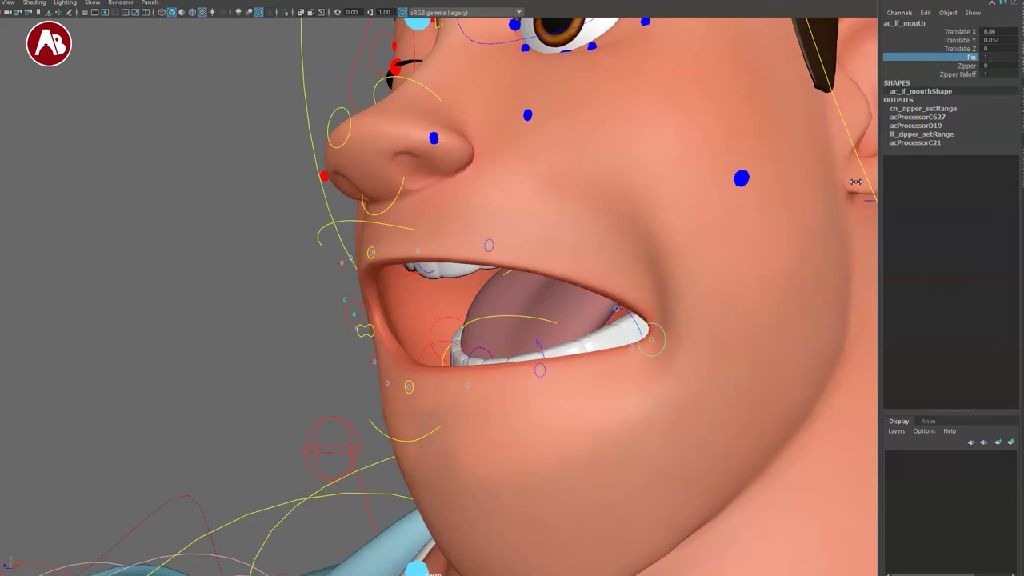
{"action": "key", "text": "ctrl+z"}
Try the left mouth corner's Zipper at 1 with a Zipper Falloff of 0.5, and undo the mouth corner changes.
{"action": "left_click", "coordinate": [939, 68]}
{"action": "middle_click_drag", "start_coordinate": [809, 107], "coordinate": [788, 102]}
{"action": "left_click", "coordinate": [927, 73]}
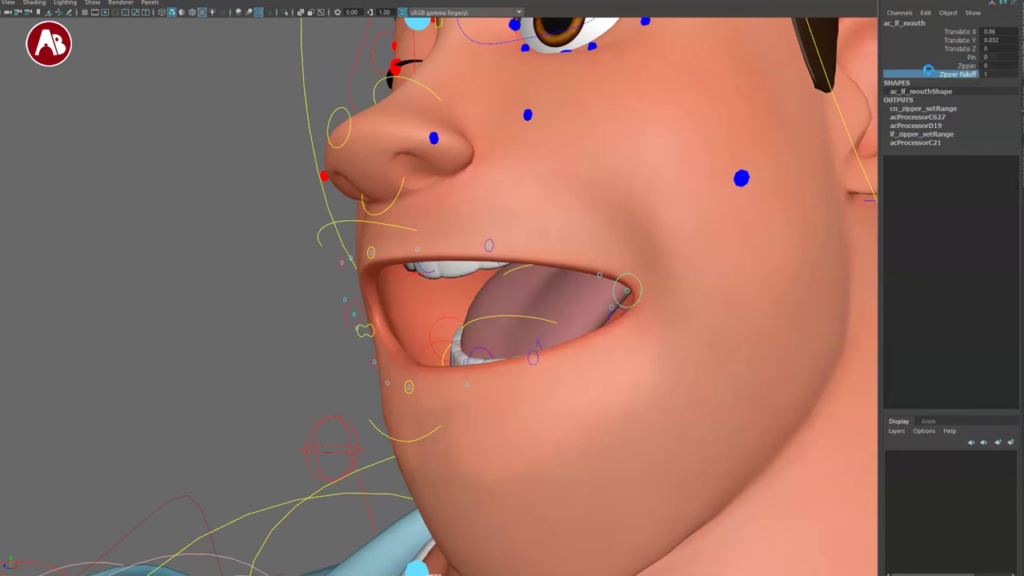
{"action": "left_click", "coordinate": [925, 66]}
{"action": "middle_click_drag", "start_coordinate": [744, 76], "coordinate": [758, 78]}
{"action": "left_click", "coordinate": [947, 73]}
{"action": "middle_click_drag", "start_coordinate": [852, 102], "coordinate": [857, 102]}
{"action": "key", "text": "ctrl+z"}
{"action": "key", "text": "ctrl+z"}
{"action": "key", "text": "ctrl+z"}
{"action": "key", "text": "ctrl+z"}
{"action": "key", "text": "ctrl+z"}
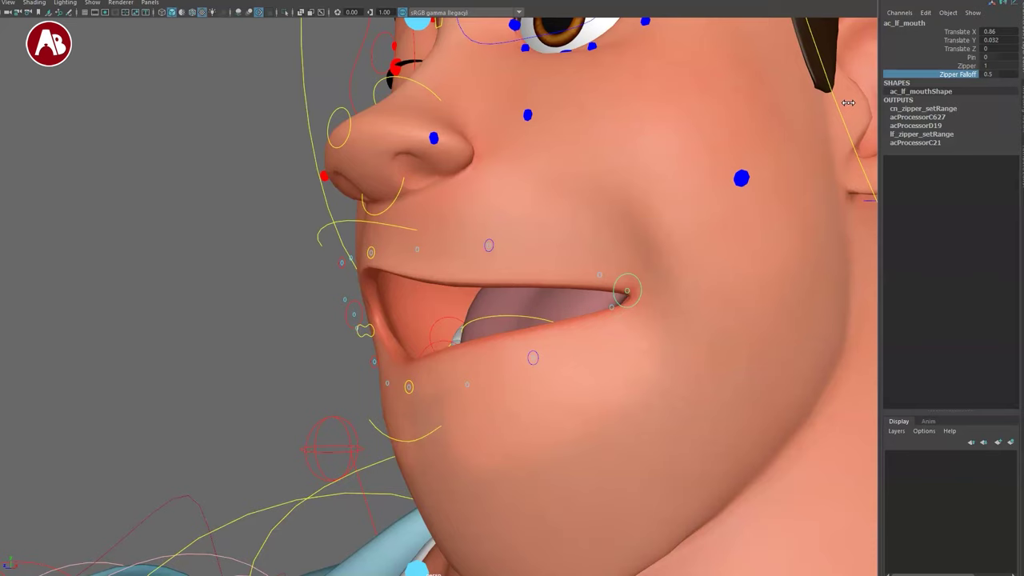
Try raising the two local controls on the left side of the upper lip.
{"action": "left_click_drag", "start_coordinate": [494, 384], "coordinate": [525, 380], "text": "alt"}
{"action": "key", "text": "q"}
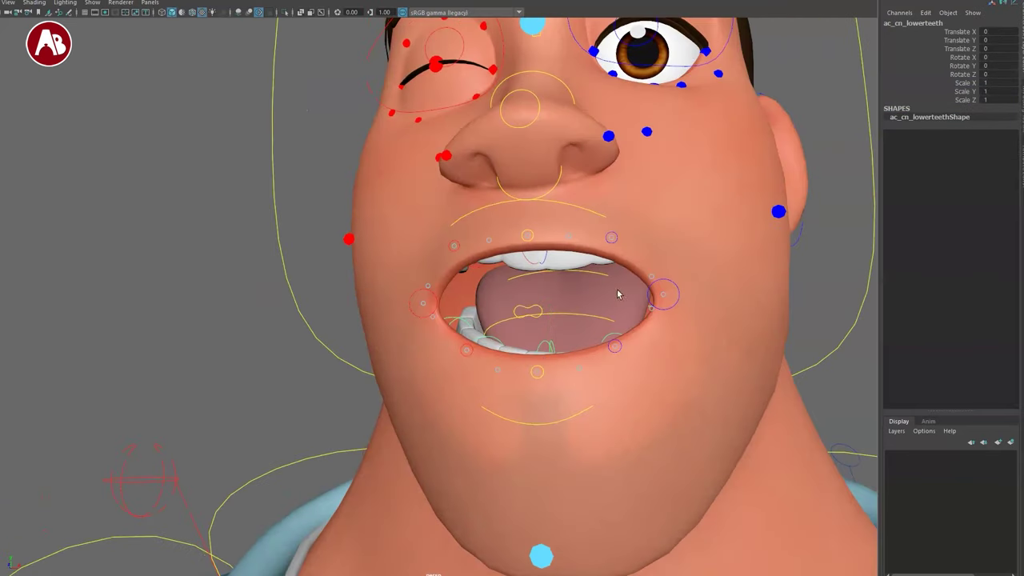
{"action": "right_click_drag", "start_coordinate": [619, 293], "coordinate": [651, 334], "text": "alt"}
{"action": "left_click", "coordinate": [718, 292]}
{"action": "left_click", "coordinate": [712, 292]}
{"action": "key", "text": "w"}
{"action": "left_click_drag", "start_coordinate": [712, 293], "coordinate": [698, 248]}
{"action": "left_click", "coordinate": [697, 272]}
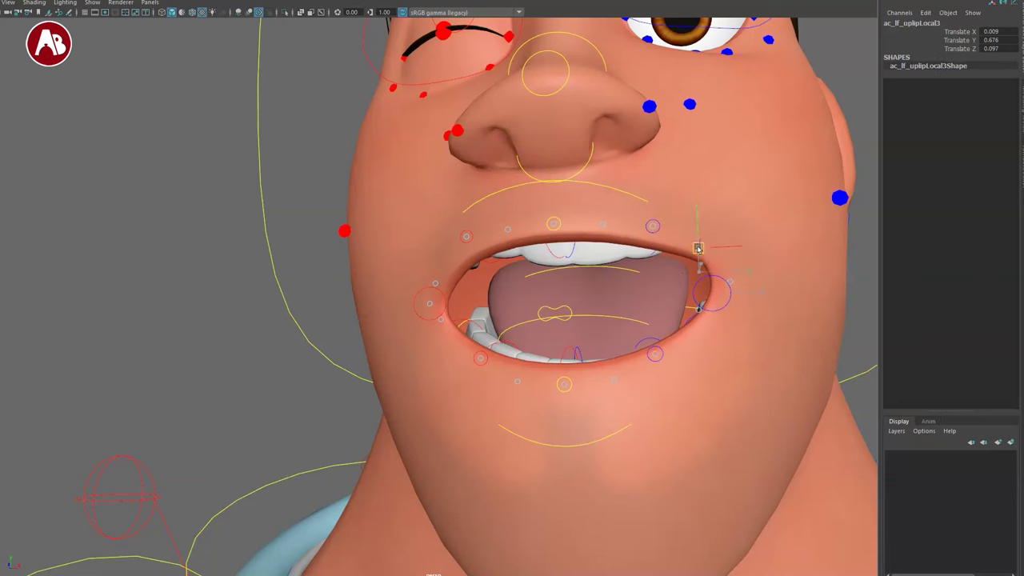
{"action": "left_click", "coordinate": [651, 228]}
{"action": "left_click_drag", "start_coordinate": [649, 224], "coordinate": [652, 168]}
{"action": "left_click", "coordinate": [665, 194]}
Try rotating and moving the lower lip control, and undo the changes.
{"action": "left_click_drag", "start_coordinate": [467, 344], "coordinate": [489, 360], "text": "alt"}
{"action": "left_click", "coordinate": [504, 454]}
{"action": "right_click_drag", "start_coordinate": [504, 454], "coordinate": [451, 360], "text": "alt"}
{"action": "key", "text": "e"}
{"action": "mouse_move", "coordinate": [518, 373]}
{"action": "left_mouse_down"}
{"action": "mouse_move", "coordinate": [513, 422]}
{"action": "mouse_move", "coordinate": [523, 376]}
{"action": "mouse_move", "coordinate": [523, 428]}
{"action": "mouse_move", "coordinate": [530, 342]}
{"action": "mouse_move", "coordinate": [523, 390]}
{"action": "mouse_move", "coordinate": [515, 385]}
{"action": "mouse_move", "coordinate": [525, 384]}
{"action": "left_mouse_up"}
{"action": "key", "text": "ctrl+z"}
{"action": "key", "text": "w"}
{"action": "key", "text": "ctrl+z"}
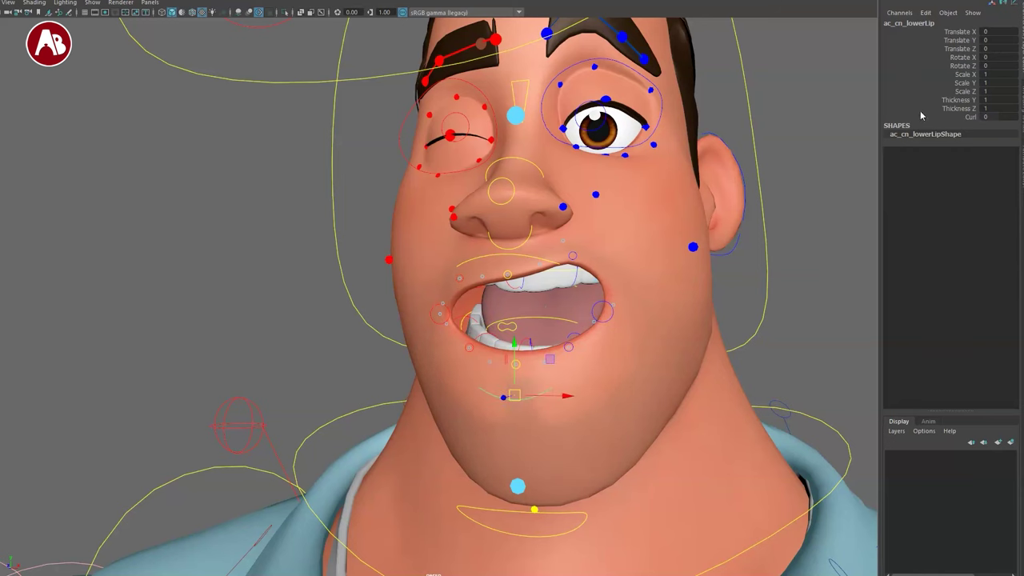
Try a Curl of 7.3 on the lower lip control and change its Thickness Y and Thickness Z.
{"action": "left_click", "coordinate": [969, 117]}
{"action": "middle_click_drag", "start_coordinate": [764, 165], "coordinate": [817, 186]}
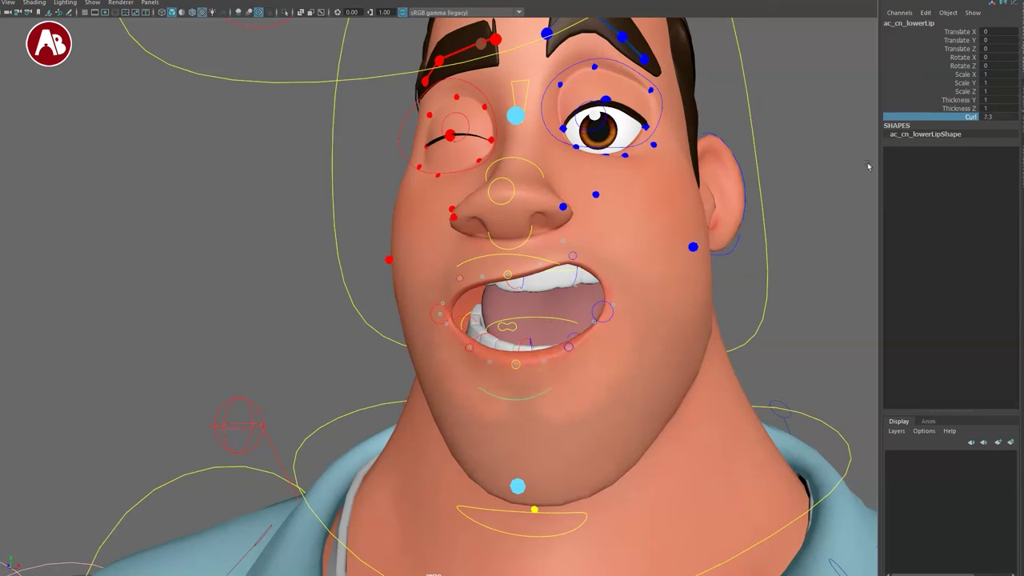
{"action": "left_click_drag", "start_coordinate": [928, 108], "coordinate": [929, 100]}
{"action": "mouse_move", "coordinate": [729, 136]}
{"action": "middle_mouse_down"}
{"action": "mouse_move", "coordinate": [741, 145]}
{"action": "mouse_move", "coordinate": [728, 145]}
{"action": "middle_mouse_up"}
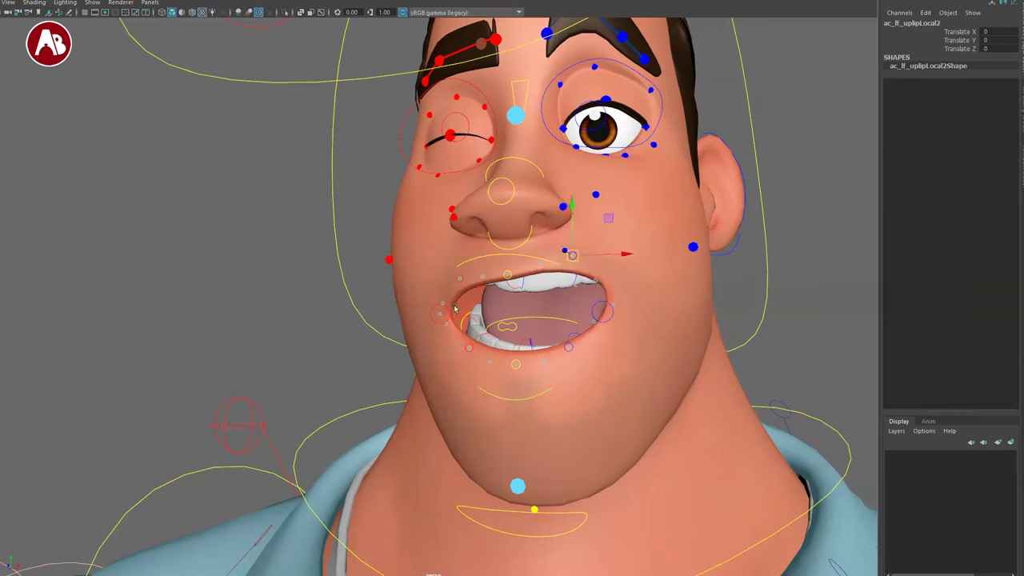
Undo the lower lip attribute changes and the moves of the left upper lip controls.
{"action": "key", "text": "ctrl+z"}
{"action": "key", "text": "ctrl+z"}
{"action": "key", "text": "ctrl+z"}
{"action": "key", "text": "ctrl+z"}
{"action": "key", "text": "ctrl+z"}
{"action": "key", "text": "ctrl+z"}
{"action": "key", "text": "ctrl+z"}
{"action": "key", "text": "ctrl+z"}
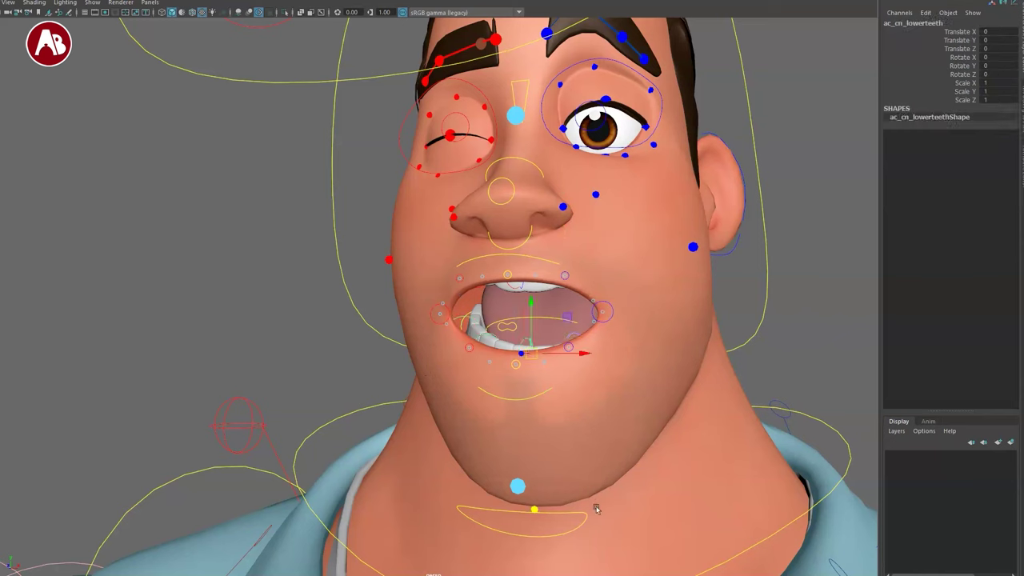
{"action": "key", "text": "ctrl+z"}
Open the mouth wider by rotating the jaw control to about 30.5 degrees on X.
{"action": "left_click", "coordinate": [463, 512]}
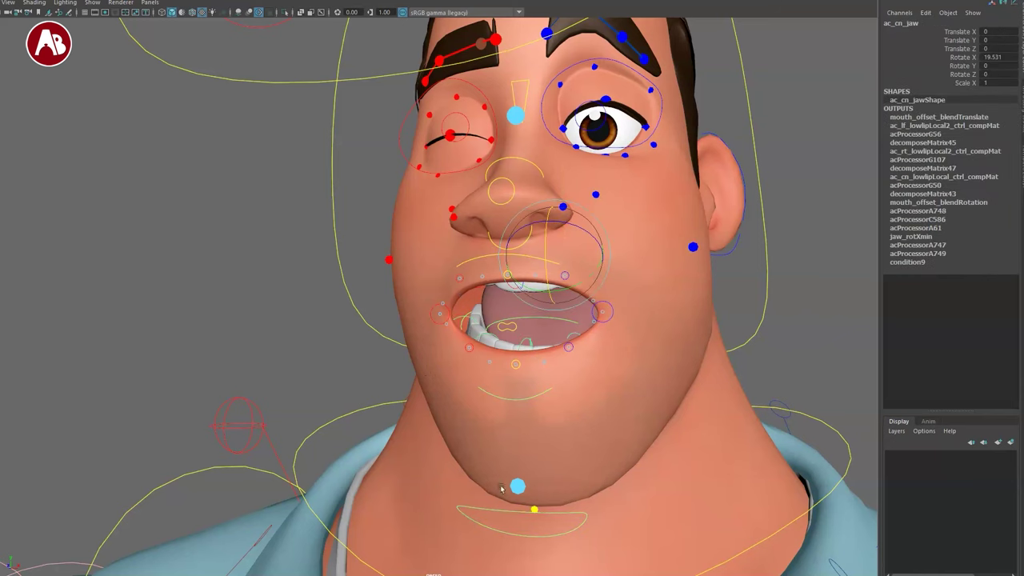
{"action": "left_click_drag", "start_coordinate": [548, 248], "coordinate": [546, 260]}
{"action": "key", "text": "q"}
{"action": "left_click_drag", "start_coordinate": [512, 320], "coordinate": [569, 364], "text": "alt"}
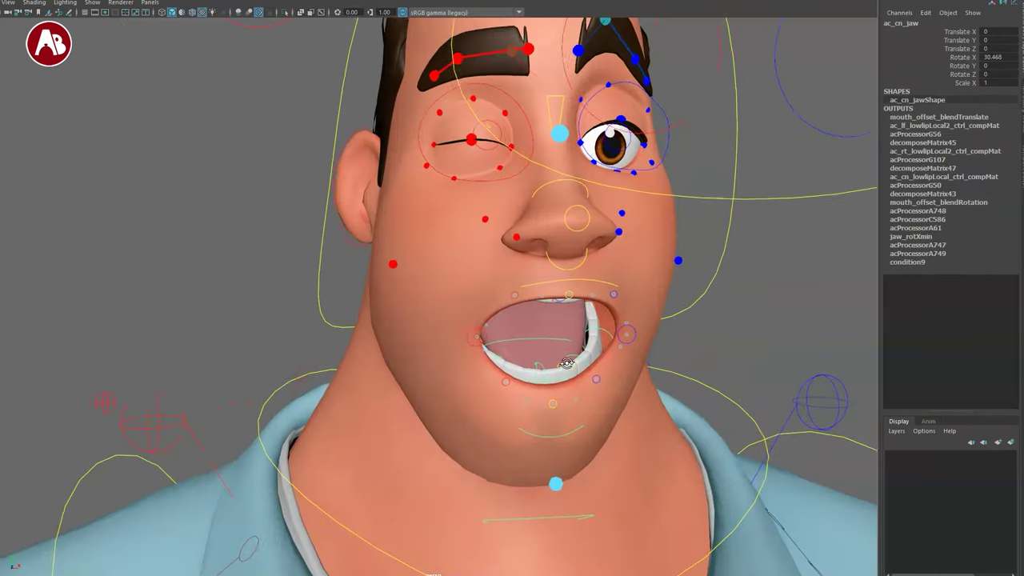
Rotate the tongue control inside the open mouth to lift the tongue.
{"action": "right_click_drag", "start_coordinate": [568, 364], "coordinate": [564, 489], "text": "alt"}
{"action": "left_click_drag", "start_coordinate": [563, 490], "coordinate": [487, 411], "text": "alt"}
{"action": "left_click_drag", "start_coordinate": [570, 407], "coordinate": [518, 369], "text": "alt"}
{"action": "left_click", "coordinate": [562, 289]}
{"action": "key", "text": "e"}
{"action": "left_click_drag", "start_coordinate": [584, 306], "coordinate": [585, 274]}
{"action": "key", "text": "q"}
{"action": "left_click_drag", "start_coordinate": [540, 371], "coordinate": [580, 397], "text": "alt"}
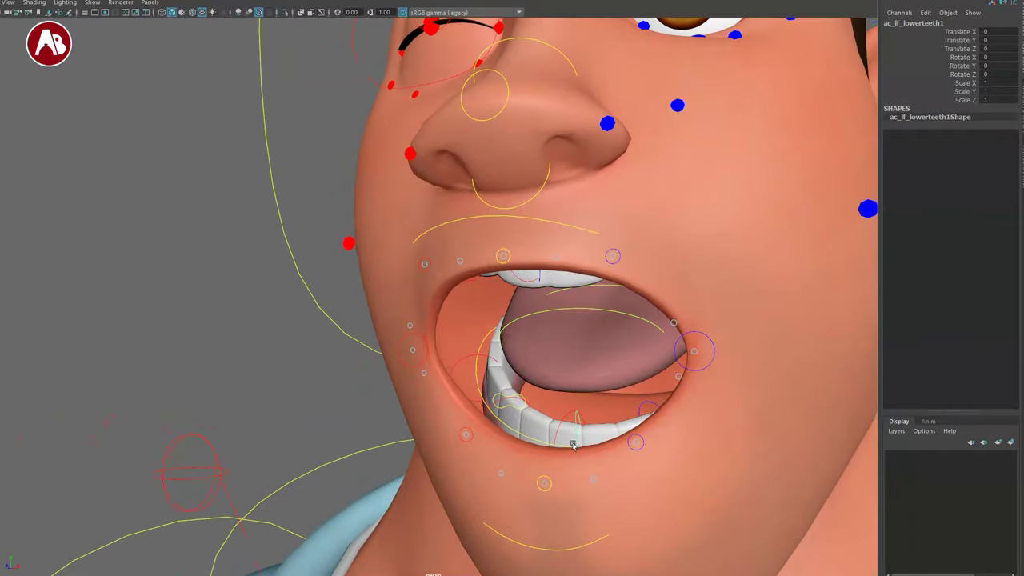
Try moving the left lower teeth control and the central lower teeth control, undoing each move.
{"action": "left_click_drag", "start_coordinate": [607, 419], "coordinate": [590, 425]}
{"action": "key", "text": "ctrl+z"}
{"action": "key", "text": "q"}
{"action": "left_click_drag", "start_coordinate": [535, 456], "coordinate": [554, 473], "text": "alt"}
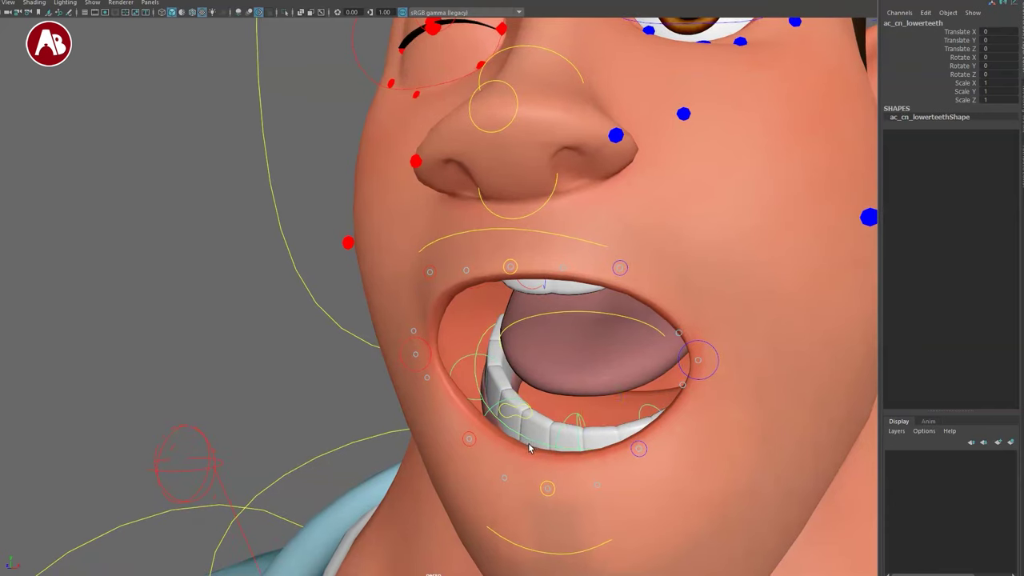
{"action": "mouse_move", "coordinate": [579, 433]}
{"action": "left_mouse_down"}
{"action": "mouse_move", "coordinate": [585, 405]}
{"action": "mouse_move", "coordinate": [568, 415]}
{"action": "left_mouse_up"}
{"action": "key", "text": "ctrl+z"}
Find the base tongue control in wireframe display, try moving it in textured display, and undo the move.
{"action": "left_click_drag", "start_coordinate": [541, 467], "coordinate": [543, 435], "text": "alt"}
{"action": "mouse_move", "coordinate": [764, 260]}
{"action": "left_mouse_down", "text": "alt"}
{"action": "mouse_move", "coordinate": [769, 292]}
{"action": "mouse_move", "coordinate": [764, 283]}
{"action": "mouse_move", "coordinate": [718, 285]}
{"action": "left_mouse_up", "text": "alt"}
{"action": "key", "text": "4"}
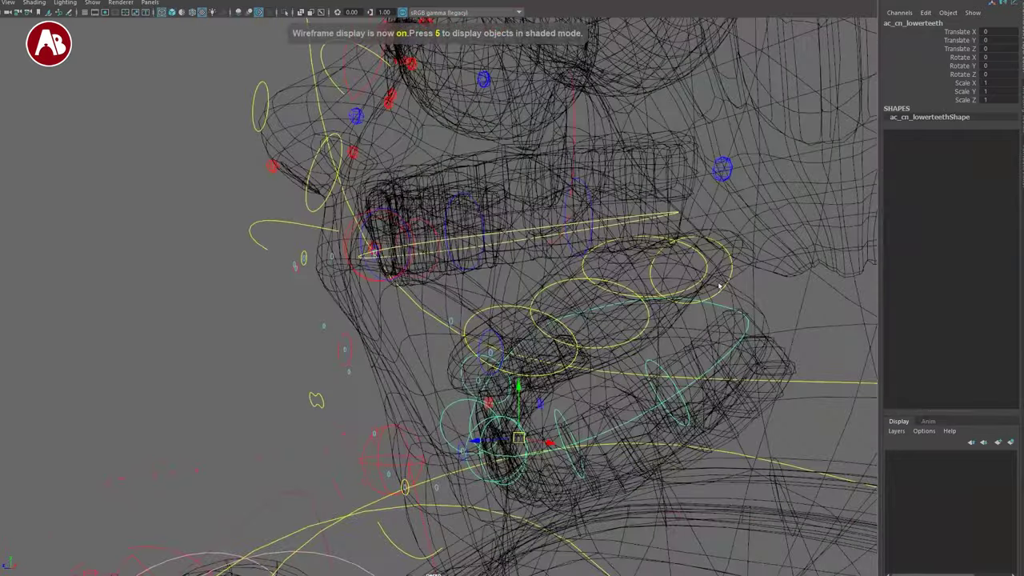
{"action": "left_click", "coordinate": [730, 277]}
{"action": "key", "text": "5"}
{"action": "left_click_drag", "start_coordinate": [563, 356], "coordinate": [634, 371], "text": "alt"}
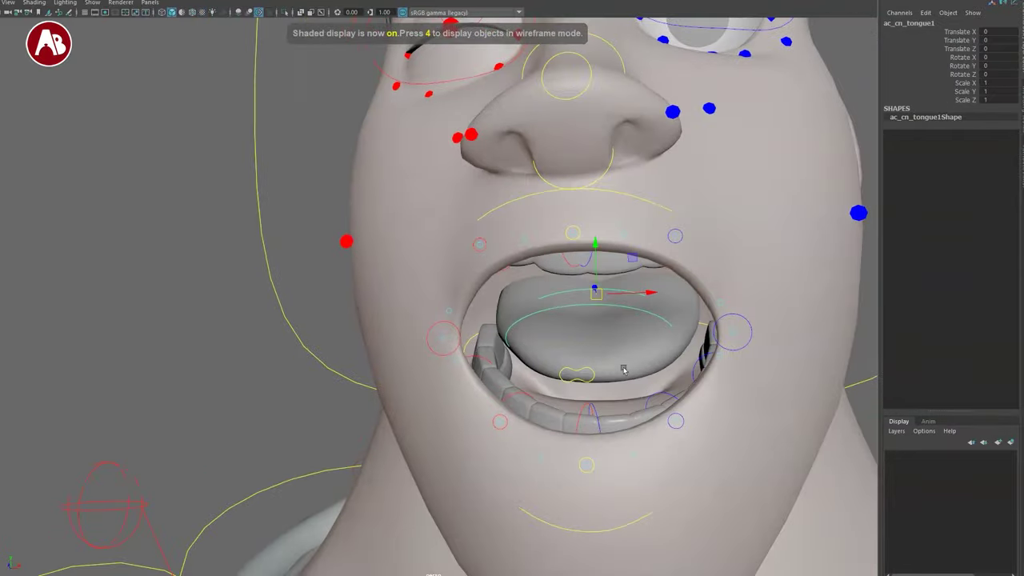
{"action": "key", "text": "6"}
{"action": "left_click_drag", "start_coordinate": [600, 297], "coordinate": [511, 453]}
{"action": "key", "text": "ctrl+z"}
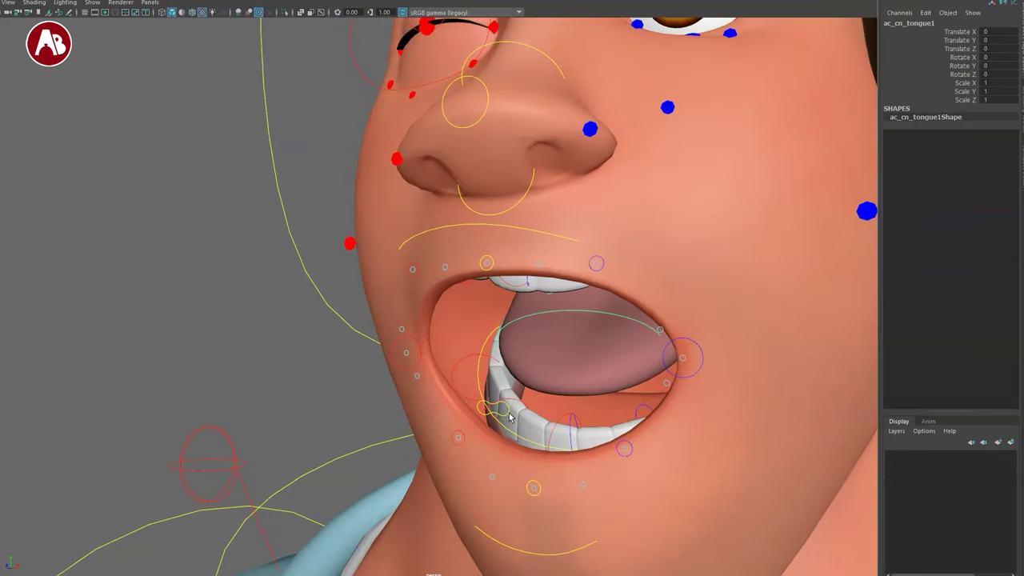
Select the main mouth control and shift it slightly to Translate X -0.052, Y 0.105 and Z 0.003.
{"action": "left_click", "coordinate": [506, 412]}
{"action": "right_click_drag", "start_coordinate": [535, 460], "coordinate": [521, 401], "text": "alt"}
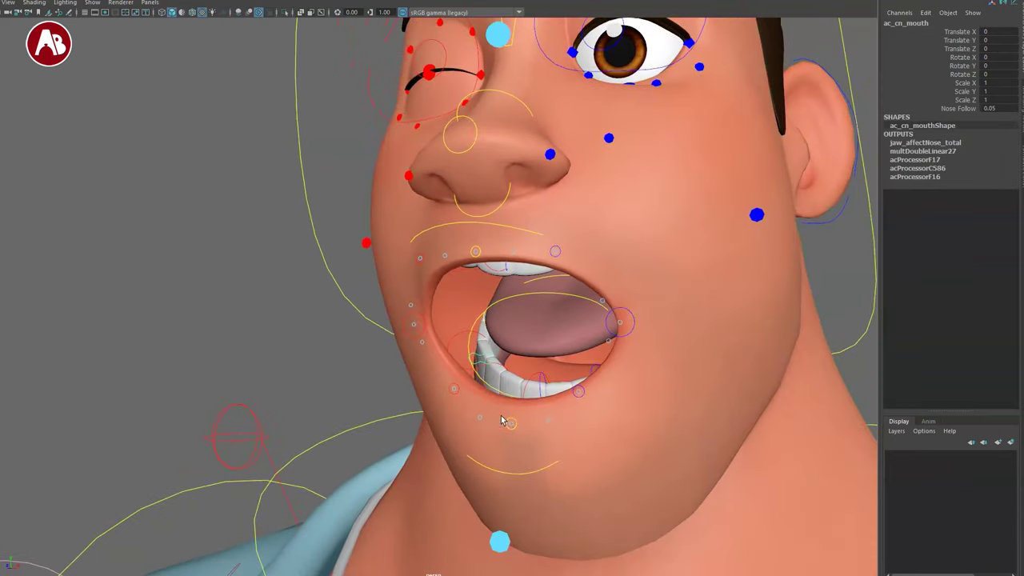
{"action": "left_click_drag", "start_coordinate": [501, 415], "coordinate": [512, 417], "text": "alt"}
{"action": "left_click_drag", "start_coordinate": [513, 343], "coordinate": [544, 405]}
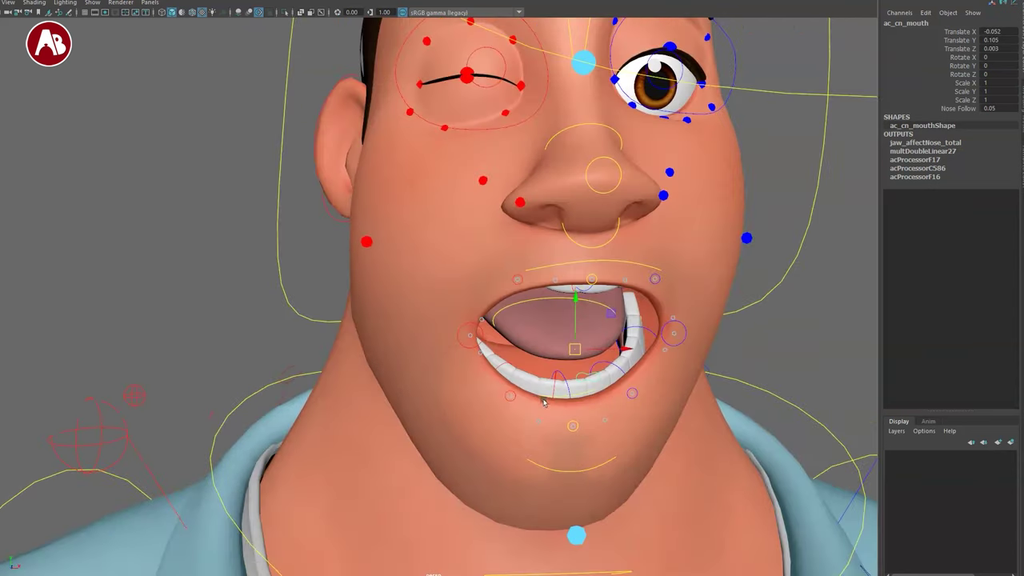
Try scaling the main mouth control uniformly to 1.542 and 0.697, moving it sideways and rotating it about -13.9 degrees on Z.
{"action": "right_click_drag", "start_coordinate": [544, 405], "coordinate": [478, 356], "text": "alt"}
{"action": "key", "text": "r"}
{"action": "left_click_drag", "start_coordinate": [559, 330], "coordinate": [588, 336]}
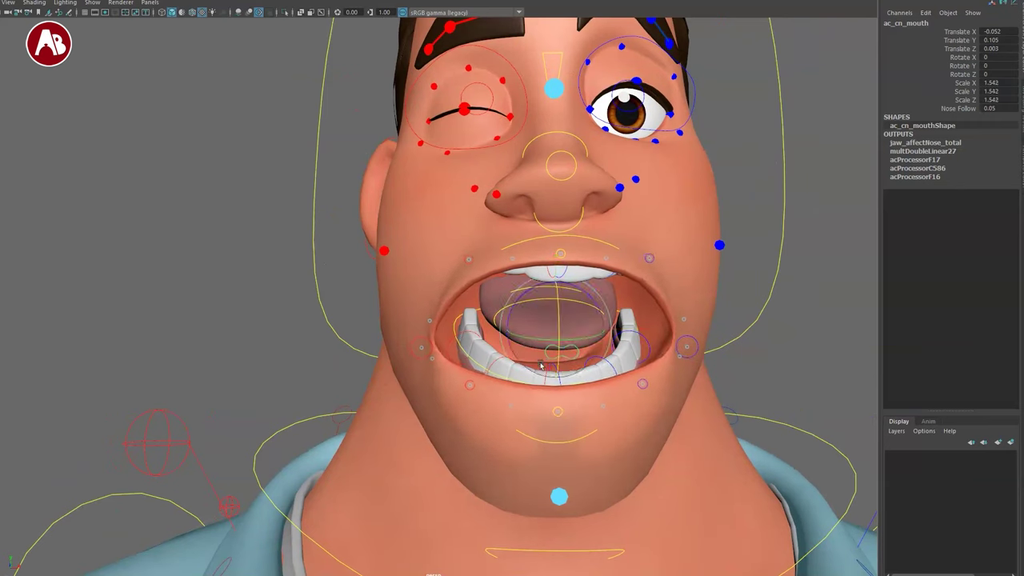
{"action": "left_click_drag", "start_coordinate": [522, 301], "coordinate": [535, 340]}
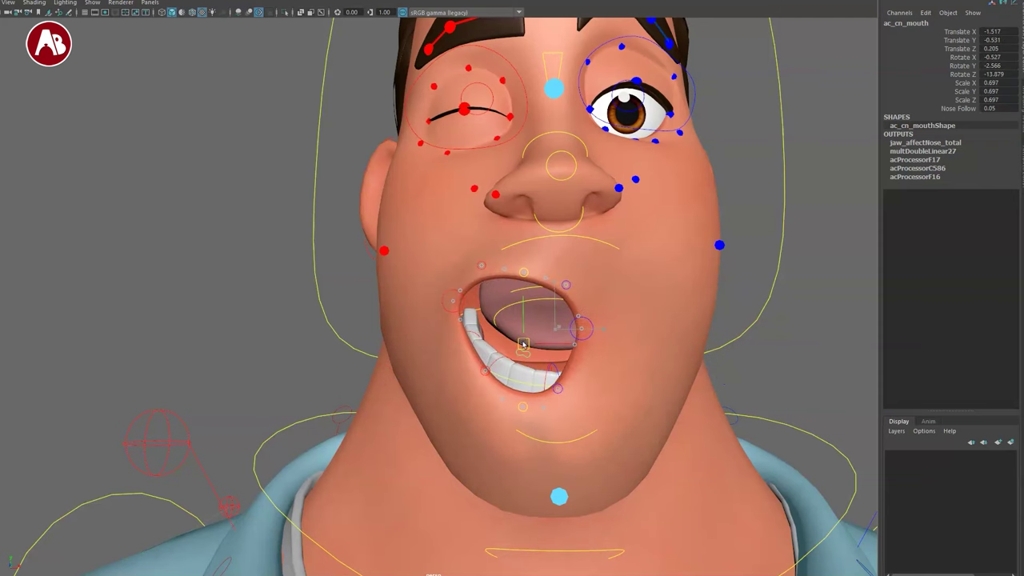
Undo the main mouth control's transforms and the earlier tongue rotation.
{"action": "left_click_drag", "start_coordinate": [559, 393], "coordinate": [534, 384], "text": "alt"}
{"action": "key", "text": "ctrl+z"}
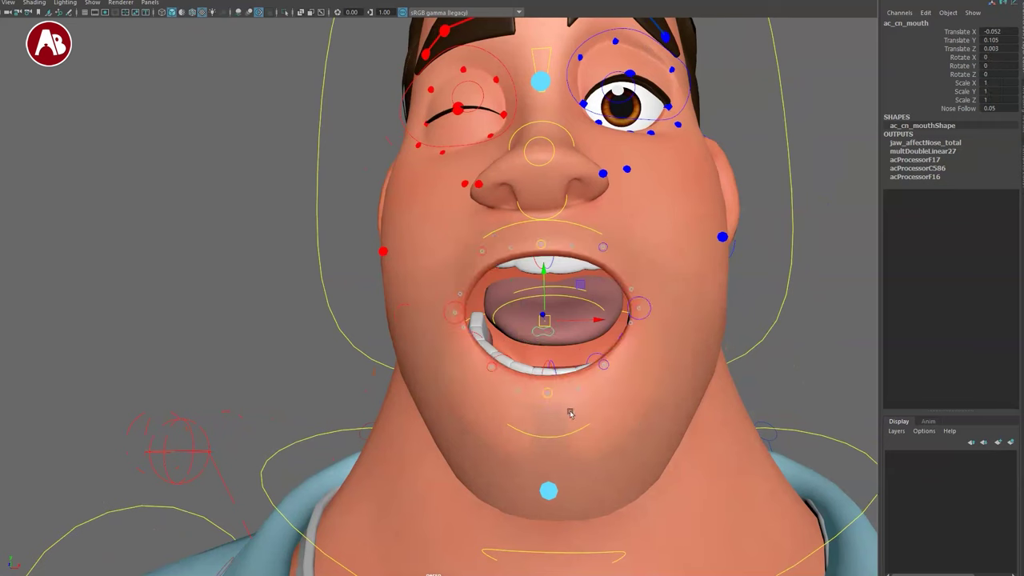
{"action": "key", "text": "ctrl+z"}
{"action": "key", "text": "ctrl+z"}
{"action": "key", "text": "ctrl+z"}
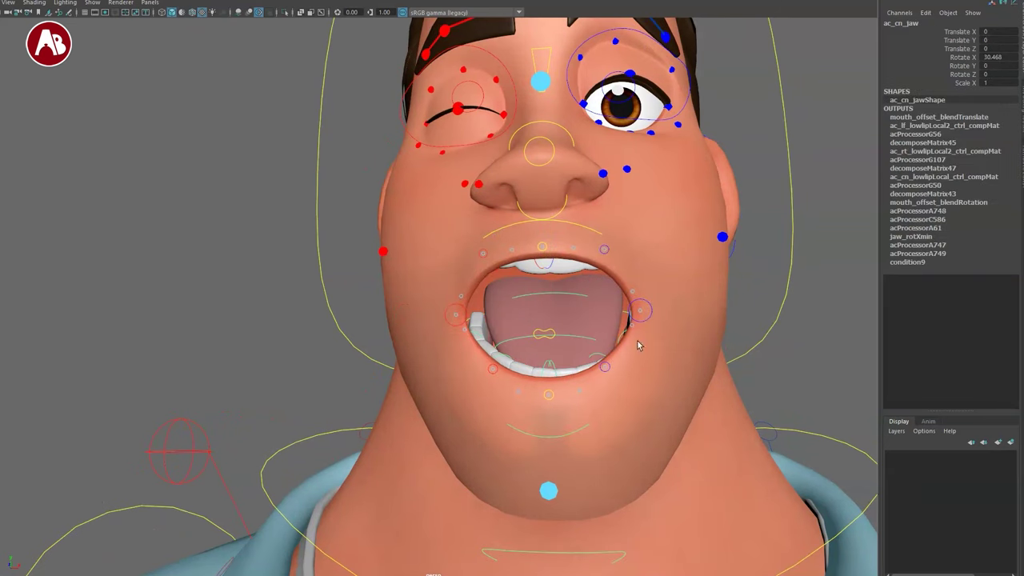
Try the main mouth and right upper teeth controls on the open mouth and undo the trials.
{"action": "left_click_drag", "start_coordinate": [554, 383], "coordinate": [536, 404], "text": "alt"}
{"action": "left_click", "coordinate": [529, 360]}
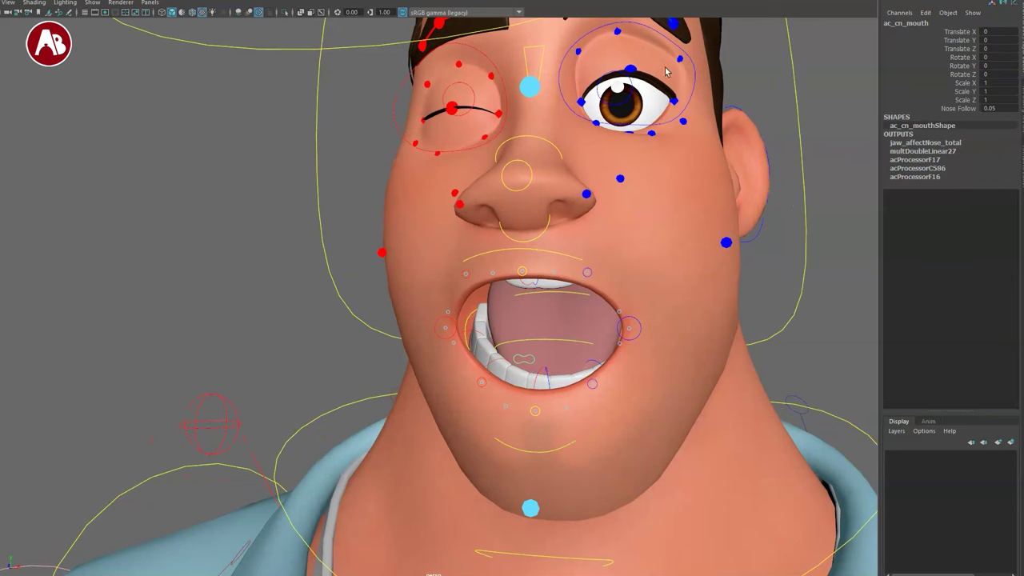
{"action": "middle_click_drag", "start_coordinate": [443, 280], "coordinate": [460, 392], "text": "alt"}
{"action": "left_click_drag", "start_coordinate": [453, 302], "coordinate": [495, 351], "text": "alt"}
{"action": "left_click", "coordinate": [553, 361]}
{"action": "left_click", "coordinate": [525, 353]}
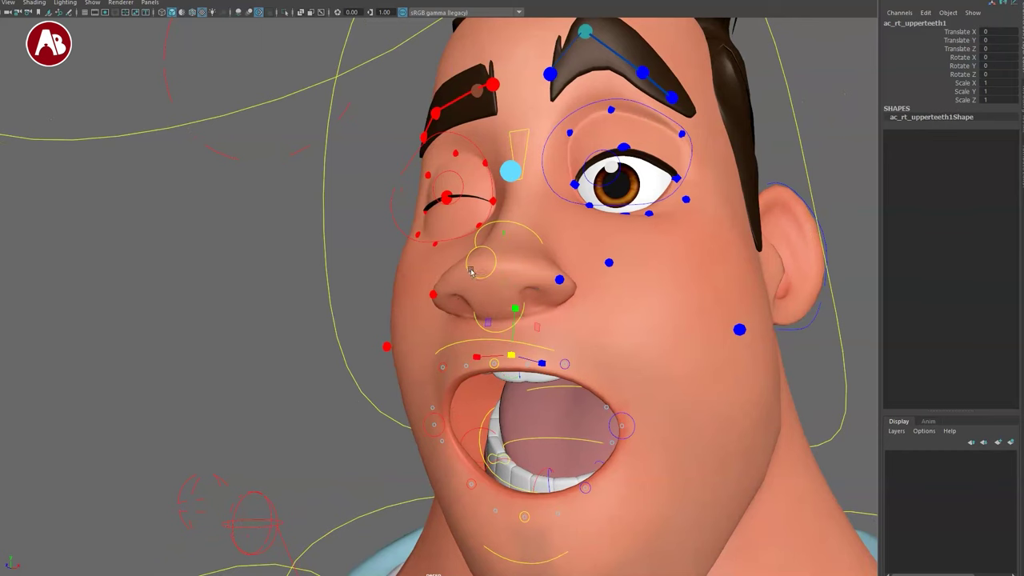
{"action": "left_click_drag", "start_coordinate": [480, 279], "coordinate": [447, 300], "text": "alt"}
{"action": "left_click_drag", "start_coordinate": [397, 373], "coordinate": [232, 416]}
{"action": "right_click_drag", "start_coordinate": [231, 416], "coordinate": [391, 221], "text": "alt"}
{"action": "left_click_drag", "start_coordinate": [391, 222], "coordinate": [552, 272], "text": "alt"}
{"action": "left_click_drag", "start_coordinate": [552, 316], "coordinate": [646, 337]}
{"action": "key", "text": "ctrl+z"}
{"action": "key", "text": "ctrl+z"}
{"action": "key", "text": "ctrl+z"}
{"action": "key", "text": "ctrl+z"}
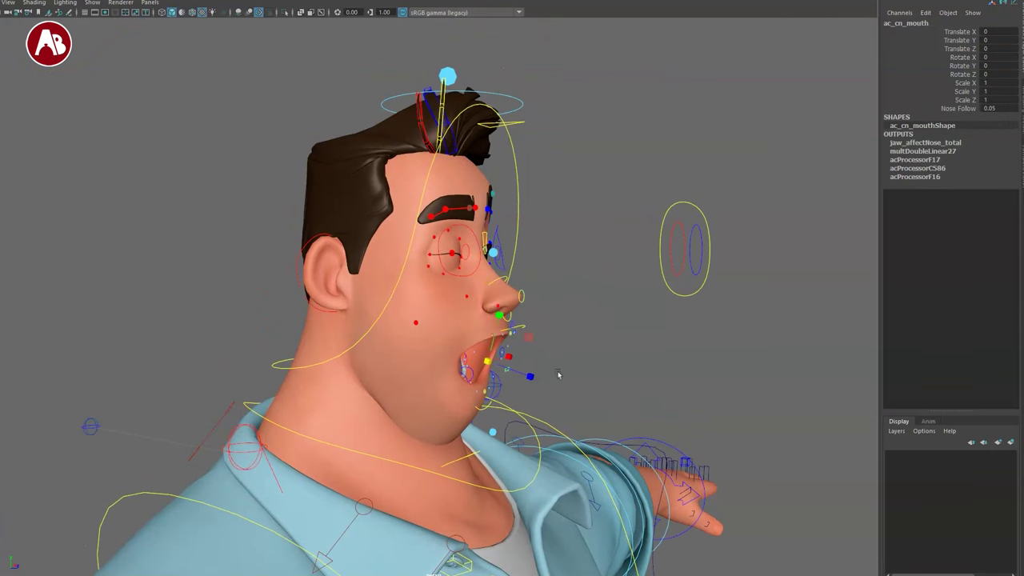
Select the top chest control in a wider view of the torso, try it out and undo the trial.
{"action": "left_click_drag", "start_coordinate": [558, 375], "coordinate": [484, 335], "text": "alt"}
{"action": "middle_click_drag", "start_coordinate": [484, 334], "coordinate": [468, 227], "text": "alt"}
{"action": "right_click_drag", "start_coordinate": [469, 228], "coordinate": [376, 179], "text": "alt"}
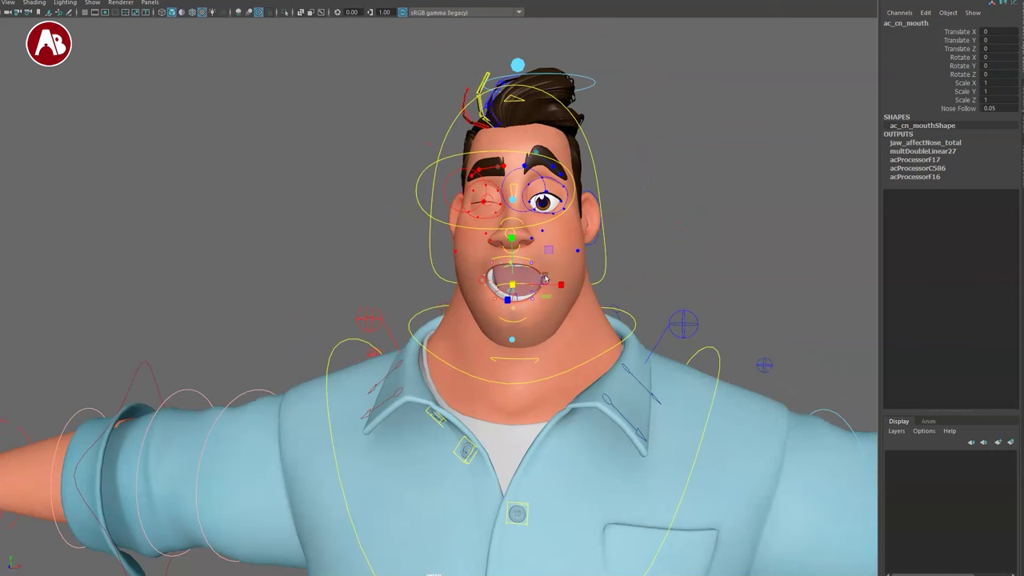
{"action": "left_click_drag", "start_coordinate": [499, 315], "coordinate": [466, 341], "text": "alt"}
{"action": "right_click_drag", "start_coordinate": [466, 341], "coordinate": [337, 197], "text": "alt"}
{"action": "left_click_drag", "start_coordinate": [453, 306], "coordinate": [430, 293], "text": "alt"}
{"action": "middle_click_drag", "start_coordinate": [430, 292], "coordinate": [368, 241], "text": "alt"}
{"action": "left_click_drag", "start_coordinate": [329, 298], "coordinate": [352, 316]}
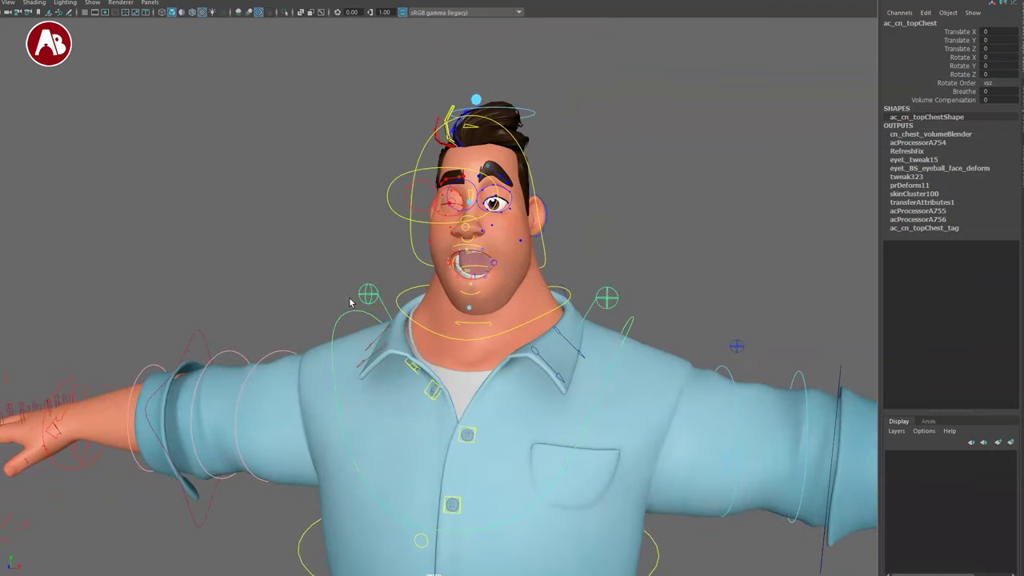
{"action": "left_click_drag", "start_coordinate": [493, 430], "coordinate": [487, 427]}
{"action": "key", "text": "ctrl+z"}
Examine the nose and its surrounding controls close up from several angles.
{"action": "middle_click_drag", "start_coordinate": [419, 254], "coordinate": [402, 288], "text": "alt"}
{"action": "right_click_drag", "start_coordinate": [402, 288], "coordinate": [552, 480], "text": "alt"}
{"action": "middle_click_drag", "start_coordinate": [510, 312], "coordinate": [499, 427], "text": "alt"}
{"action": "left_click_drag", "start_coordinate": [499, 427], "coordinate": [449, 326], "text": "alt"}
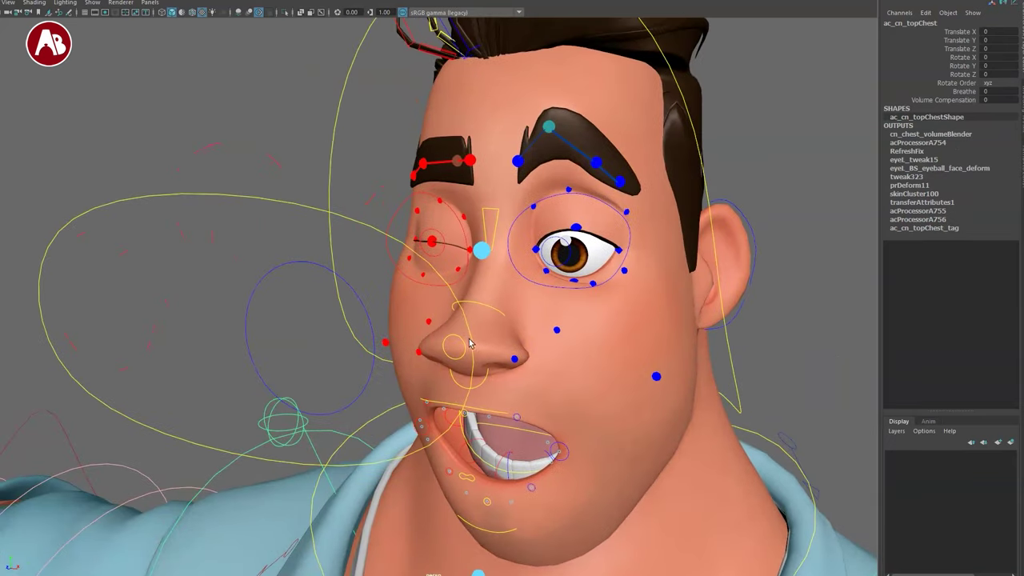
{"action": "left_click_drag", "start_coordinate": [458, 372], "coordinate": [440, 322], "text": "alt"}
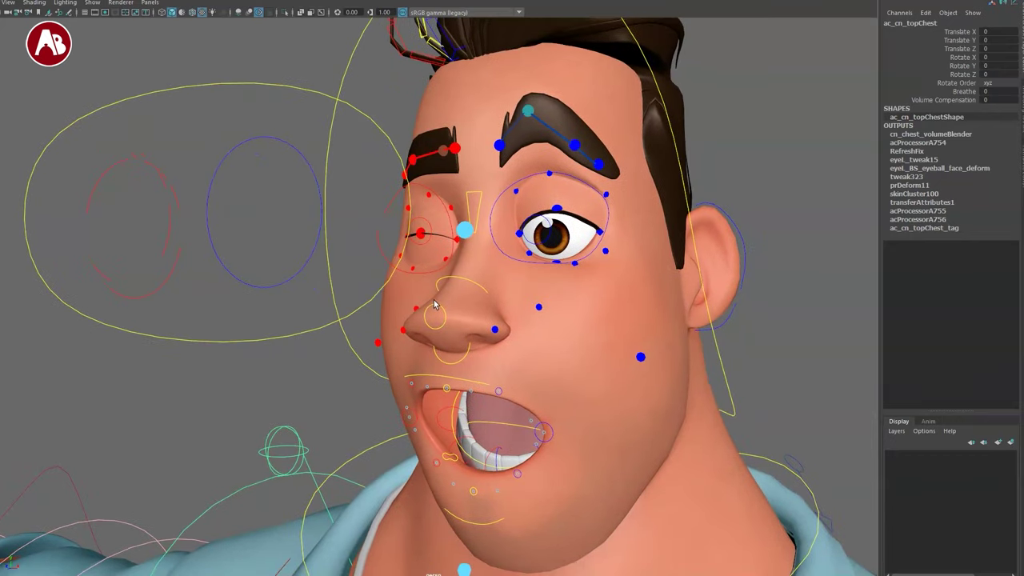
{"action": "left_click", "coordinate": [429, 309]}
{"action": "left_click", "coordinate": [475, 337]}
{"action": "right_click_drag", "start_coordinate": [475, 337], "coordinate": [416, 310], "text": "alt"}
{"action": "left_click", "coordinate": [432, 320]}
{"action": "left_click_drag", "start_coordinate": [471, 357], "coordinate": [177, 261], "text": "alt"}
{"action": "left_click_drag", "start_coordinate": [192, 272], "coordinate": [480, 336], "text": "alt"}
{"action": "right_click_drag", "start_coordinate": [480, 336], "coordinate": [432, 352], "text": "alt"}
{"action": "left_click_drag", "start_coordinate": [432, 352], "coordinate": [389, 335], "text": "alt"}
{"action": "key", "text": "ctrl+z"}
{"action": "key", "text": "ctrl+z"}
{"action": "key", "text": "ctrl+z"}
{"action": "key", "text": "ctrl+z"}
Try moving the nose bridge control between the eyes and undo the move.
{"action": "scroll", "coordinate": [388, 335], "scroll_direction": "up", "scroll_amount": 6}
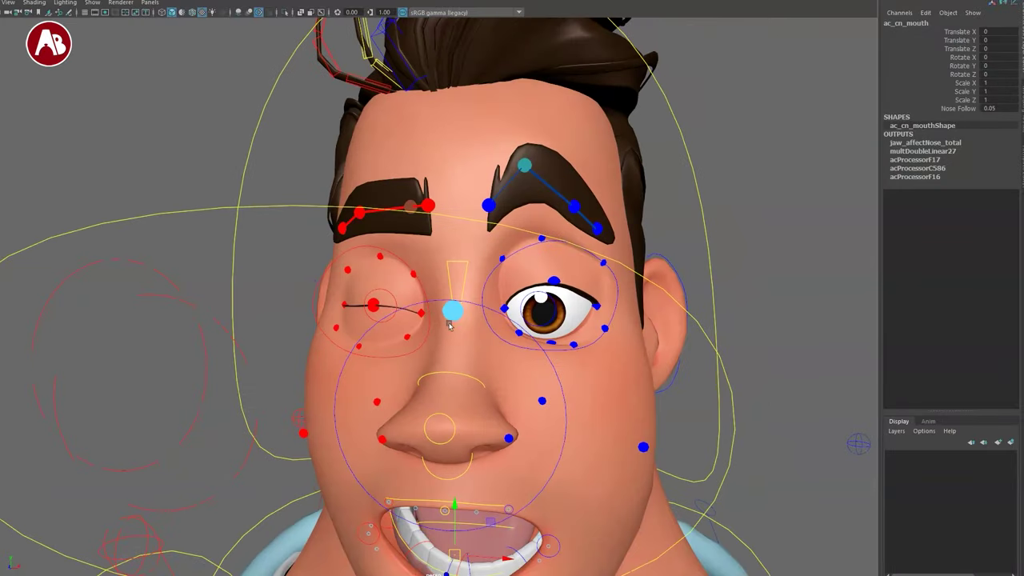
{"action": "middle_click_drag", "start_coordinate": [448, 325], "coordinate": [446, 232], "text": "alt"}
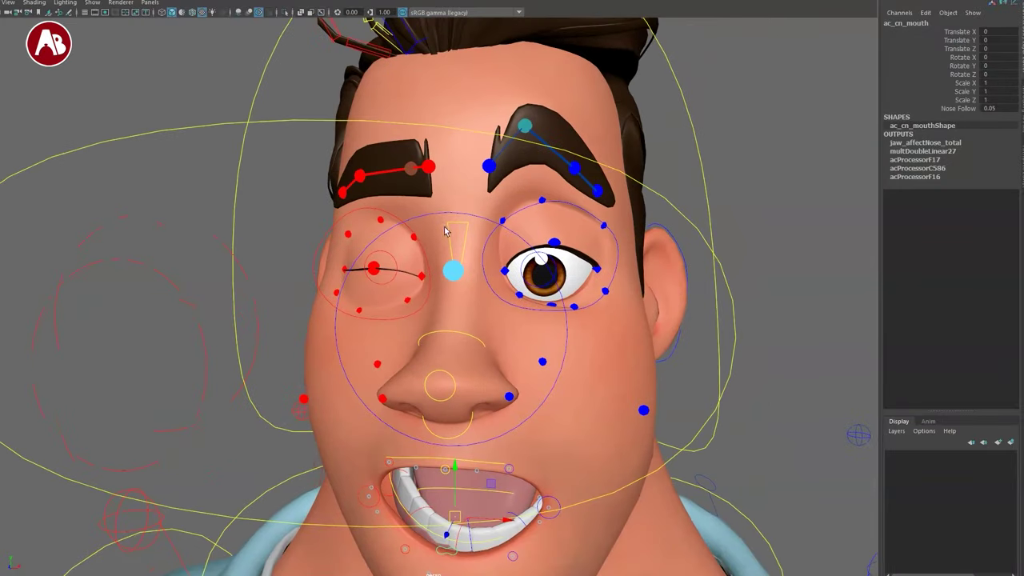
{"action": "left_click", "coordinate": [453, 235]}
{"action": "mouse_move", "coordinate": [442, 315]}
{"action": "left_mouse_down"}
{"action": "mouse_move", "coordinate": [435, 302]}
{"action": "mouse_move", "coordinate": [460, 304]}
{"action": "mouse_move", "coordinate": [434, 301]}
{"action": "mouse_move", "coordinate": [450, 302]}
{"action": "left_mouse_up"}
{"action": "key", "text": "ctrl+z"}
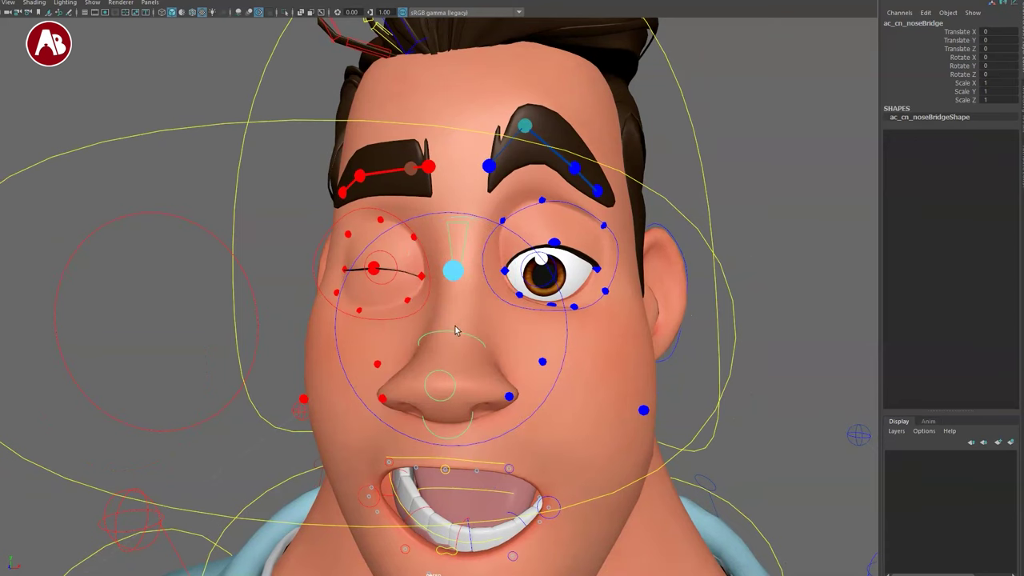
Shift the nose base control to about Translate X -1.36 and Y -1.25, and rotate it about -25.3 degrees on Z.
{"action": "left_click", "coordinate": [463, 340]}
{"action": "left_click_drag", "start_coordinate": [487, 349], "coordinate": [500, 375]}
{"action": "left_click_drag", "start_coordinate": [528, 328], "coordinate": [676, 280], "text": "alt"}
{"action": "middle_click_drag", "start_coordinate": [664, 320], "coordinate": [524, 354], "text": "alt"}
{"action": "left_click_drag", "start_coordinate": [435, 309], "coordinate": [411, 342]}
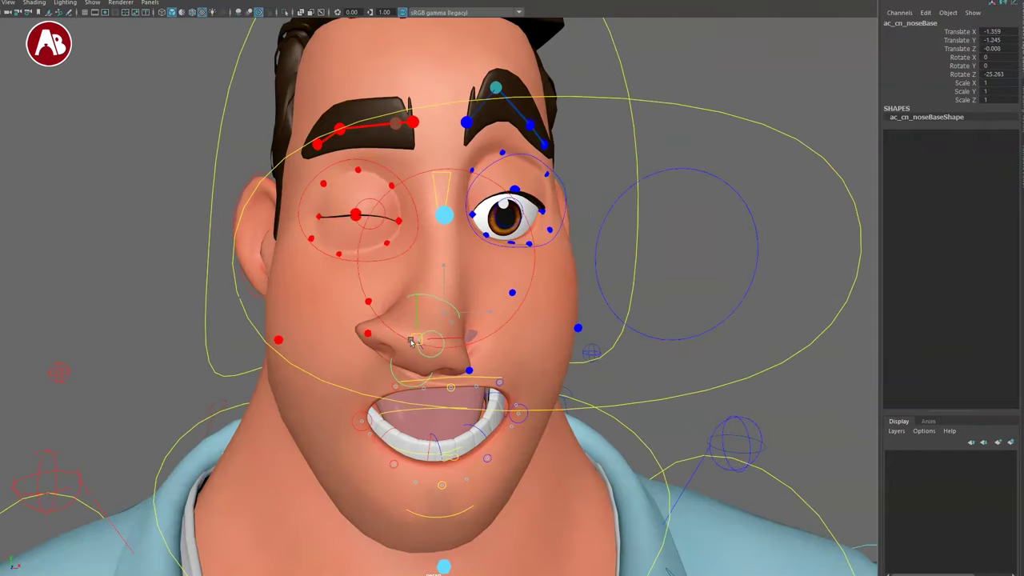
Swing the jaw control sideways to about 34 degrees on X, -25 on Y and -15.9 on Z.
{"action": "left_click", "coordinate": [411, 514]}
{"action": "right_click_drag", "start_coordinate": [417, 536], "coordinate": [374, 547], "text": "alt"}
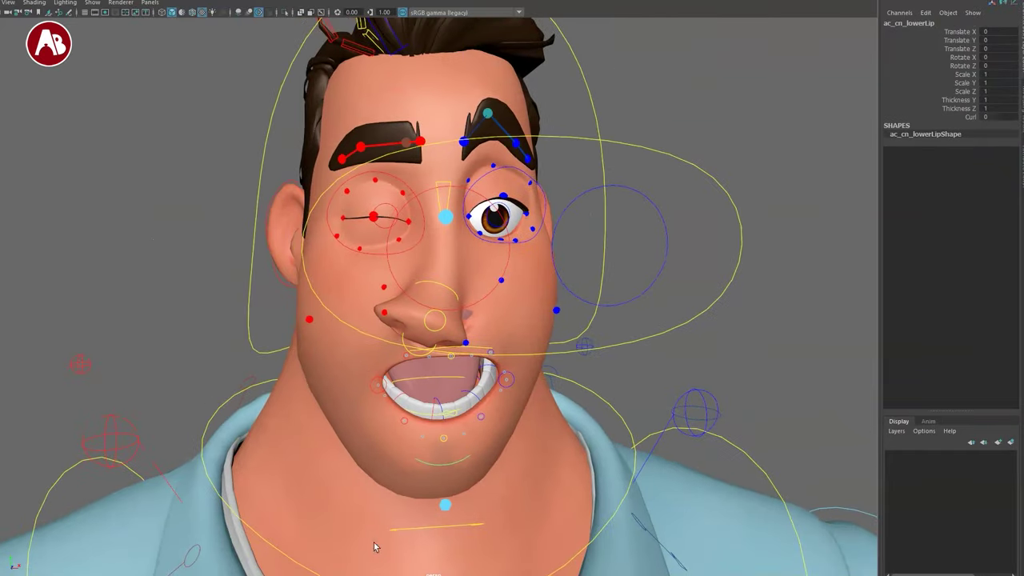
{"action": "left_click", "coordinate": [404, 537]}
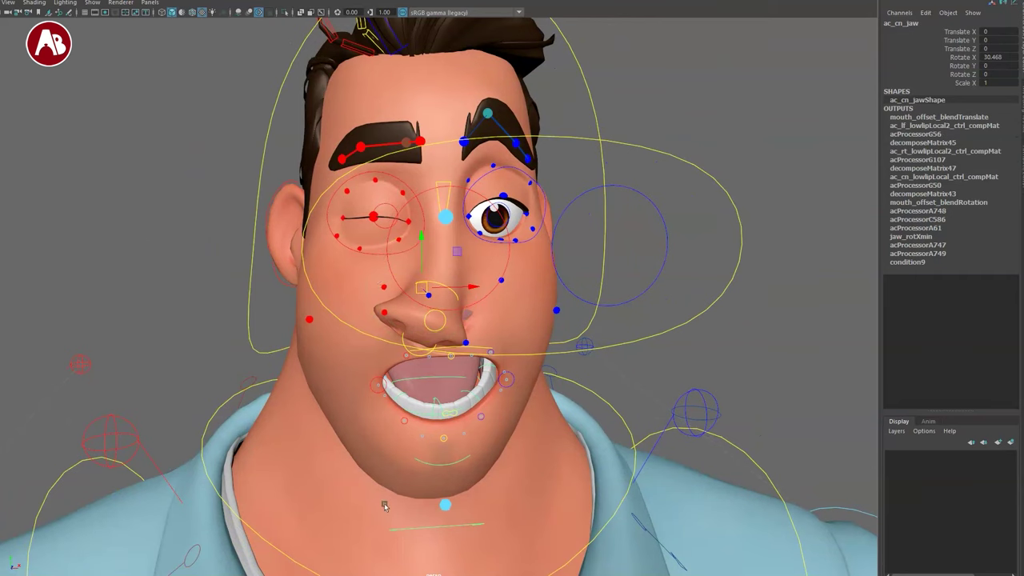
{"action": "left_click_drag", "start_coordinate": [382, 280], "coordinate": [387, 252]}
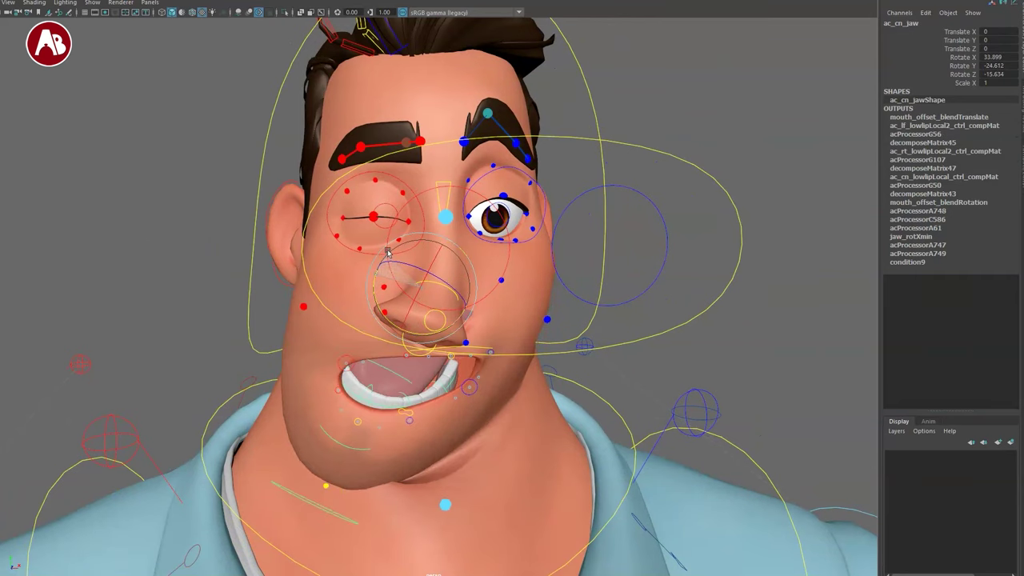
Pull the left mouth corner control inward and down, and select the adjacent left upper lip control.
{"action": "left_click_drag", "start_coordinate": [489, 355], "coordinate": [472, 375], "text": "alt"}
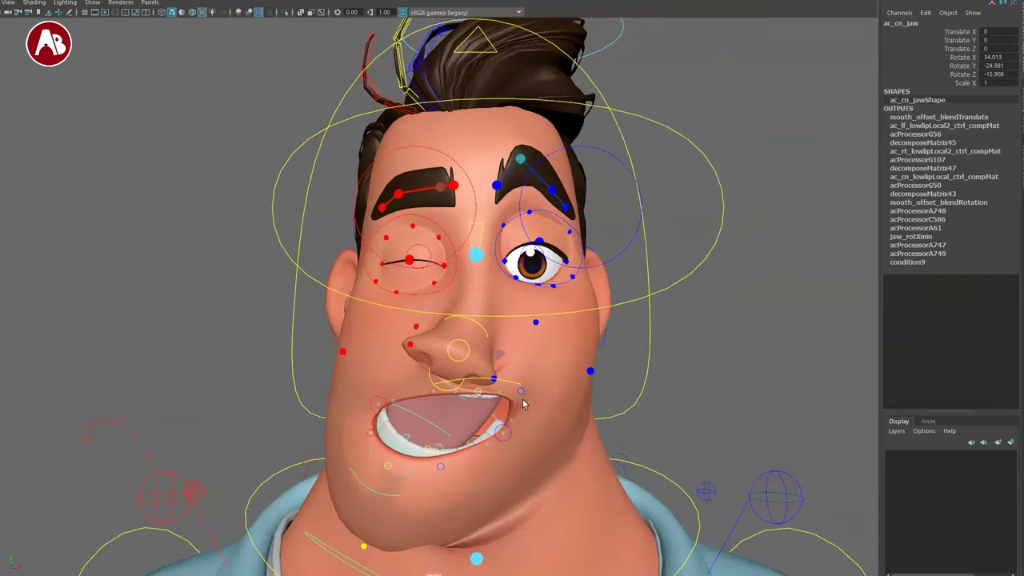
{"action": "left_click", "coordinate": [506, 438]}
{"action": "mouse_move", "coordinate": [501, 436]}
{"action": "left_mouse_down"}
{"action": "mouse_move", "coordinate": [450, 467]}
{"action": "mouse_move", "coordinate": [496, 455]}
{"action": "mouse_move", "coordinate": [498, 439]}
{"action": "left_mouse_up"}
{"action": "left_click", "coordinate": [509, 409]}
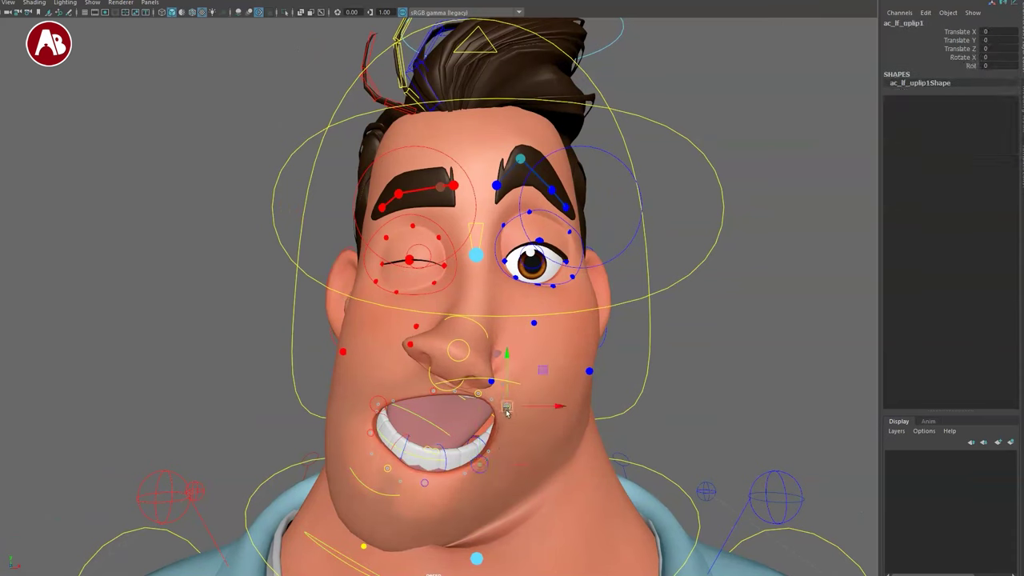
Undo the left mouth corner, jaw and nose base adjustments.
{"action": "left_click_drag", "start_coordinate": [502, 437], "coordinate": [428, 438], "text": "alt"}
{"action": "key", "text": "ctrl+z"}
{"action": "key", "text": "ctrl+z"}
{"action": "key", "text": "ctrl+z"}
{"action": "key", "text": "ctrl+z"}
{"action": "key", "text": "ctrl+z"}
{"action": "key", "text": "ctrl+z"}
{"action": "key", "text": "ctrl+z"}
{"action": "key", "text": "ctrl+z"}
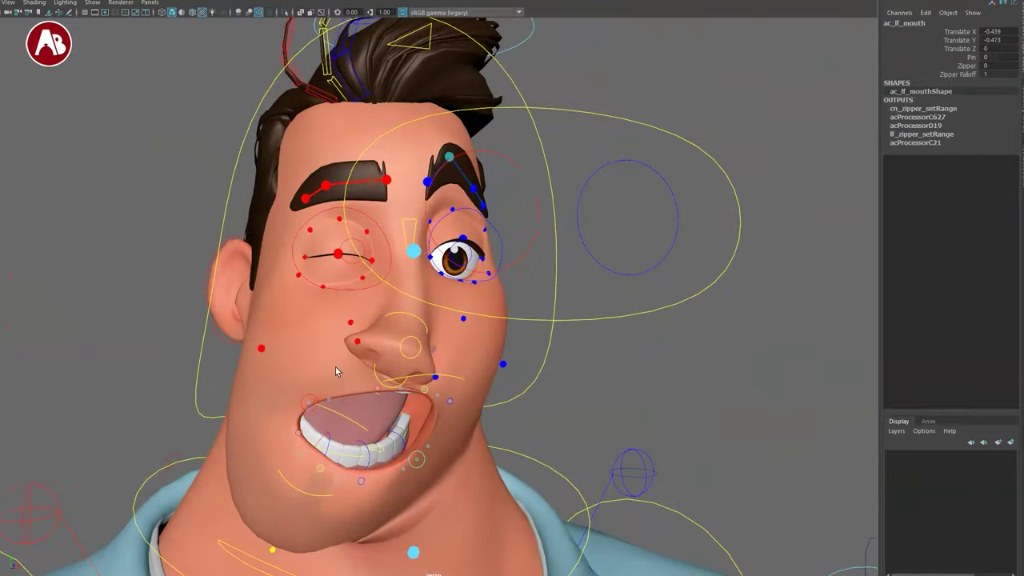
{"action": "key", "text": "ctrl+z"}
{"action": "key", "text": "ctrl+z"}
{"action": "key", "text": "ctrl+z"}
{"action": "key", "text": "ctrl+z"}
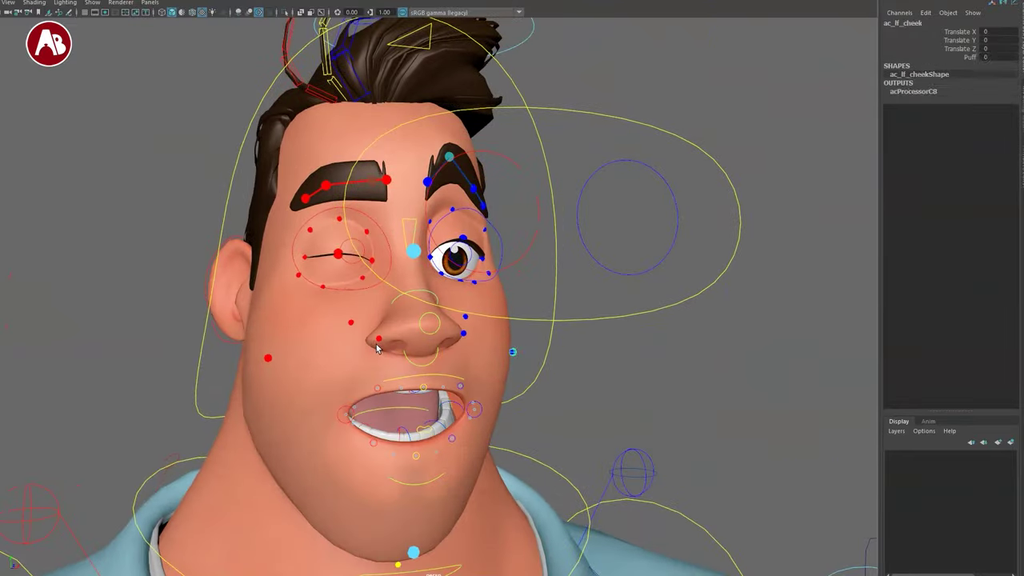
Inspect the head from several angles and select the head gimbal control.
{"action": "scroll", "coordinate": [400, 346], "scroll_direction": "down", "scroll_amount": 3}
{"action": "left_click_drag", "start_coordinate": [452, 348], "coordinate": [232, 353], "text": "alt"}
{"action": "middle_click_drag", "start_coordinate": [413, 365], "coordinate": [248, 323], "text": "alt"}
{"action": "left_click_drag", "start_coordinate": [436, 326], "coordinate": [554, 323], "text": "alt"}
{"action": "middle_click_drag", "start_coordinate": [400, 223], "coordinate": [462, 312], "text": "alt"}
{"action": "left_click", "coordinate": [387, 219]}
{"action": "left_click_drag", "start_coordinate": [391, 237], "coordinate": [387, 280], "text": "alt"}
{"action": "left_click", "coordinate": [544, 185]}
{"action": "scroll", "coordinate": [285, 215], "scroll_direction": "down", "scroll_amount": 5}
{"action": "middle_click_drag", "start_coordinate": [451, 256], "coordinate": [506, 99], "text": "alt"}
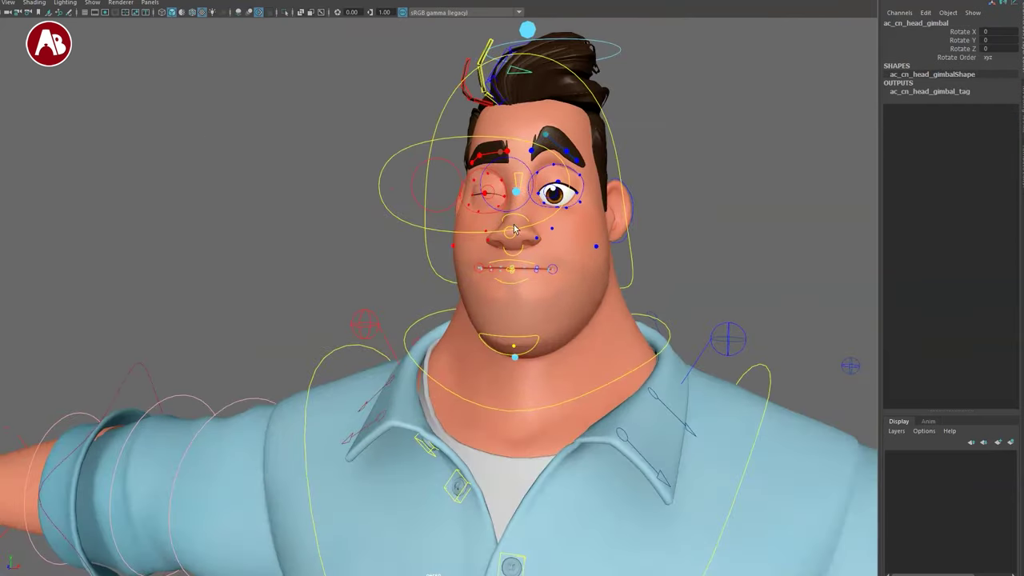
Raise the inner brow controls of the left and right eyebrows.
{"action": "scroll", "coordinate": [434, 264], "scroll_direction": "up", "scroll_amount": 3}
{"action": "left_click_drag", "start_coordinate": [434, 264], "coordinate": [397, 384], "text": "alt"}
{"action": "middle_click_drag", "start_coordinate": [406, 242], "coordinate": [457, 336], "text": "alt"}
{"action": "left_click_drag", "start_coordinate": [457, 336], "coordinate": [552, 339], "text": "alt"}
{"action": "scroll", "coordinate": [552, 339], "scroll_direction": "up", "scroll_amount": 5}
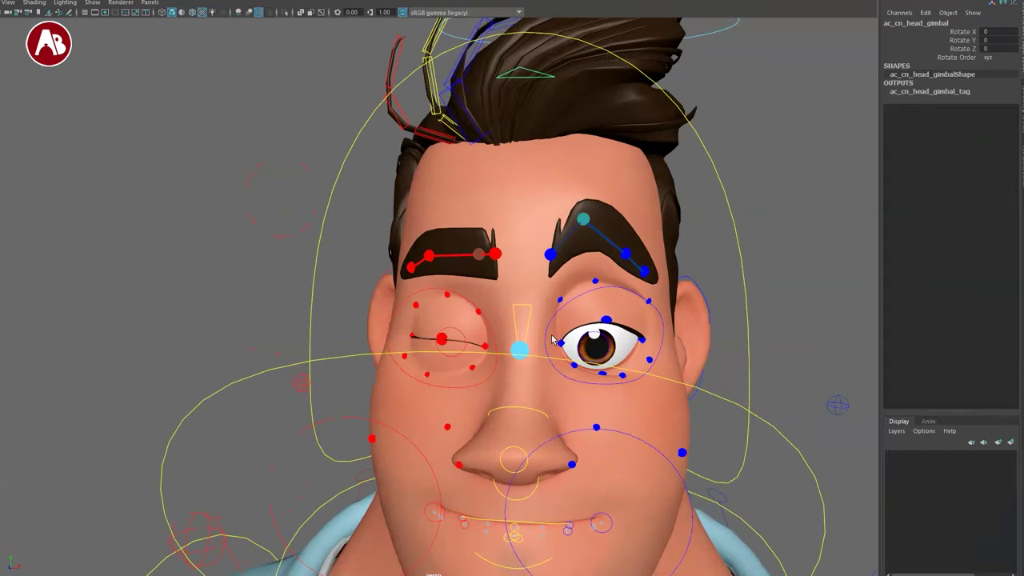
{"action": "left_click", "coordinate": [553, 255]}
{"action": "key", "text": "w"}
{"action": "left_click_drag", "start_coordinate": [552, 255], "coordinate": [528, 205]}
{"action": "key", "text": "q"}
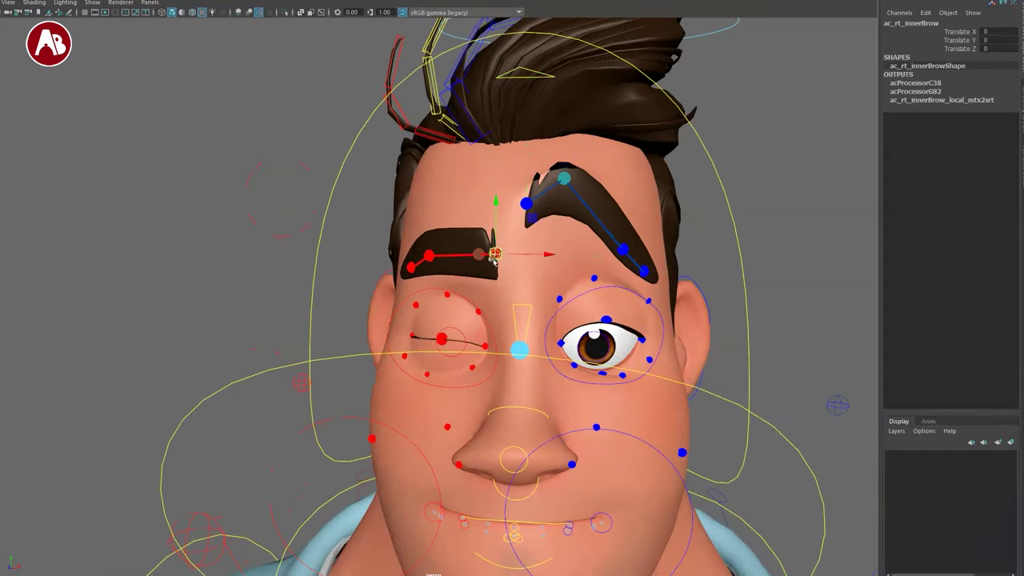
{"action": "left_click_drag", "start_coordinate": [494, 261], "coordinate": [490, 199]}
Try moving the whole left eyebrow control and undo the move.
{"action": "left_click", "coordinate": [591, 217]}
{"action": "left_click_drag", "start_coordinate": [596, 258], "coordinate": [620, 260]}
{"action": "key", "text": "ctrl+z"}
{"action": "key", "text": "q"}
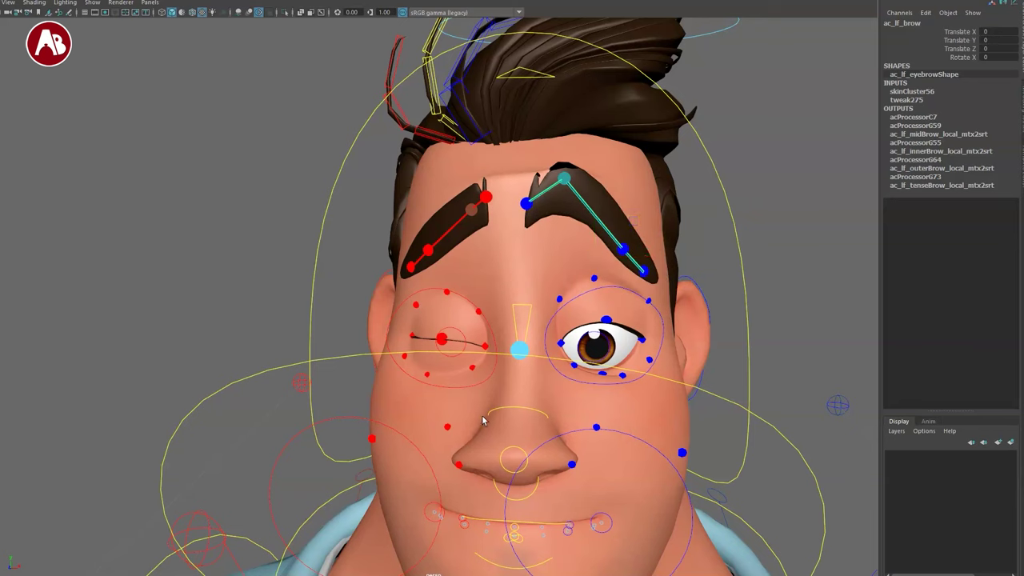
Adjust the left eye's inner socket controls, moving the lower one to Translate X -0.578, Y -0.184 and Z 0.122.
{"action": "left_click", "coordinate": [558, 345]}
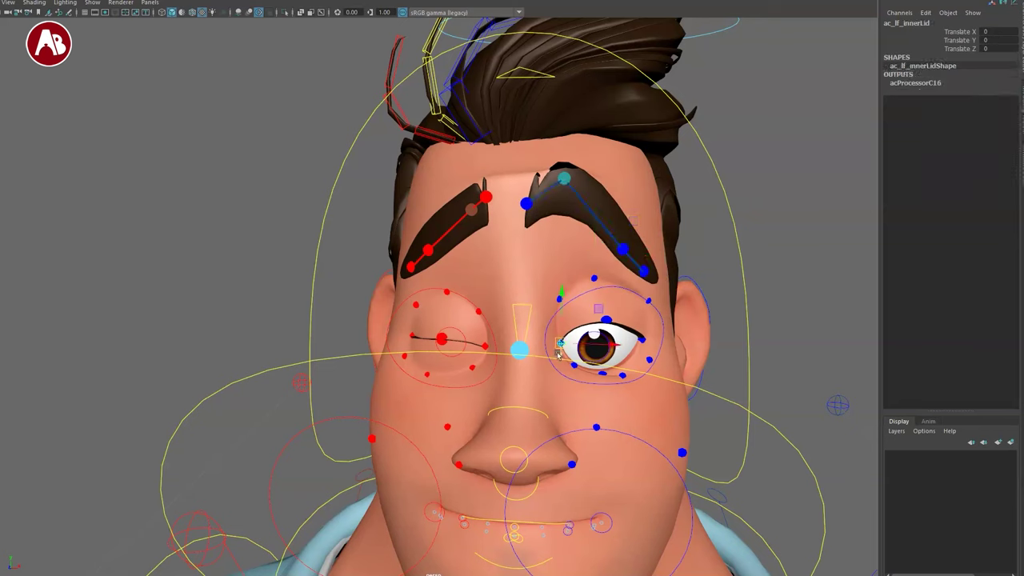
{"action": "left_click", "coordinate": [557, 299]}
{"action": "key", "text": "q"}
{"action": "middle_click_drag", "start_coordinate": [554, 278], "coordinate": [544, 214], "text": "alt"}
{"action": "right_click_drag", "start_coordinate": [543, 214], "coordinate": [543, 310], "text": "alt"}
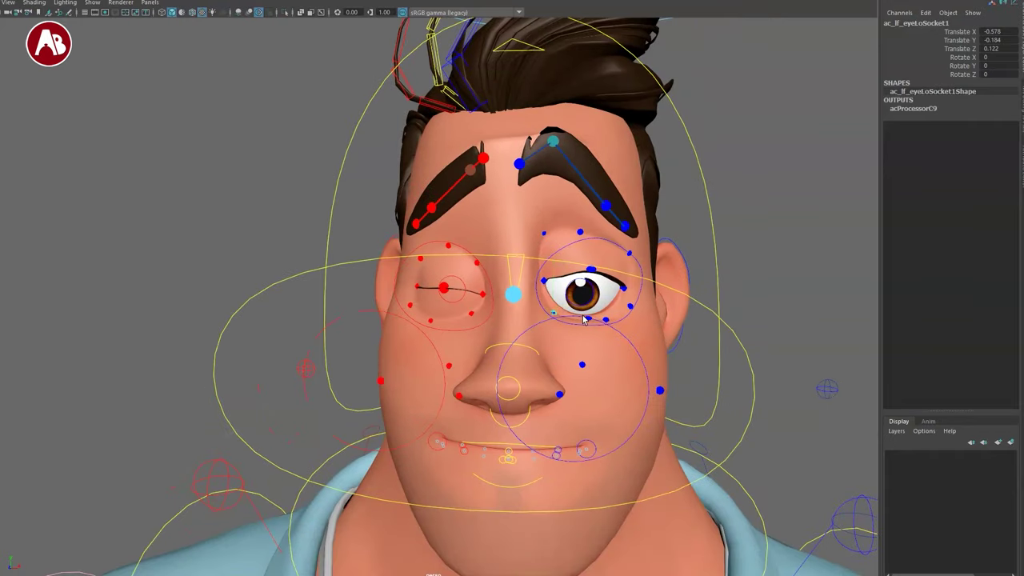
Move the left lower eyelid control to Translate X -0.787 and Y -1.053.
{"action": "left_click", "coordinate": [589, 334]}
{"action": "left_click_drag", "start_coordinate": [595, 326], "coordinate": [577, 329], "text": "alt"}
{"action": "left_click", "coordinate": [588, 327]}
{"action": "right_click_drag", "start_coordinate": [577, 330], "coordinate": [473, 382], "text": "alt"}
{"action": "middle_click_drag", "start_coordinate": [473, 382], "coordinate": [563, 319], "text": "alt"}
{"action": "left_click_drag", "start_coordinate": [563, 318], "coordinate": [483, 277], "text": "alt"}
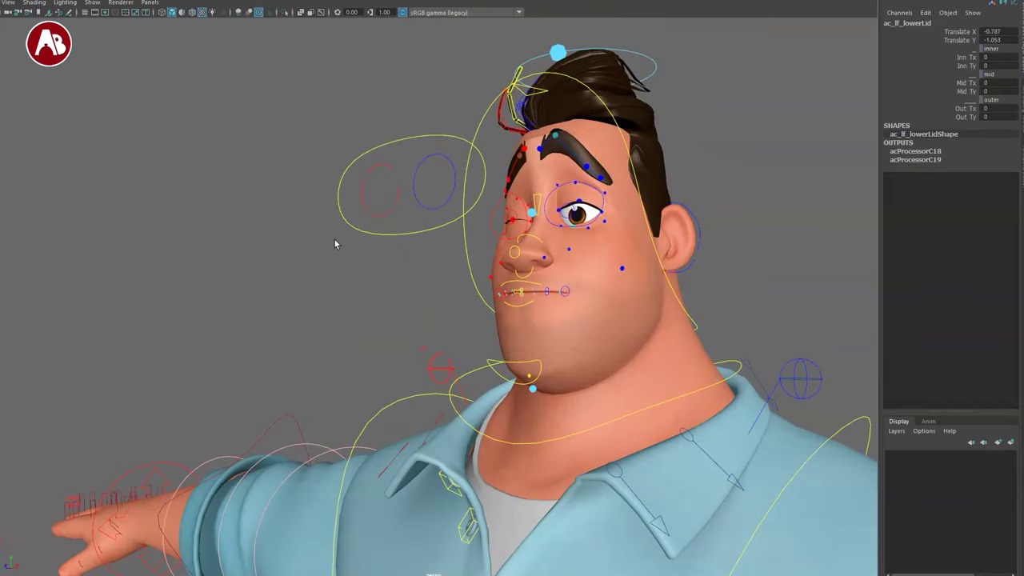
Move the eye look-at control to Translate X -15.521, Y -2.404, Z 13.961 and the left-eye look-at to X 3.433, Y 12.067, Z -1.233.
{"action": "left_click_drag", "start_coordinate": [377, 222], "coordinate": [378, 221]}
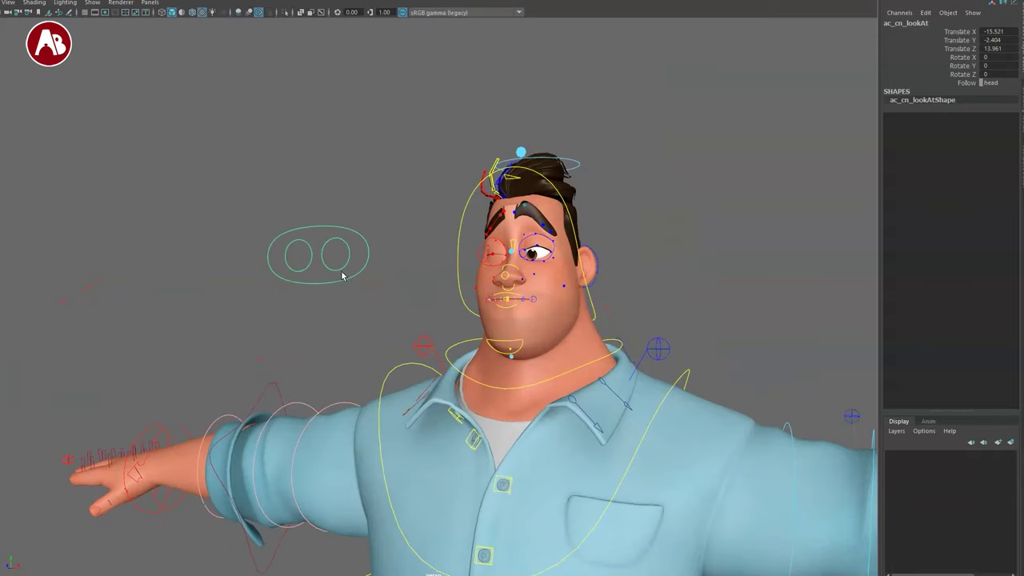
{"action": "left_click", "coordinate": [350, 267]}
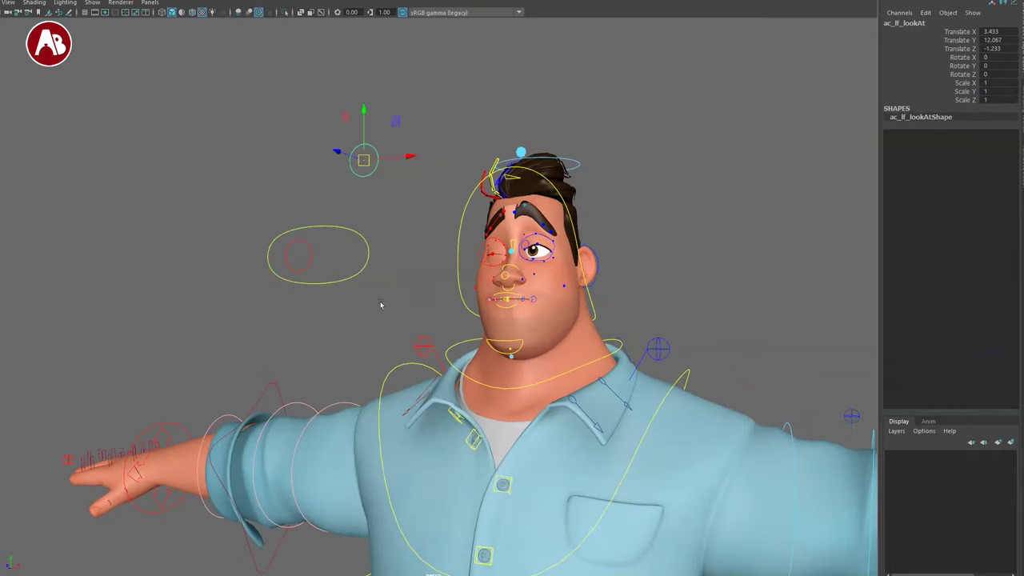
Rotate the head control to X -25.674, Y 38.173 and Z -14.296 to test how the look-at controls follow.
{"action": "left_click", "coordinate": [566, 214]}
{"action": "key", "text": "e"}
{"action": "left_click_drag", "start_coordinate": [549, 317], "coordinate": [584, 296]}
{"action": "key", "text": "q"}
Set the look-at control's Follow to world and rotate the head to X -6.795, Y -21.706 and Z 18.022.
{"action": "left_click", "coordinate": [581, 156]}
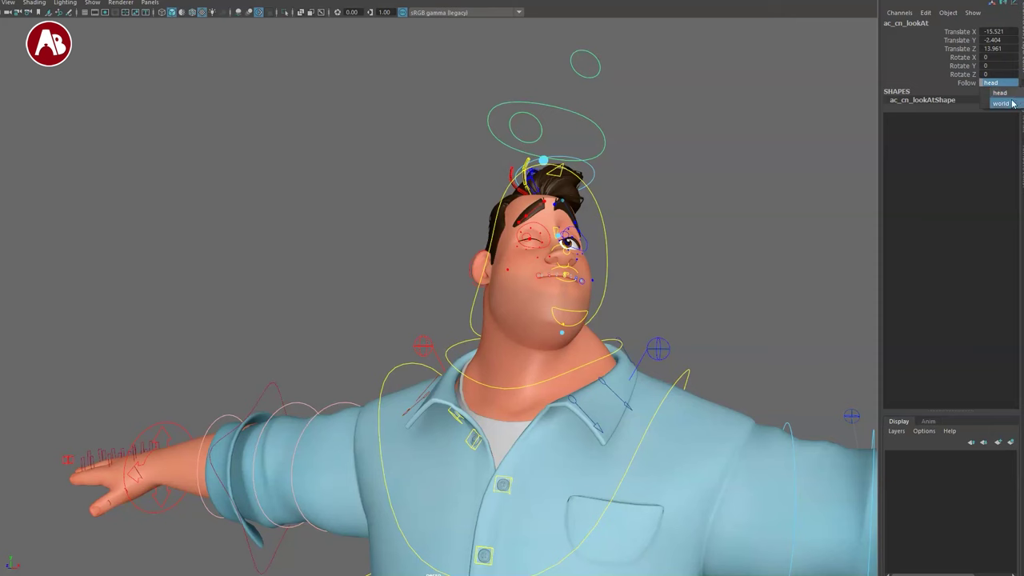
{"action": "left_click_drag", "start_coordinate": [650, 289], "coordinate": [650, 290], "text": "alt"}
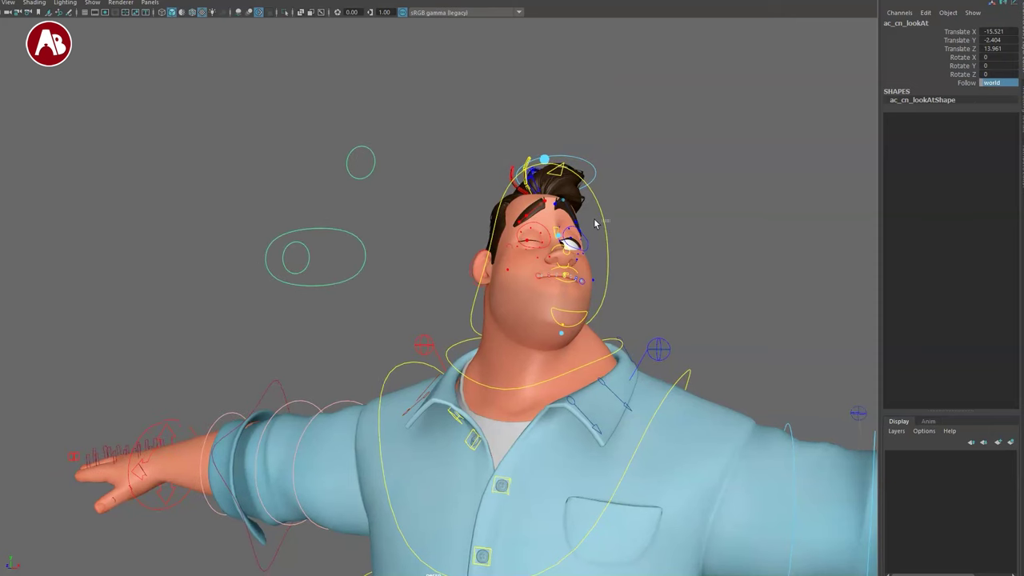
{"action": "left_click", "coordinate": [595, 224]}
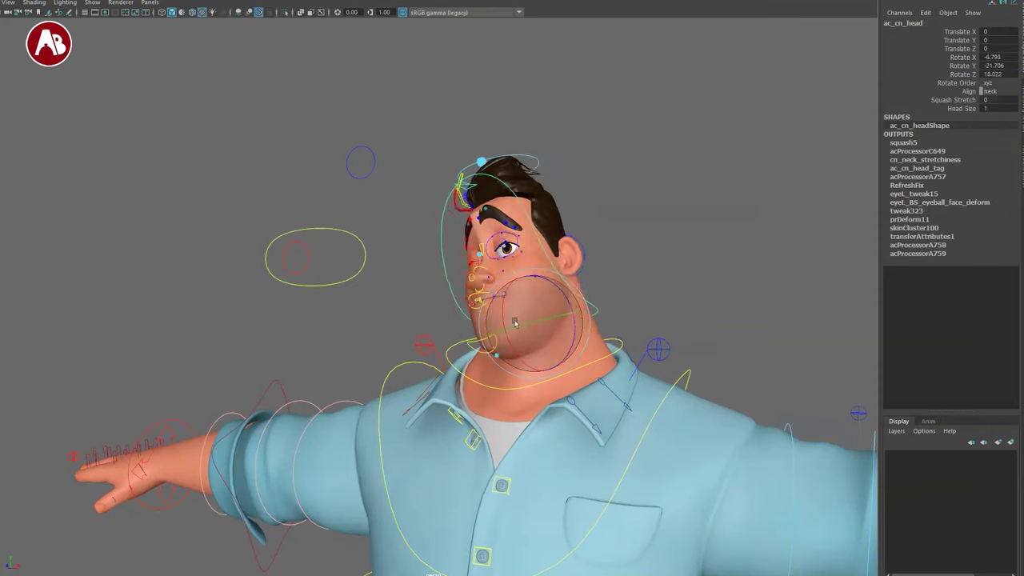
Undo the head rotations, the look-at changes and the last left lower eyelid and eye-socket moves.
{"action": "key", "text": "ctrl+z"}
{"action": "key", "text": "ctrl+z"}
{"action": "key", "text": "ctrl+z"}
{"action": "key", "text": "ctrl+z"}
{"action": "key", "text": "ctrl+z"}
{"action": "key", "text": "ctrl+z"}
{"action": "key", "text": "ctrl+z"}
{"action": "key", "text": "ctrl+z"}
{"action": "key", "text": "ctrl+z"}
{"action": "key", "text": "ctrl+z"}
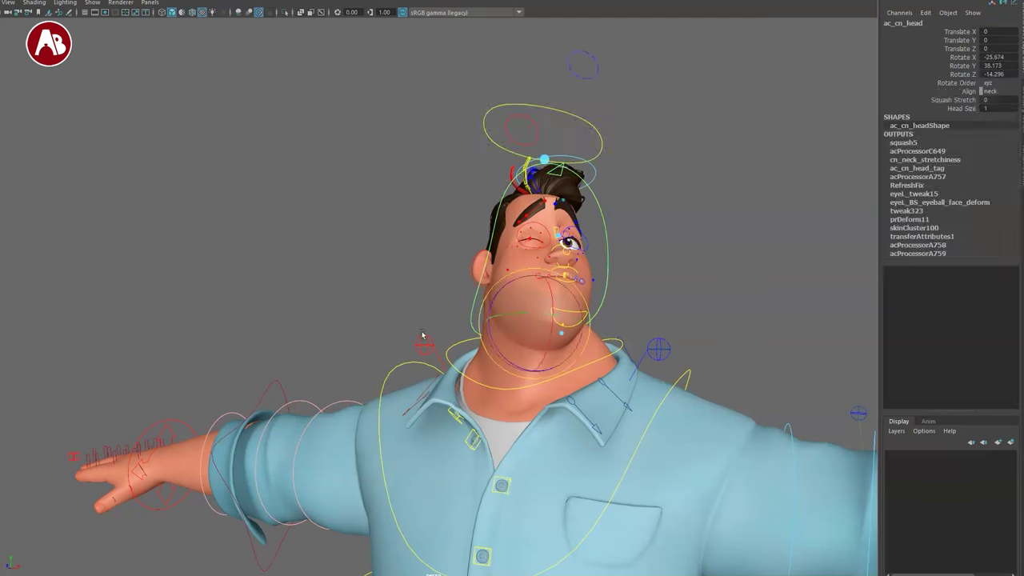
{"action": "key", "text": "ctrl+z"}
{"action": "key", "text": "ctrl+z"}
{"action": "key", "text": "ctrl+z"}
{"action": "key", "text": "ctrl+z"}
{"action": "key", "text": "ctrl+z"}
{"action": "key", "text": "ctrl+z"}
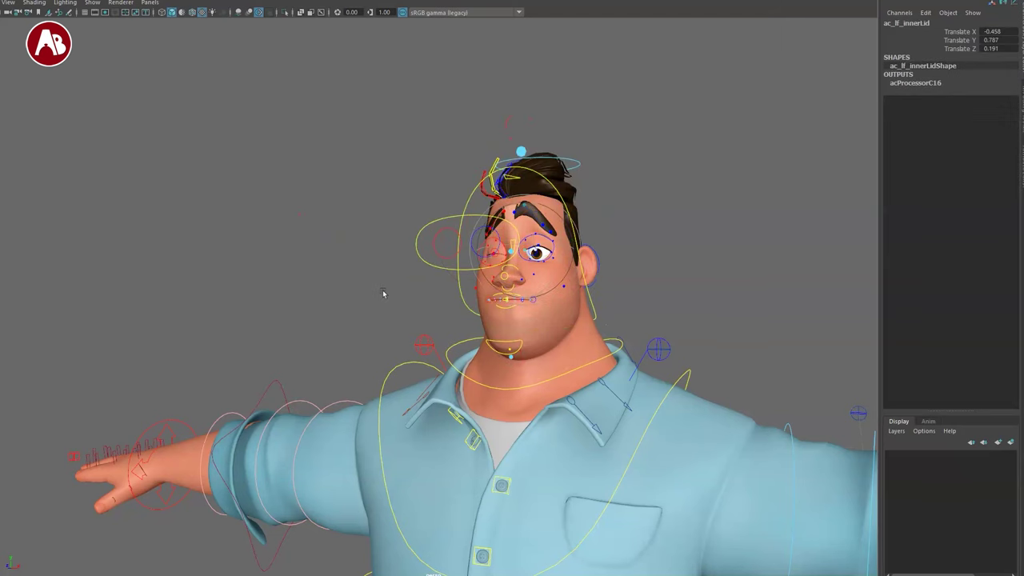
Undo further back through the earlier inner eyelid, eyebrow and nose edits.
{"action": "key", "text": "ctrl+z"}
{"action": "key", "text": "ctrl+z"}
{"action": "key", "text": "ctrl+z"}
{"action": "key", "text": "ctrl+z"}
{"action": "key", "text": "ctrl+z"}
{"action": "key", "text": "ctrl+z"}
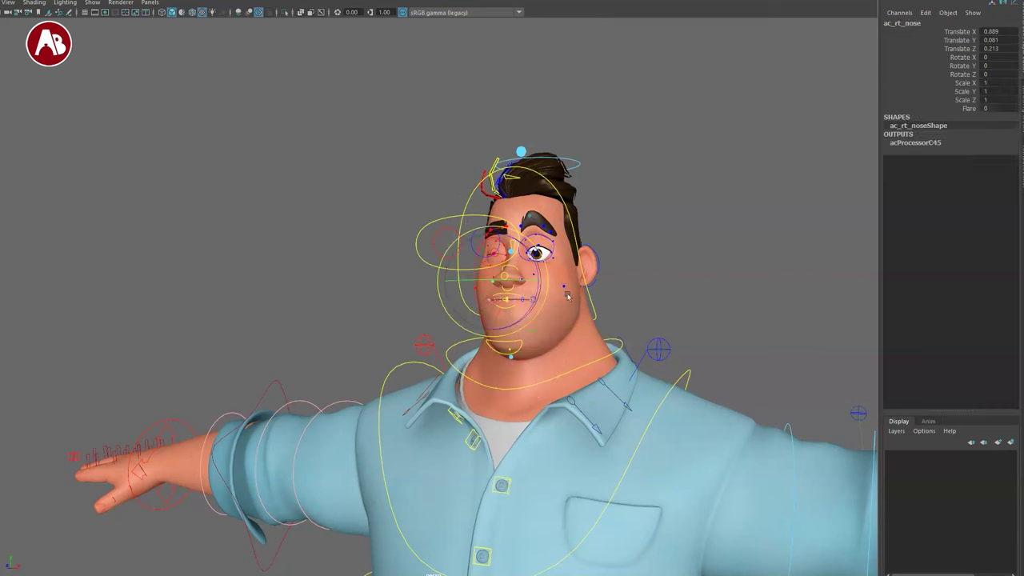
{"action": "key", "text": "ctrl+z"}
{"action": "key", "text": "ctrl+z"}
Examine the full character from head to feet after the facial edits are undone.
{"action": "middle_click_drag", "start_coordinate": [504, 304], "coordinate": [490, 164], "text": "alt"}
{"action": "right_click_drag", "start_coordinate": [489, 164], "coordinate": [371, 121], "text": "alt"}
{"action": "middle_click_drag", "start_coordinate": [432, 295], "coordinate": [422, 192], "text": "alt"}
{"action": "right_click_drag", "start_coordinate": [423, 192], "coordinate": [295, 70], "text": "alt"}
{"action": "middle_click_drag", "start_coordinate": [374, 282], "coordinate": [369, 237], "text": "alt"}
{"action": "left_click_drag", "start_coordinate": [292, 310], "coordinate": [704, 318], "text": "alt"}
{"action": "middle_click_drag", "start_coordinate": [563, 289], "coordinate": [569, 248], "text": "alt"}
{"action": "left_click_drag", "start_coordinate": [380, 266], "coordinate": [517, 290], "text": "alt"}
{"action": "mouse_move", "coordinate": [441, 429]}
{"action": "left_mouse_down", "text": "alt"}
{"action": "mouse_move", "coordinate": [586, 407]}
{"action": "mouse_move", "coordinate": [428, 428]}
{"action": "left_mouse_up", "text": "alt"}
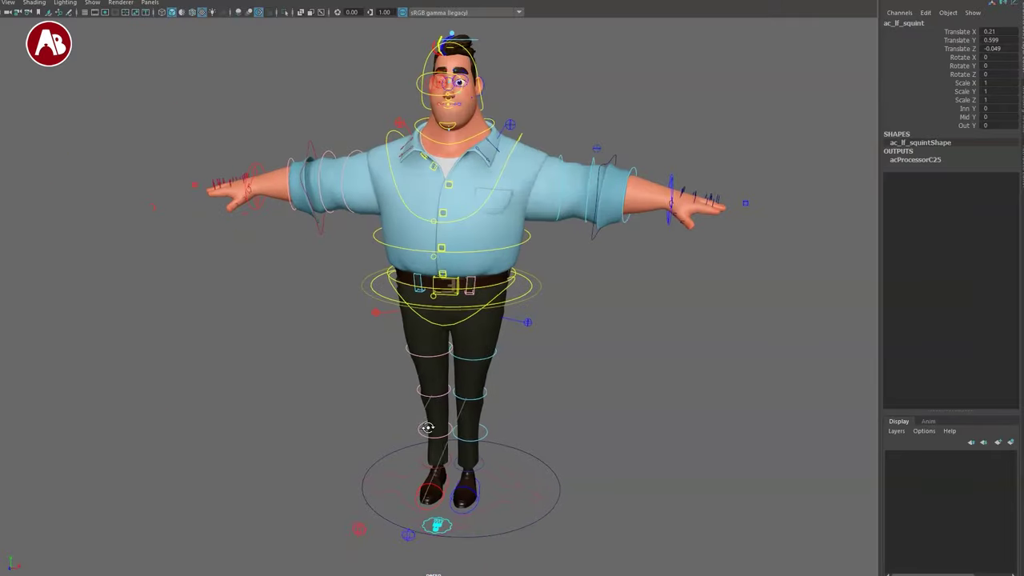
Try moving the left hand IK control and undo the move.
{"action": "left_click", "coordinate": [670, 220]}
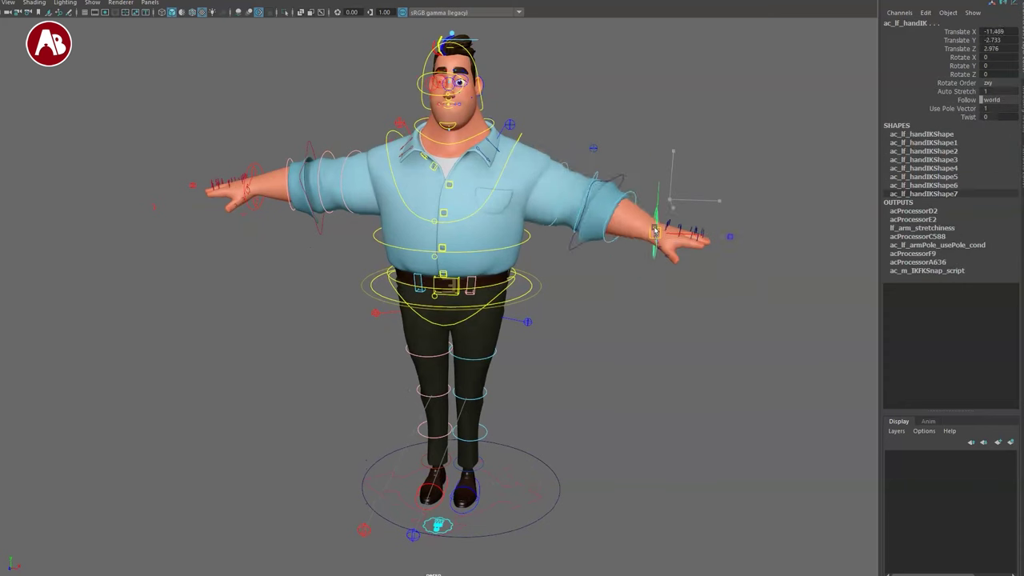
{"action": "left_click_drag", "start_coordinate": [654, 231], "coordinate": [651, 245]}
{"action": "key", "text": "ctrl+z"}
Examine the whole T-posed body and its control curves from all around.
{"action": "left_click_drag", "start_coordinate": [544, 352], "coordinate": [488, 329], "text": "alt"}
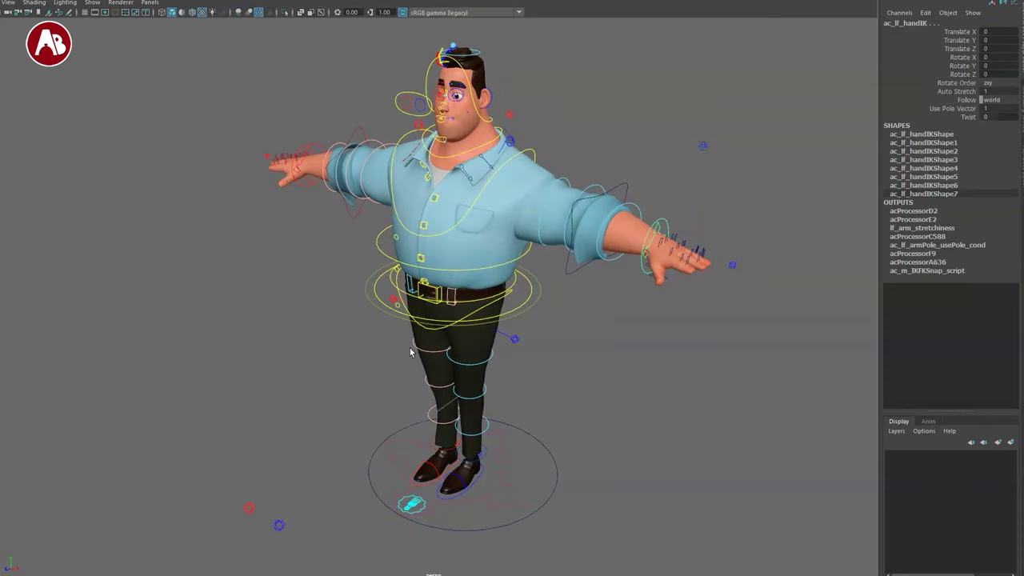
{"action": "left_click_drag", "start_coordinate": [410, 352], "coordinate": [359, 301], "text": "alt"}
{"action": "left_click_drag", "start_coordinate": [397, 343], "coordinate": [588, 308], "text": "alt"}
{"action": "left_click_drag", "start_coordinate": [274, 255], "coordinate": [561, 257], "text": "alt"}
{"action": "left_click_drag", "start_coordinate": [344, 319], "coordinate": [640, 301], "text": "alt"}
{"action": "left_click_drag", "start_coordinate": [414, 292], "coordinate": [565, 297], "text": "alt"}
{"action": "middle_click_drag", "start_coordinate": [419, 204], "coordinate": [408, 273], "text": "alt"}
{"action": "right_click_drag", "start_coordinate": [408, 280], "coordinate": [430, 290], "text": "alt"}
{"action": "middle_click_drag", "start_coordinate": [429, 290], "coordinate": [423, 225], "text": "alt"}
{"action": "left_click_drag", "start_coordinate": [342, 166], "coordinate": [407, 201], "text": "alt"}
Inspect the attributes of the base parent control and the main base control around the character's feet.
{"action": "left_click", "coordinate": [525, 487]}
{"action": "left_click_drag", "start_coordinate": [525, 488], "coordinate": [475, 430], "text": "alt"}
{"action": "right_click_drag", "start_coordinate": [475, 430], "coordinate": [456, 420], "text": "alt"}
{"action": "middle_click_drag", "start_coordinate": [475, 423], "coordinate": [484, 357], "text": "alt"}
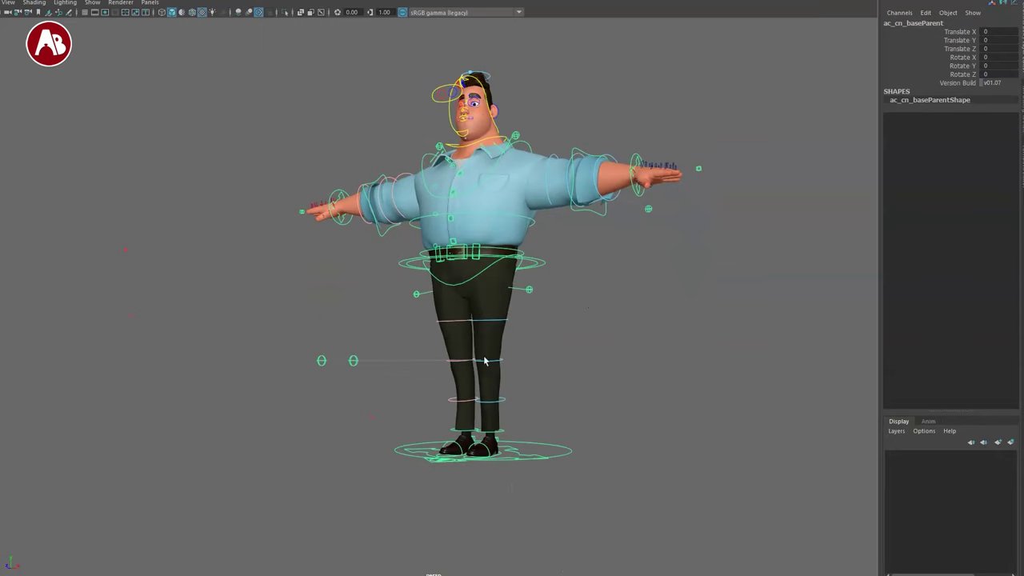
{"action": "left_click_drag", "start_coordinate": [484, 358], "coordinate": [470, 384], "text": "alt"}
{"action": "left_click", "coordinate": [537, 455]}
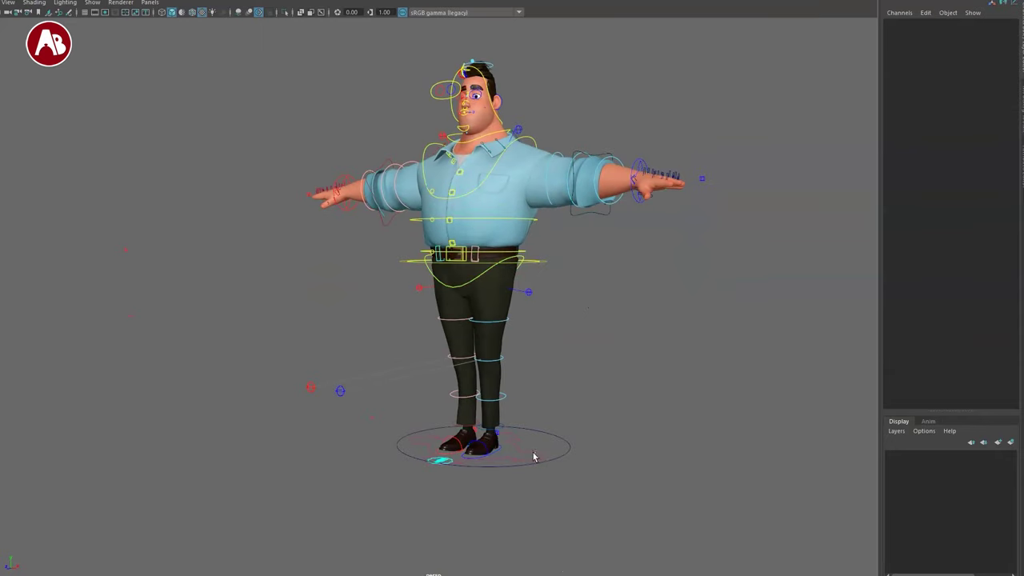
{"action": "left_click", "coordinate": [534, 457]}
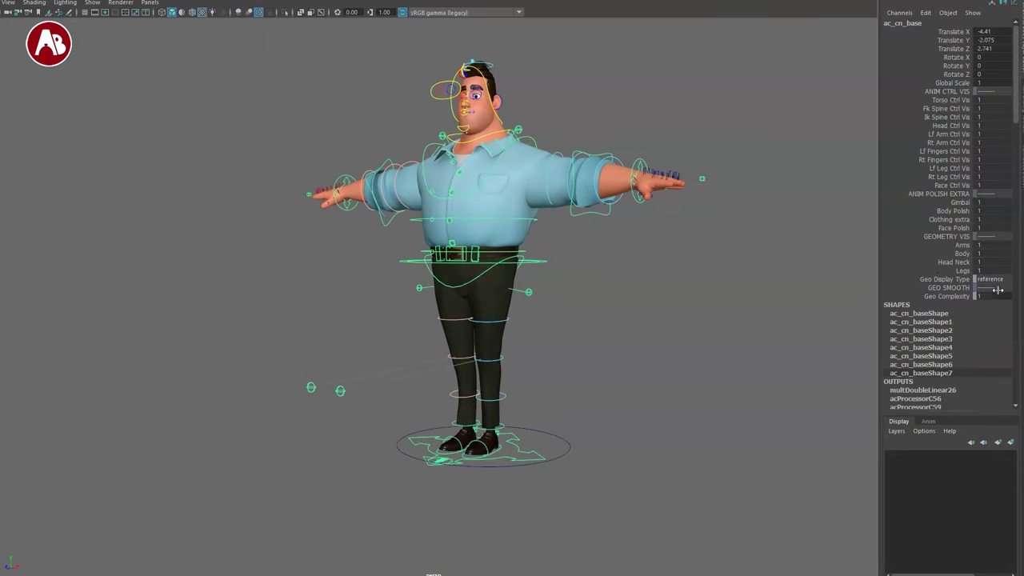
{"action": "left_click", "coordinate": [293, 210]}
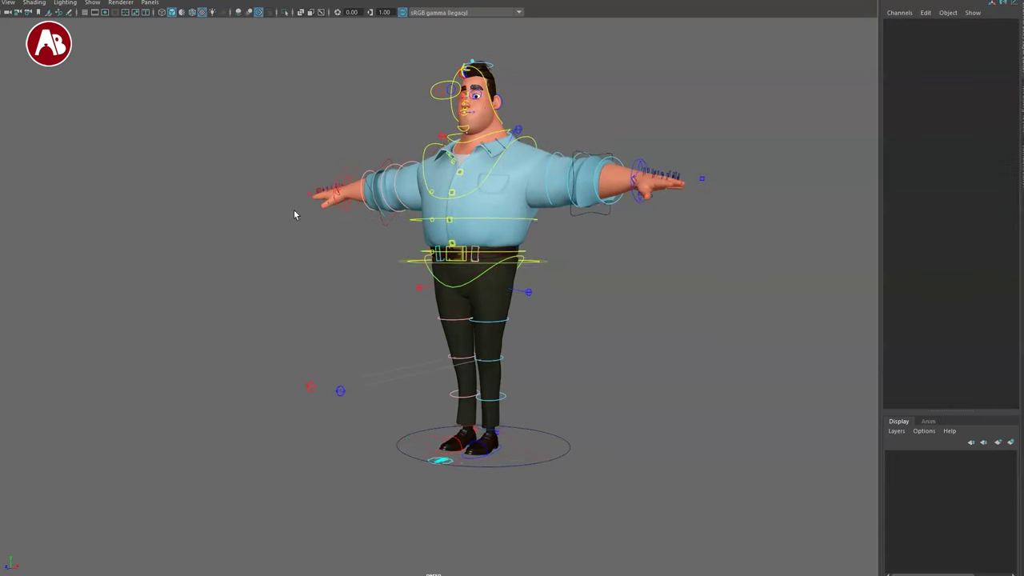
Examine the head and upper body at close range from several angles.
{"action": "right_click_drag", "start_coordinate": [294, 210], "coordinate": [440, 248], "text": "alt"}
{"action": "middle_click_drag", "start_coordinate": [440, 248], "coordinate": [384, 366], "text": "alt"}
{"action": "right_click_drag", "start_coordinate": [308, 232], "coordinate": [389, 232], "text": "alt"}
{"action": "middle_click_drag", "start_coordinate": [389, 232], "coordinate": [381, 434], "text": "alt"}
{"action": "left_click_drag", "start_coordinate": [359, 381], "coordinate": [655, 376], "text": "alt"}
{"action": "right_click_drag", "start_coordinate": [415, 267], "coordinate": [453, 243], "text": "alt"}
{"action": "middle_click_drag", "start_coordinate": [453, 243], "coordinate": [460, 387], "text": "alt"}
{"action": "left_click_drag", "start_coordinate": [372, 375], "coordinate": [578, 371], "text": "alt"}
Examine the full-body rig and its controls at a distance from every side.
{"action": "right_click_drag", "start_coordinate": [400, 224], "coordinate": [256, 212], "text": "alt"}
{"action": "middle_click_drag", "start_coordinate": [322, 340], "coordinate": [324, 208], "text": "alt"}
{"action": "left_click_drag", "start_coordinate": [374, 337], "coordinate": [616, 346], "text": "alt"}
{"action": "middle_click_drag", "start_coordinate": [373, 286], "coordinate": [379, 317], "text": "alt"}
{"action": "left_click_drag", "start_coordinate": [352, 315], "coordinate": [500, 310], "text": "alt"}
{"action": "right_click_drag", "start_coordinate": [500, 310], "coordinate": [474, 268], "text": "alt"}
{"action": "middle_click_drag", "start_coordinate": [475, 268], "coordinate": [520, 284], "text": "alt"}
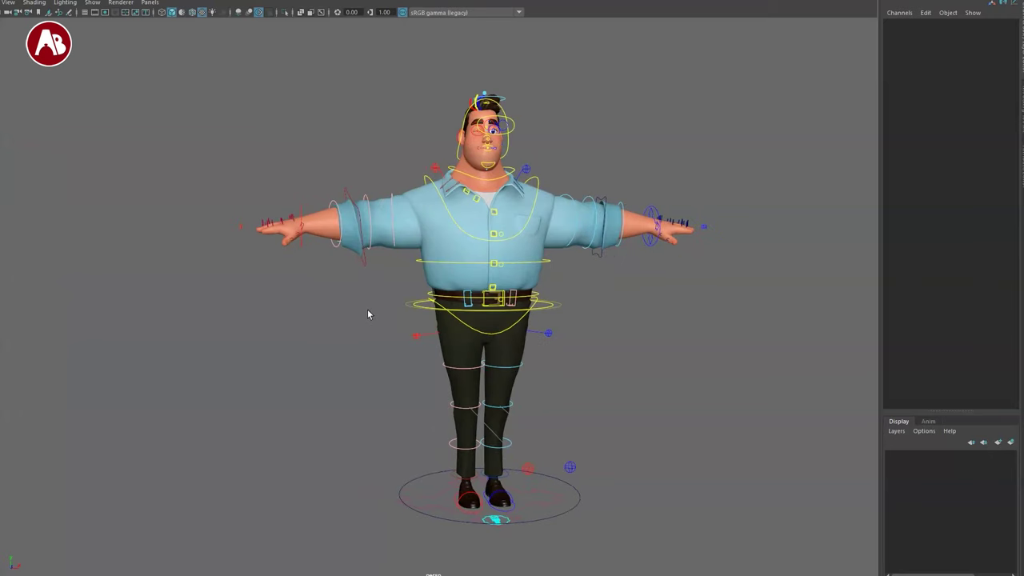
{"action": "middle_click_drag", "start_coordinate": [333, 269], "coordinate": [315, 266], "text": "alt"}
{"action": "right_click_drag", "start_coordinate": [315, 265], "coordinate": [354, 320], "text": "alt"}
{"action": "middle_click_drag", "start_coordinate": [354, 280], "coordinate": [372, 318], "text": "alt"}
{"action": "right_click_drag", "start_coordinate": [372, 318], "coordinate": [300, 316], "text": "alt"}
{"action": "left_click_drag", "start_coordinate": [300, 315], "coordinate": [568, 312], "text": "alt"}
{"action": "left_click_drag", "start_coordinate": [323, 301], "coordinate": [531, 308], "text": "alt"}
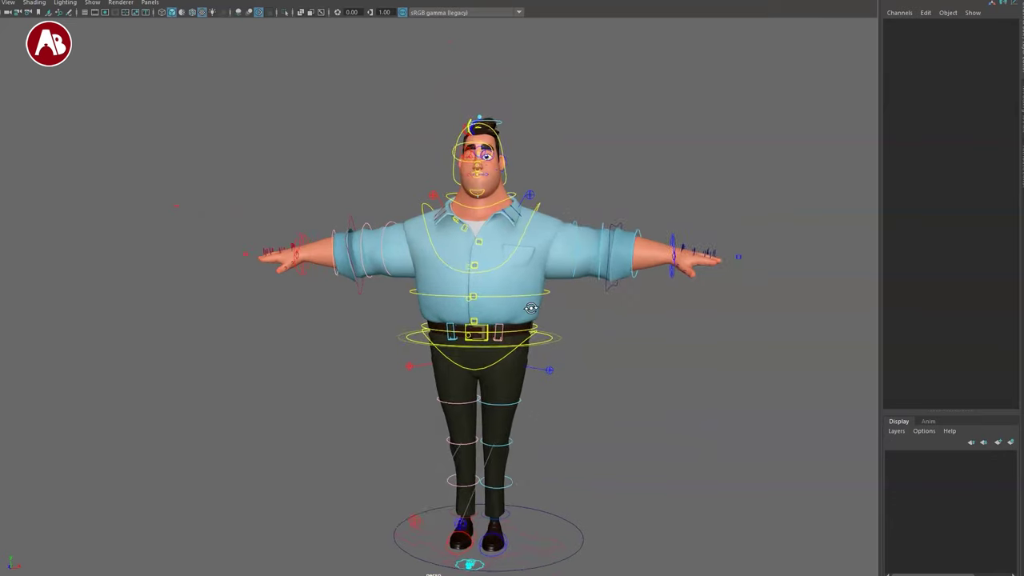
{"action": "middle_click_drag", "start_coordinate": [452, 301], "coordinate": [442, 269], "text": "alt"}
{"action": "left_click_drag", "start_coordinate": [441, 258], "coordinate": [654, 262], "text": "alt"}
{"action": "left_click_drag", "start_coordinate": [342, 272], "coordinate": [585, 276], "text": "alt"}
{"action": "middle_click_drag", "start_coordinate": [461, 268], "coordinate": [468, 248], "text": "alt"}
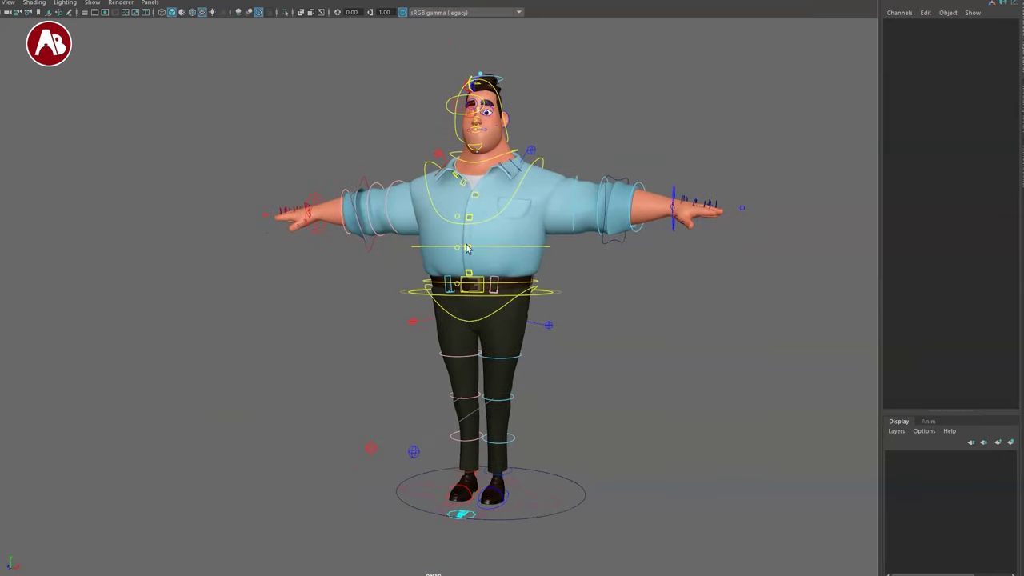
{"action": "left_click_drag", "start_coordinate": [364, 269], "coordinate": [839, 263], "text": "alt"}
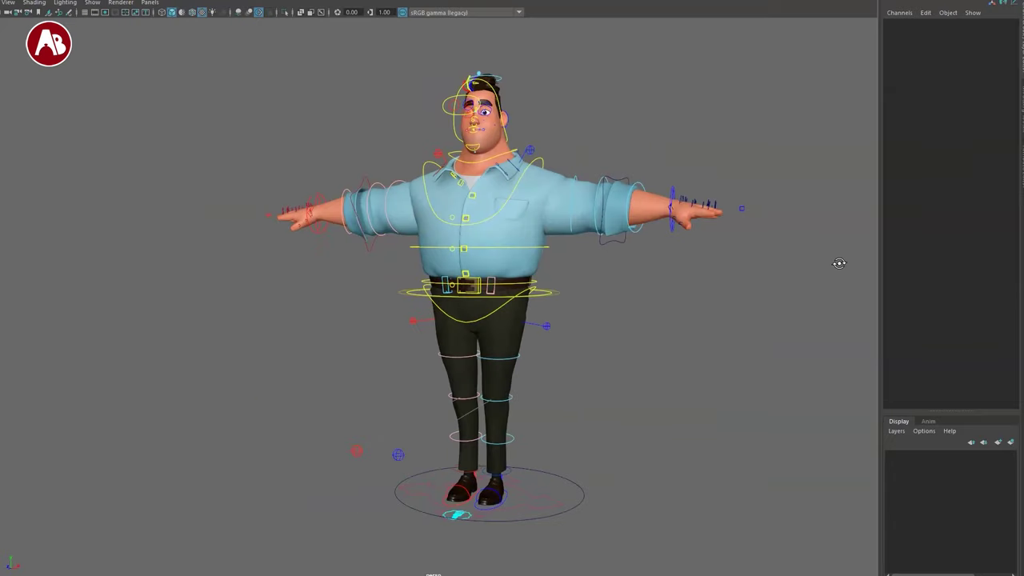
Examine the face, hair, neck and collar controls up close from three-quarter and front views.
{"action": "middle_click_drag", "start_coordinate": [537, 198], "coordinate": [520, 264], "text": "alt"}
{"action": "right_click_drag", "start_coordinate": [472, 311], "coordinate": [531, 318], "text": "alt"}
{"action": "middle_click_drag", "start_coordinate": [496, 263], "coordinate": [484, 356], "text": "alt"}
{"action": "right_click_drag", "start_coordinate": [484, 356], "coordinate": [549, 359], "text": "alt"}
{"action": "middle_click_drag", "start_coordinate": [472, 272], "coordinate": [464, 337], "text": "alt"}
{"action": "right_click_drag", "start_coordinate": [456, 337], "coordinate": [482, 337], "text": "alt"}
{"action": "mouse_move", "coordinate": [422, 299]}
{"action": "left_mouse_down", "text": "alt"}
{"action": "mouse_move", "coordinate": [485, 296]}
{"action": "mouse_move", "coordinate": [421, 290]}
{"action": "left_mouse_up", "text": "alt"}
{"action": "middle_click_drag", "start_coordinate": [429, 265], "coordinate": [425, 329], "text": "alt"}
{"action": "right_click_drag", "start_coordinate": [427, 308], "coordinate": [459, 301], "text": "alt"}
{"action": "left_click_drag", "start_coordinate": [459, 300], "coordinate": [429, 282], "text": "alt"}
{"action": "left_click_drag", "start_coordinate": [594, 276], "coordinate": [600, 277], "text": "alt"}
{"action": "middle_click_drag", "start_coordinate": [481, 311], "coordinate": [504, 312], "text": "alt"}
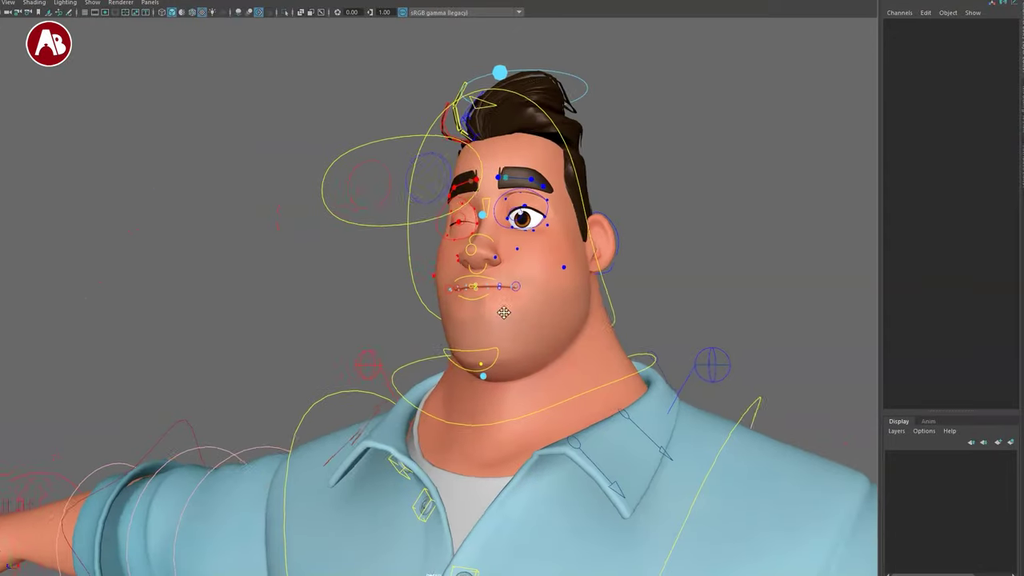
{"action": "right_click_drag", "start_coordinate": [504, 312], "coordinate": [439, 276], "text": "alt"}
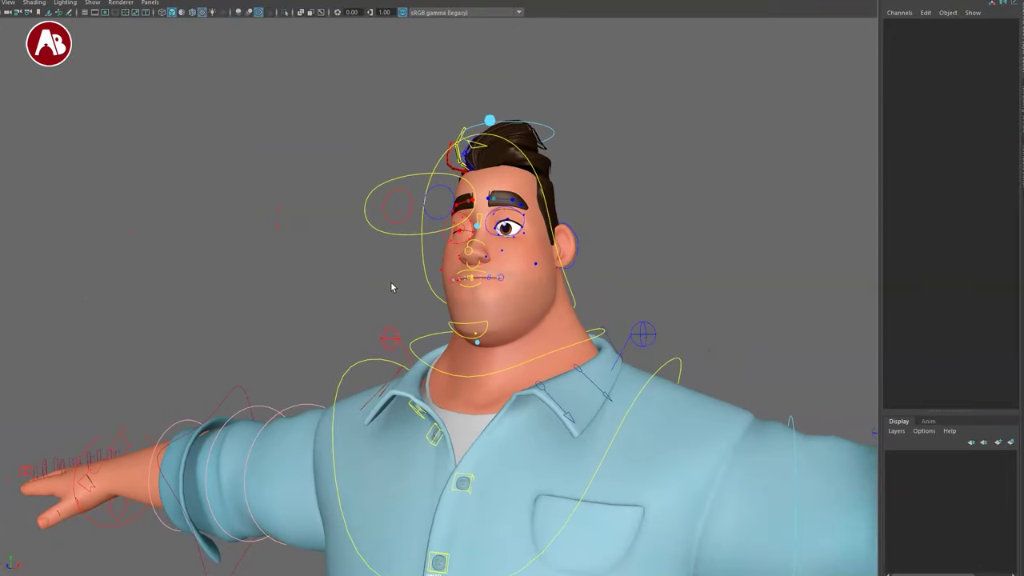
{"action": "left_click_drag", "start_coordinate": [391, 287], "coordinate": [409, 299], "text": "alt"}
{"action": "middle_click_drag", "start_coordinate": [408, 299], "coordinate": [387, 259], "text": "alt"}
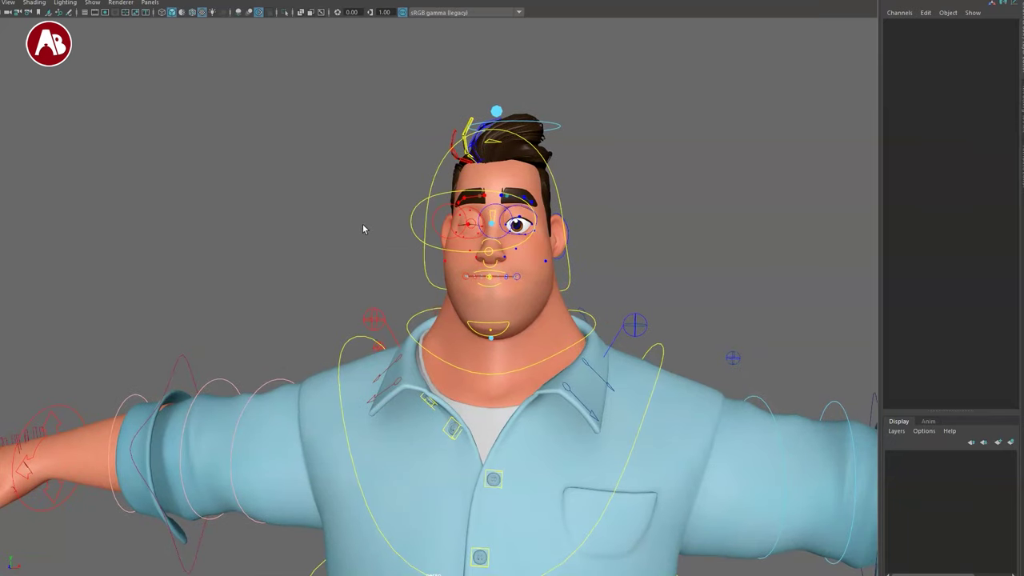
{"action": "middle_click_drag", "start_coordinate": [405, 273], "coordinate": [393, 233], "text": "alt"}
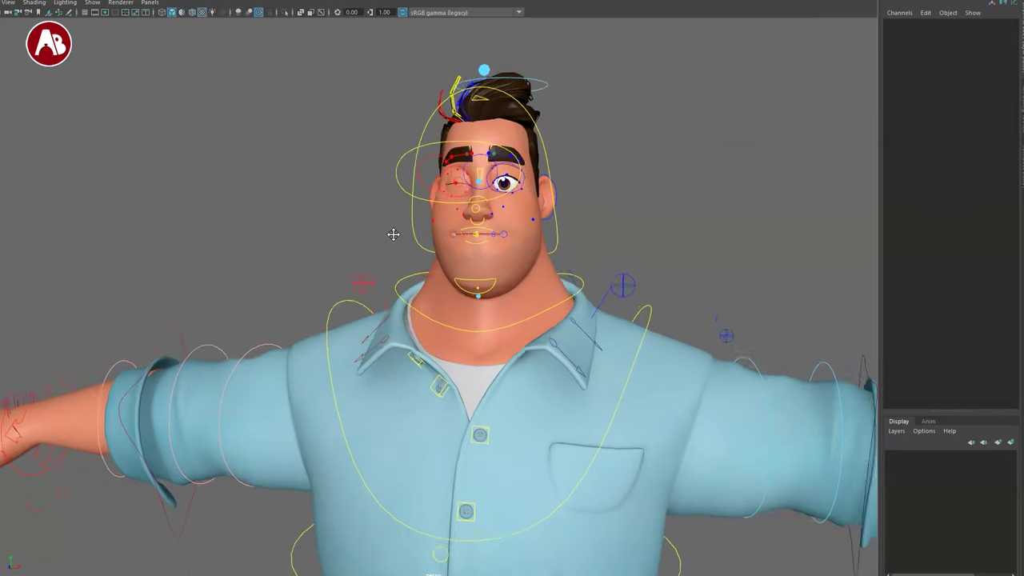
Examine the torso, arms and upper legs of the rig from different directions.
{"action": "right_click_drag", "start_coordinate": [393, 233], "coordinate": [330, 200], "text": "alt"}
{"action": "middle_click_drag", "start_coordinate": [405, 323], "coordinate": [397, 272], "text": "alt"}
{"action": "right_click_drag", "start_coordinate": [397, 272], "coordinate": [303, 237], "text": "alt"}
{"action": "middle_click_drag", "start_coordinate": [386, 314], "coordinate": [337, 241], "text": "alt"}
{"action": "right_click_drag", "start_coordinate": [418, 285], "coordinate": [369, 268], "text": "alt"}
{"action": "left_click_drag", "start_coordinate": [309, 303], "coordinate": [509, 288], "text": "alt"}
{"action": "left_click_drag", "start_coordinate": [325, 280], "coordinate": [520, 286], "text": "alt"}
{"action": "left_click_drag", "start_coordinate": [362, 307], "coordinate": [590, 299], "text": "alt"}
{"action": "middle_click_drag", "start_coordinate": [444, 302], "coordinate": [482, 270], "text": "alt"}
{"action": "scroll", "coordinate": [473, 272], "scroll_direction": "down", "scroll_amount": 1}
{"action": "mouse_move", "coordinate": [389, 317]}
{"action": "left_mouse_down", "text": "alt"}
{"action": "mouse_move", "coordinate": [783, 294]}
{"action": "mouse_move", "coordinate": [397, 309]}
{"action": "left_mouse_up", "text": "alt"}
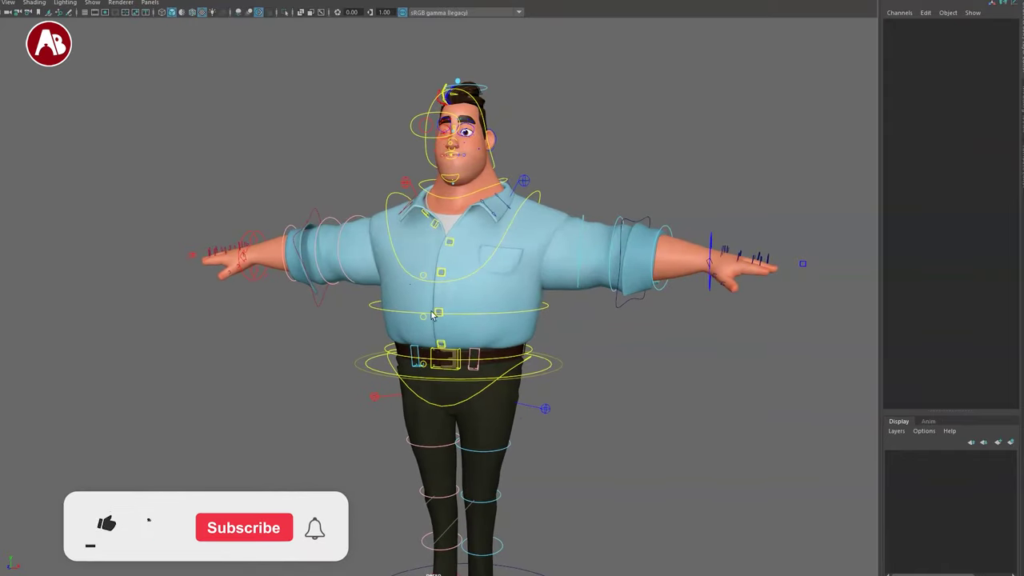
{"action": "left_click_drag", "start_coordinate": [418, 293], "coordinate": [671, 288], "text": "alt"}
{"action": "left_click_drag", "start_coordinate": [273, 284], "coordinate": [452, 297], "text": "alt"}
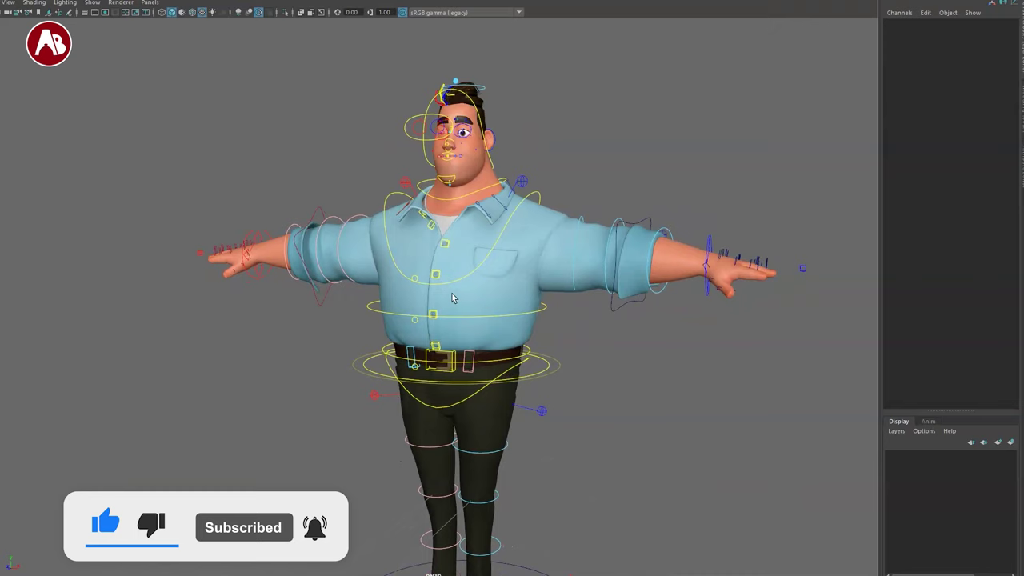
Open the closed right eye wide with its eyelid controls, with the lower one at Translate X -0.04 and Y -2.472.
{"action": "middle_click_drag", "start_coordinate": [386, 284], "coordinate": [402, 273], "text": "alt"}
{"action": "right_click_drag", "start_coordinate": [402, 274], "coordinate": [544, 248], "text": "alt"}
{"action": "middle_click_drag", "start_coordinate": [544, 248], "coordinate": [473, 425], "text": "alt"}
{"action": "right_click_drag", "start_coordinate": [480, 240], "coordinate": [564, 227], "text": "alt"}
{"action": "middle_click_drag", "start_coordinate": [564, 227], "coordinate": [484, 404], "text": "alt"}
{"action": "left_click_drag", "start_coordinate": [428, 348], "coordinate": [464, 387], "text": "alt"}
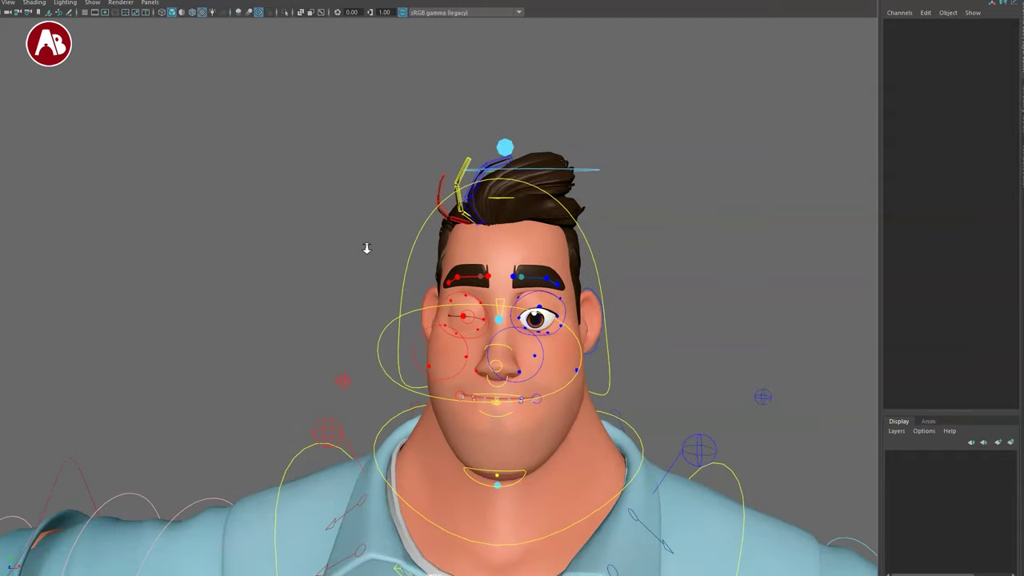
{"action": "right_click_drag", "start_coordinate": [366, 247], "coordinate": [432, 304], "text": "alt"}
{"action": "middle_click_drag", "start_coordinate": [432, 304], "coordinate": [380, 249], "text": "alt"}
{"action": "right_click_drag", "start_coordinate": [380, 249], "coordinate": [449, 290], "text": "alt"}
{"action": "left_click", "coordinate": [428, 269]}
{"action": "key", "text": "w"}
{"action": "mouse_move", "coordinate": [427, 252]}
{"action": "left_mouse_down"}
{"action": "mouse_move", "coordinate": [432, 211]}
{"action": "mouse_move", "coordinate": [427, 271]}
{"action": "left_mouse_up"}
{"action": "key", "text": "q"}
{"action": "left_click", "coordinate": [427, 267]}
{"action": "left_click", "coordinate": [427, 271]}
{"action": "left_click_drag", "start_coordinate": [474, 310], "coordinate": [458, 323], "text": "alt"}
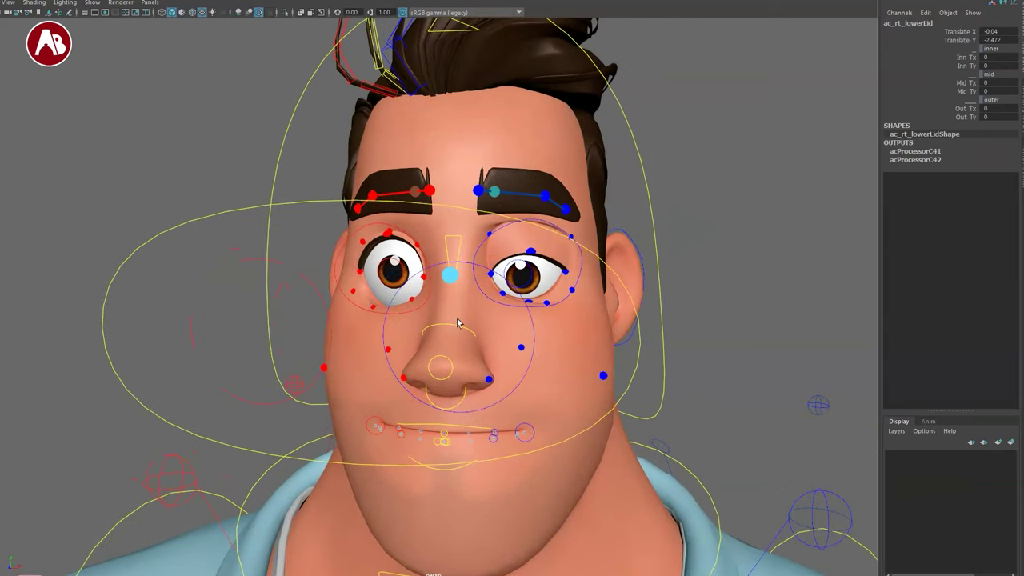
Raise the left upper eyelid control so the left eye opens wide.
{"action": "left_click", "coordinate": [532, 250]}
{"action": "key", "text": "w"}
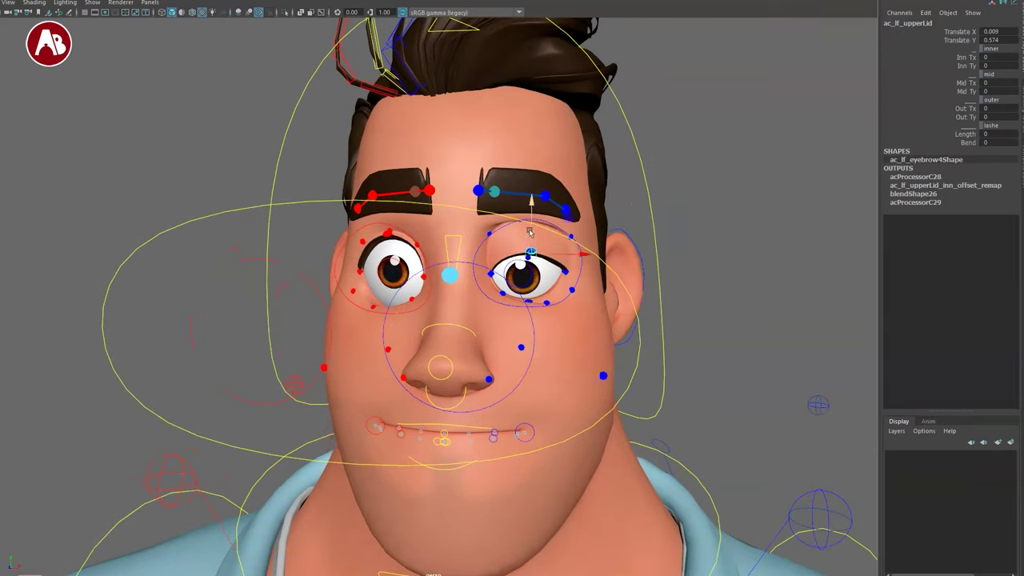
{"action": "left_click_drag", "start_coordinate": [532, 224], "coordinate": [531, 198]}
{"action": "key", "text": "q"}
Try shifting the left eyeball control's Pupil Tx and Pupil Ty values and undo the change.
{"action": "left_click", "coordinate": [532, 283]}
{"action": "left_click", "coordinate": [532, 280]}
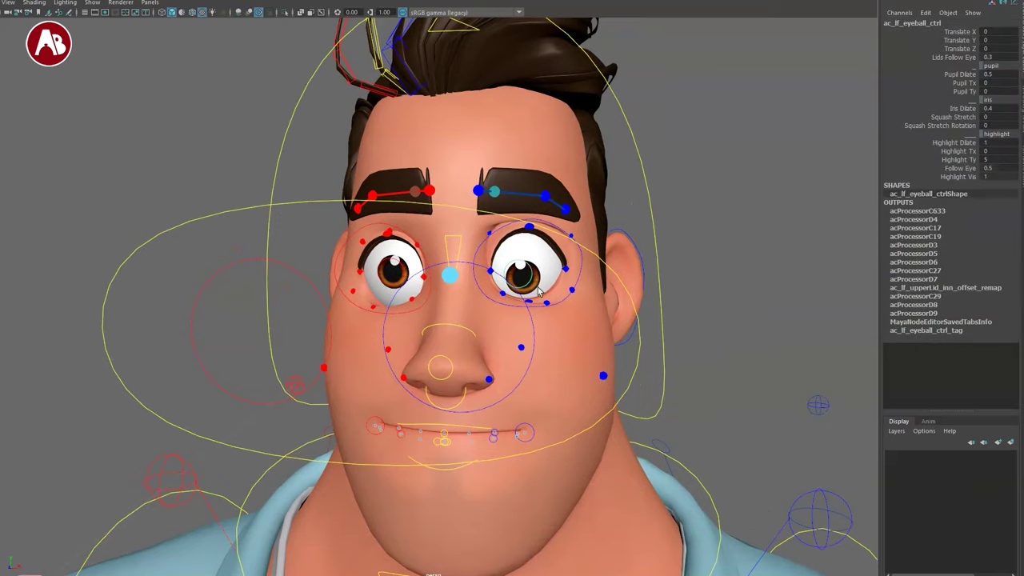
{"action": "left_click_drag", "start_coordinate": [538, 290], "coordinate": [590, 340], "text": "alt"}
{"action": "left_click_drag", "start_coordinate": [921, 89], "coordinate": [922, 83]}
{"action": "middle_click_drag", "start_coordinate": [767, 114], "coordinate": [804, 157]}
{"action": "key", "text": "ctrl+z"}
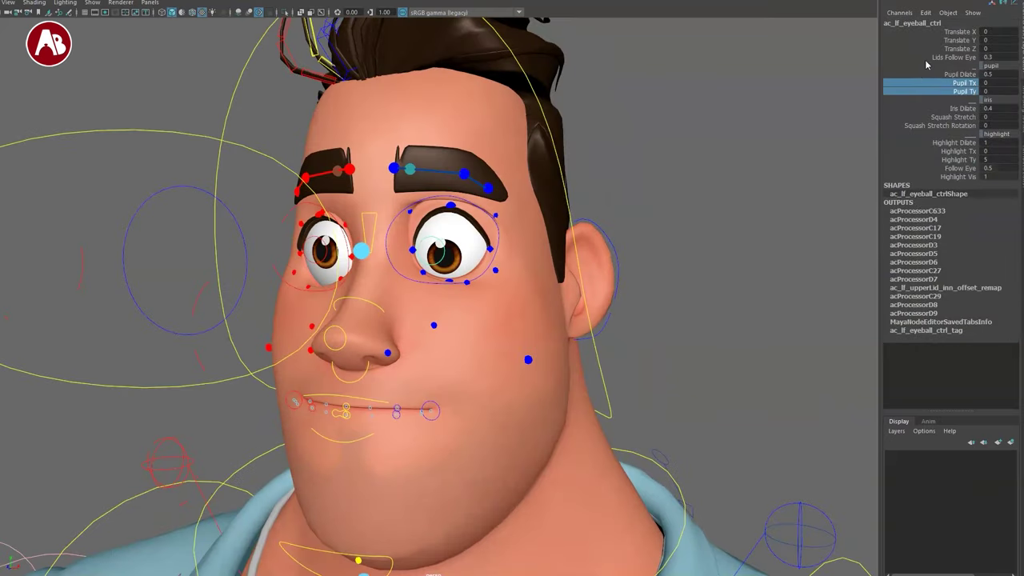
Try changing the left eyeball's Iris Dilate and its Squash Stretch and Squash Stretch Rotation, undoing each change.
{"action": "left_click", "coordinate": [932, 58]}
{"action": "left_click", "coordinate": [936, 109]}
{"action": "mouse_move", "coordinate": [756, 126]}
{"action": "middle_mouse_down"}
{"action": "mouse_move", "coordinate": [738, 120]}
{"action": "mouse_move", "coordinate": [755, 131]}
{"action": "middle_mouse_up"}
{"action": "key", "text": "ctrl+z"}
{"action": "left_click_drag", "start_coordinate": [925, 118], "coordinate": [924, 127]}
{"action": "middle_click_drag", "start_coordinate": [746, 135], "coordinate": [1023, 254]}
{"action": "key", "text": "ctrl+z"}
Try adjusting the left eyeball's Highlight Dilate, Highlight Tx, Highlight Ty and Follow Eye attributes together.
{"action": "left_click_drag", "start_coordinate": [936, 168], "coordinate": [936, 143]}
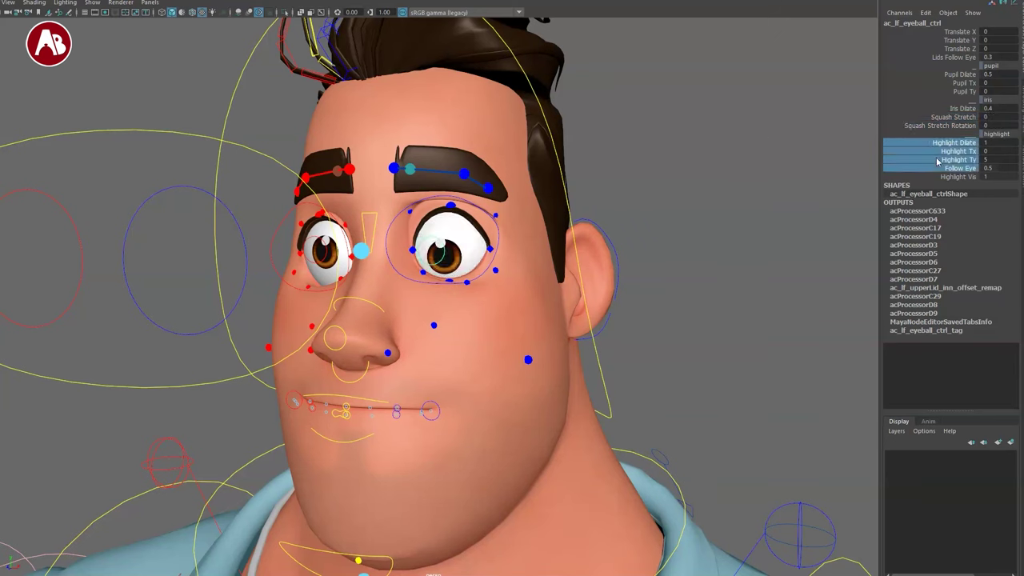
{"action": "middle_click_drag", "start_coordinate": [696, 167], "coordinate": [719, 161]}
{"action": "left_click_drag", "start_coordinate": [430, 249], "coordinate": [459, 285], "text": "alt"}
{"action": "middle_click_drag", "start_coordinate": [459, 286], "coordinate": [521, 264], "text": "alt"}
{"action": "right_click_drag", "start_coordinate": [521, 264], "coordinate": [488, 184], "text": "alt"}
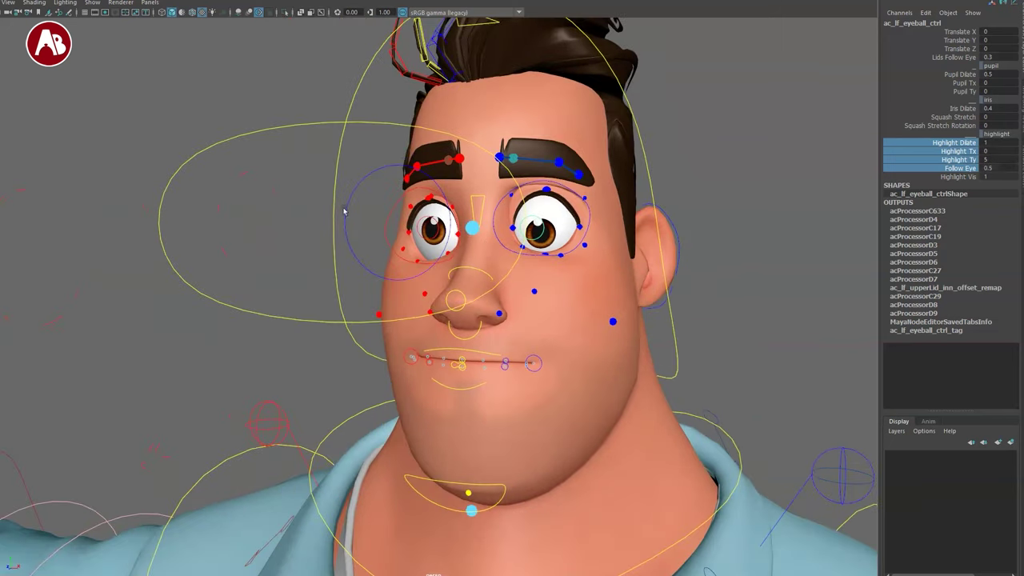
Deselect the left eyeball control and examine the character's face and head from the front and a slight angle.
{"action": "left_click_drag", "start_coordinate": [177, 84], "coordinate": [154, 71]}
{"action": "left_click_drag", "start_coordinate": [504, 280], "coordinate": [528, 311], "text": "alt"}
{"action": "right_click_drag", "start_coordinate": [545, 322], "coordinate": [430, 292], "text": "alt"}
{"action": "middle_click_drag", "start_coordinate": [430, 291], "coordinate": [422, 284], "text": "alt"}
{"action": "left_click_drag", "start_coordinate": [401, 319], "coordinate": [457, 336], "text": "alt"}
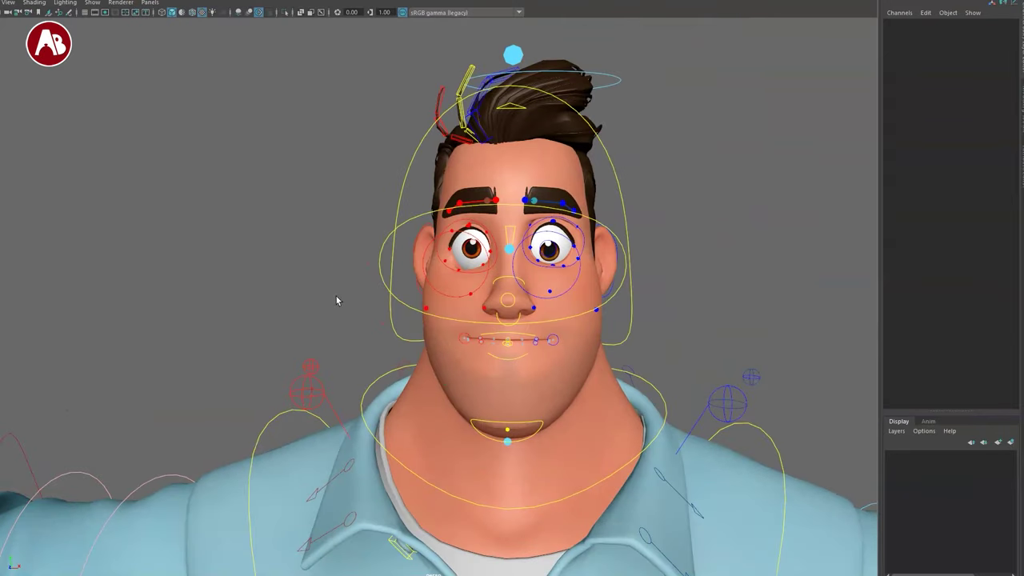
{"action": "middle_click_drag", "start_coordinate": [481, 393], "coordinate": [459, 407], "text": "alt"}
{"action": "left_click_drag", "start_coordinate": [461, 398], "coordinate": [452, 395], "text": "alt"}
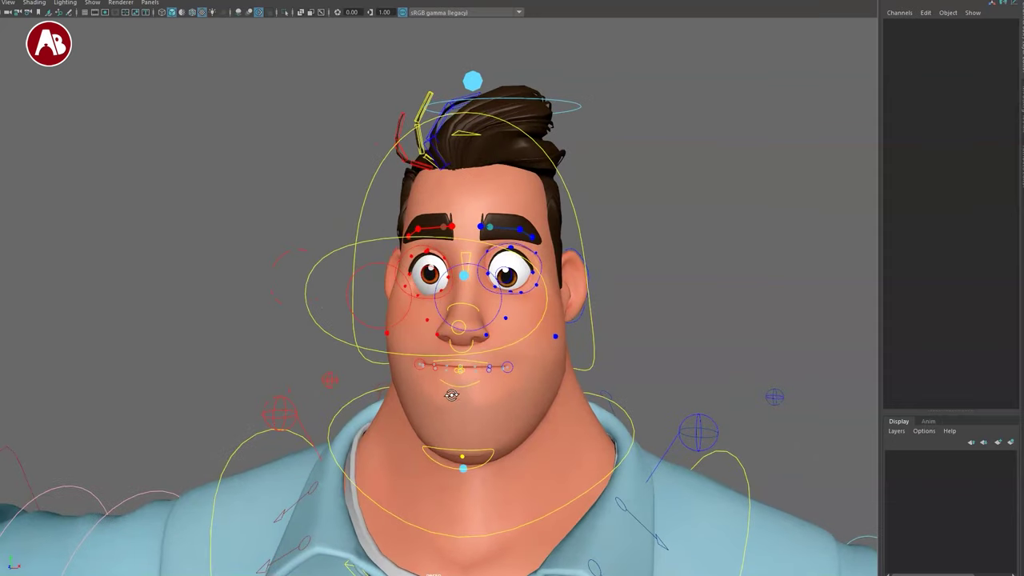